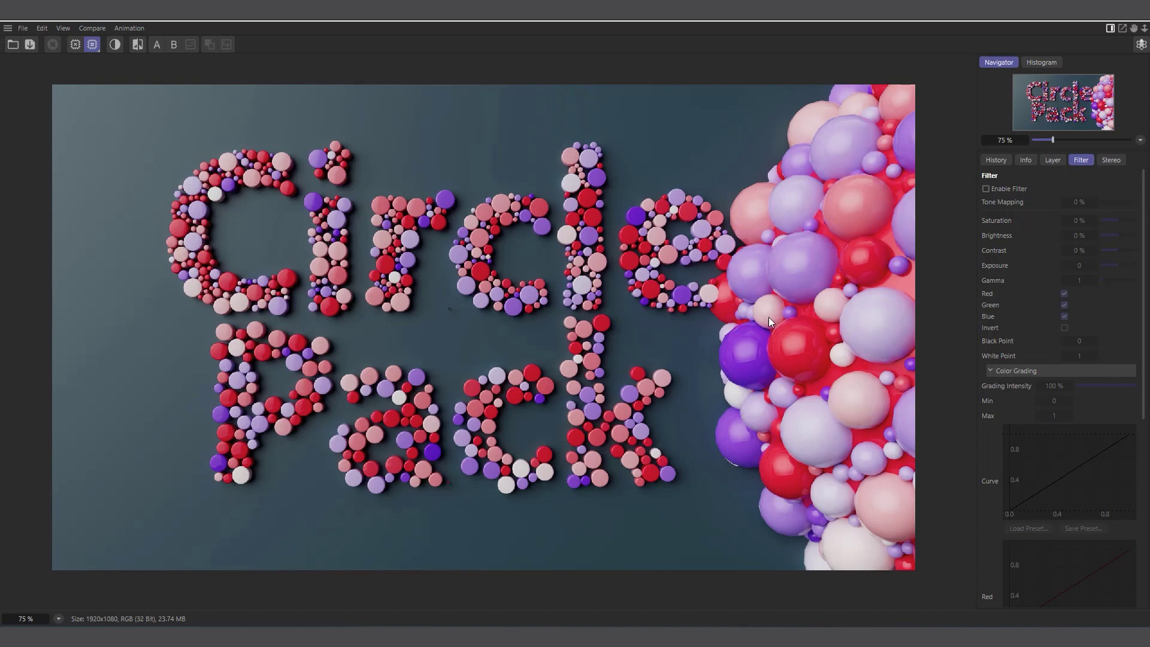
# Examine the rendered image up close, from the circle-packed lettering to the cluster of packed spheres.
pyautogui.scroll(1, 835, 306)
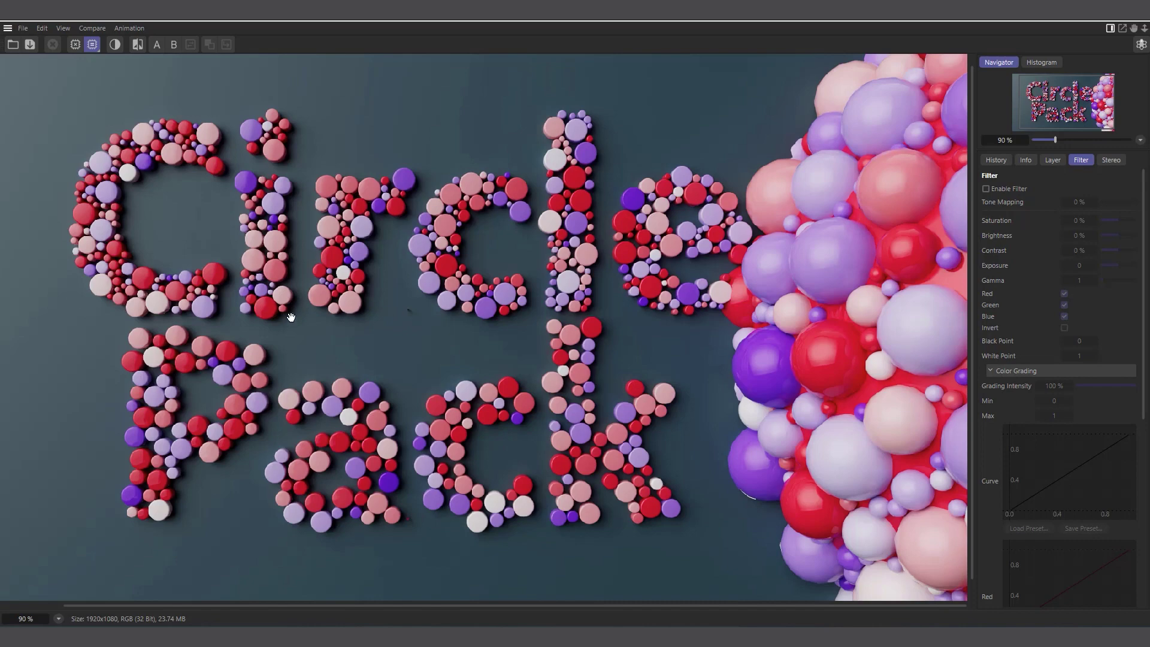
pyautogui.scroll(4, 98, 245)
pyautogui.scroll(1, 98, 245)
pyautogui.moveTo(89, 243); pyautogui.dragTo(175, 401)
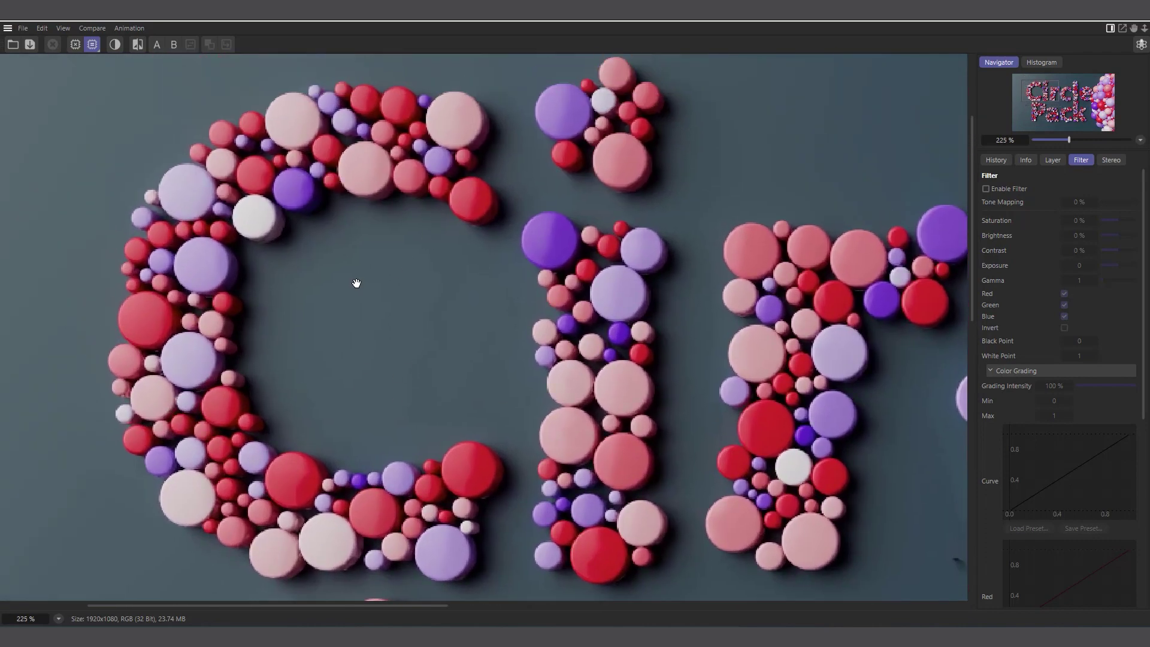
pyautogui.scroll(-4, 395, 272)
pyautogui.scroll(-1, 236, 257)
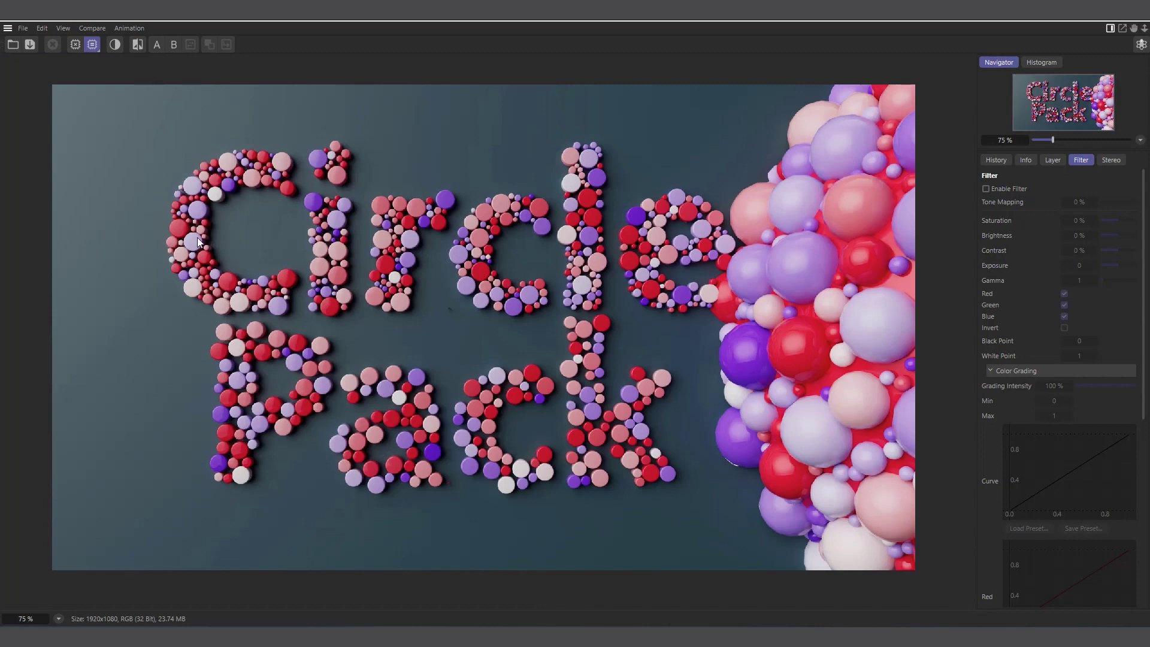
pyautogui.scroll(1, 198, 219)
pyautogui.scroll(1, 141, 241)
pyautogui.scroll(1, 158, 226)
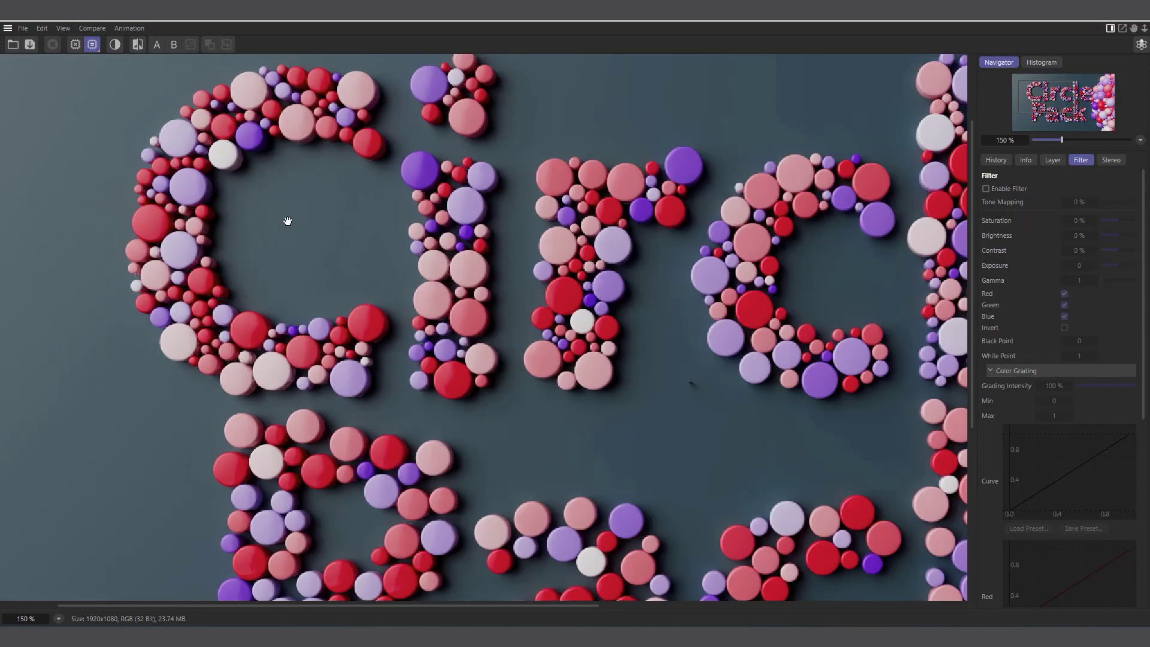
pyautogui.scroll(-1, 381, 301)
pyautogui.scroll(-1, 302, 314)
pyautogui.scroll(-1, 265, 341)
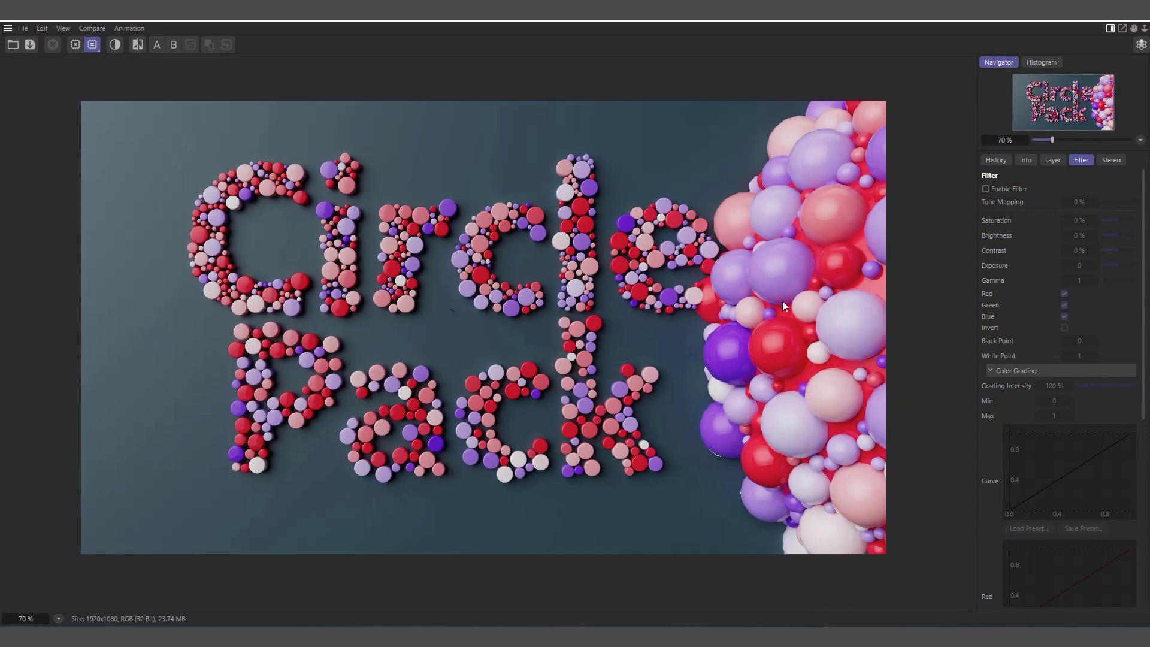
pyautogui.scroll(1, 362, 312)
pyautogui.scroll(1, 411, 321)
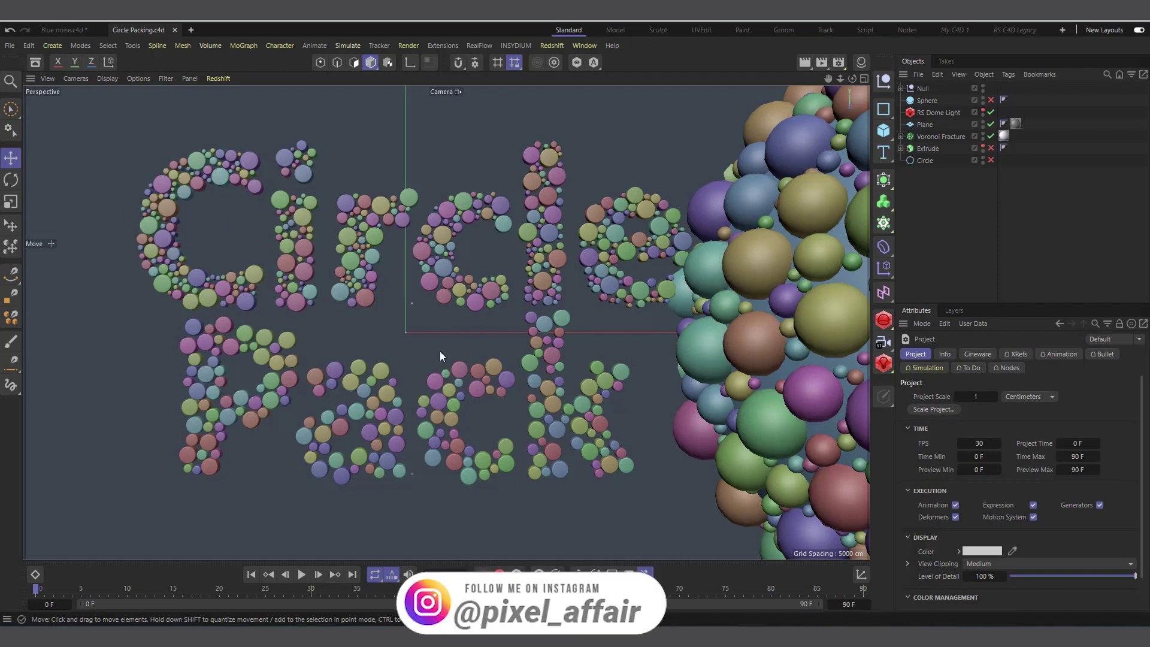
# Create a new empty project.
pyautogui.click(190, 29)
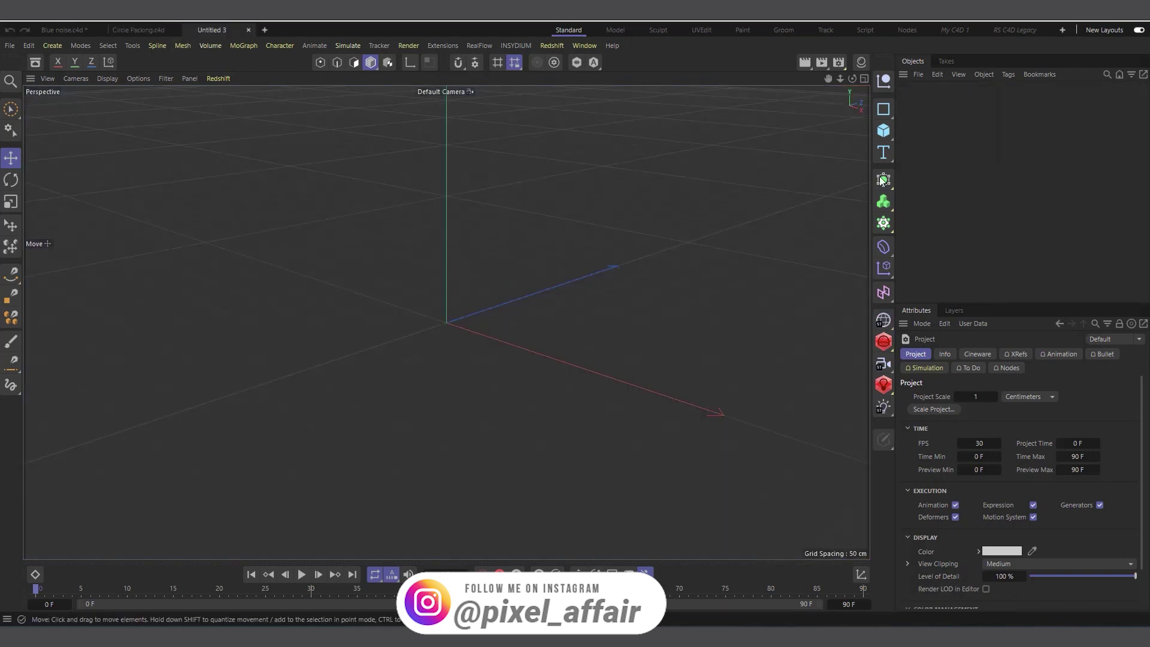
pyautogui.moveTo(840, 78); pyautogui.dragTo(563, 340)
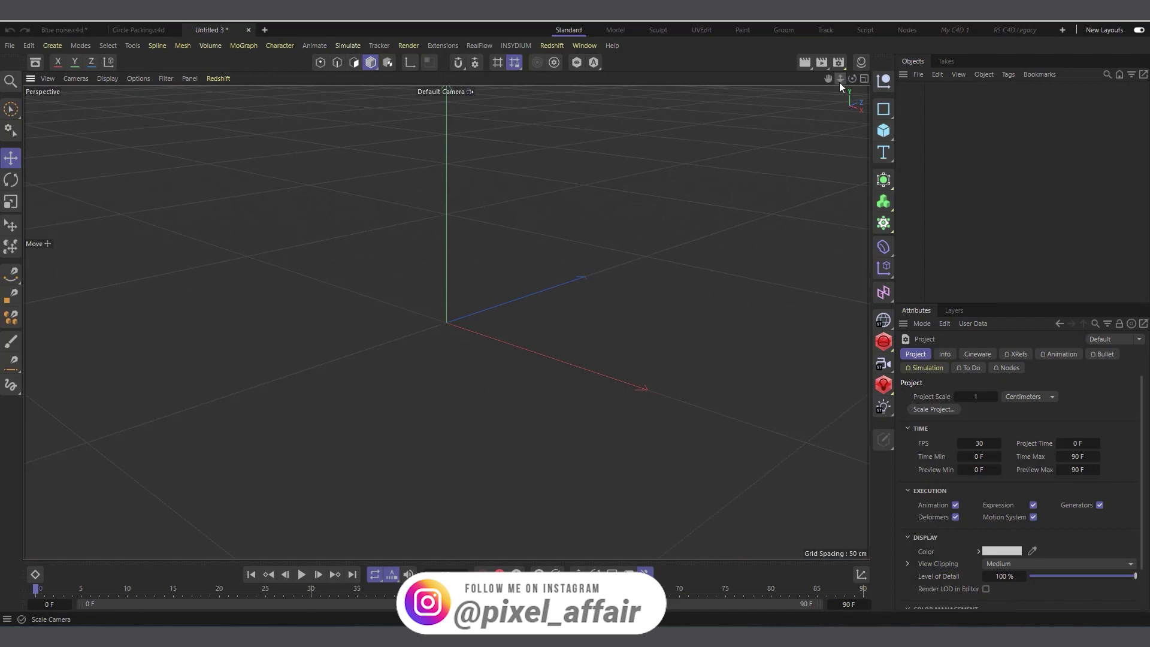
pyautogui.click(883, 223)
pyautogui.click(940, 176)
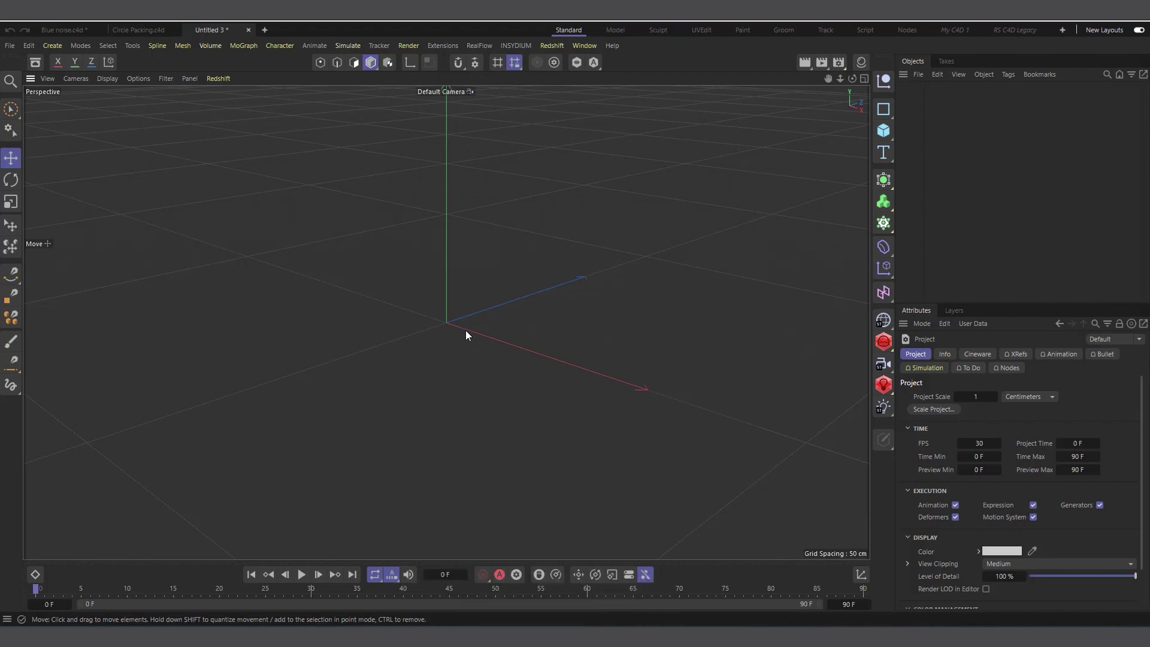
pyautogui.hotkey('ctrl', 'n')
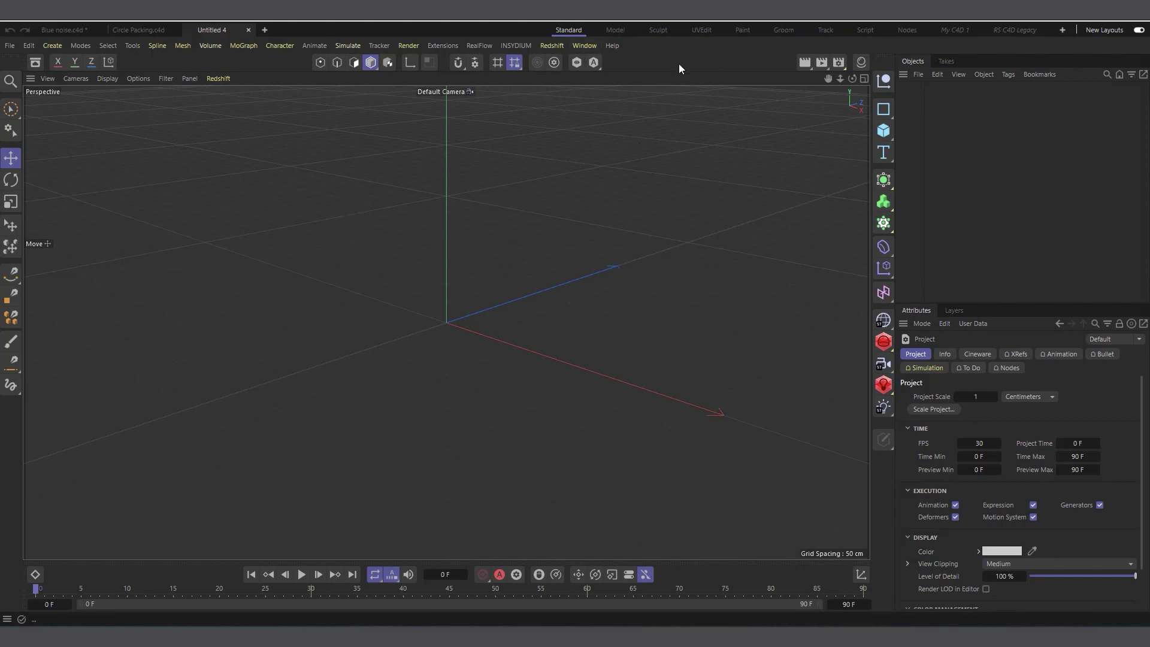
pyautogui.click(584, 46)
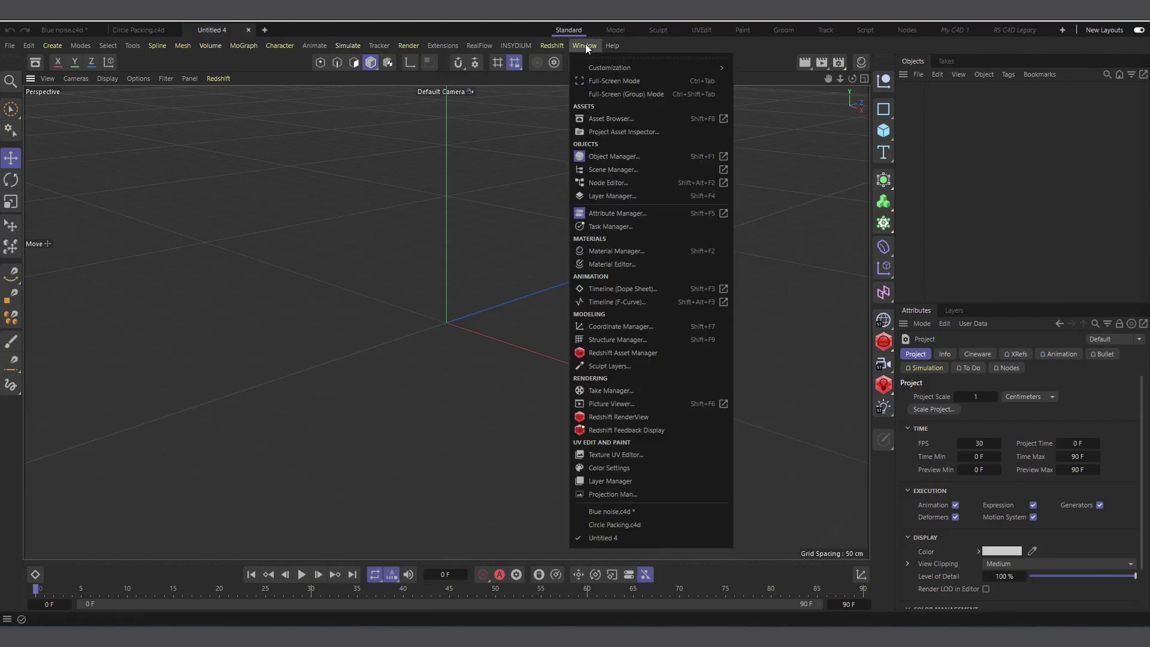
pyautogui.click(627, 186)
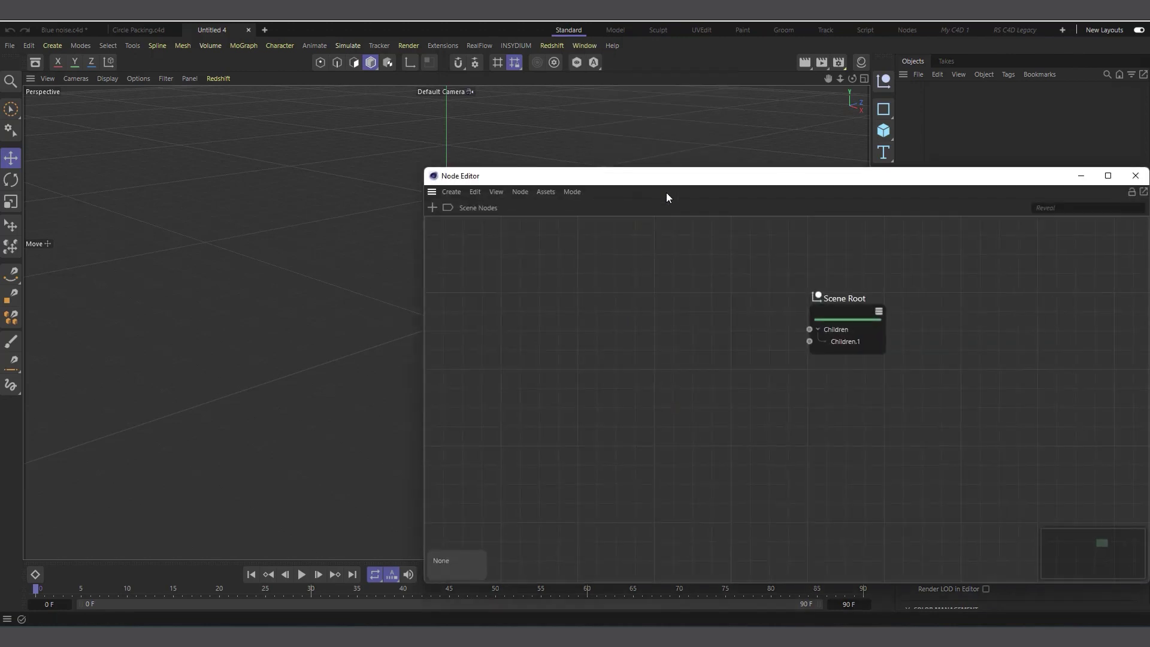
pyautogui.moveTo(593, 176); pyautogui.dragTo(343, 115)
pyautogui.click(827, 121)
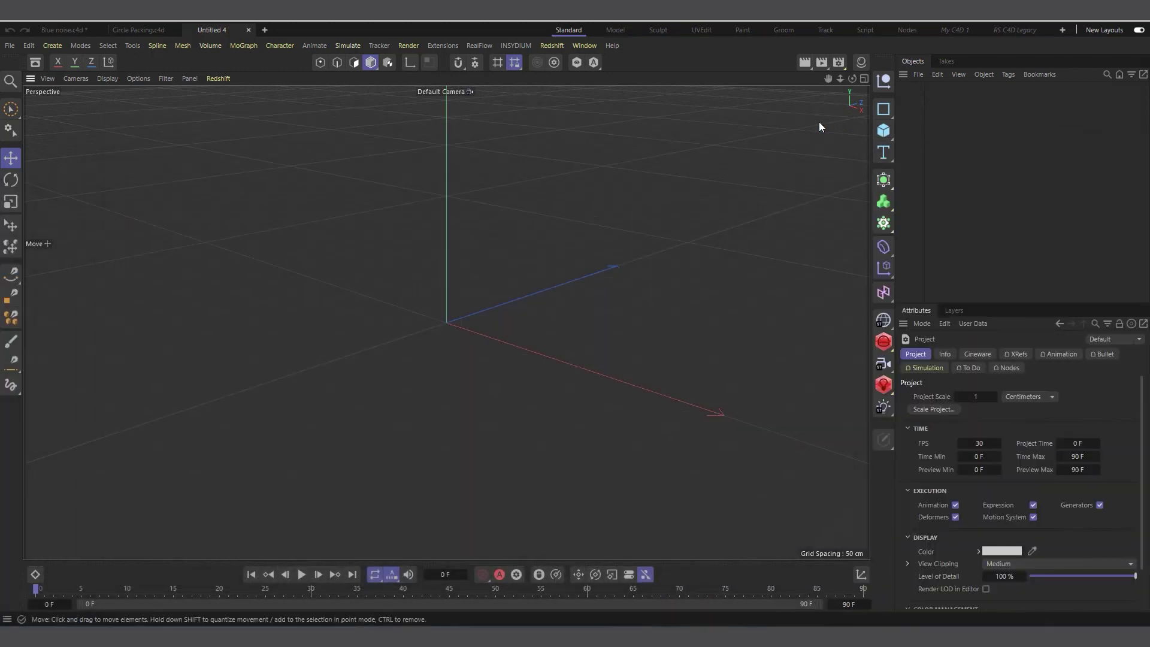
# Switch to the Nodes layout and add a Surface Scaled Blue-Noise node to the scene graph.
pyautogui.click(908, 30)
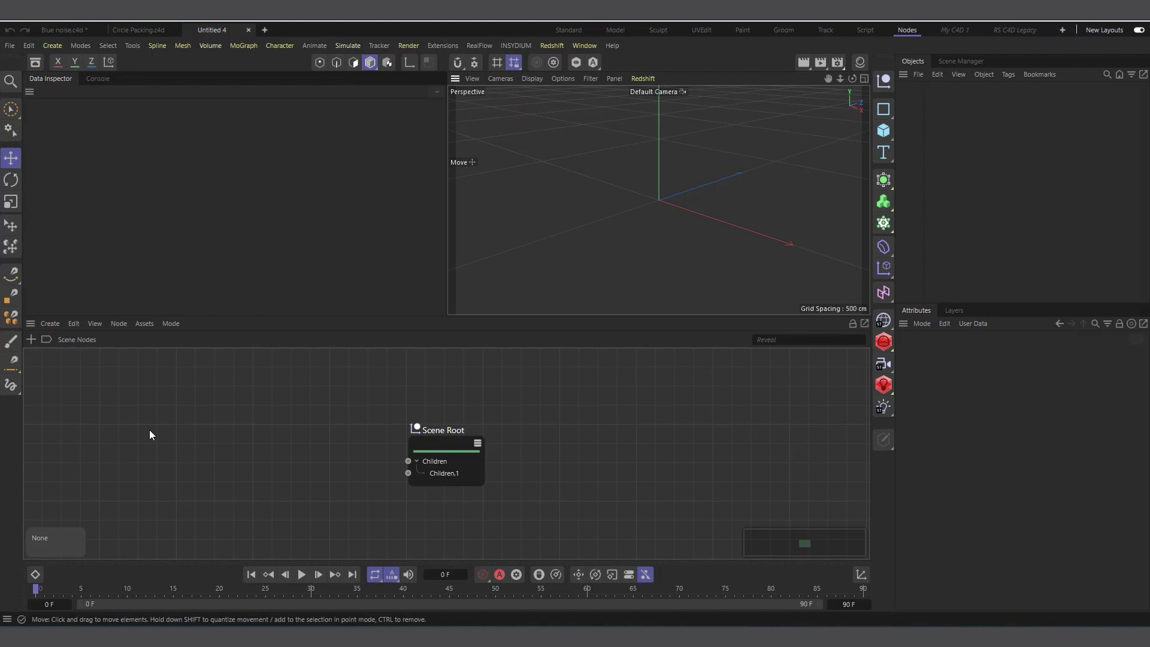
pyautogui.click(30, 338)
pyautogui.write('tl')
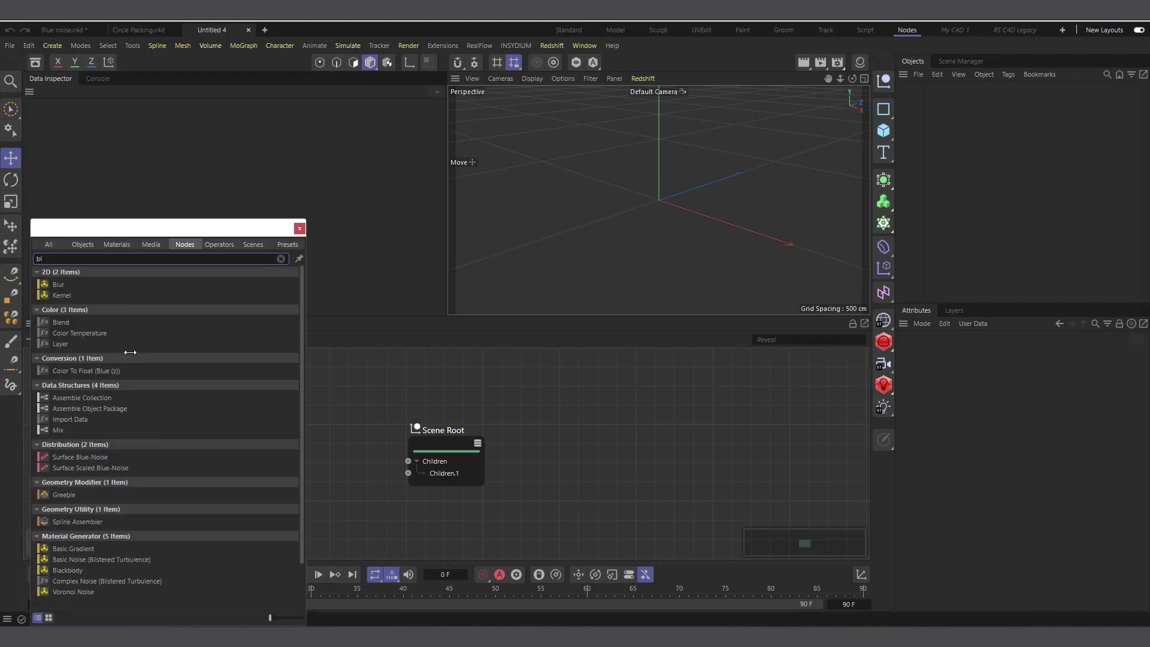
pyautogui.write('ue')
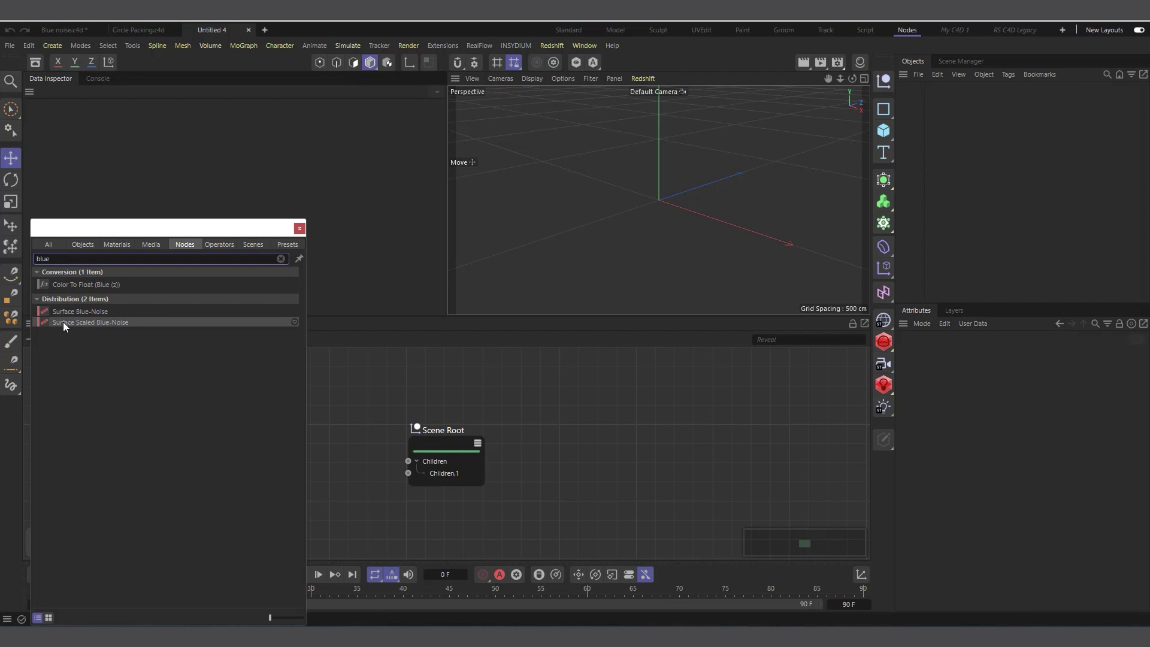
pyautogui.moveTo(55, 322); pyautogui.dragTo(333, 426)
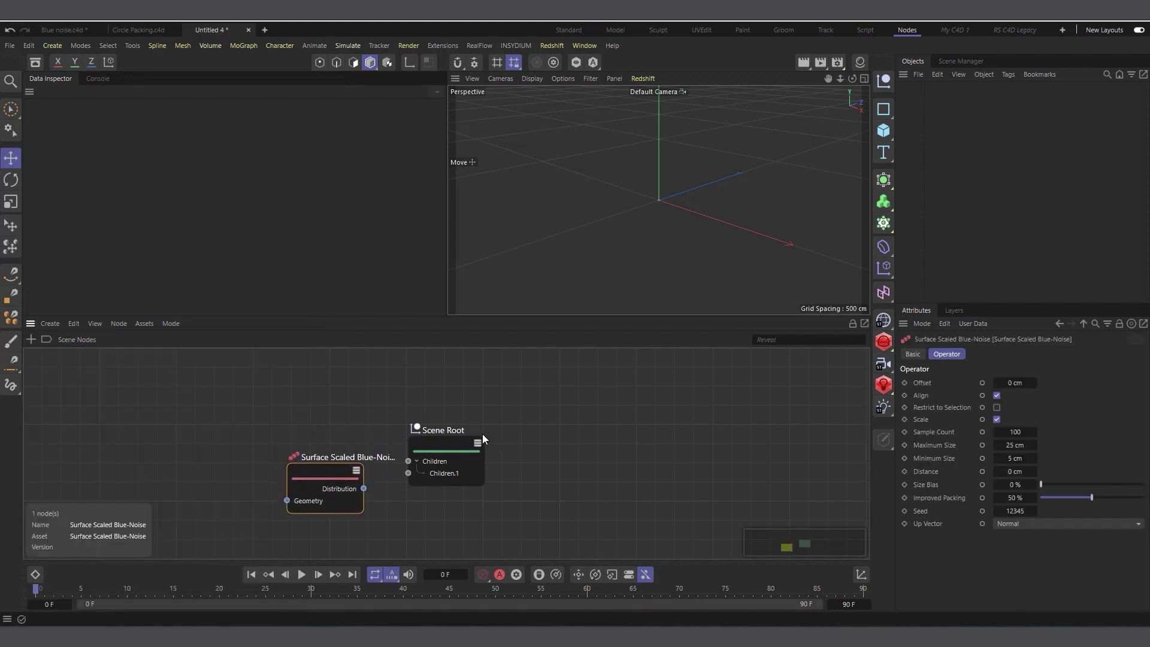
# Space out the Scene Root and Surface Scaled Blue-Noise nodes to leave room between them.
pyautogui.moveTo(444, 447); pyautogui.dragTo(574, 441)
pyautogui.moveTo(349, 478); pyautogui.dragTo(369, 488)
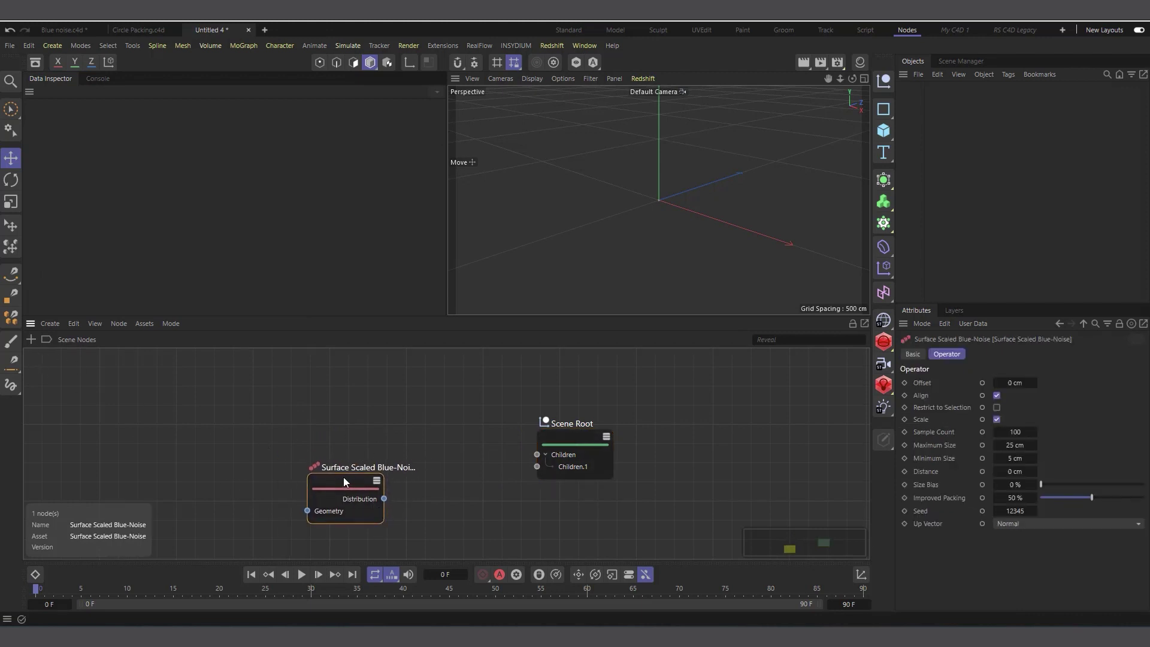
pyautogui.moveTo(571, 443); pyautogui.dragTo(594, 419)
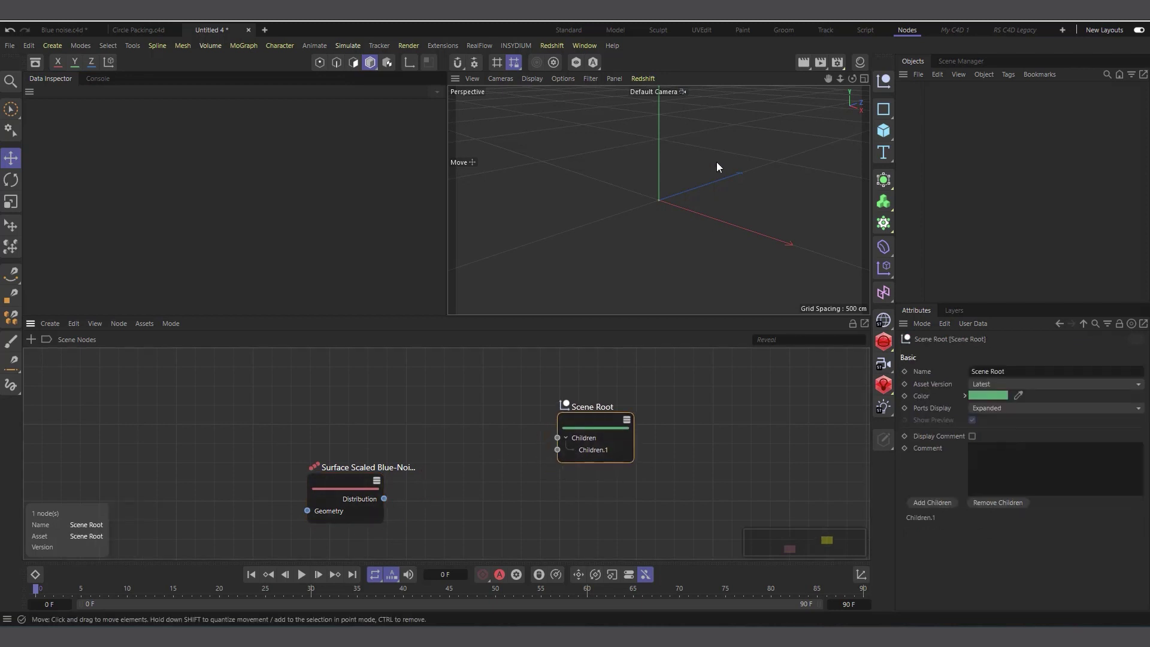
# Add a Matrix Op node between the Surface Scaled Blue-Noise and Scene Root nodes.
pyautogui.click(30, 340)
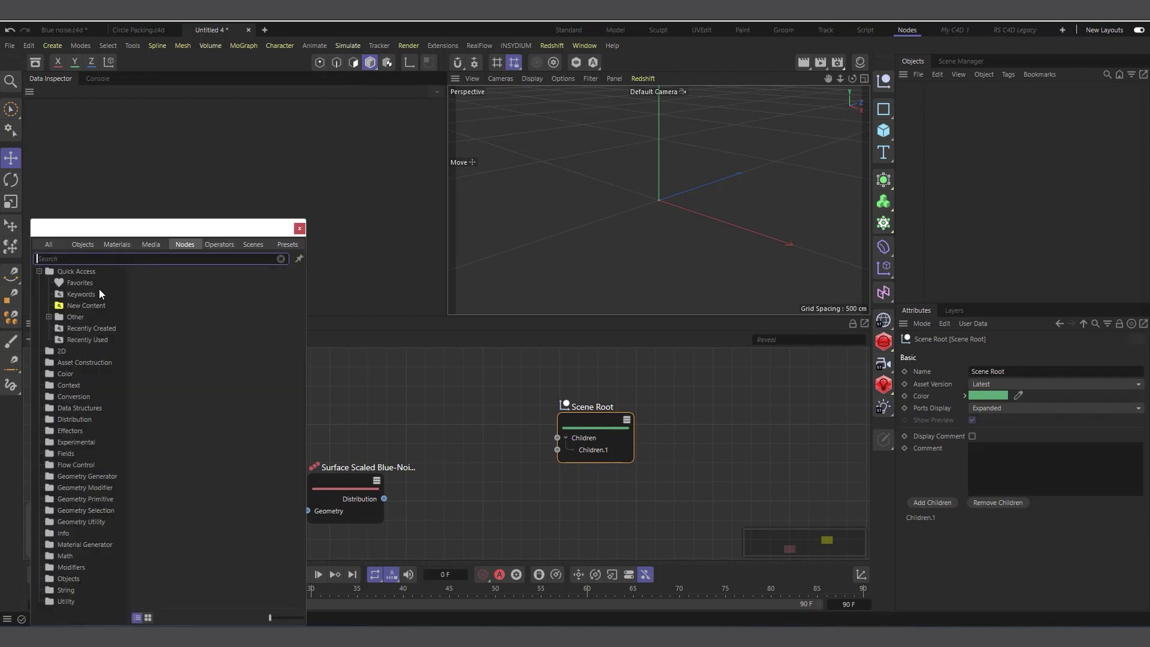
pyautogui.write('matr')
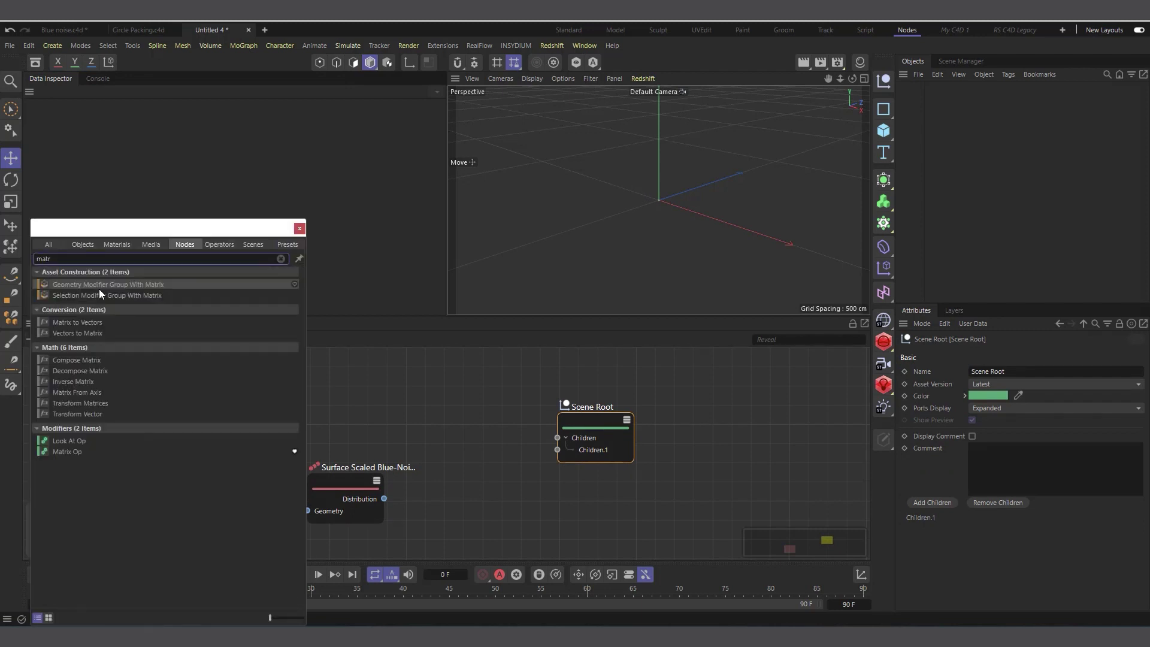
pyautogui.write('i')
pyautogui.moveTo(63, 451); pyautogui.dragTo(483, 458)
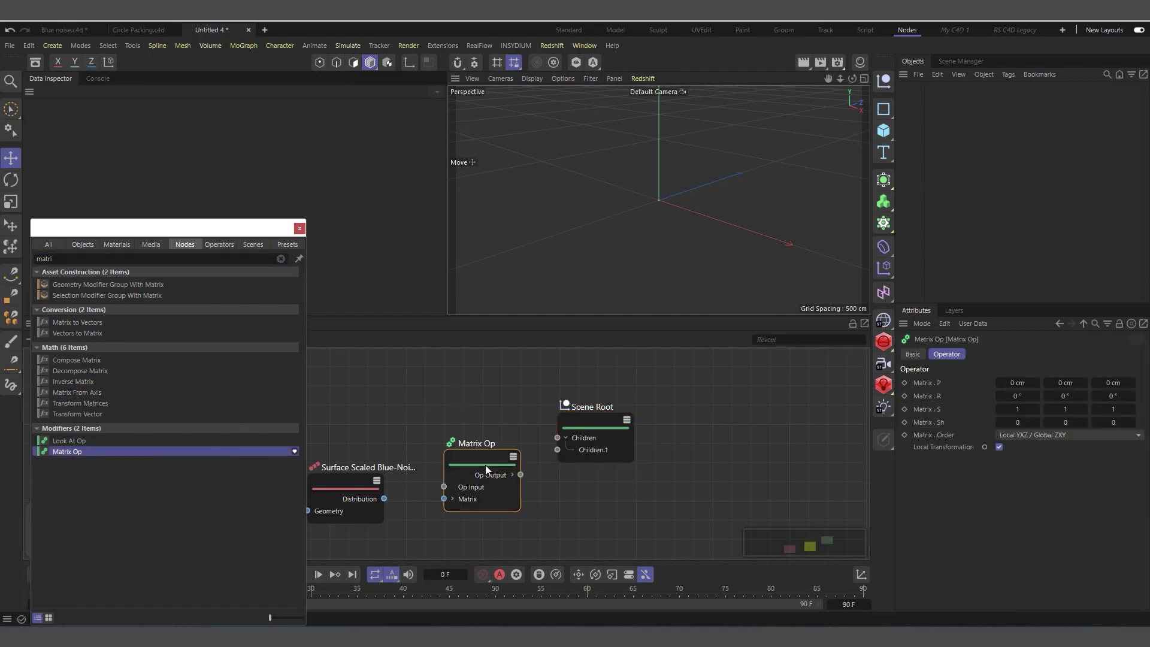
pyautogui.moveTo(482, 418); pyautogui.dragTo(486, 431)
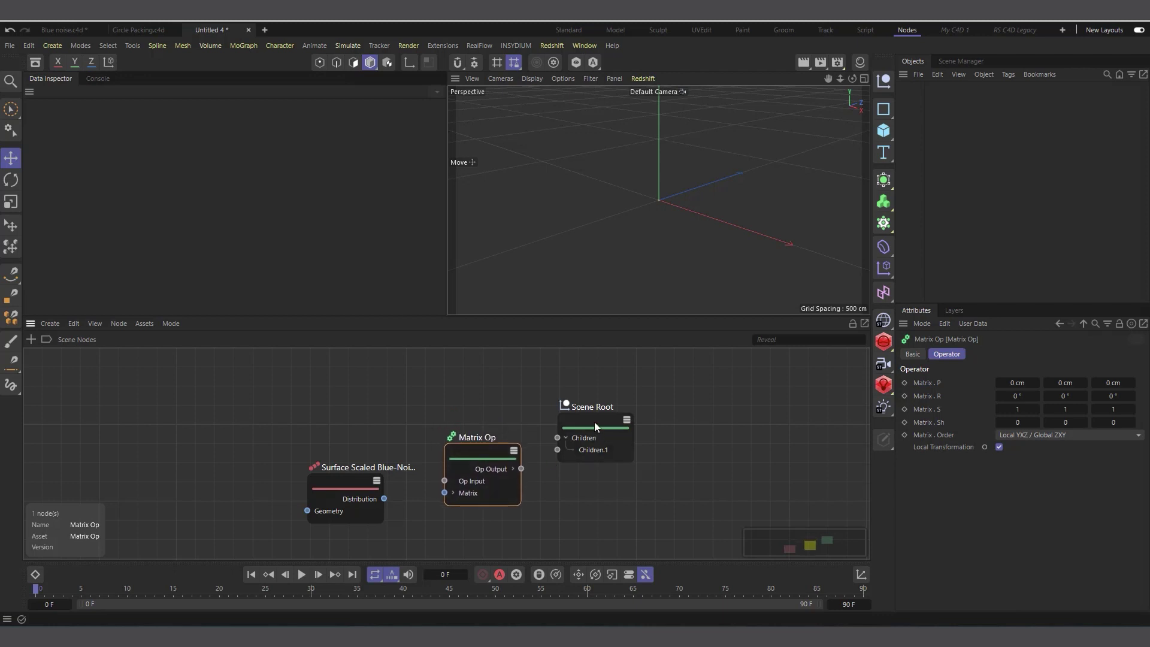
pyautogui.moveTo(595, 425); pyautogui.dragTo(597, 409)
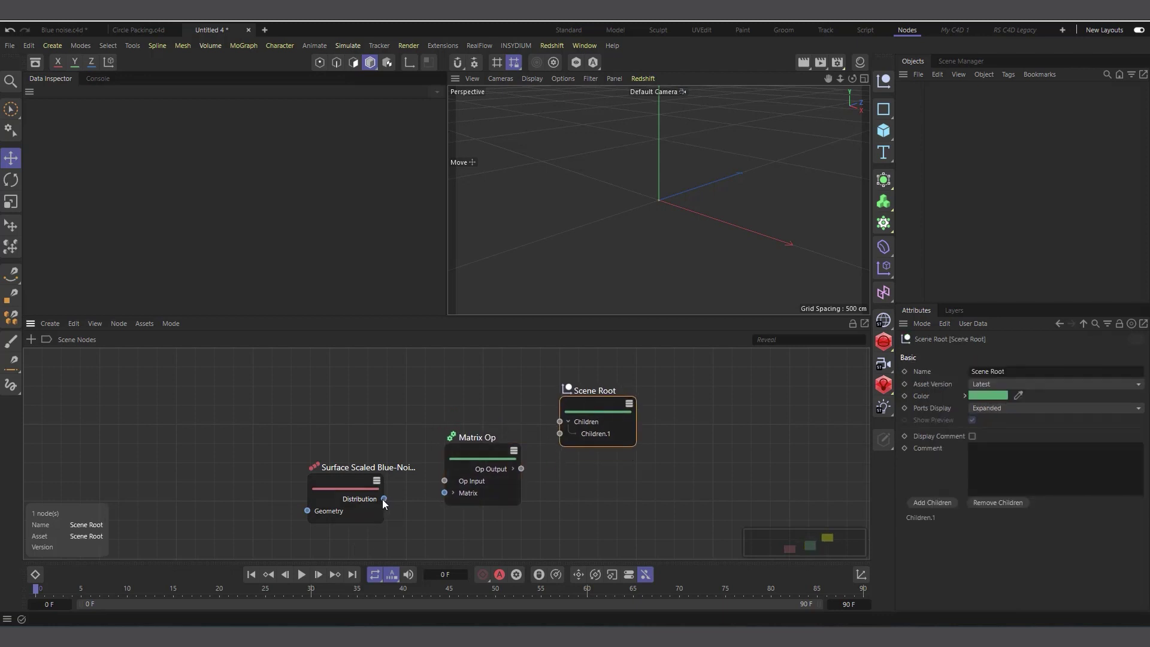
# Connect the blue-noise Distribution to the Matrix Op's Matrix input and the Op Output to Scene Root, keeping the nodes arranged in order.
pyautogui.moveTo(384, 499); pyautogui.dragTo(445, 493)
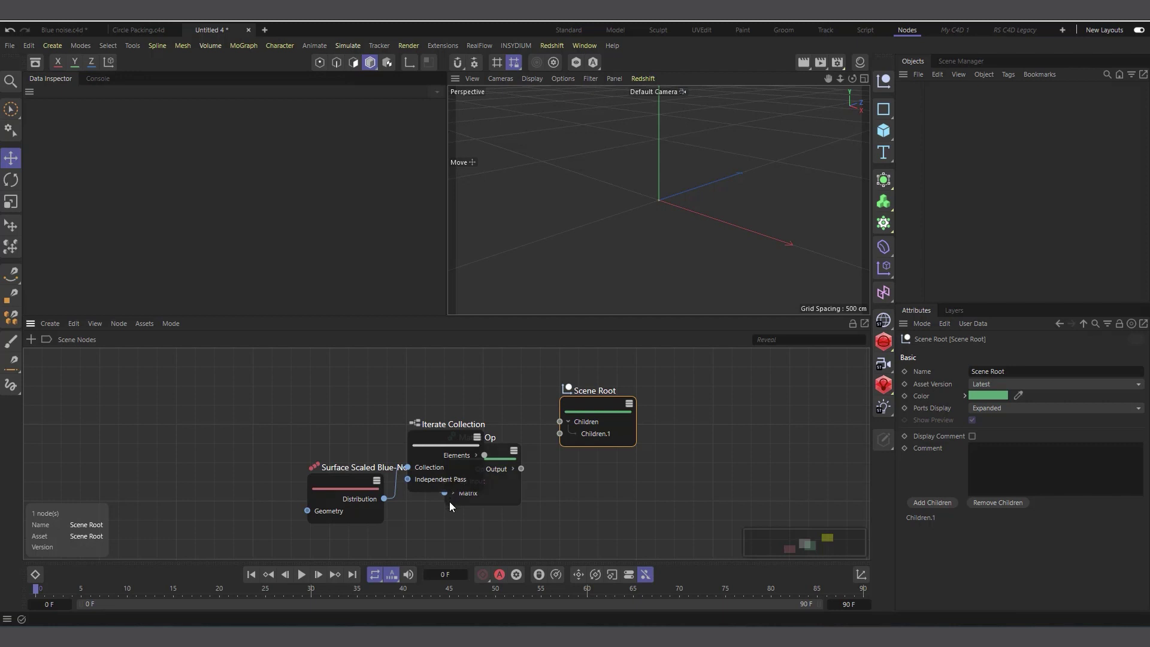
pyautogui.moveTo(443, 448); pyautogui.dragTo(510, 448)
pyautogui.moveTo(452, 479); pyautogui.dragTo(474, 477)
pyautogui.moveTo(519, 447); pyautogui.dragTo(563, 440)
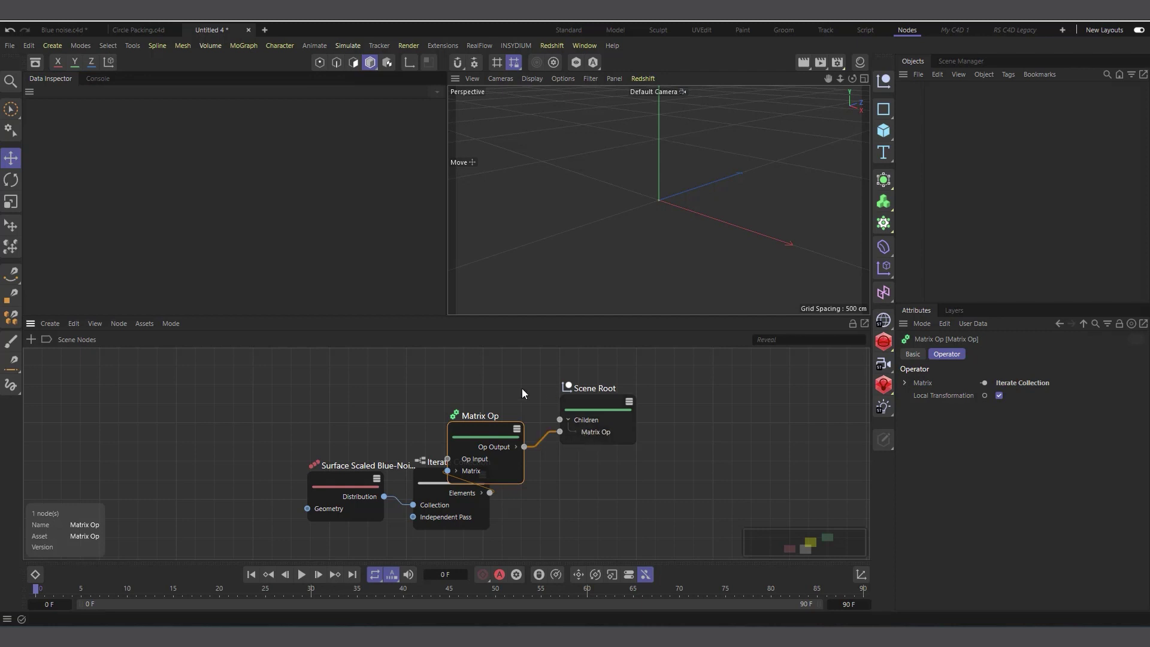
pyautogui.moveTo(341, 482); pyautogui.dragTo(346, 491)
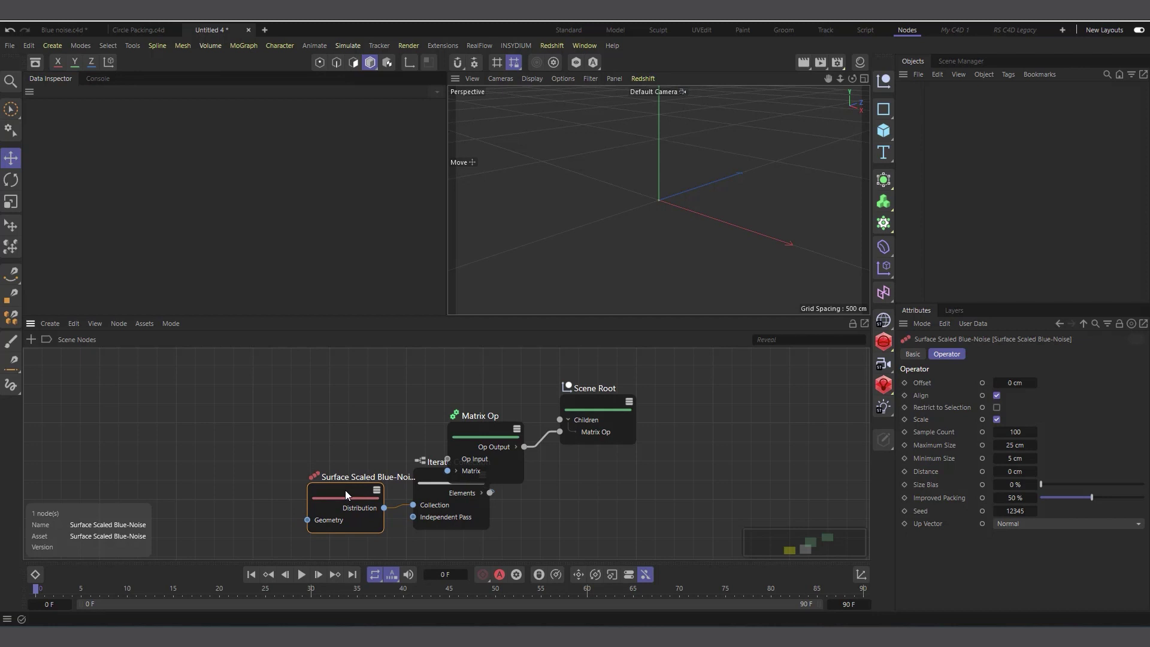
pyautogui.moveTo(439, 481); pyautogui.dragTo(428, 480)
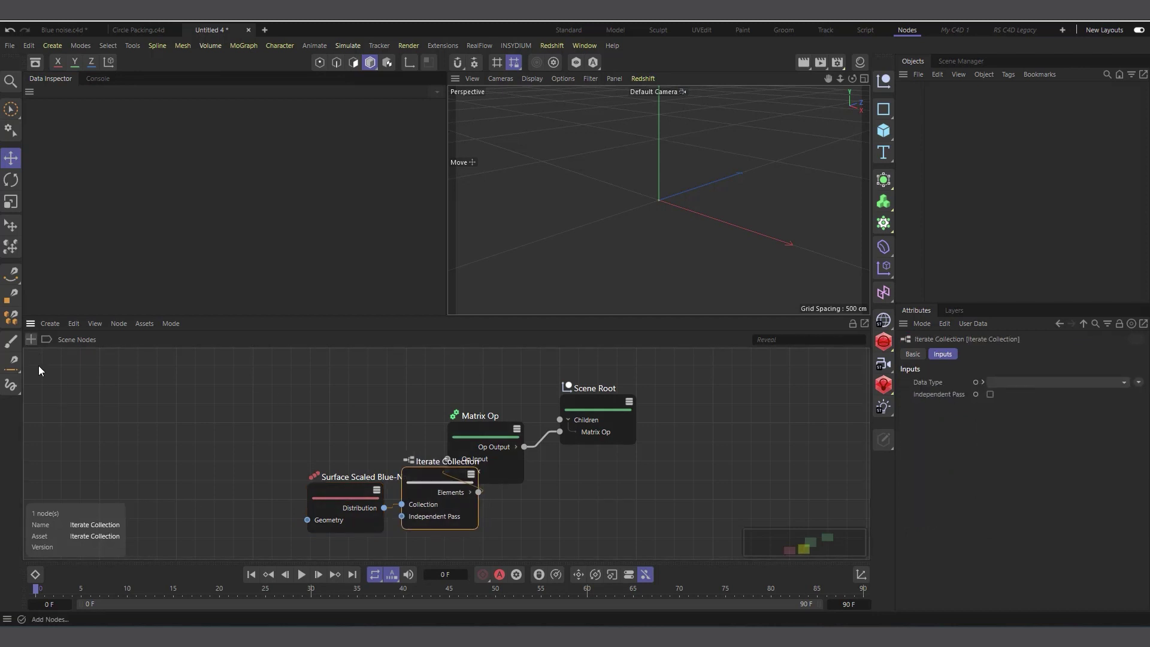
pyautogui.doubleClick(29, 341)
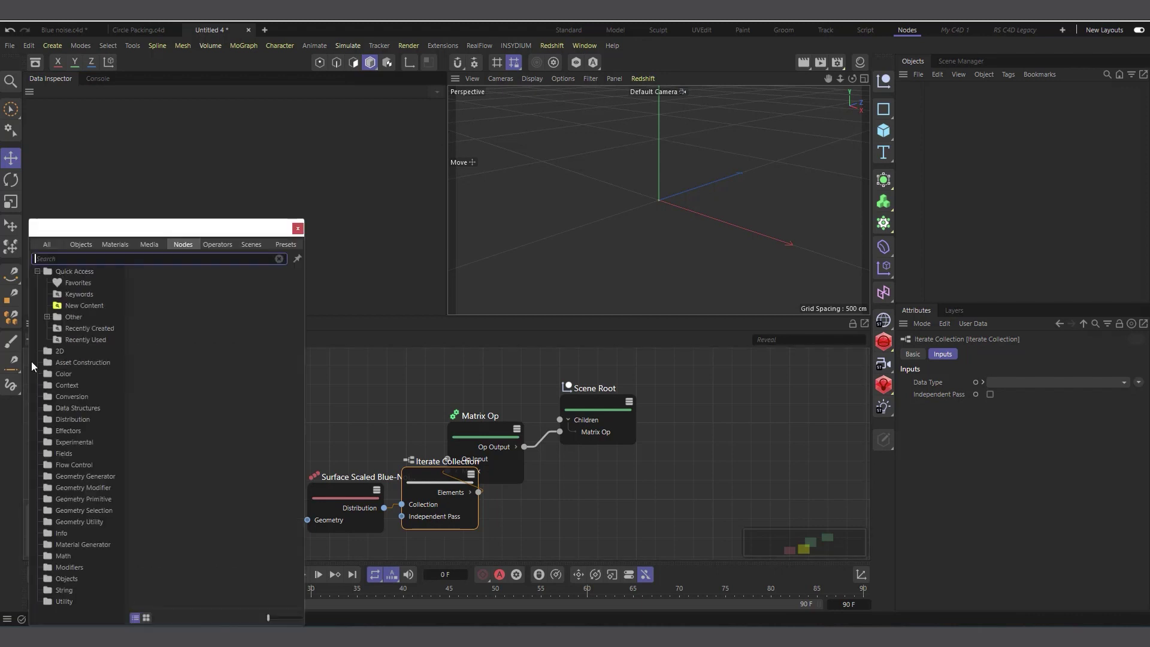
pyautogui.click(84, 501)
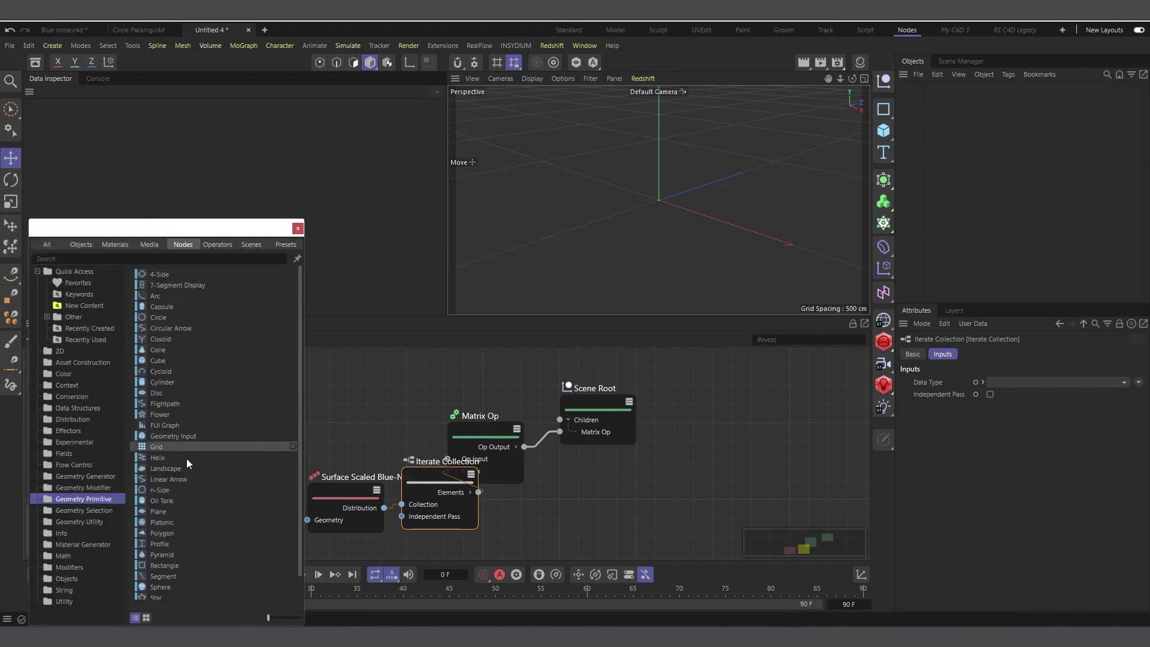
pyautogui.click(561, 502)
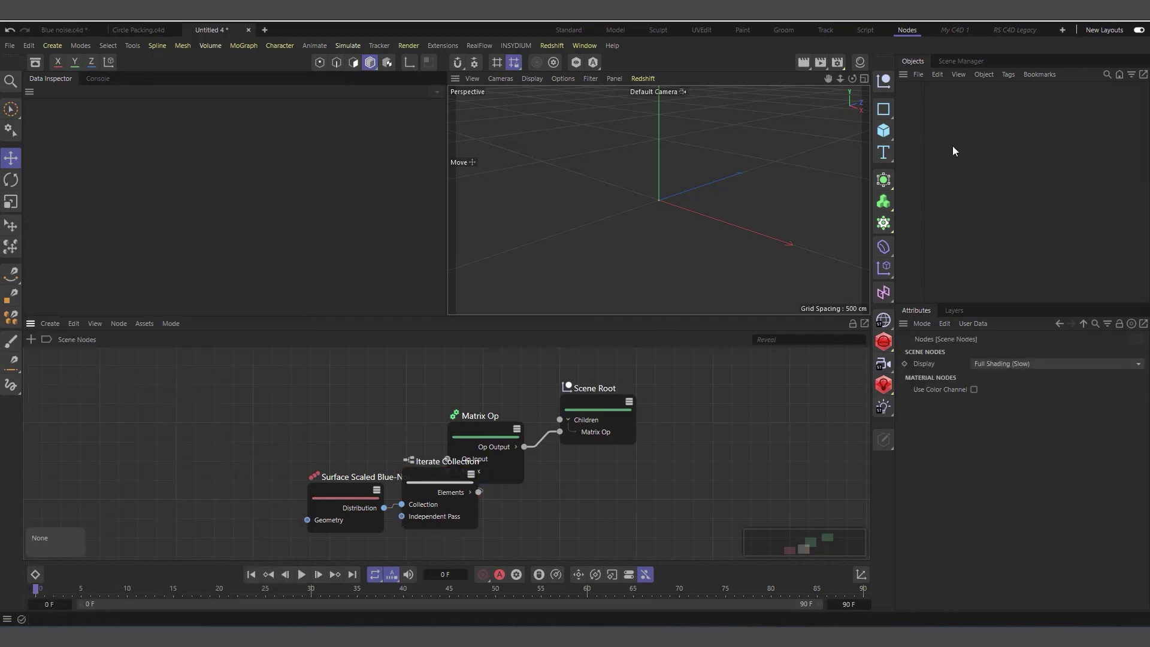
# Add a Circle spline to the scene and set its radius to 1 cm.
pyautogui.click(883, 111)
pyautogui.click(997, 129)
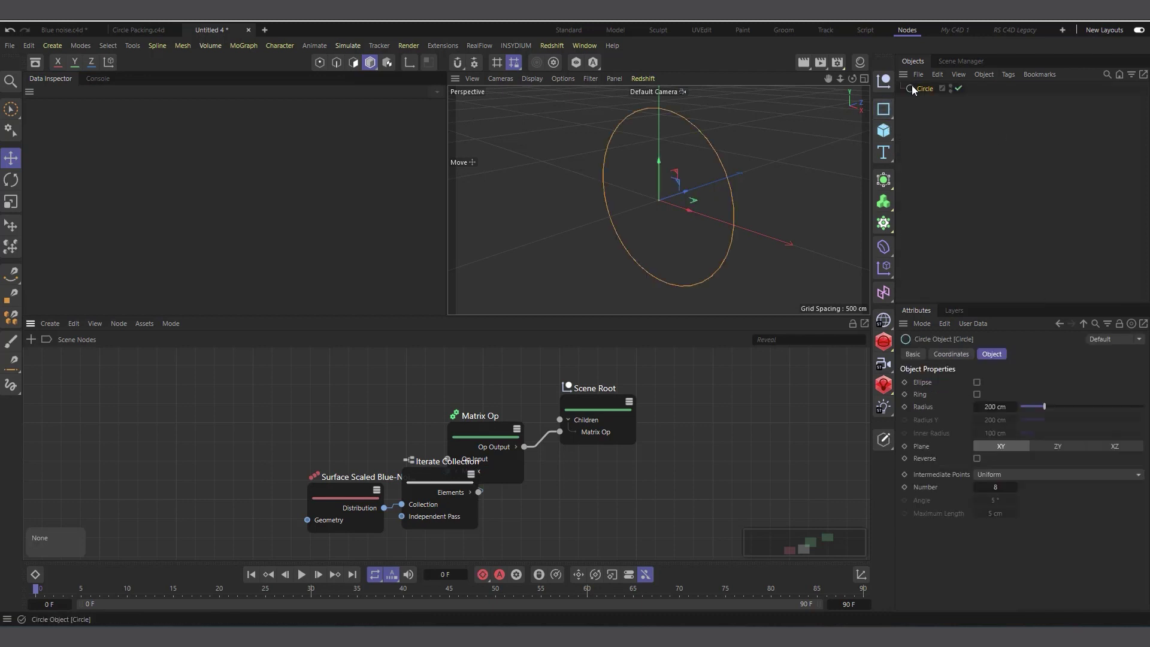
pyautogui.moveTo(852, 79); pyautogui.dragTo(647, 290)
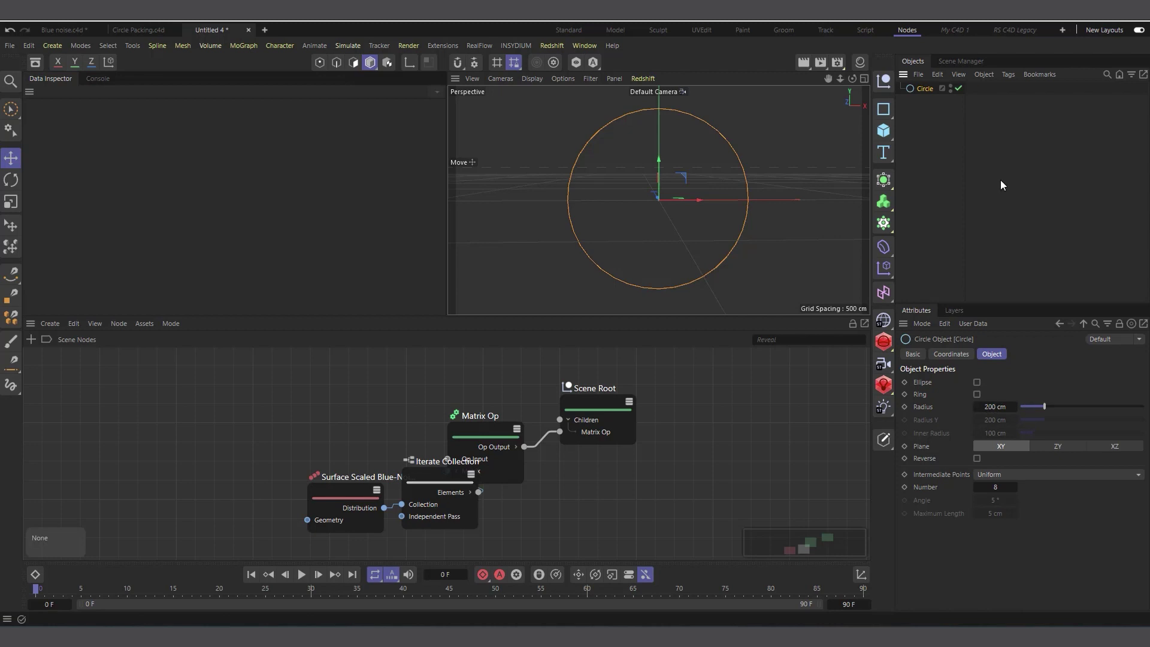
pyautogui.click(992, 408)
pyautogui.write('1')
pyautogui.press('Return')
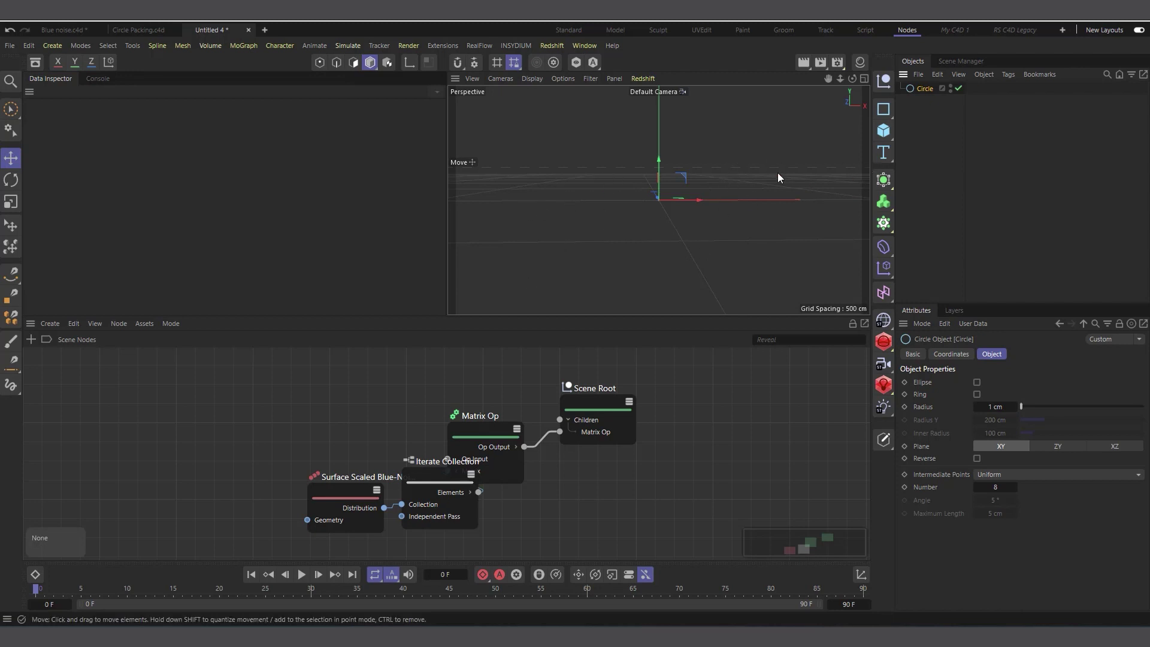
# Add a Text Spline reading "C" in Segoe UI Bold with Middle alignment.
pyautogui.click(884, 152)
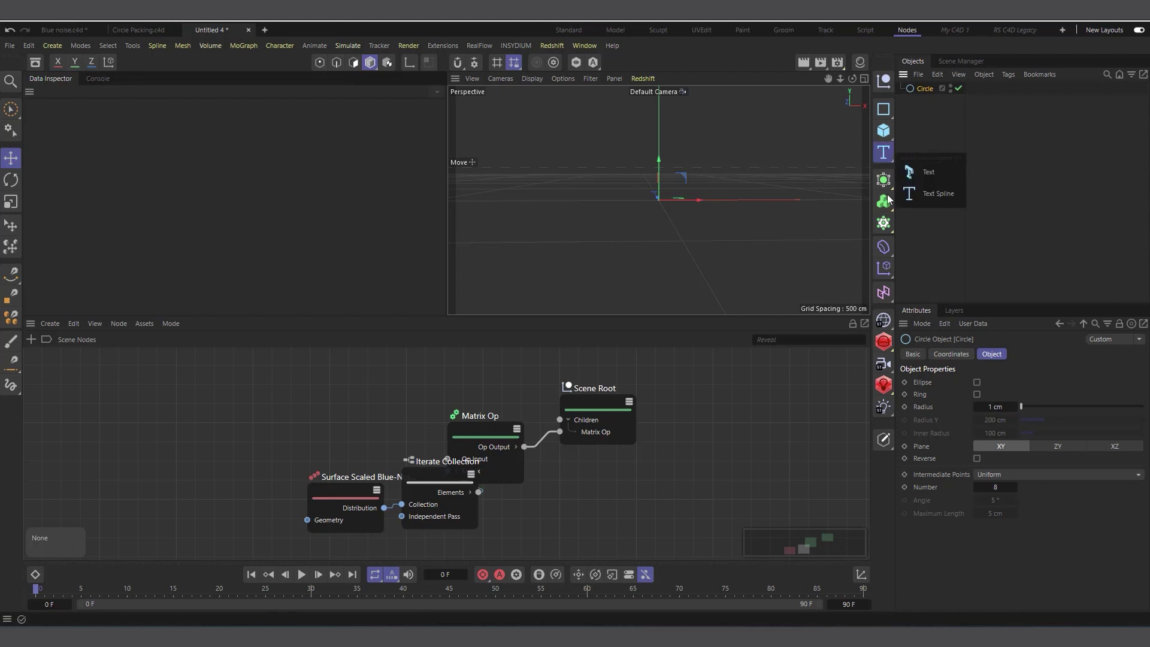
pyautogui.click(938, 196)
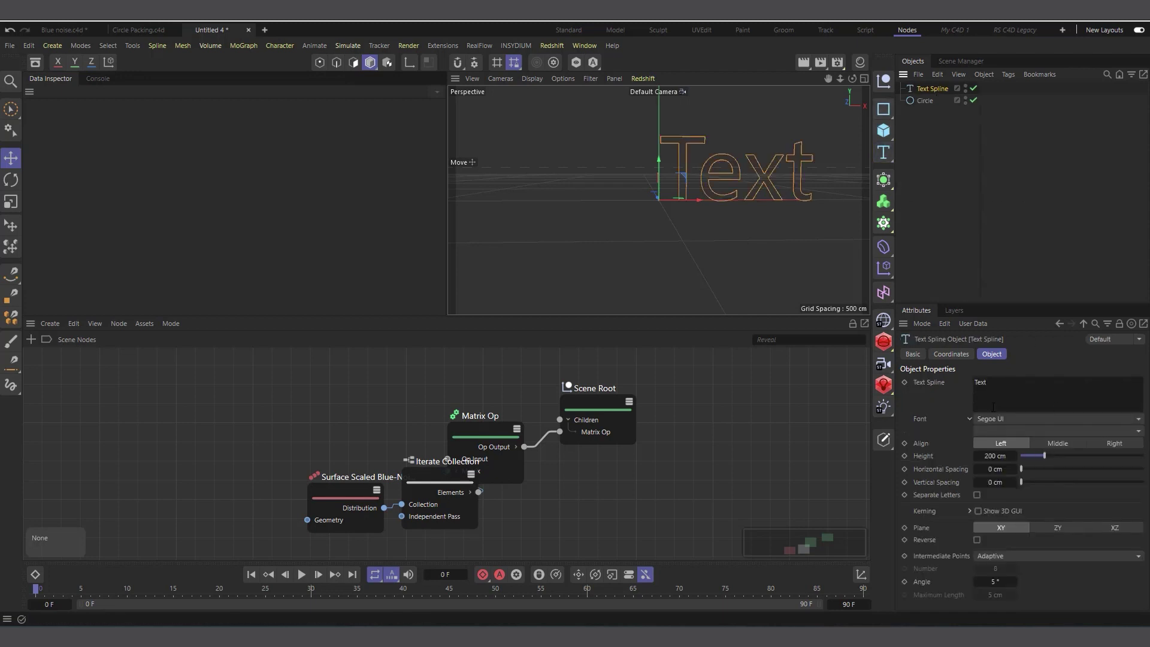
pyautogui.doubleClick(980, 382)
pyautogui.write('C')
pyautogui.click(997, 432)
pyautogui.click(991, 439)
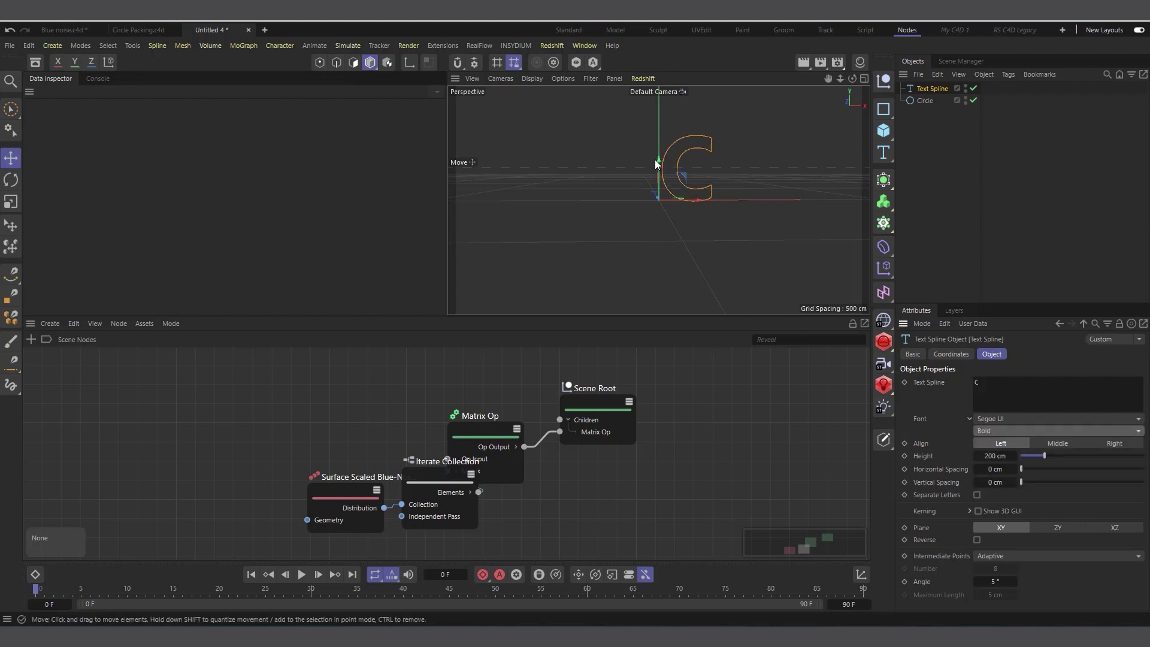
pyautogui.click(1058, 444)
# Add an Extrude generator and make the Text Spline its child.
pyautogui.click(884, 179)
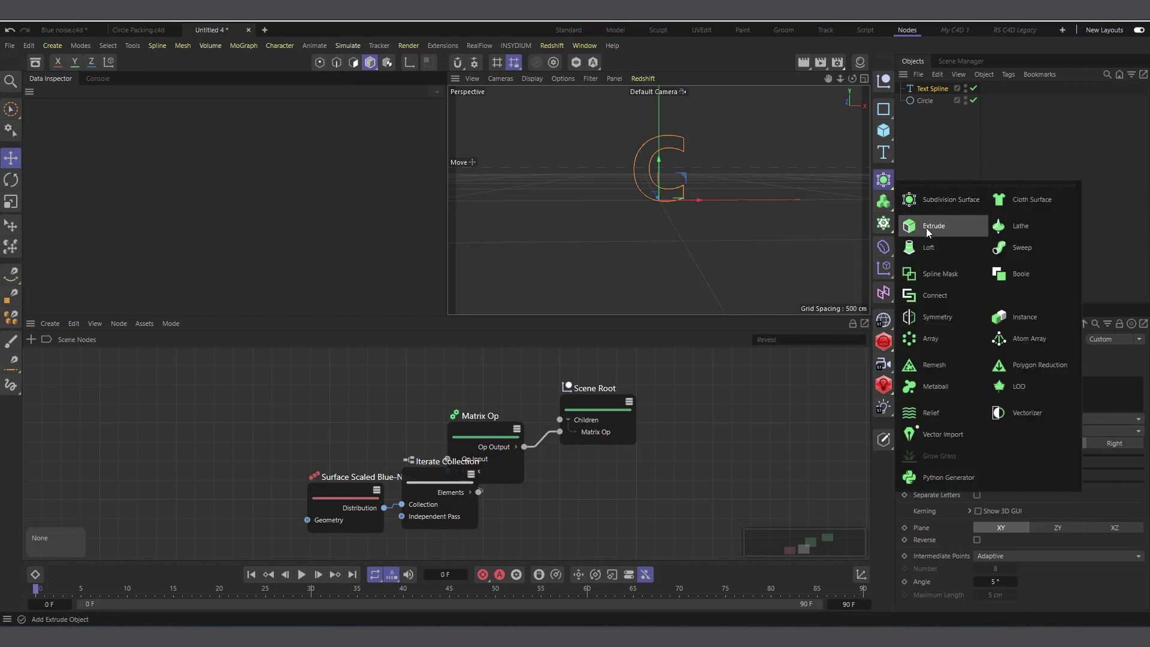
pyautogui.click(926, 227)
pyautogui.moveTo(931, 101); pyautogui.dragTo(931, 89)
pyautogui.moveTo(852, 79); pyautogui.dragTo(598, 142)
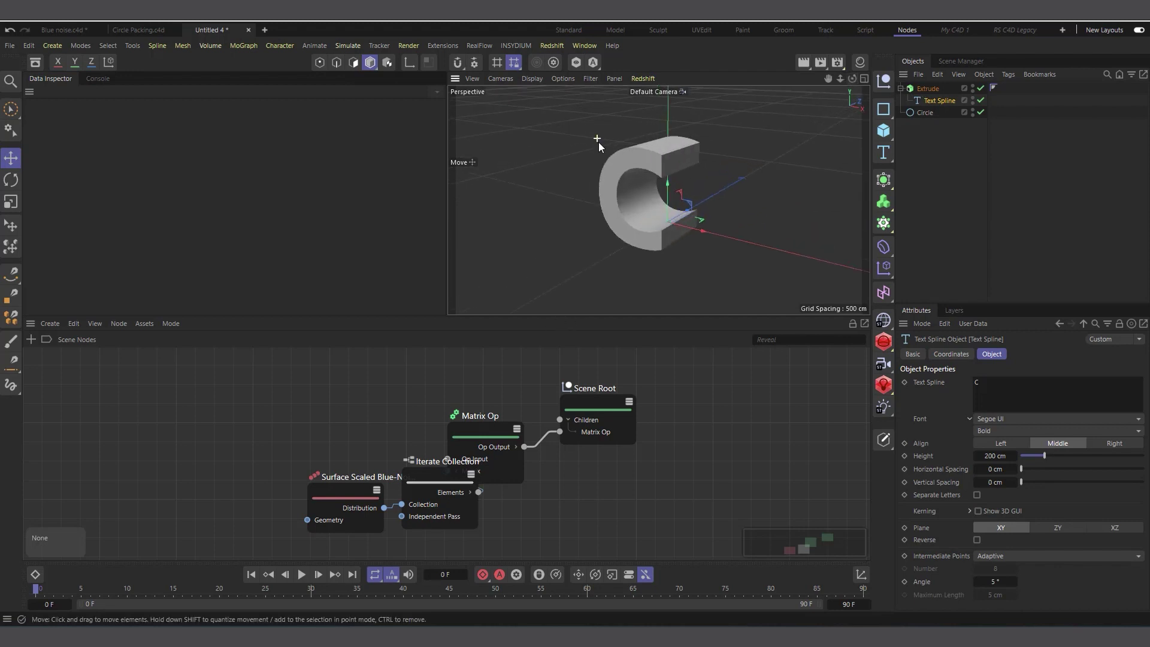
# Set the Extrude object's offset to 0 cm to make the letter a flat surface.
pyautogui.click(667, 189)
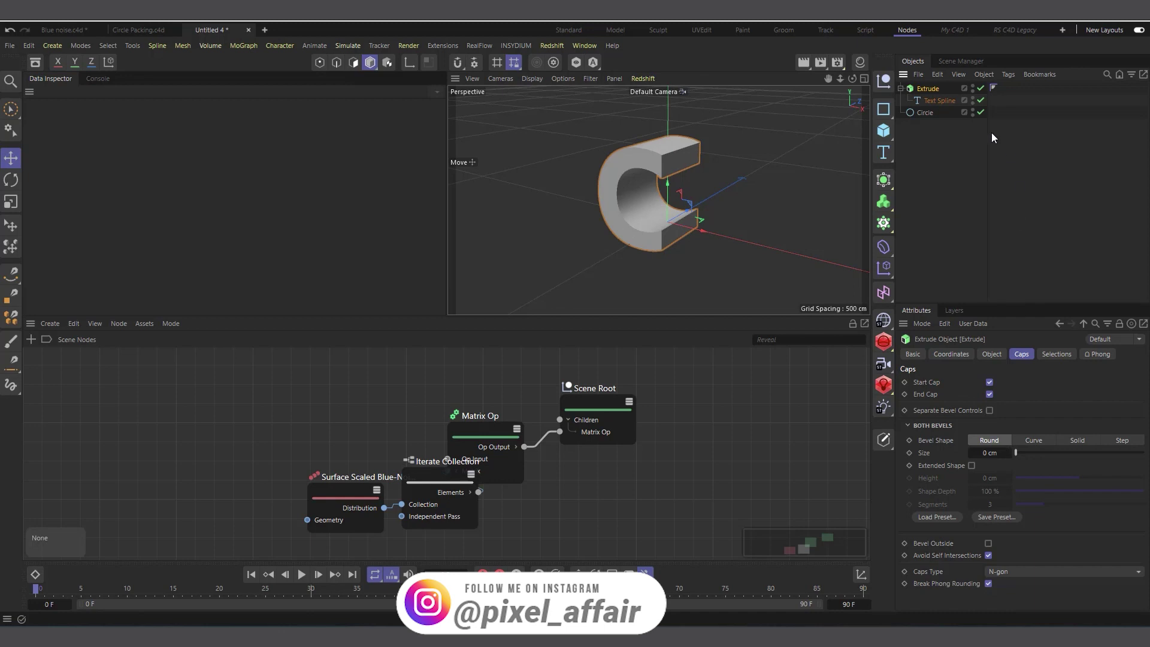
pyautogui.click(992, 354)
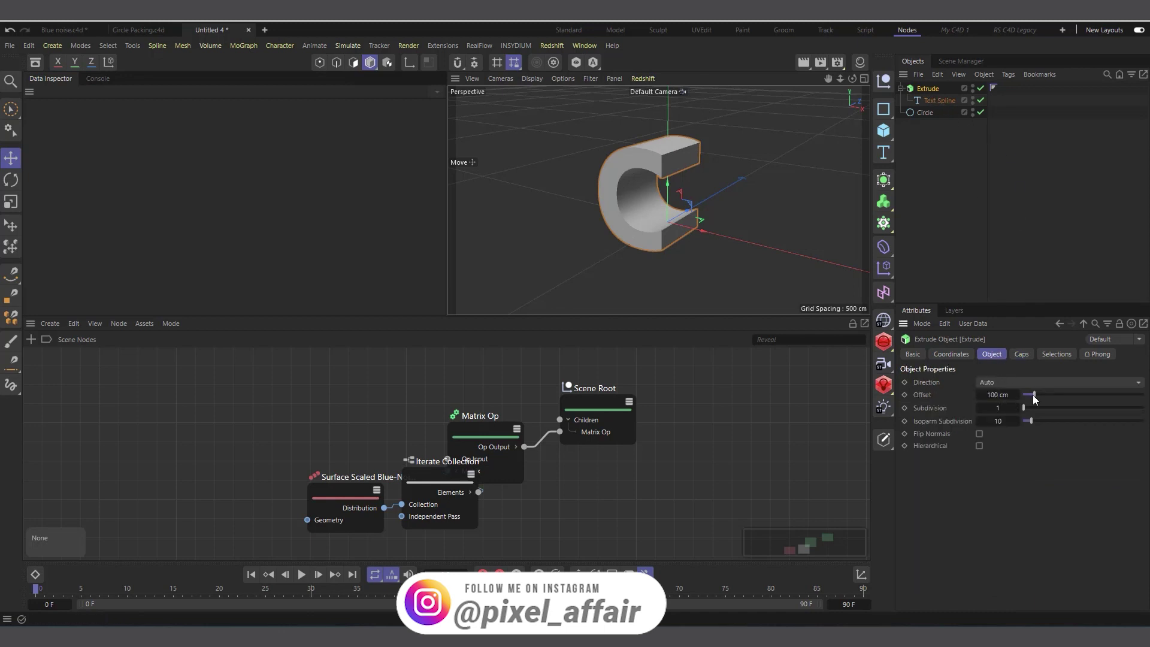
pyautogui.moveTo(1034, 394); pyautogui.dragTo(1022, 396)
pyautogui.keyDown('alt'); pyautogui.moveTo(588, 313); pyautogui.dragTo(594, 297); pyautogui.keyUp('alt')
pyautogui.scroll(2, 638, 197)
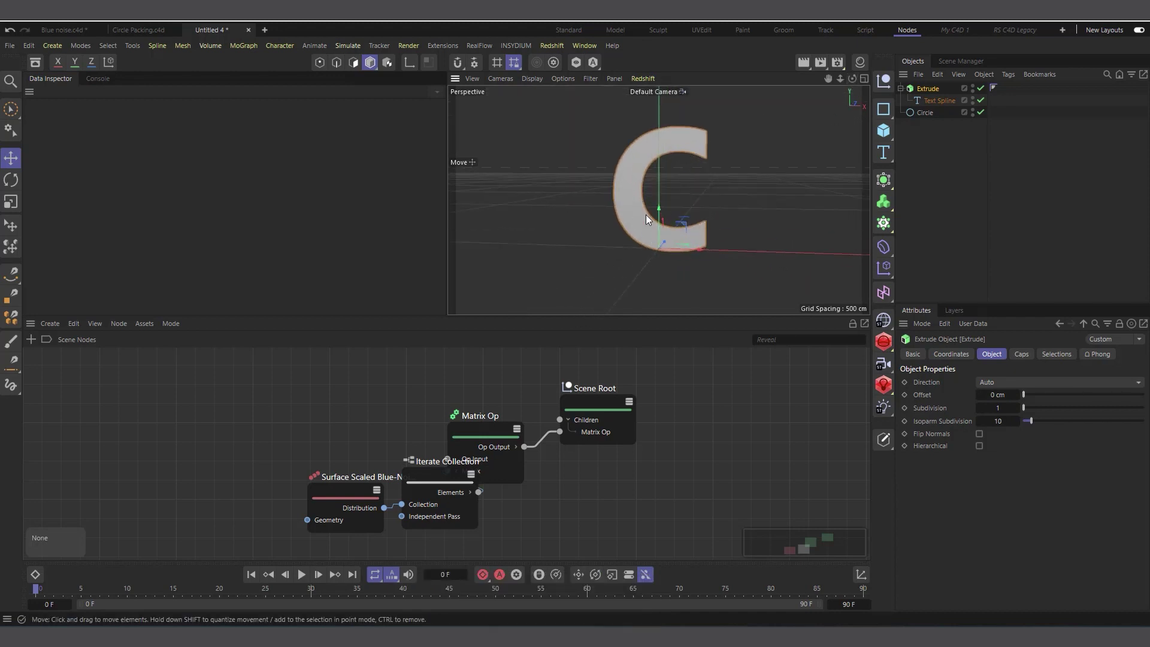
pyautogui.scroll(2, 667, 167)
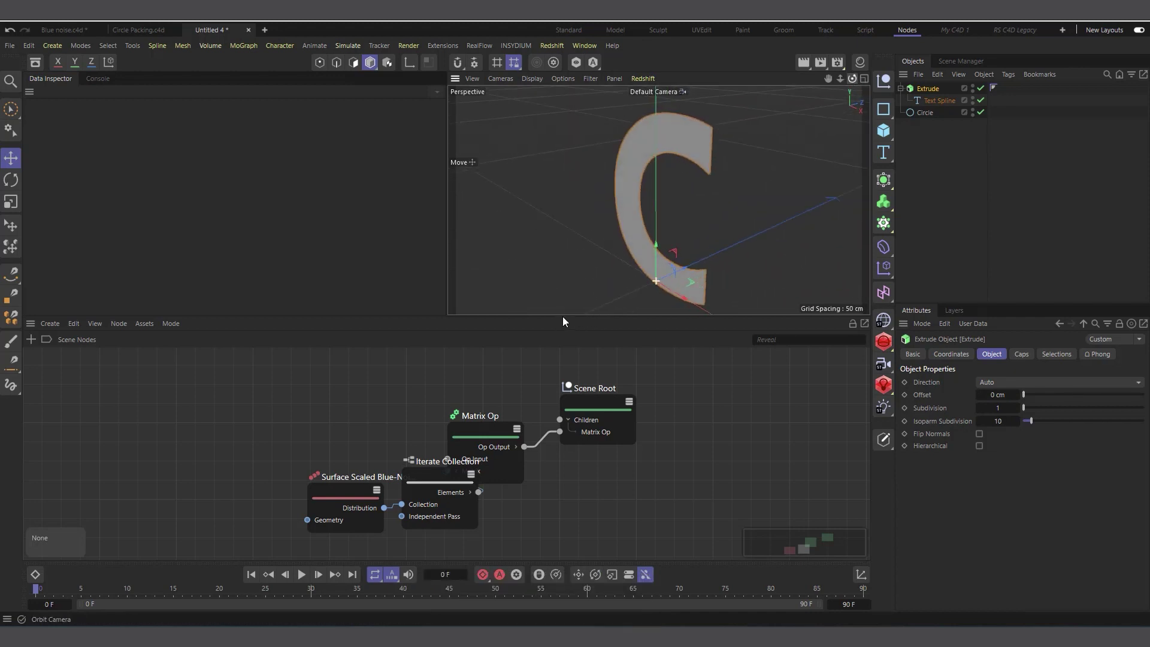
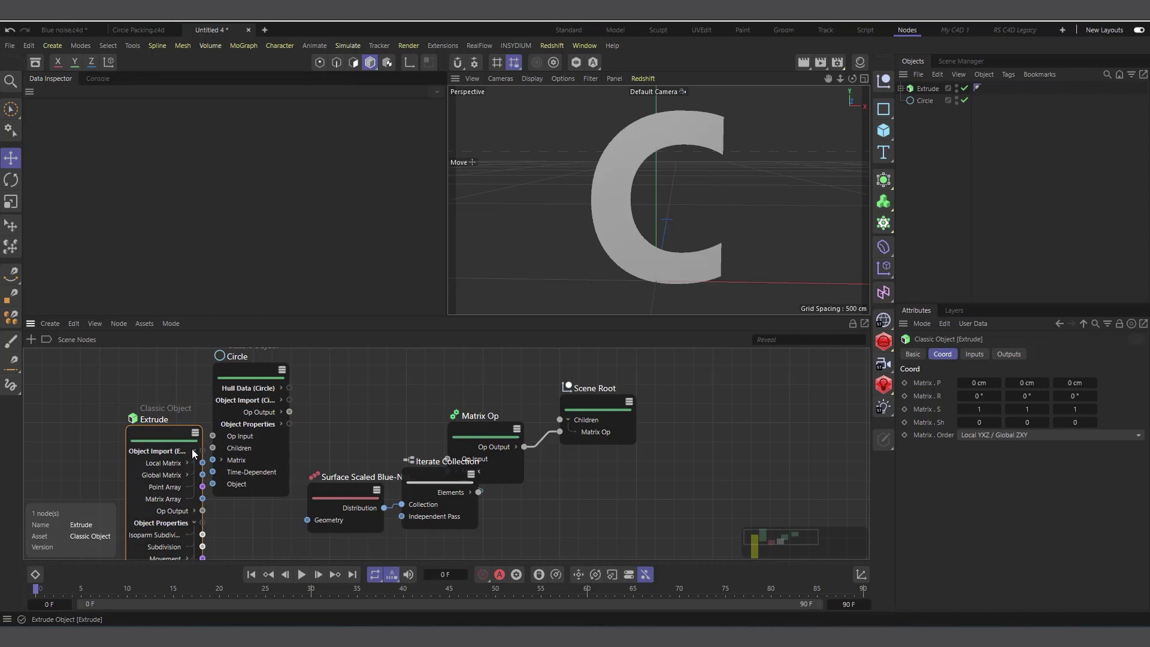
# Collapse the Extrude node's port groups and arrange the Extrude and Circle nodes clear of each other, ahead of Surface Scaled Blue-Noise.
pyautogui.click(193, 450)
pyautogui.click(193, 474)
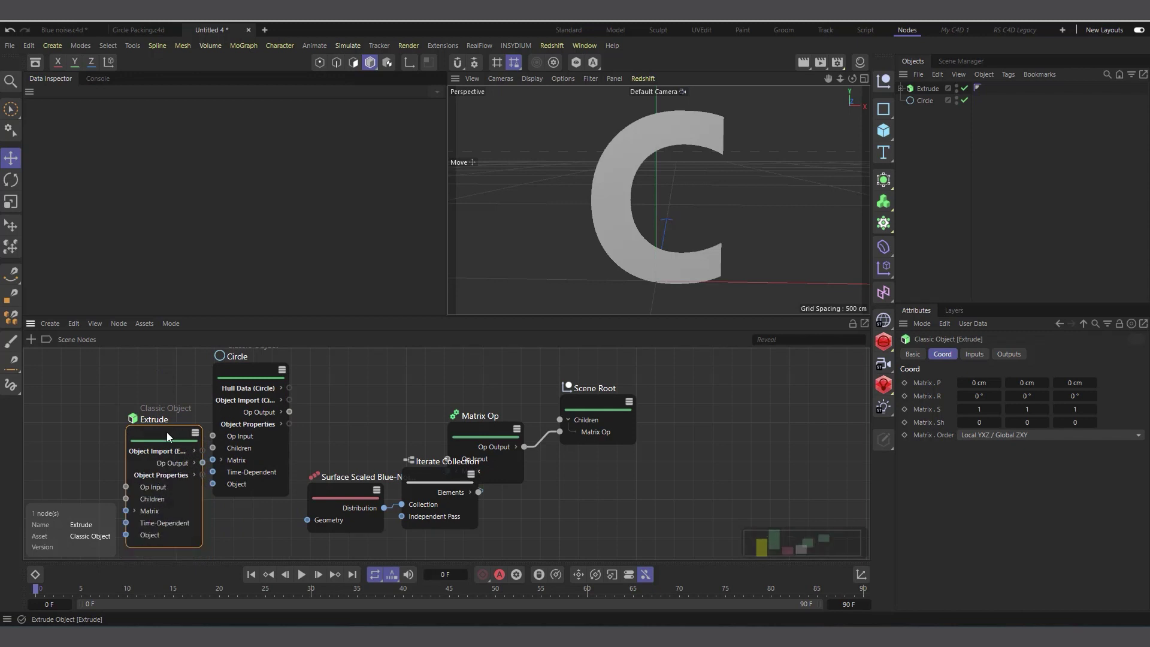
pyautogui.moveTo(166, 433); pyautogui.dragTo(236, 504)
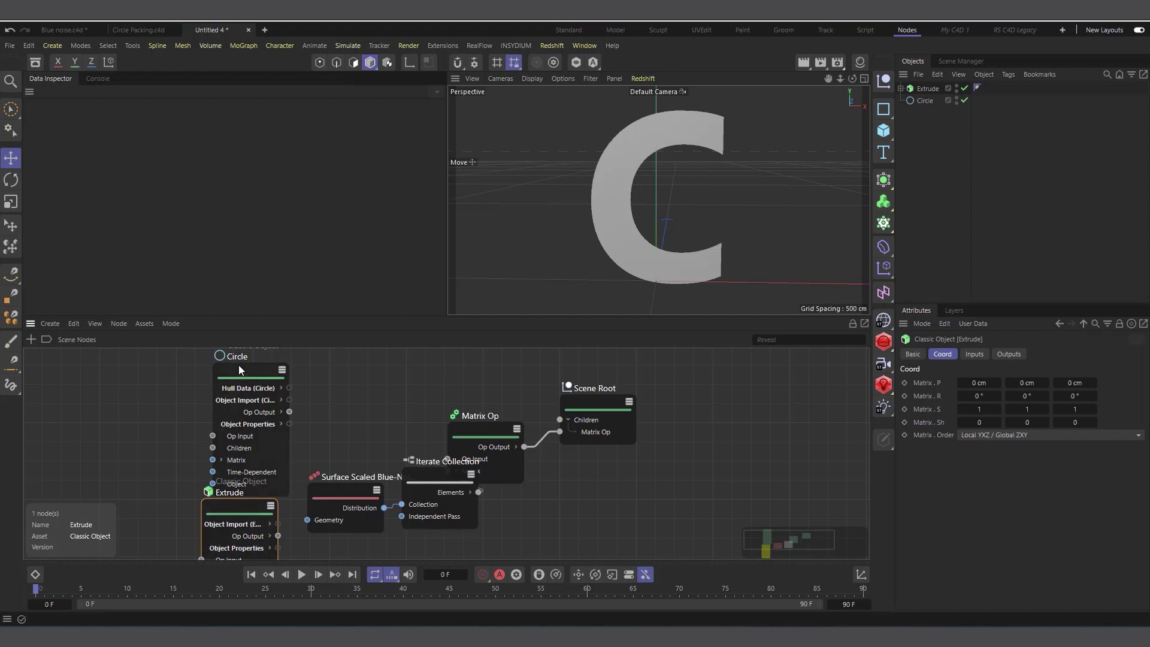
pyautogui.moveTo(238, 370); pyautogui.dragTo(175, 342)
pyautogui.moveTo(245, 503); pyautogui.dragTo(256, 458)
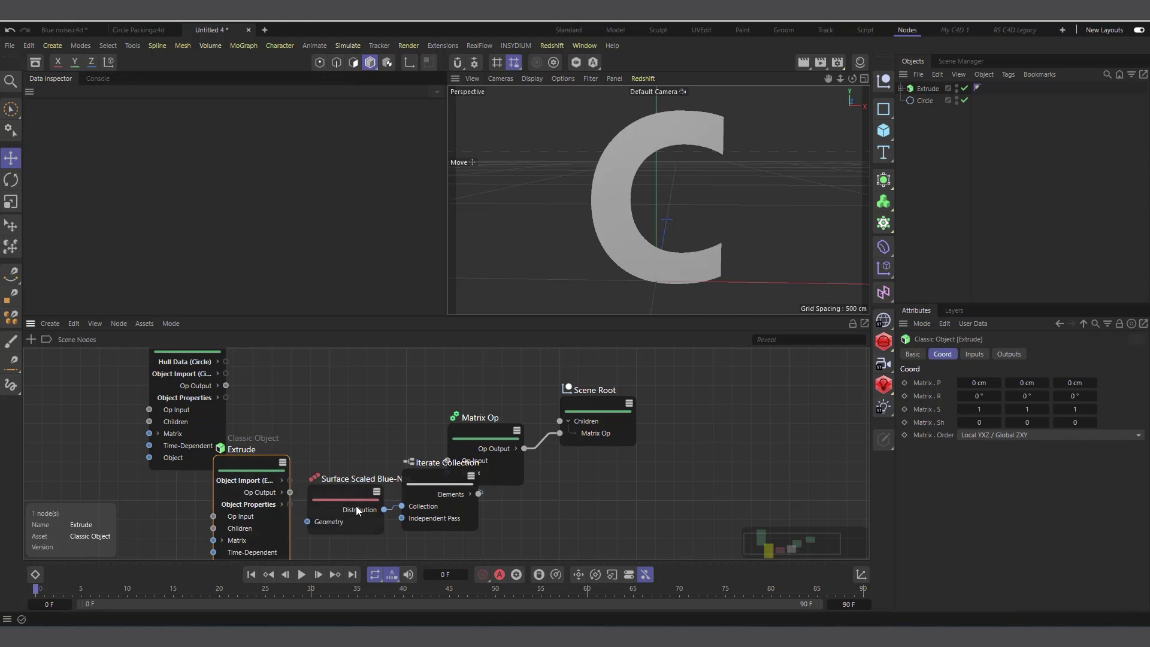
# Expand the Extrude node's Op Output and connect its Geometry port to the Surface Scaled Blue-Noise Geometry input.
pyautogui.click(336, 494)
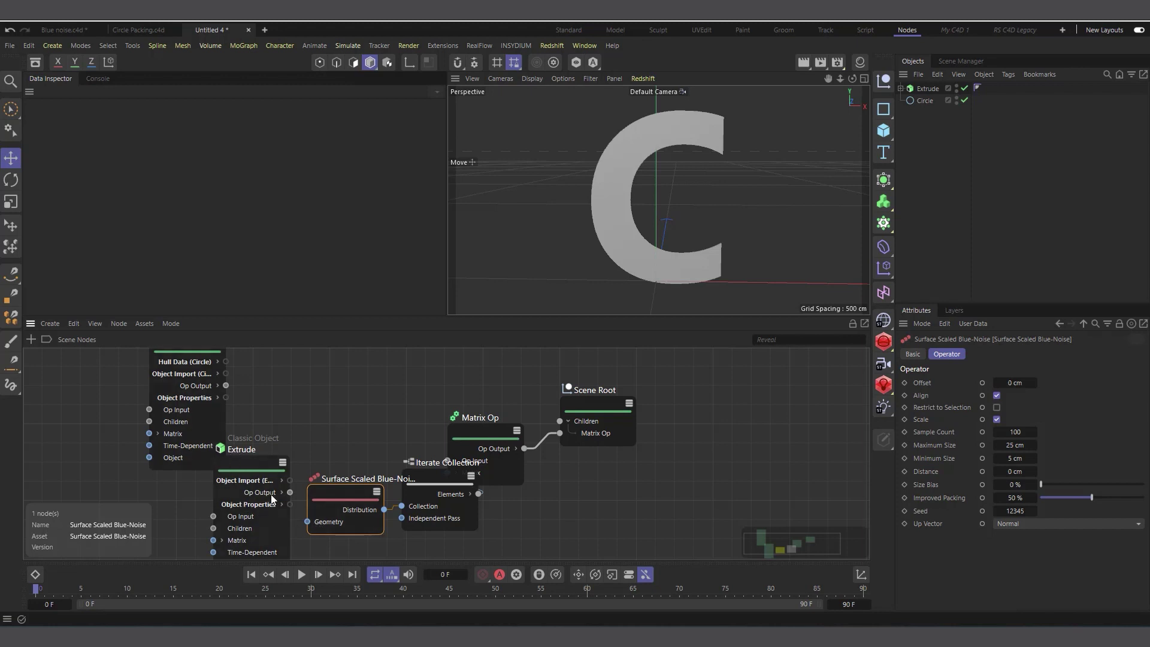
pyautogui.scroll(-2, 222, 495)
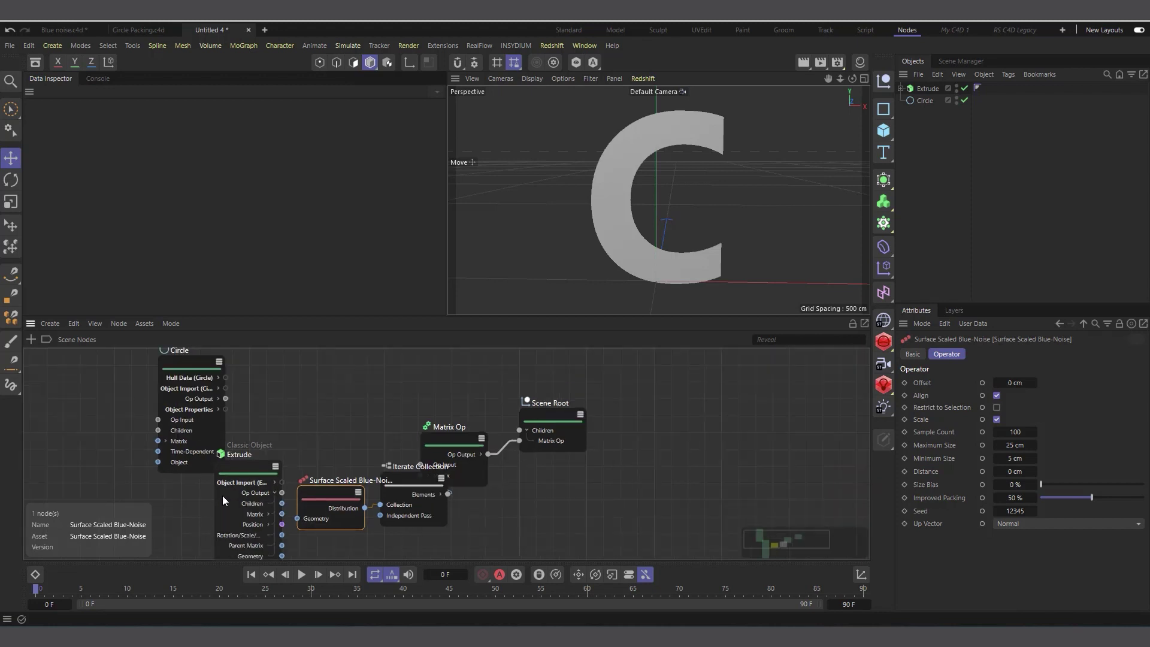
pyautogui.click(269, 493)
pyautogui.moveTo(248, 476); pyautogui.dragTo(244, 431)
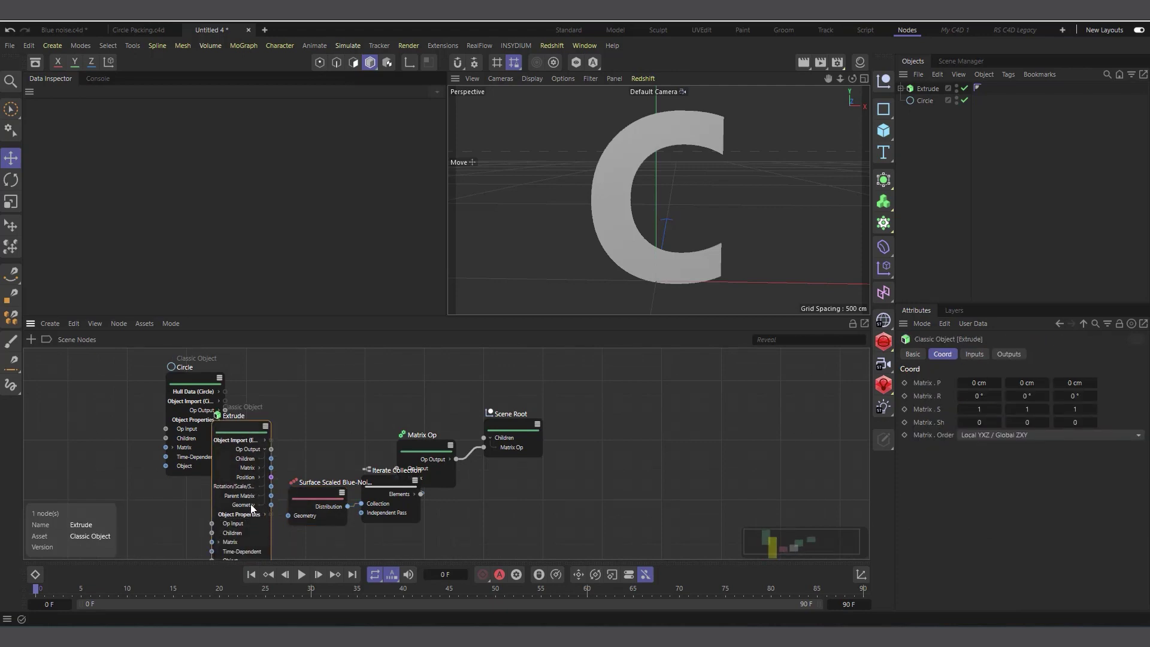
pyautogui.scroll(4, 250, 506)
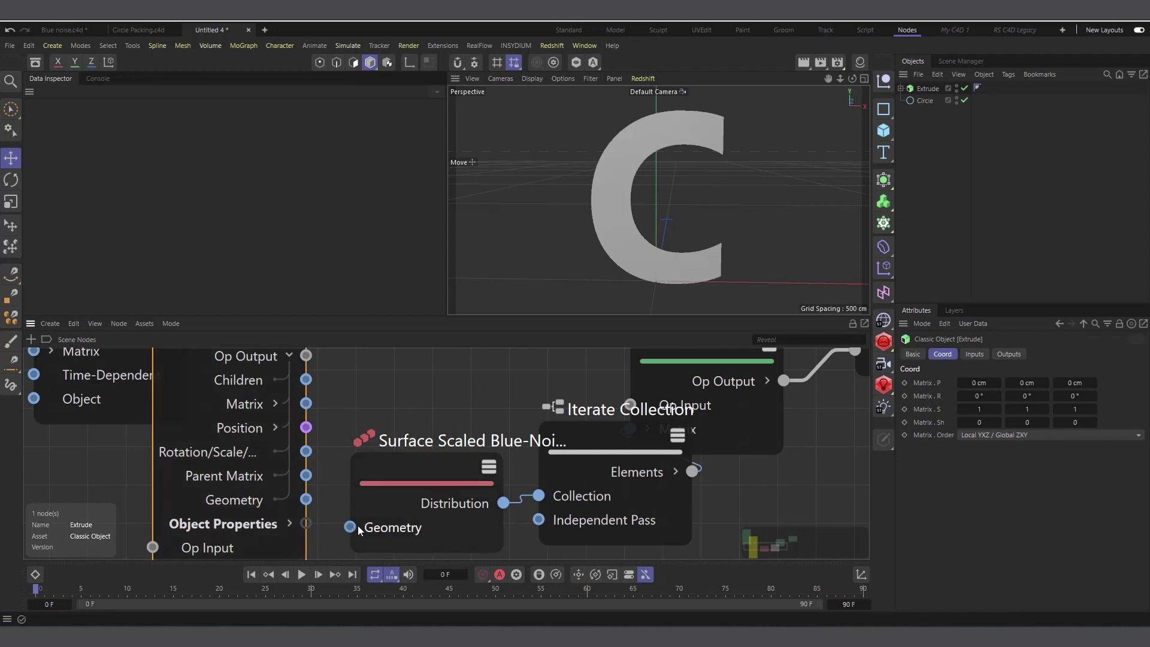
pyautogui.moveTo(304, 500); pyautogui.dragTo(350, 528)
# Rearrange the Extrude, Circle, Matrix Op and Scene Root nodes so that Circle sits closer to Matrix Op with its inputs accessible.
pyautogui.scroll(-4, 362, 540)
pyautogui.moveTo(299, 433); pyautogui.dragTo(298, 511)
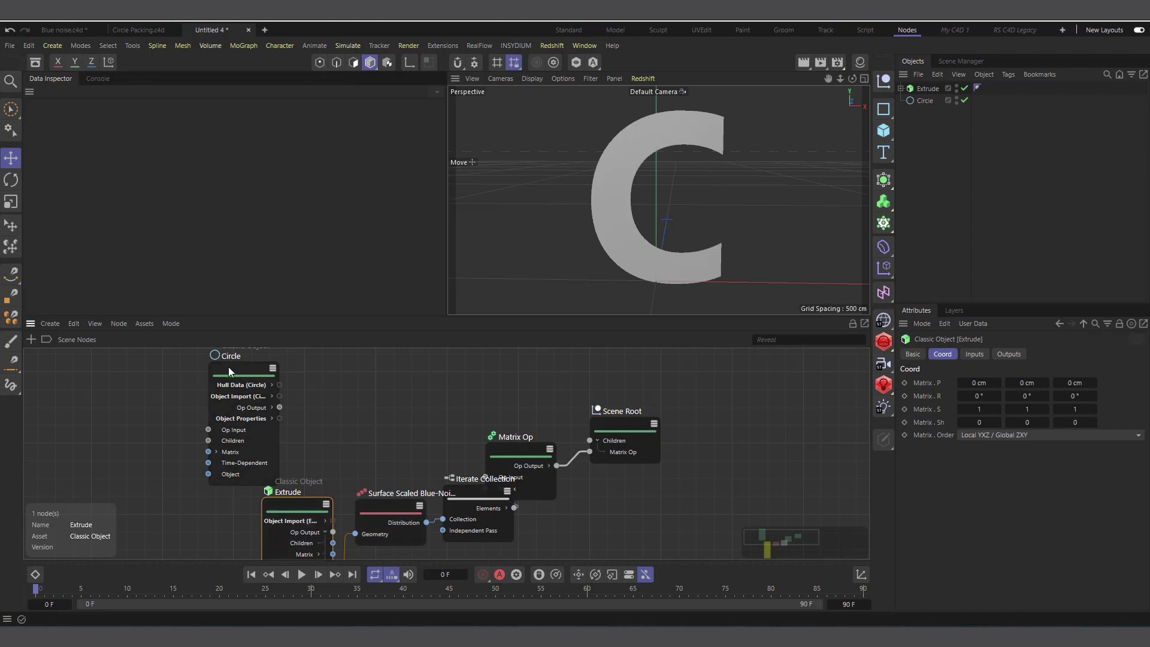
pyautogui.moveTo(229, 367); pyautogui.dragTo(320, 380)
pyautogui.moveTo(522, 452); pyautogui.dragTo(533, 424)
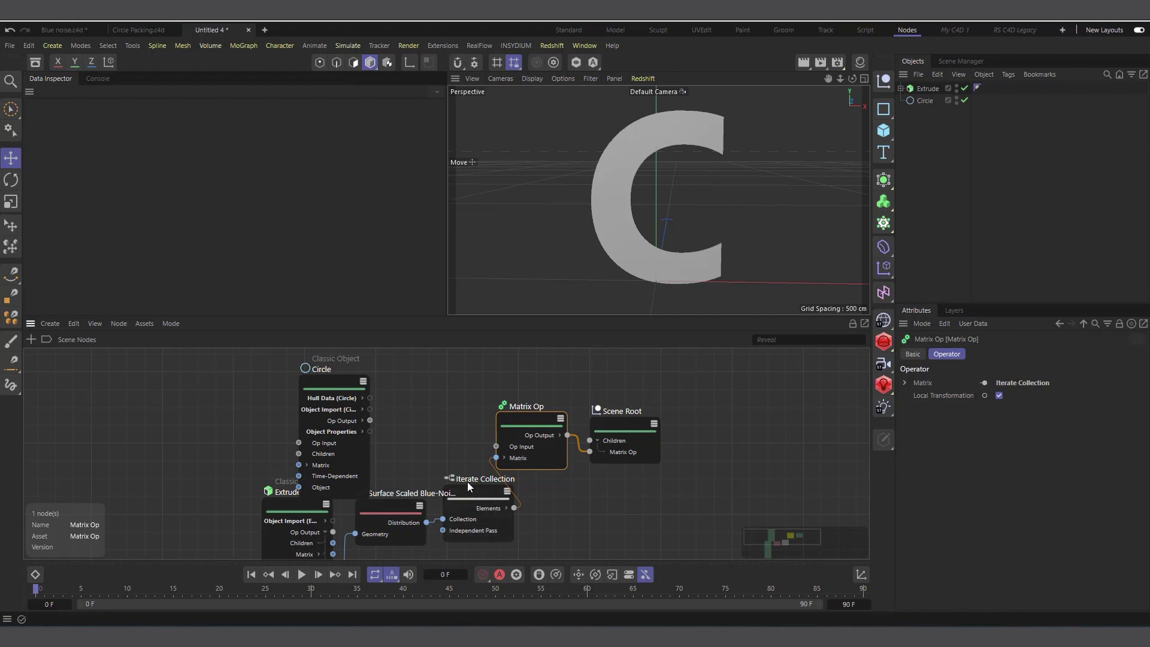
pyautogui.moveTo(526, 412); pyautogui.dragTo(536, 419)
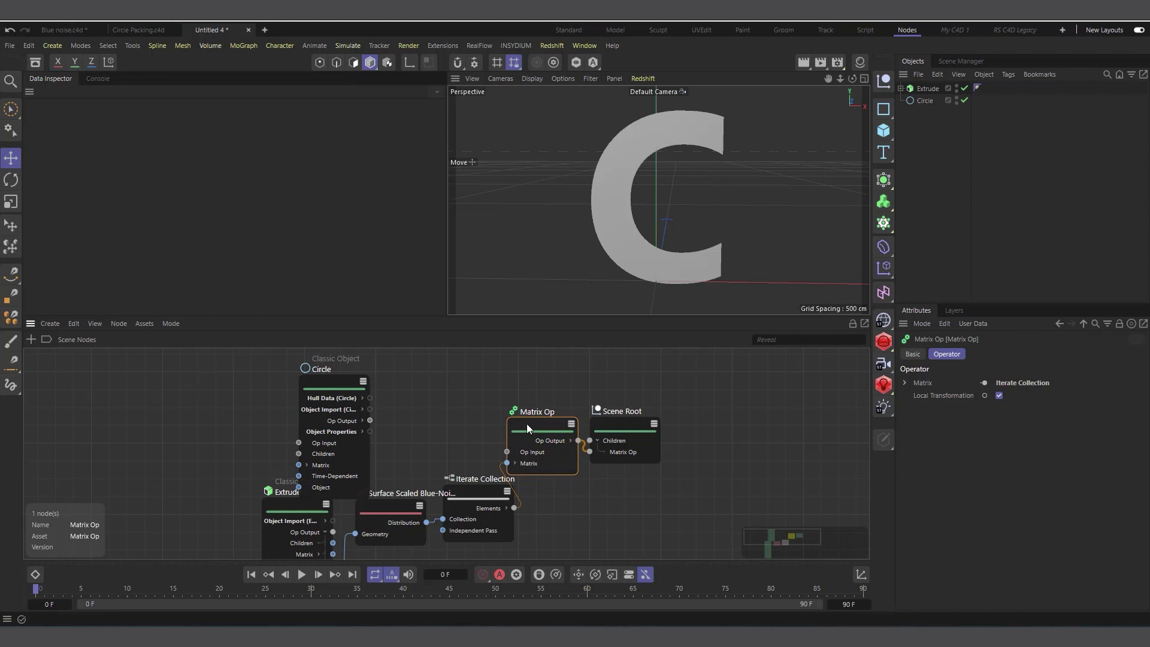
pyautogui.moveTo(627, 432); pyautogui.dragTo(650, 419)
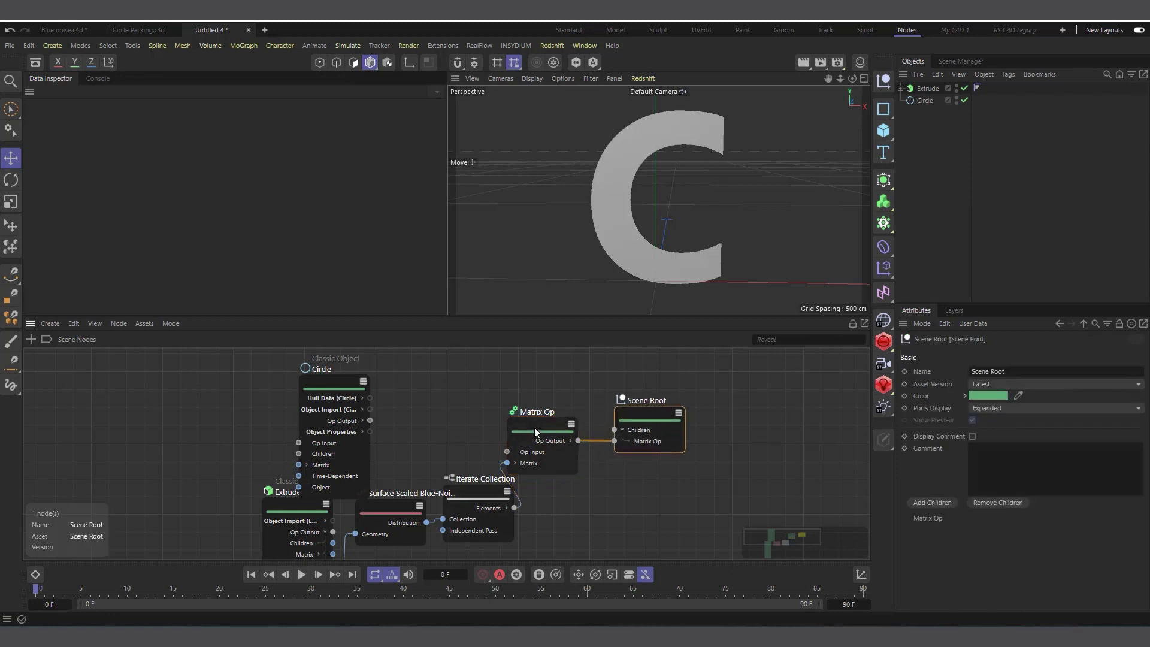
pyautogui.moveTo(535, 426); pyautogui.dragTo(556, 436)
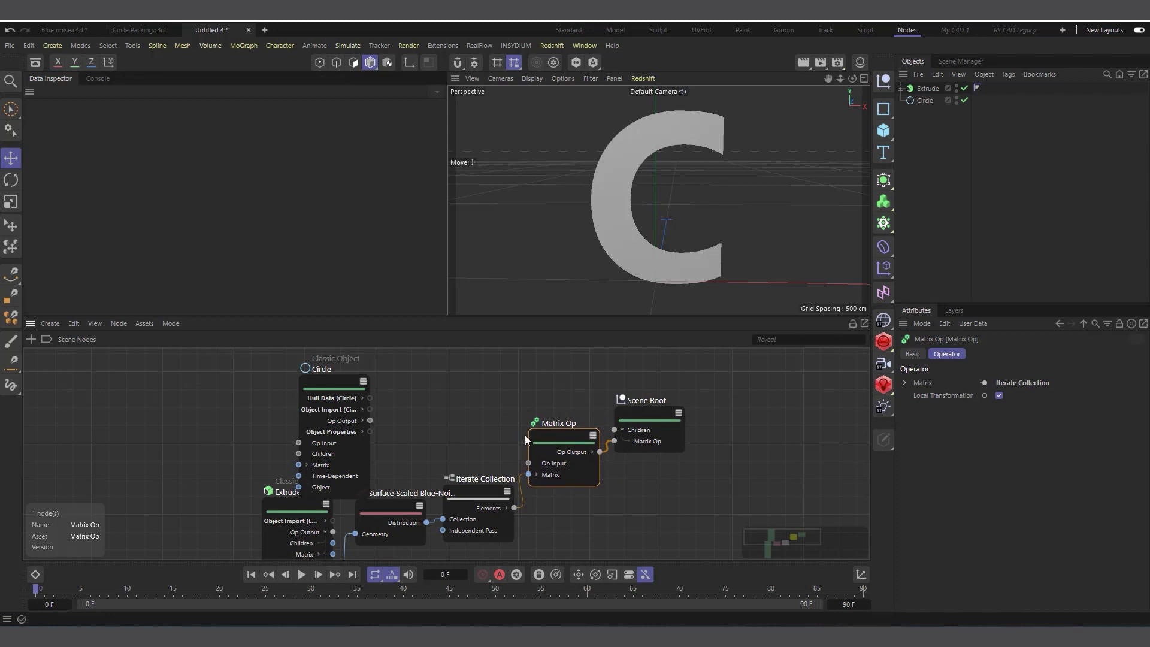
pyautogui.moveTo(328, 377); pyautogui.dragTo(393, 398)
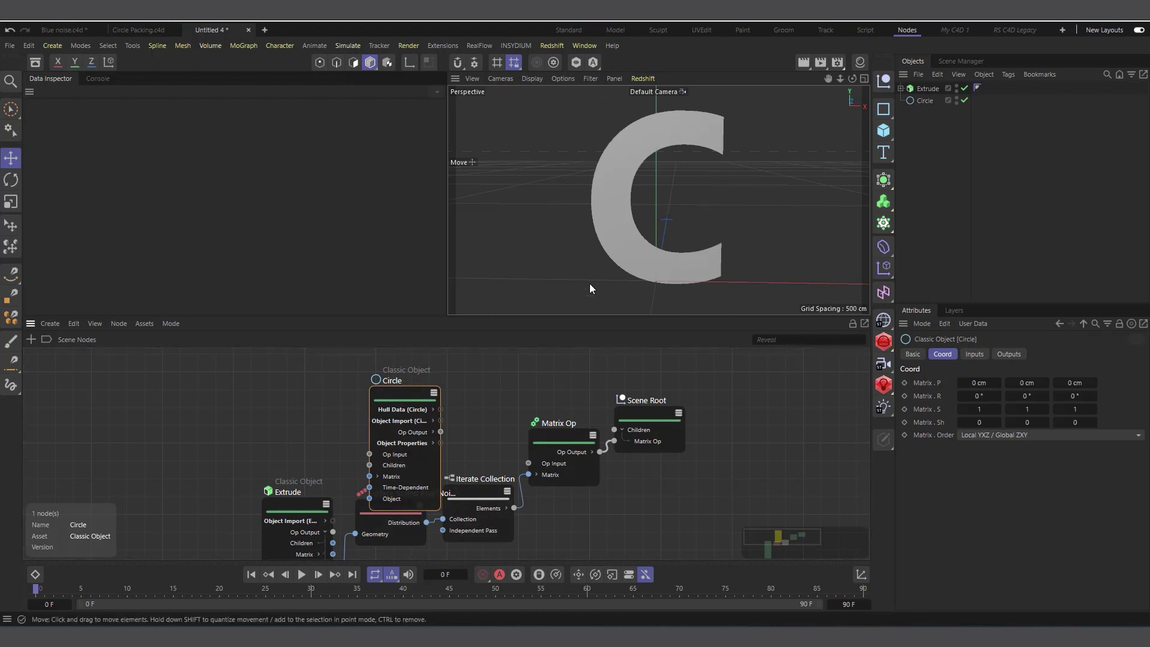
# Connect the Circle node's Op Output to the Matrix Op's Op Input and move the Circle node away from the blue-noise node.
pyautogui.scroll(2, 576, 473)
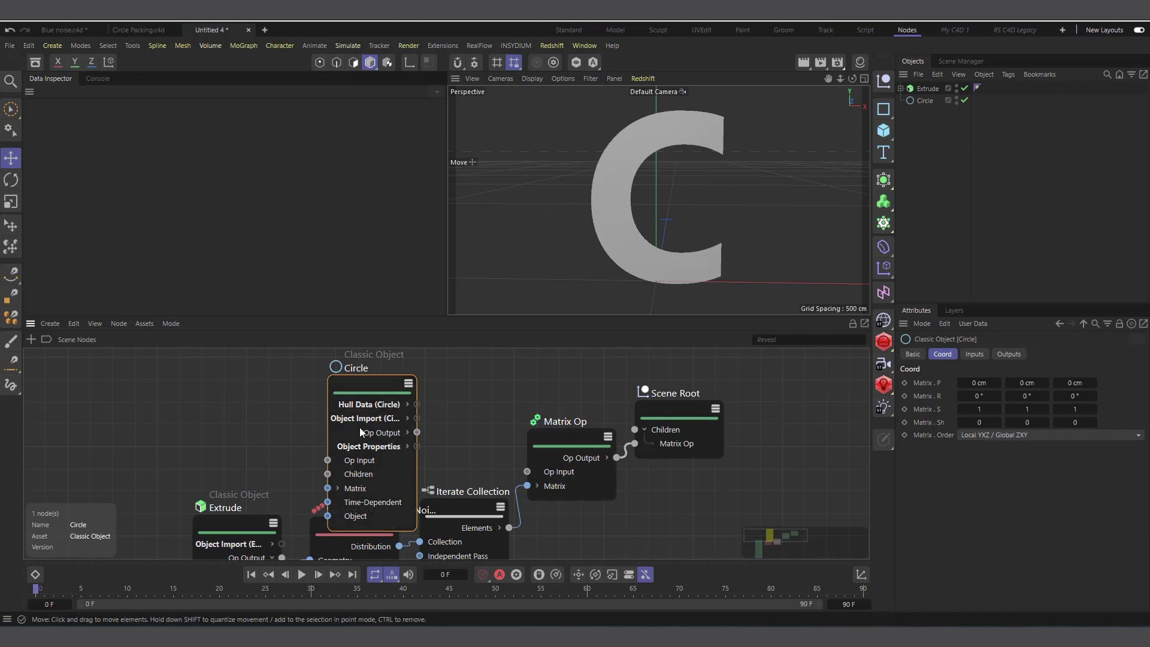
pyautogui.moveTo(370, 385); pyautogui.dragTo(384, 384)
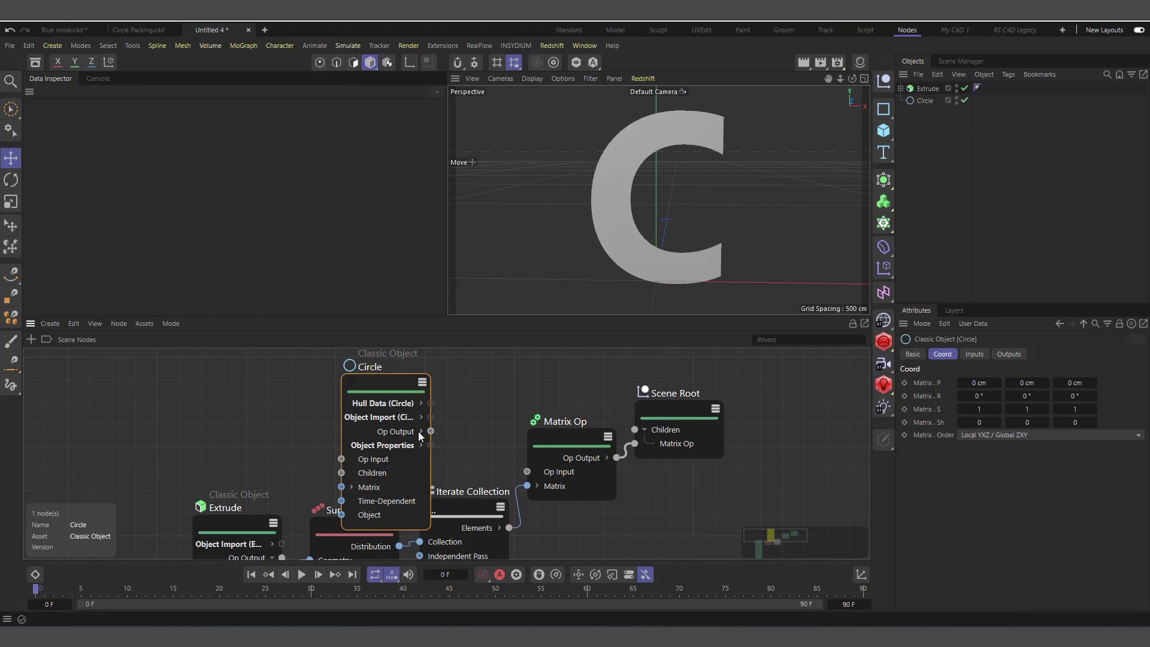
pyautogui.moveTo(431, 431); pyautogui.dragTo(537, 471)
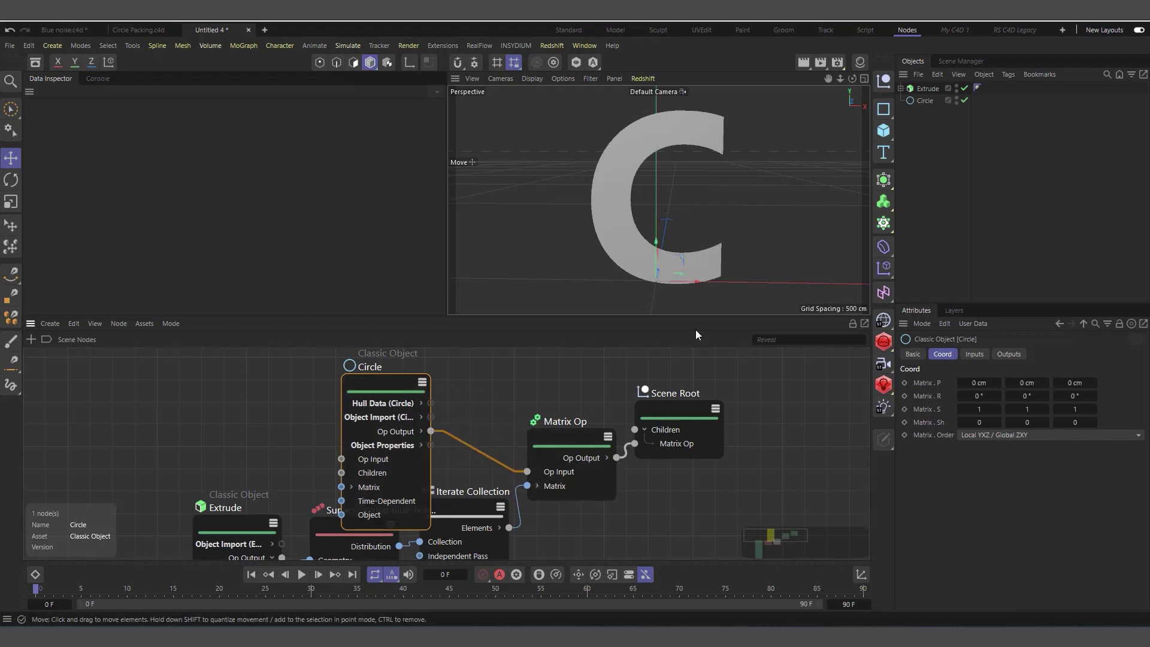
pyautogui.moveTo(379, 379); pyautogui.dragTo(304, 371)
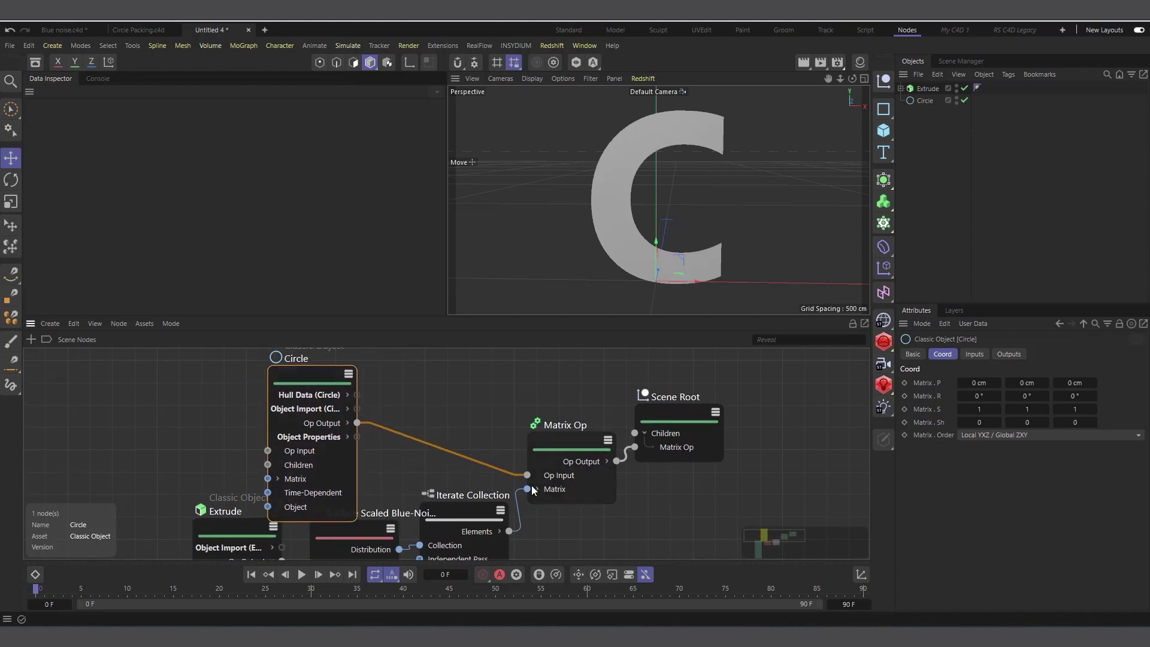
# Select the Extrude object and switch the viewport display to Gouraud Shading (Lines).
pyautogui.press('h')
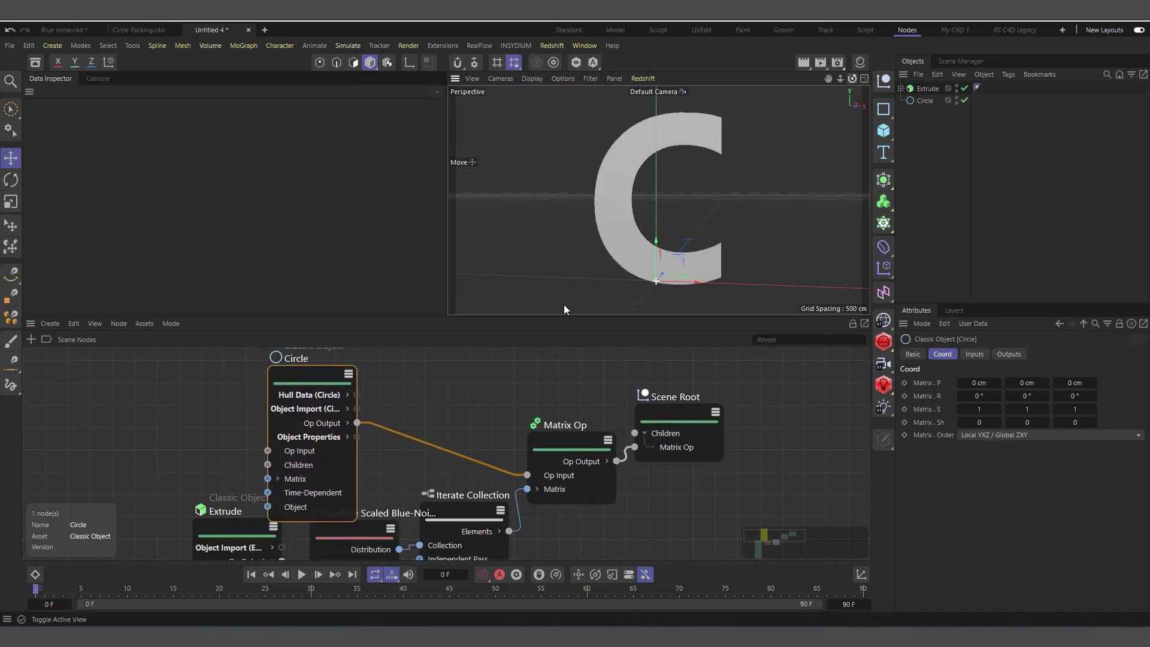
pyautogui.click(923, 90)
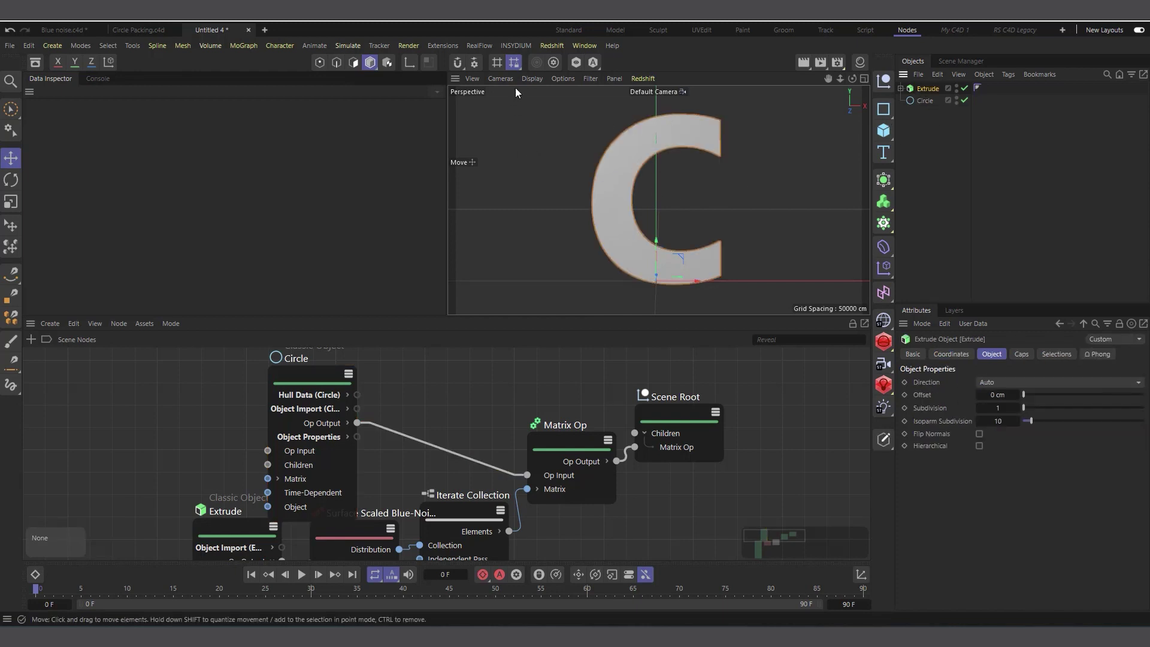
pyautogui.click(532, 78)
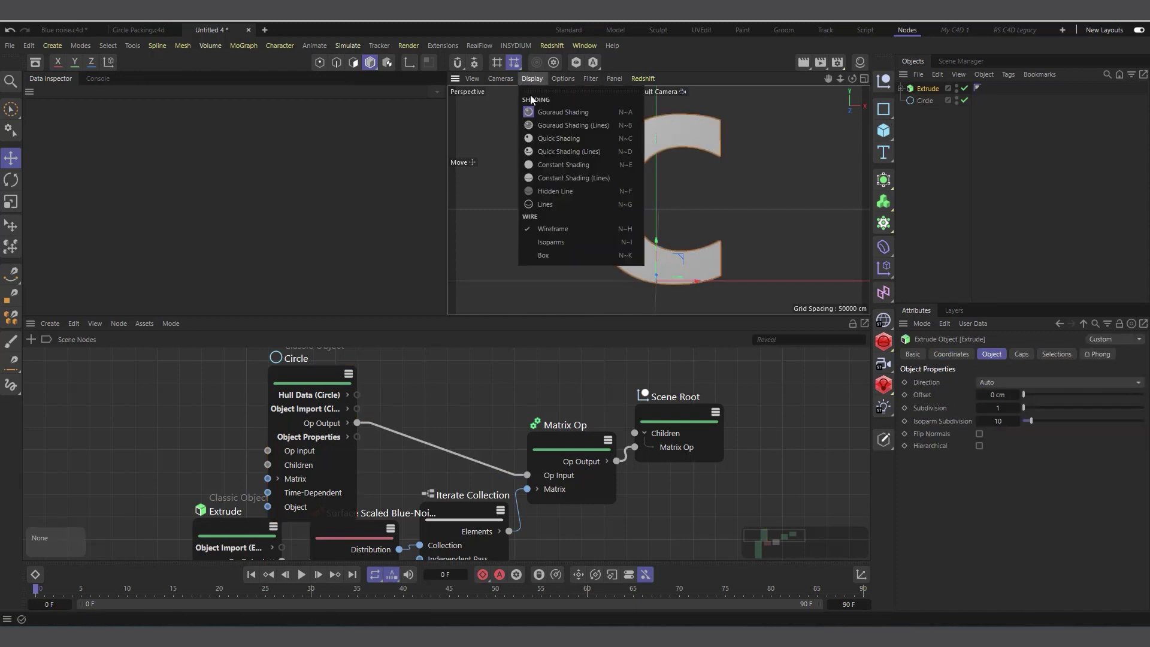
pyautogui.click(576, 124)
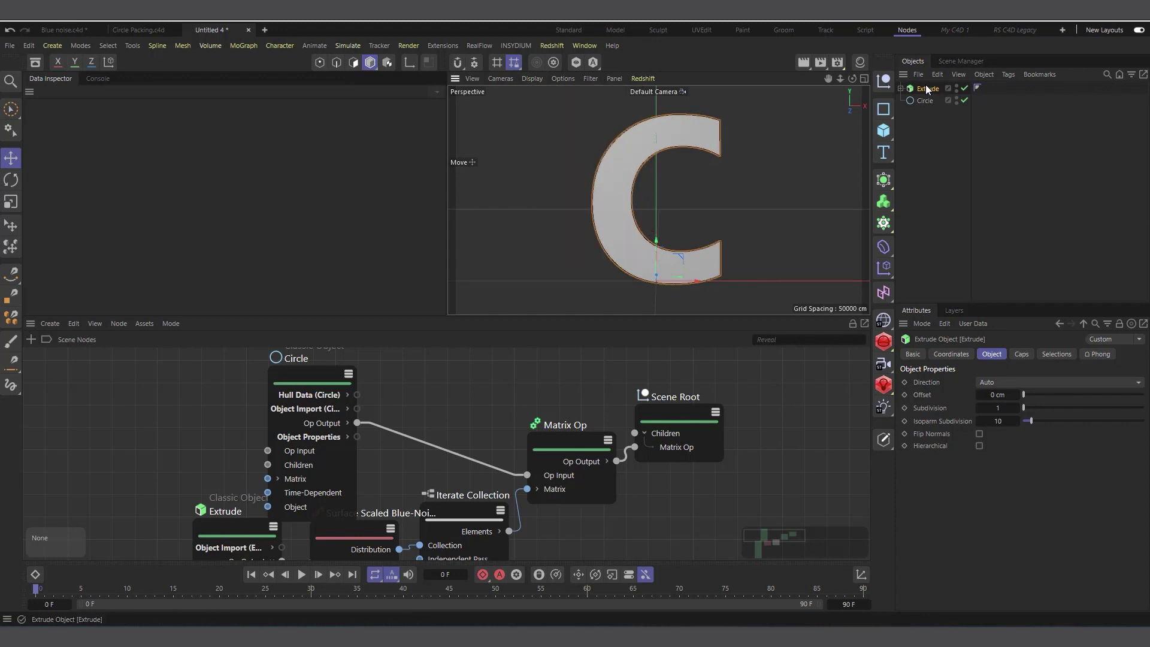
# Set the Extrude object's Caps Type to Regular Grid and view the circles distributed over the letter.
pyautogui.click(1022, 354)
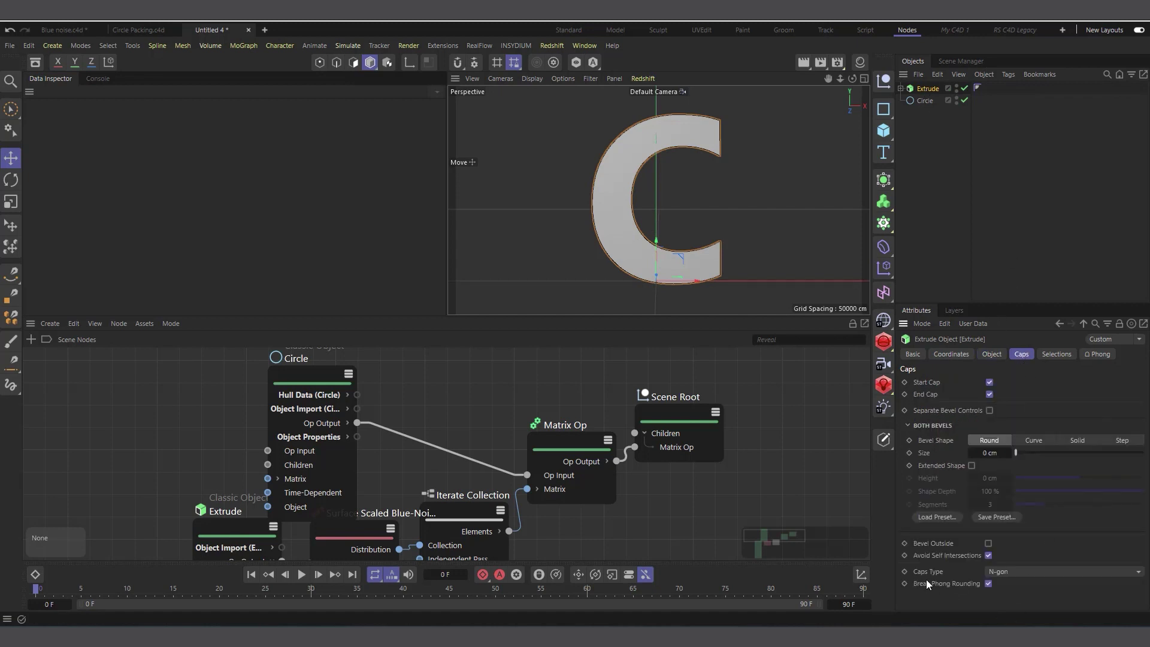
pyautogui.click(1009, 572)
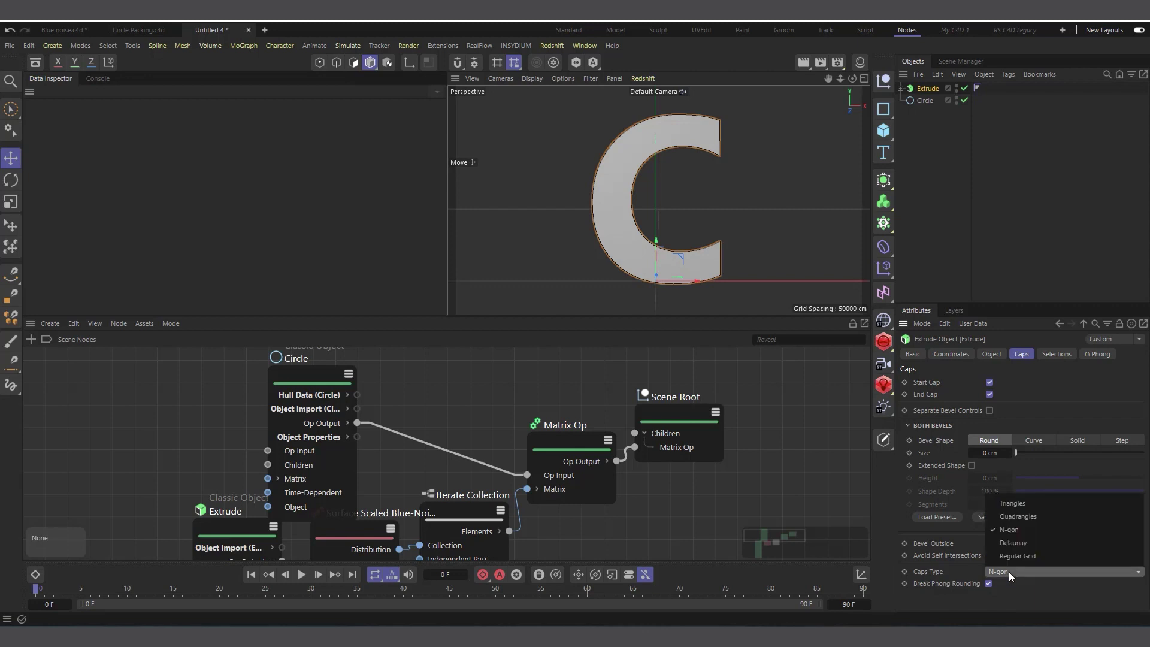
pyautogui.click(1040, 553)
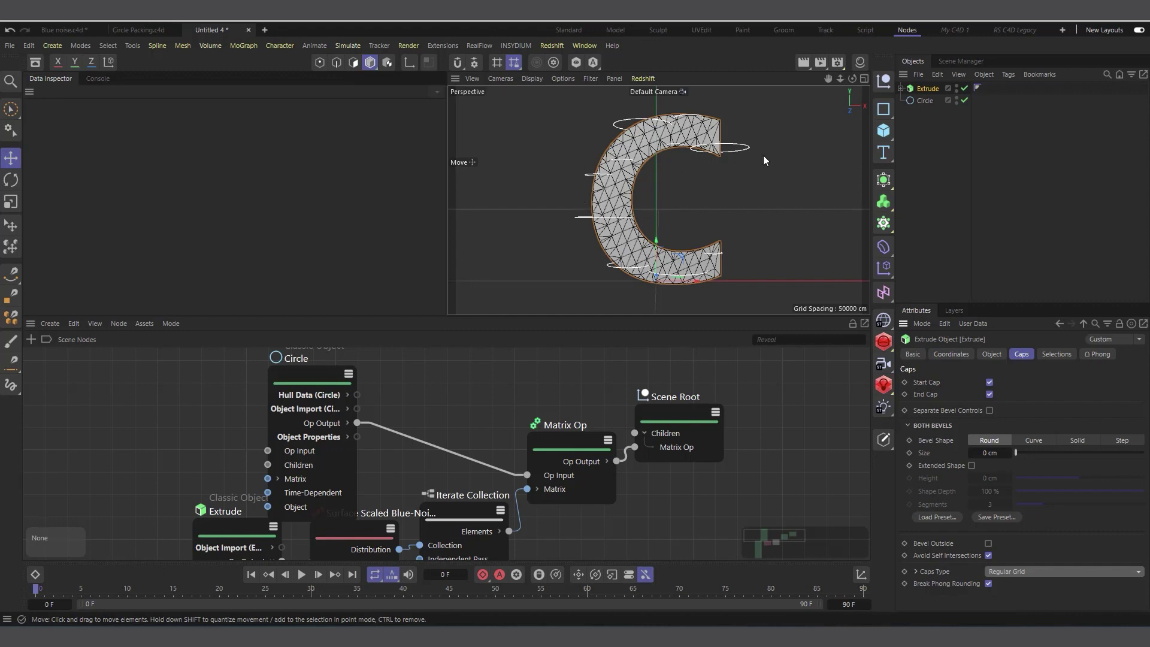
pyautogui.scroll(3, 749, 166)
pyautogui.moveTo(857, 82)
pyautogui.mouseDown()
pyautogui.moveTo(534, 332)
pyautogui.moveTo(857, 82)
pyautogui.mouseUp()
pyautogui.press('h')
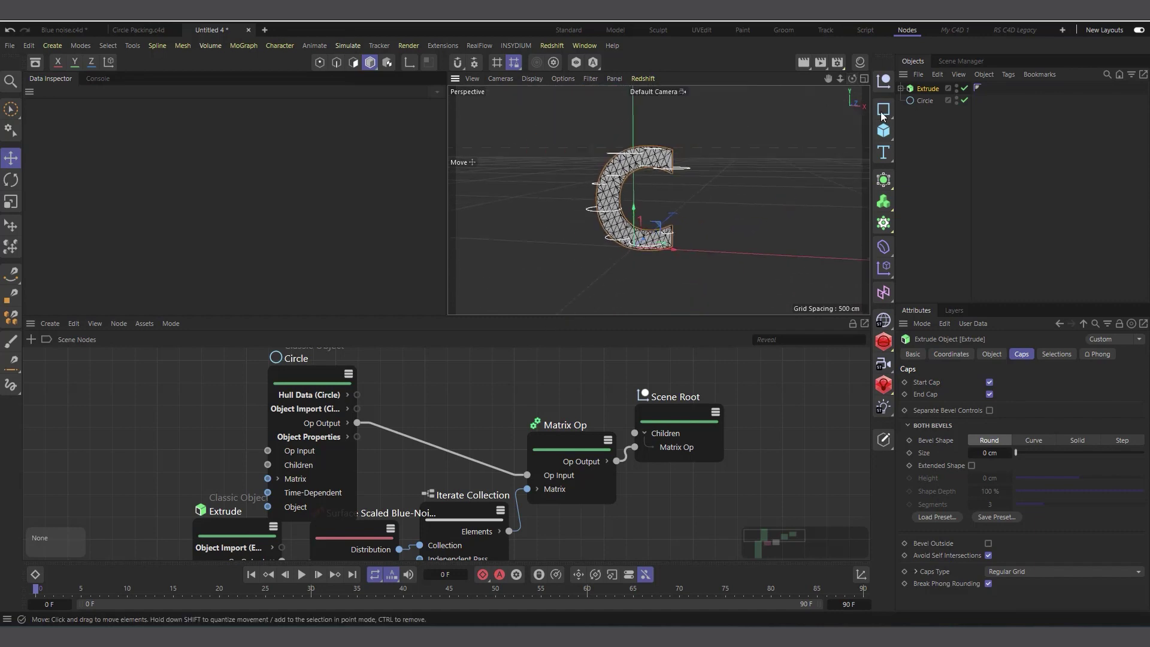
# Set the Circle object's Plane to XZ so the scattered circles lie flat against the letter's surface.
pyautogui.keyDown('alt'); pyautogui.moveTo(647, 186); pyautogui.dragTo(657, 186, button='middle'); pyautogui.keyUp('alt')
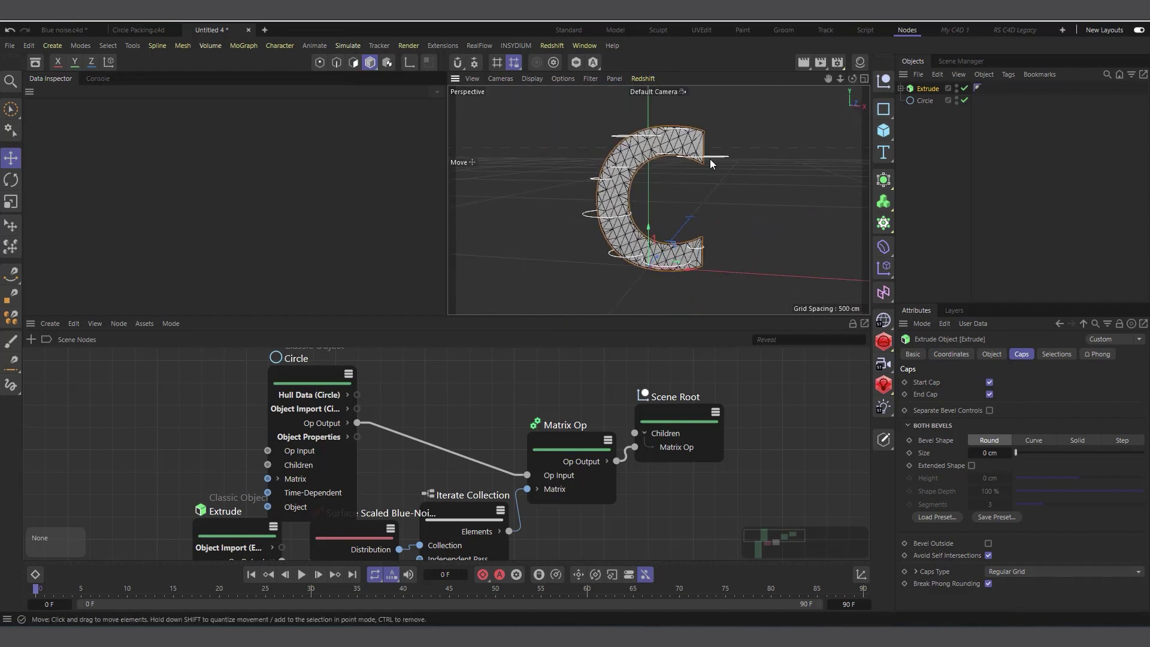
pyautogui.click(924, 100)
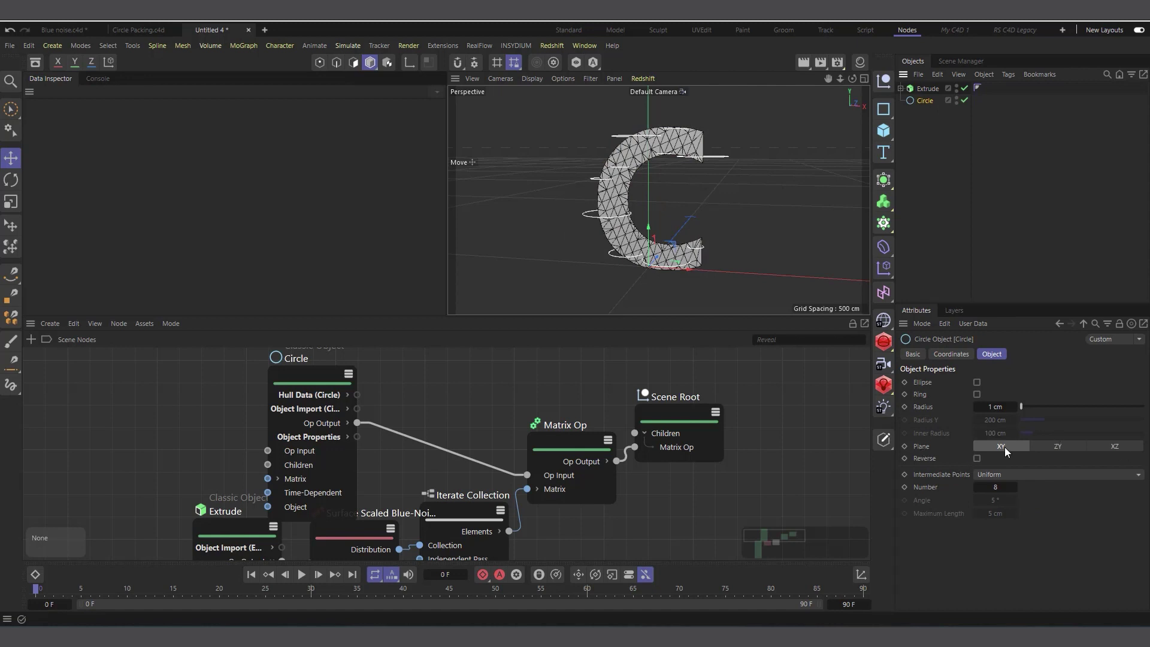
pyautogui.click(1118, 446)
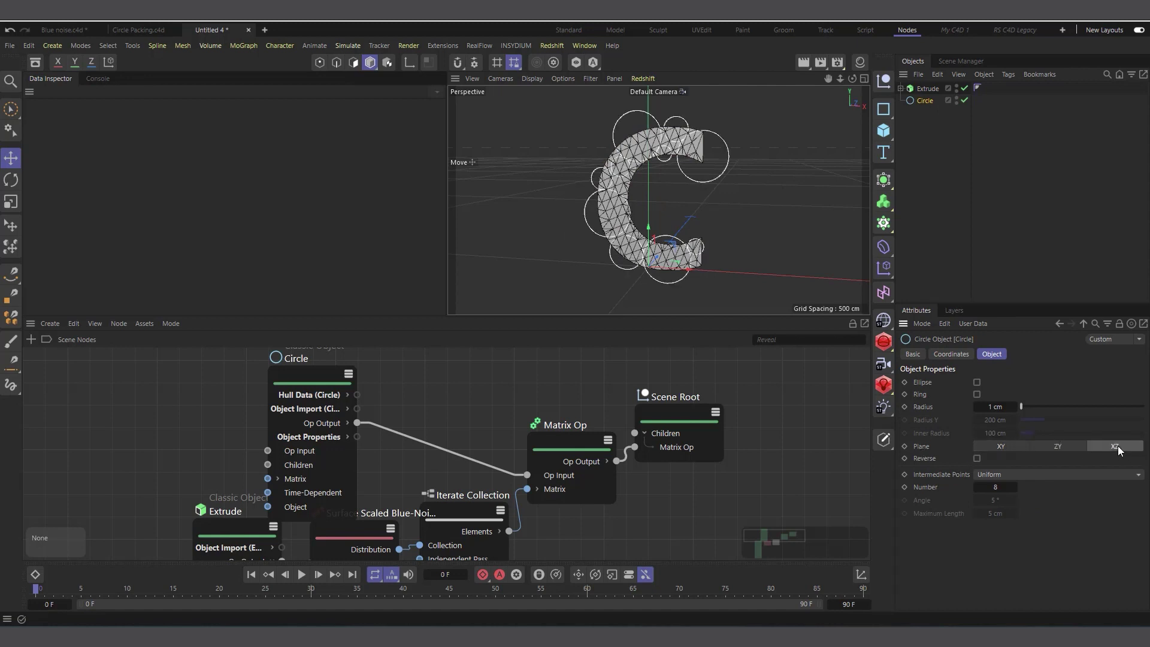
pyautogui.scroll(2, 613, 183)
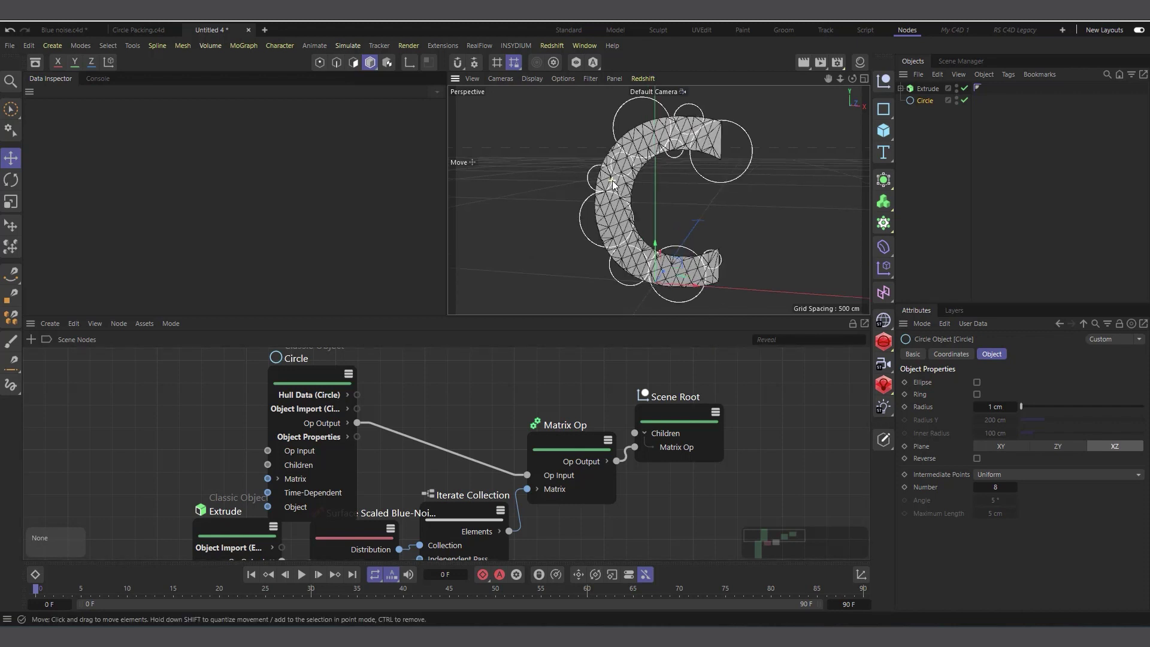
# Hide the Extrude object in the editor and renderer, and examine close up where neighbouring circles touch.
pyautogui.moveTo(852, 79); pyautogui.dragTo(838, 80)
pyautogui.click(957, 86)
pyautogui.click(957, 86)
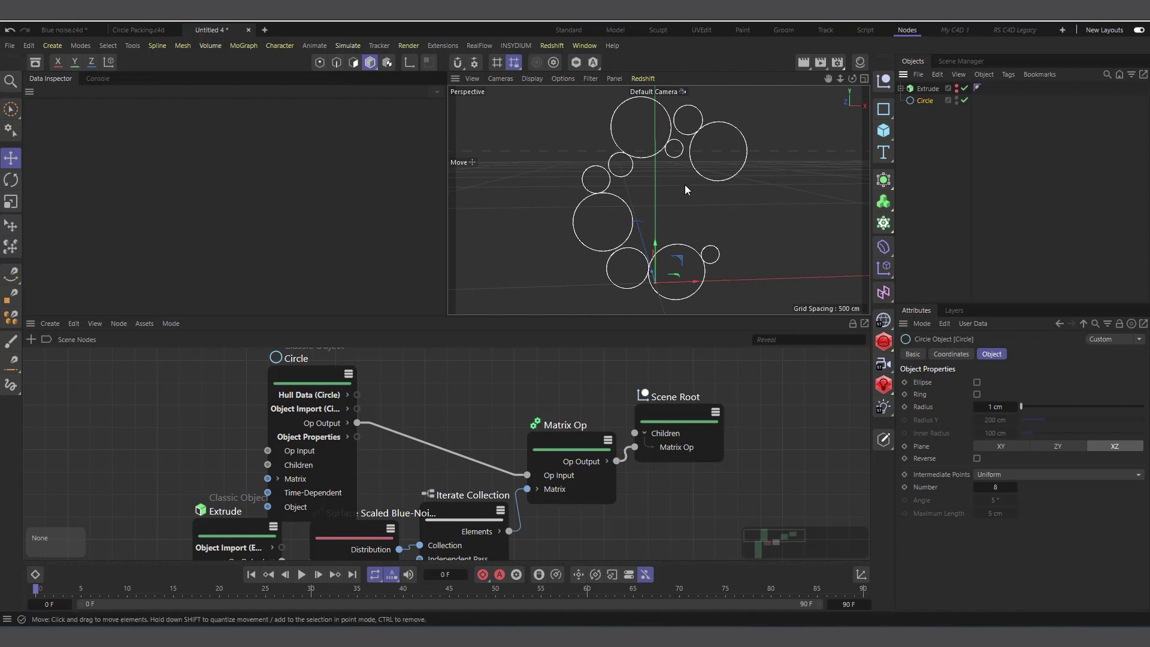
pyautogui.scroll(5, 599, 180)
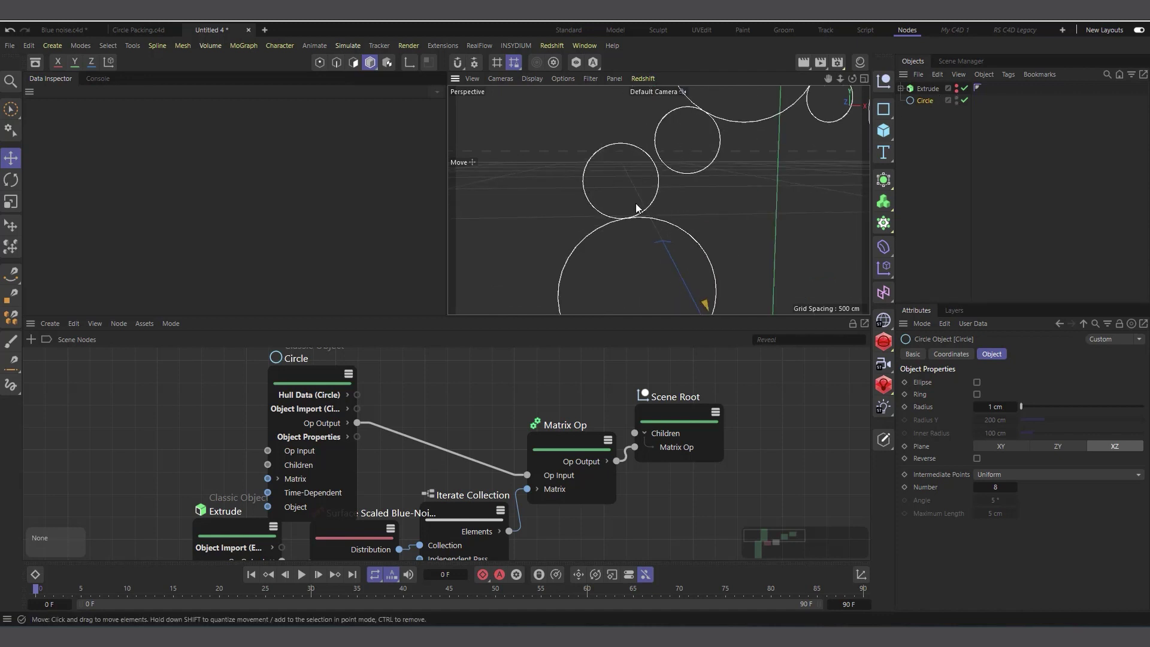
pyautogui.scroll(4, 636, 208)
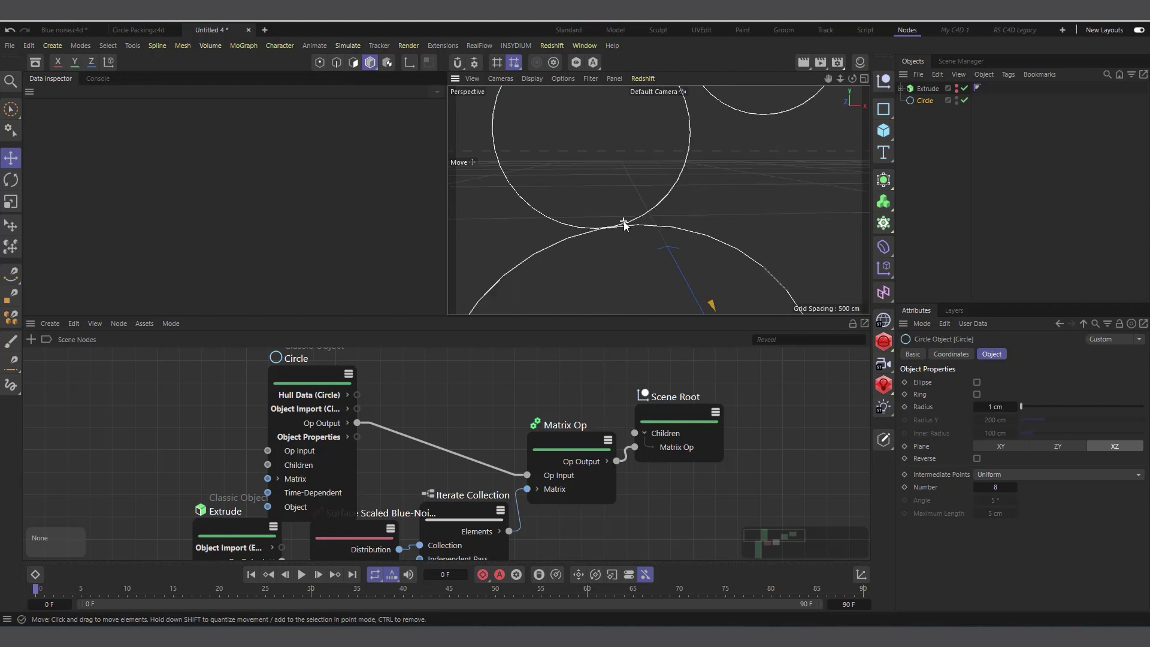
pyautogui.scroll(3, 623, 230)
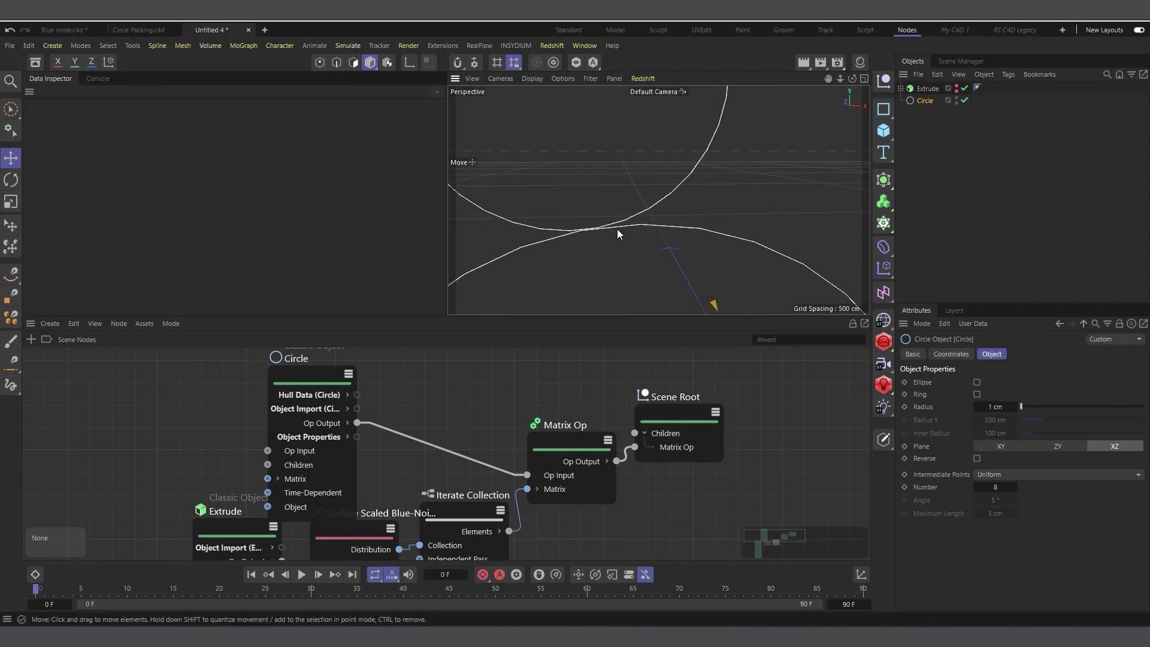
pyautogui.scroll(-8, 584, 245)
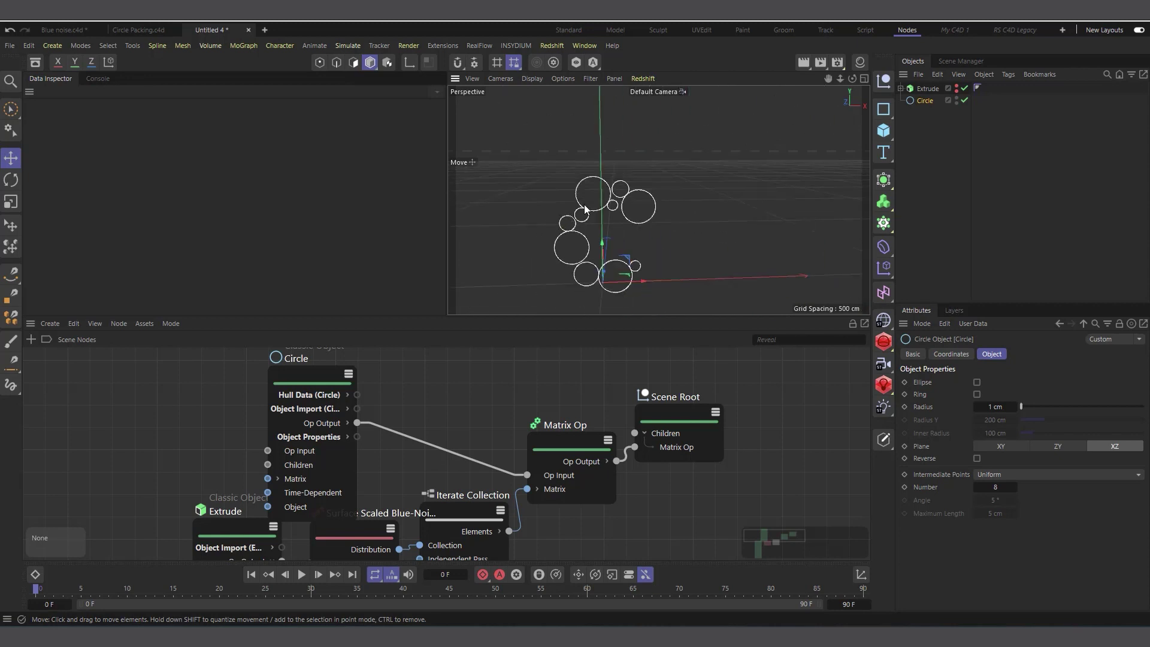
pyautogui.scroll(1, 584, 246)
pyautogui.scroll(1, 574, 261)
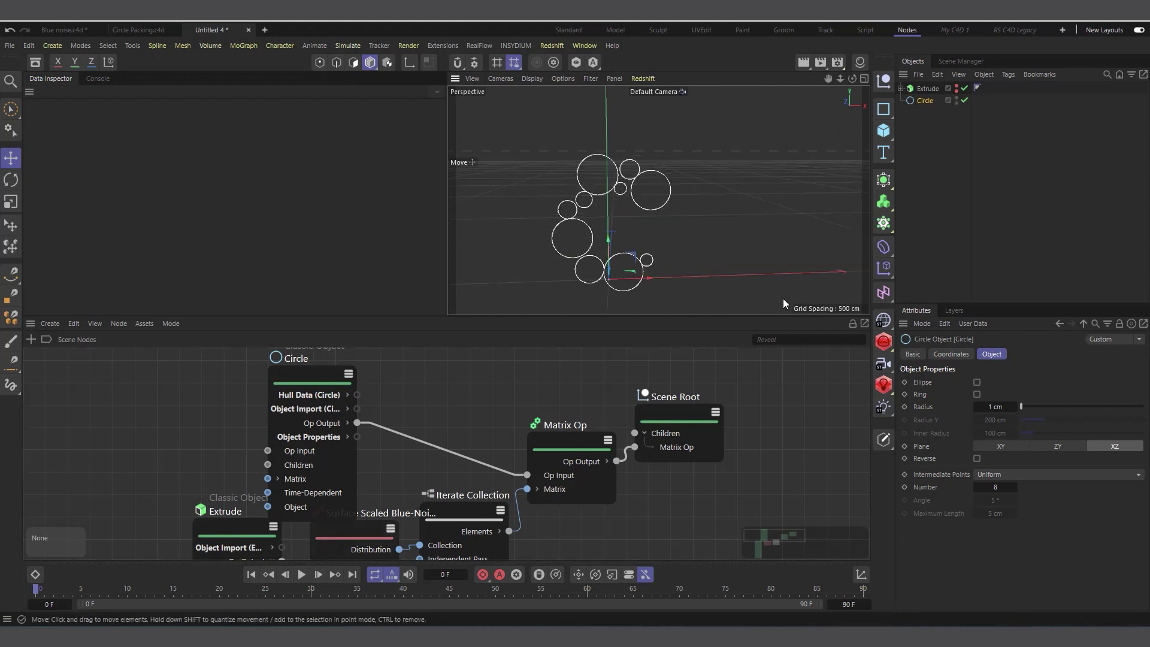
# Move the Surface Scaled Blue-Noise node slightly down from the Circle node and set its Sample Count to 2000.
pyautogui.scroll(-2, 504, 373)
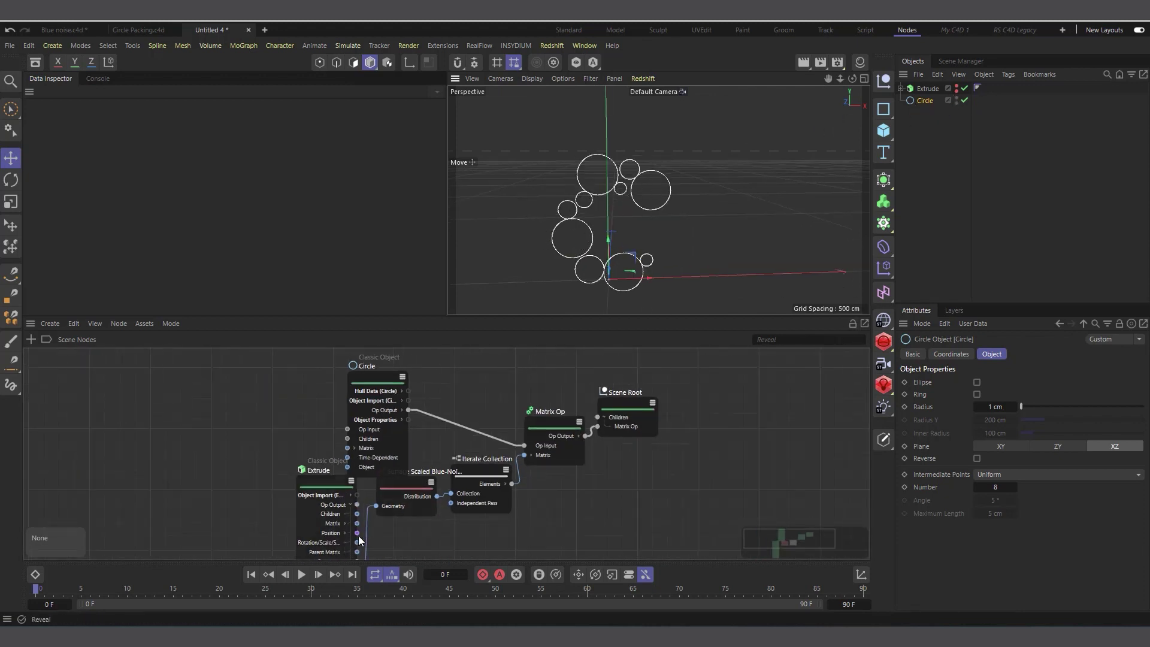
pyautogui.scroll(3, 377, 528)
pyautogui.click(437, 446)
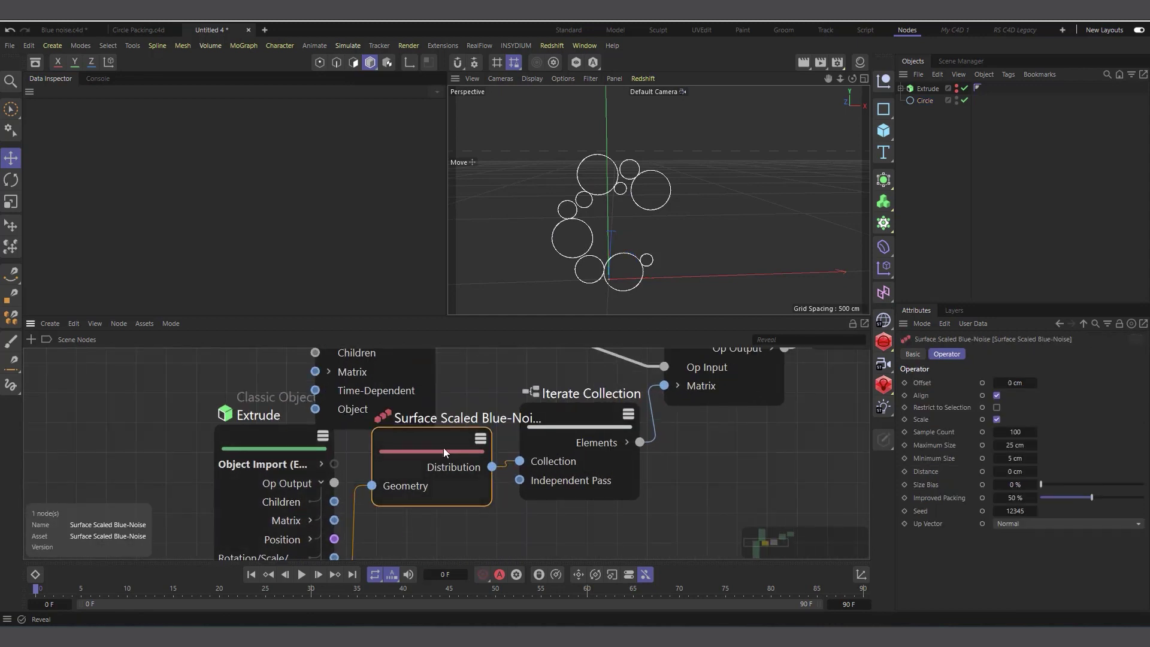
pyautogui.moveTo(435, 450); pyautogui.dragTo(430, 469)
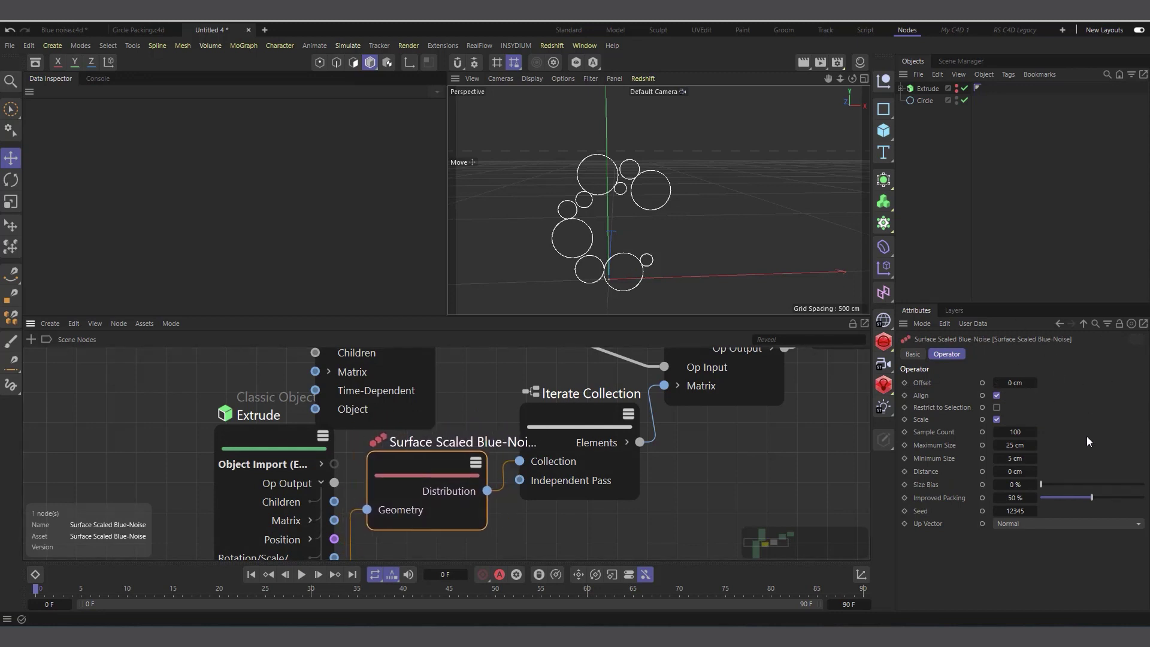
pyautogui.moveTo(1015, 432); pyautogui.dragTo(1033, 432)
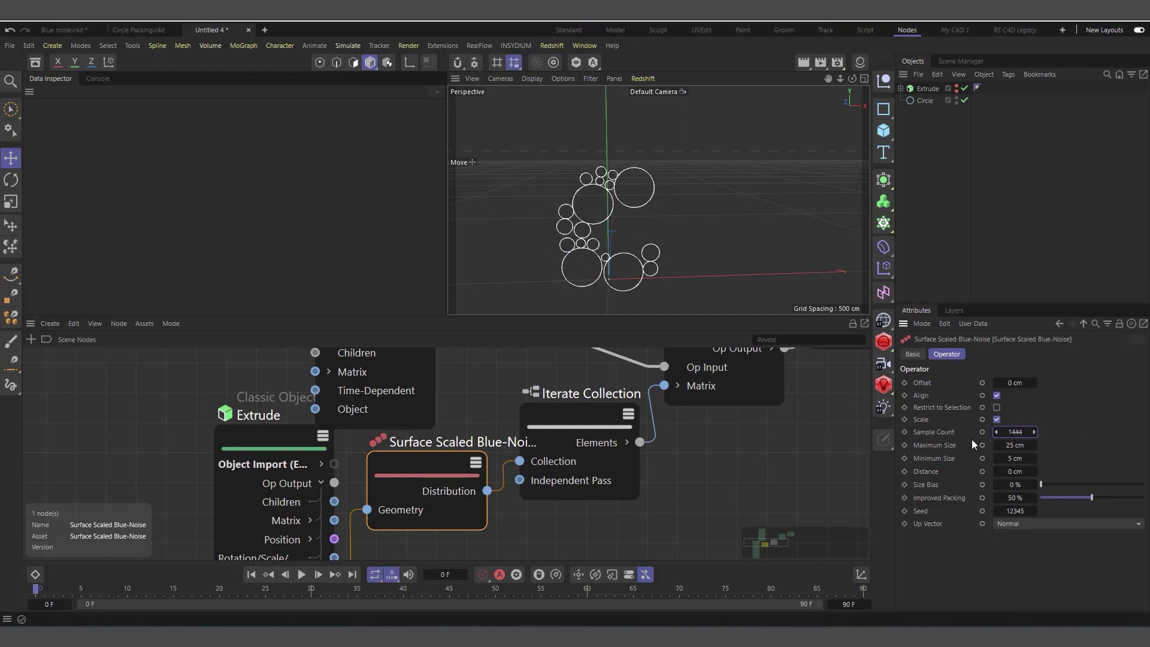
pyautogui.click(1019, 432)
pyautogui.write('2000')
pyautogui.press('Return')
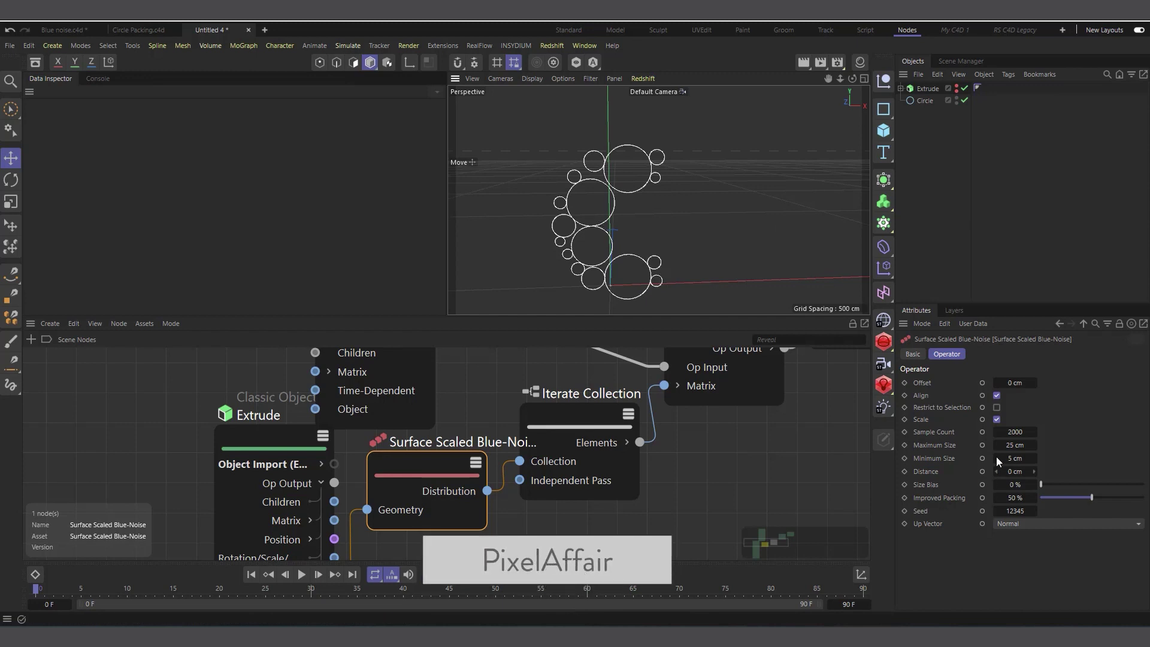
# Set the blue-noise distribution's Maximum Size to 5 cm and its Sample Count to 2673.
pyautogui.moveTo(1013, 447); pyautogui.dragTo(997, 446)
pyautogui.scroll(3, 535, 246)
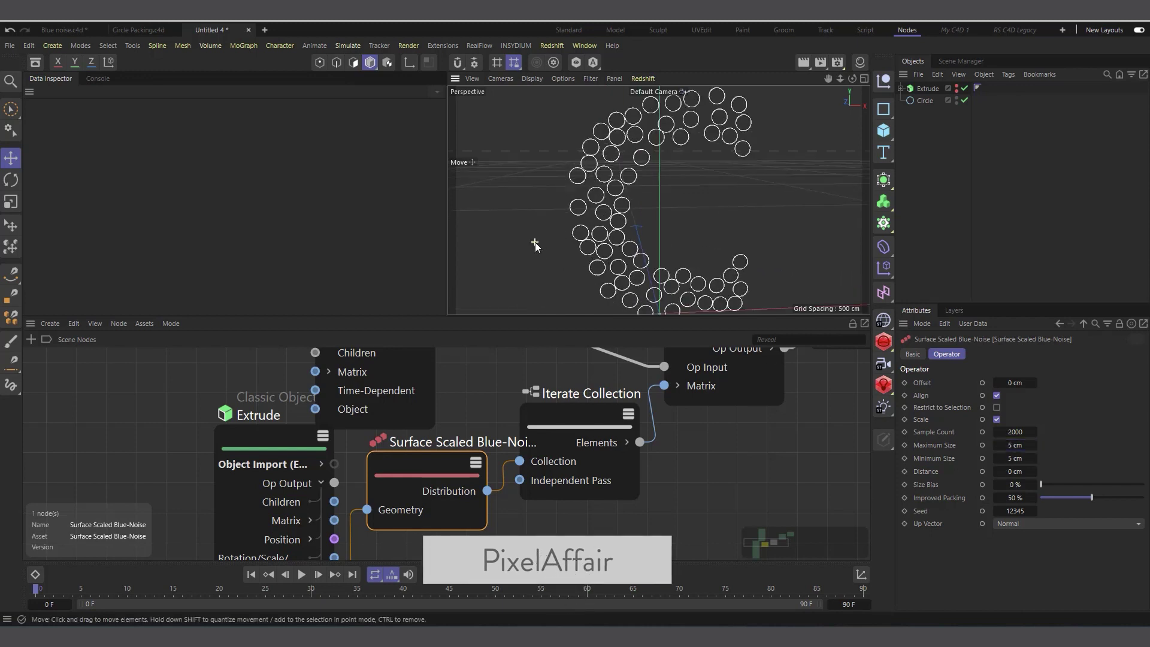
pyautogui.scroll(-2, 509, 175)
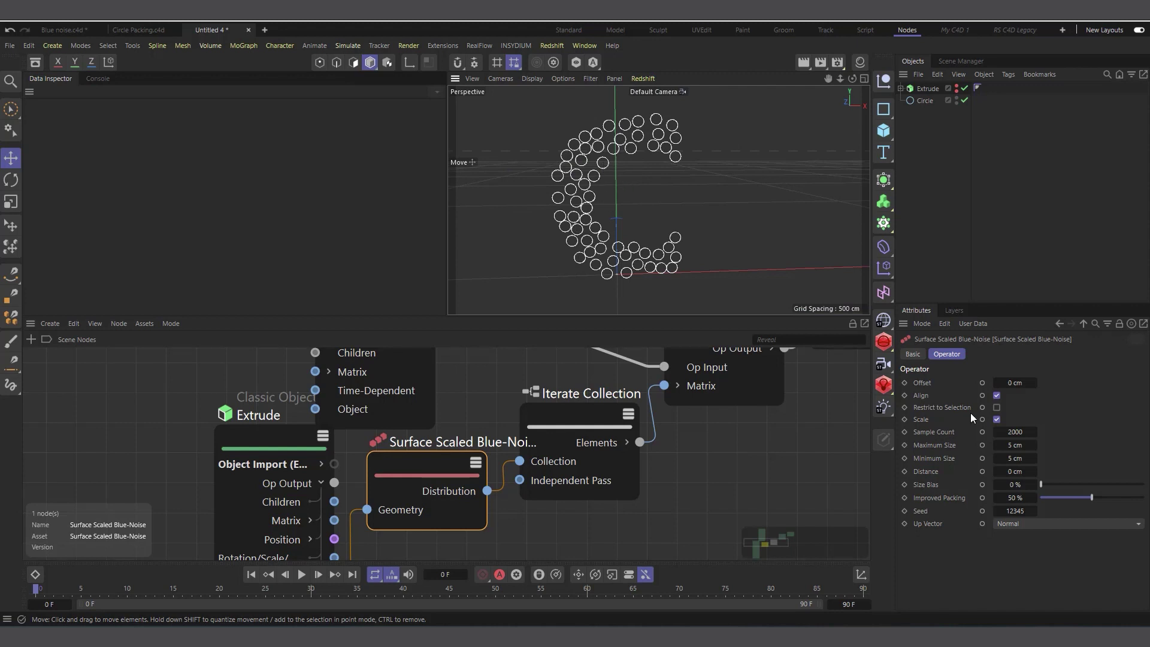
pyautogui.moveTo(1015, 432); pyautogui.dragTo(1040, 432)
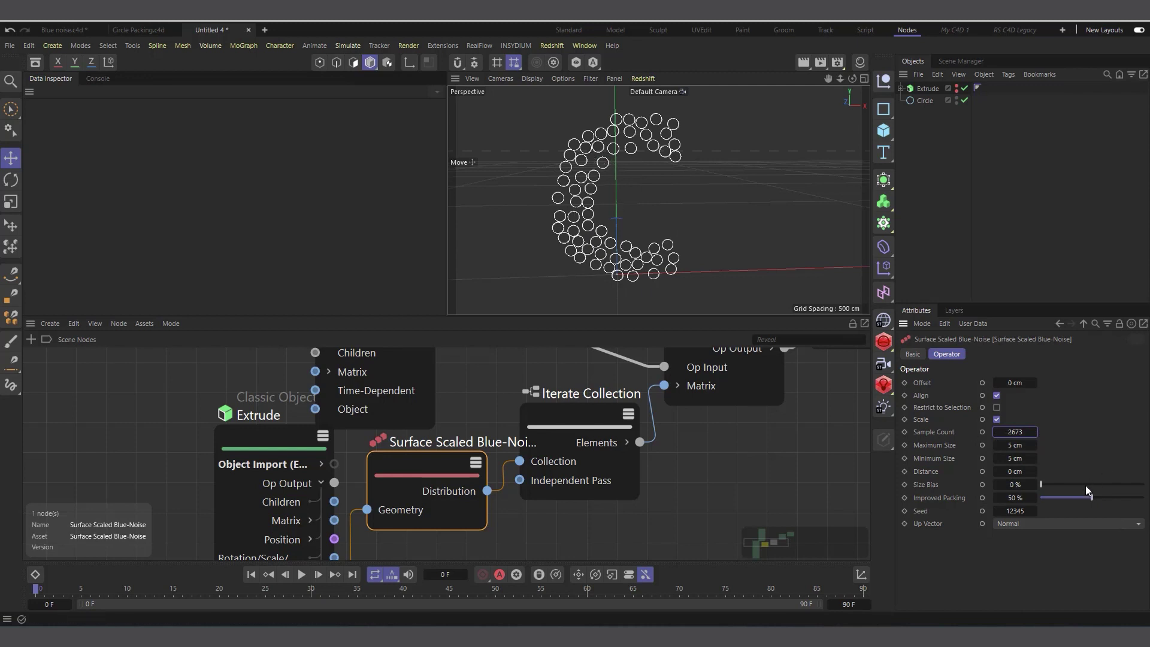
# Set the blue-noise distribution's Improved Packing to 100% and its Minimum Size to 2 cm.
pyautogui.moveTo(1095, 499); pyautogui.dragTo(1143, 498)
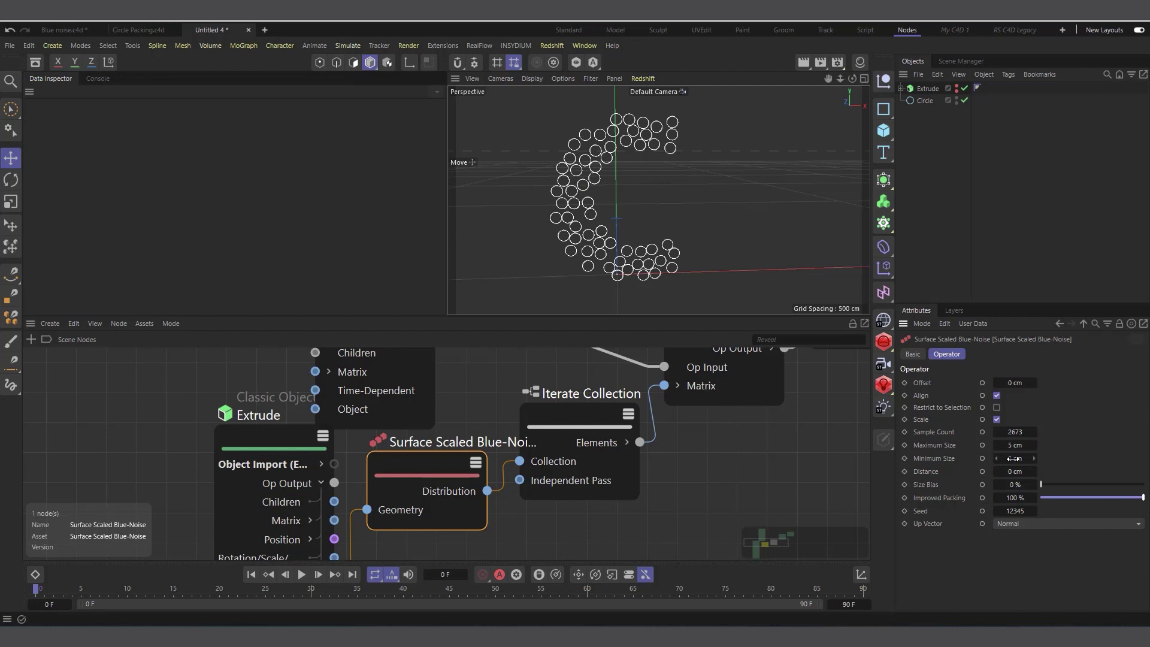
pyautogui.moveTo(1014, 459); pyautogui.dragTo(1033, 456)
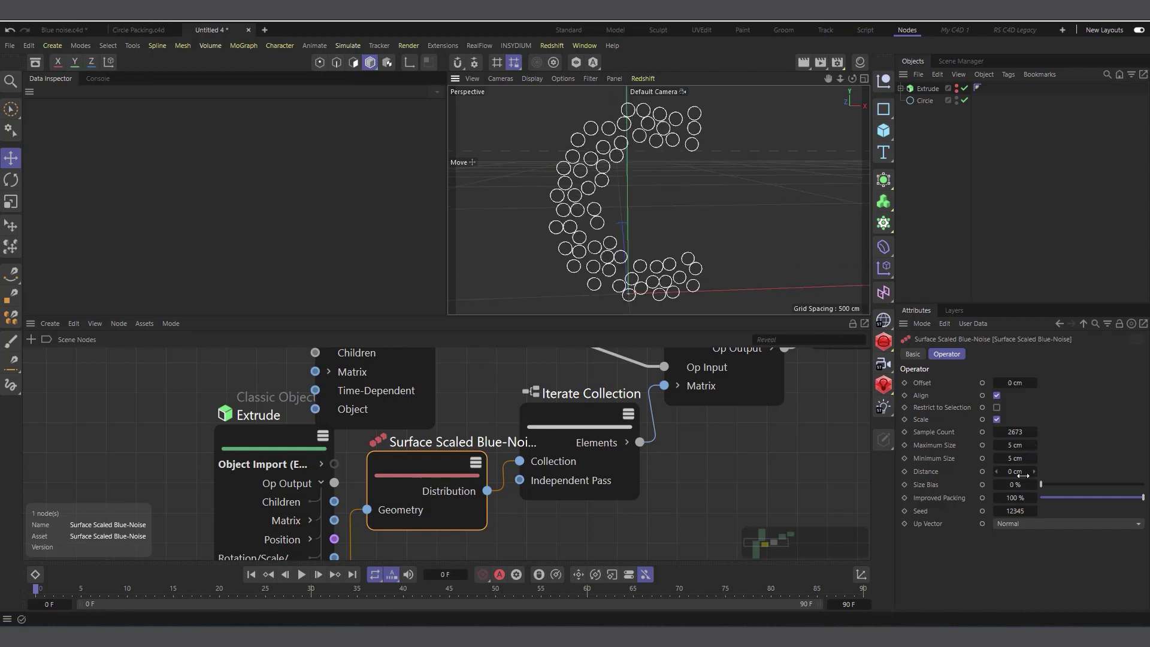
pyautogui.click(994, 459)
pyautogui.click(994, 458)
pyautogui.click(996, 459)
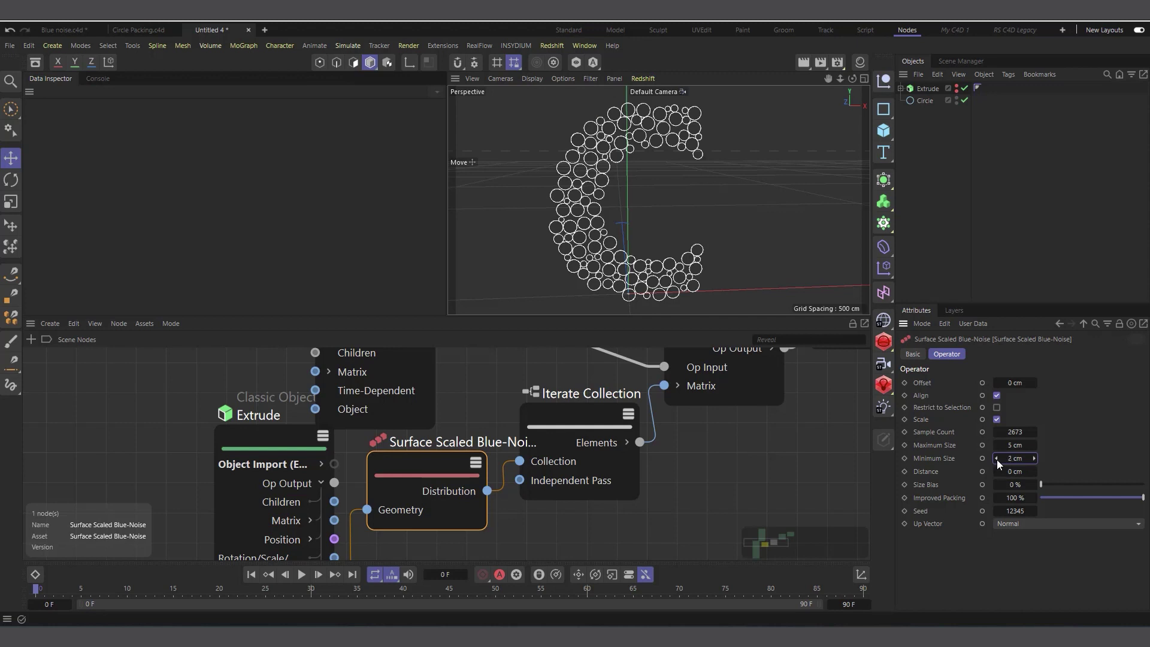
# Set the blue-noise distribution's Maximum Size to 10 cm and inspect the packed circles.
pyautogui.click(1033, 445)
pyautogui.click(1033, 446)
pyautogui.click(1034, 446)
pyautogui.click(1034, 446)
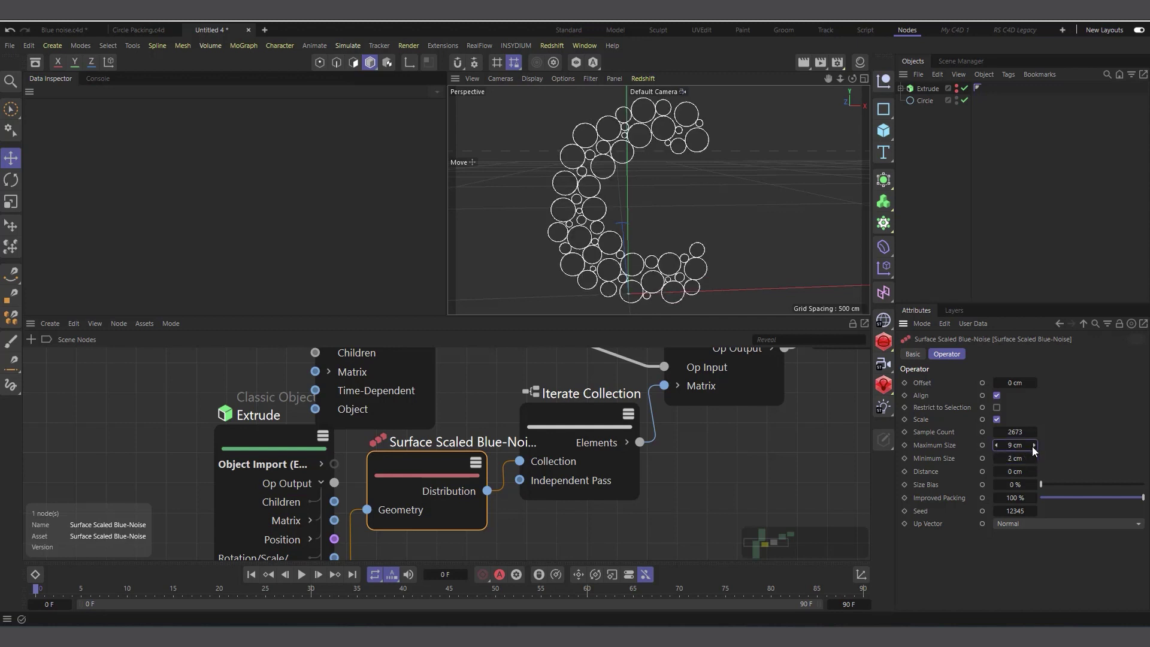
pyautogui.click(1034, 446)
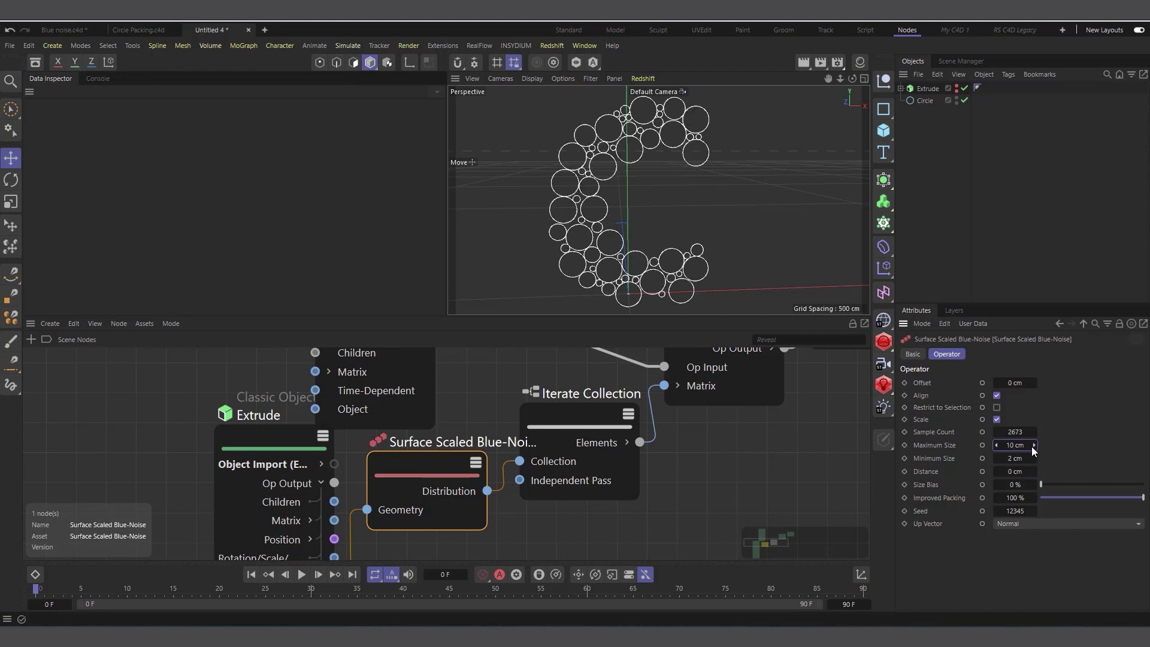
pyautogui.scroll(-2, 569, 195)
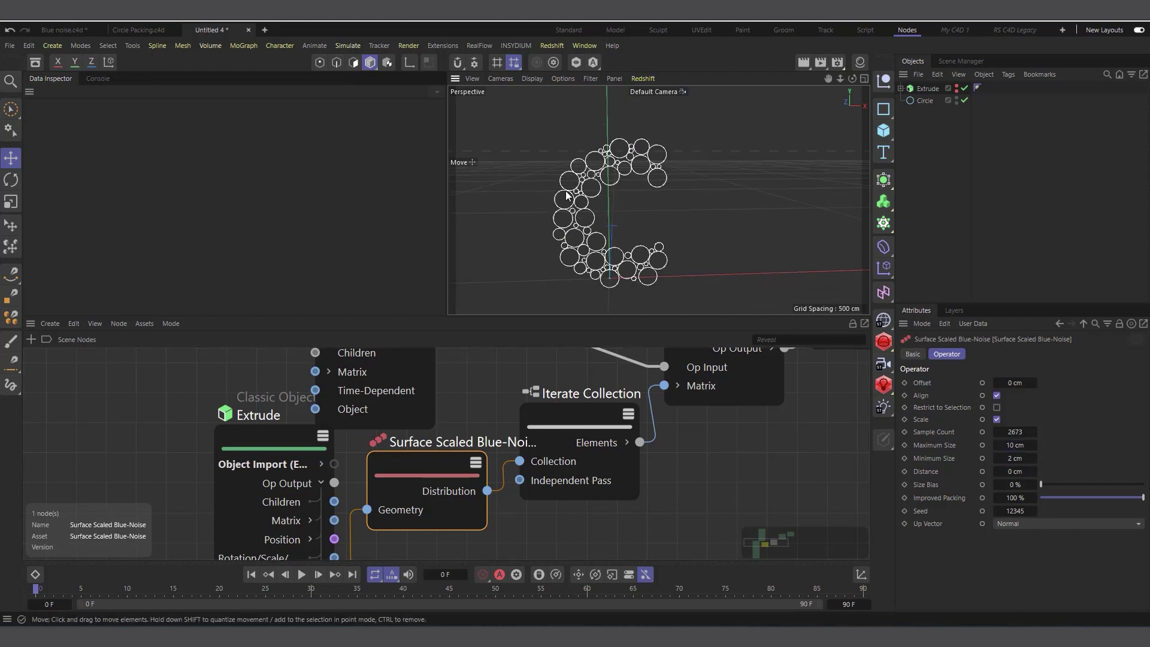
pyautogui.scroll(1, 566, 195)
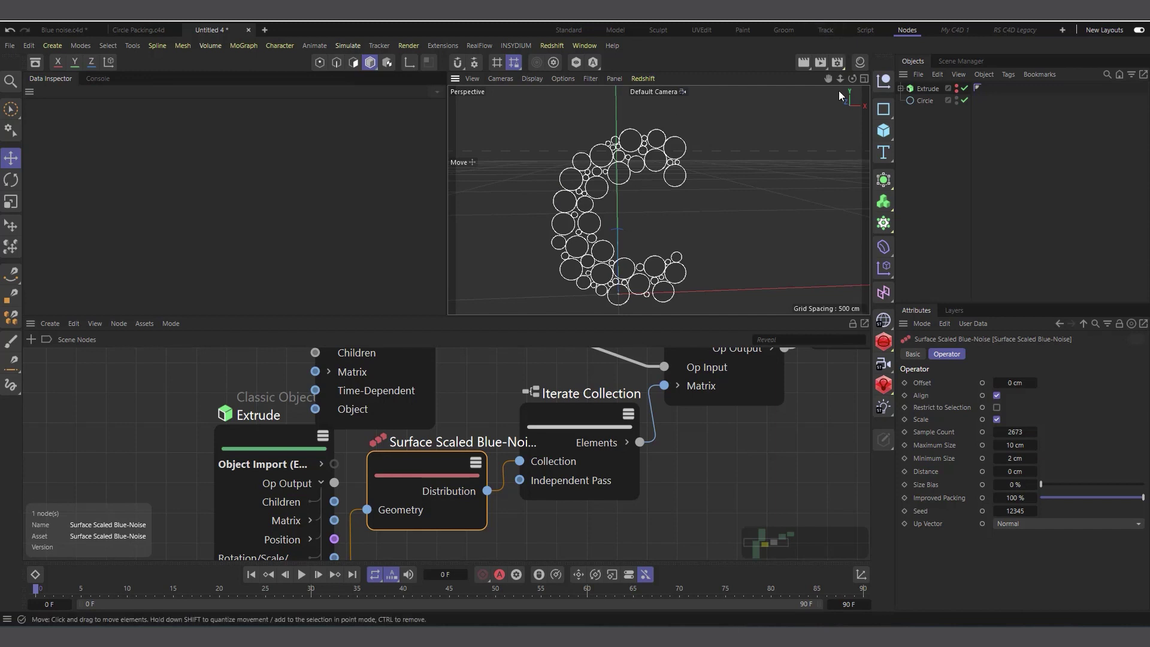
pyautogui.keyDown('alt'); pyautogui.moveTo(576, 281); pyautogui.dragTo(573, 307); pyautogui.keyUp('alt')
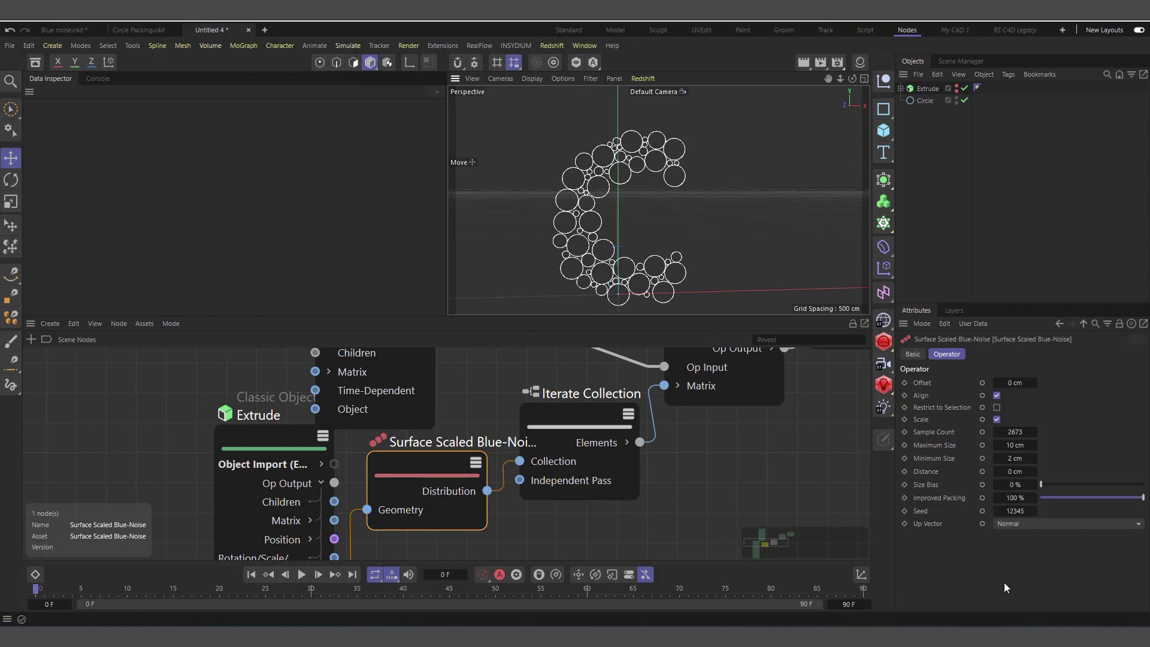
# Refine the blue-noise distribution with a Maximum Size of 6 cm, a Minimum Size of 1 cm and a Sample Count of 2955.
pyautogui.click(997, 446)
pyautogui.click(996, 446)
pyautogui.click(997, 446)
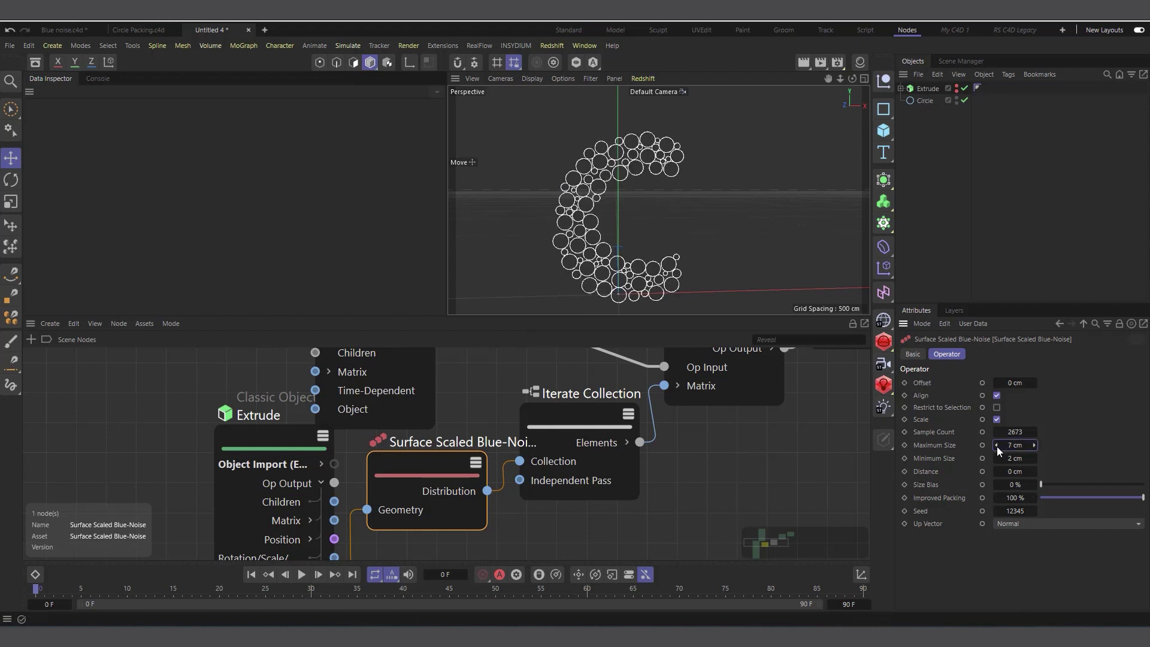
pyautogui.click(997, 446)
pyautogui.click(997, 459)
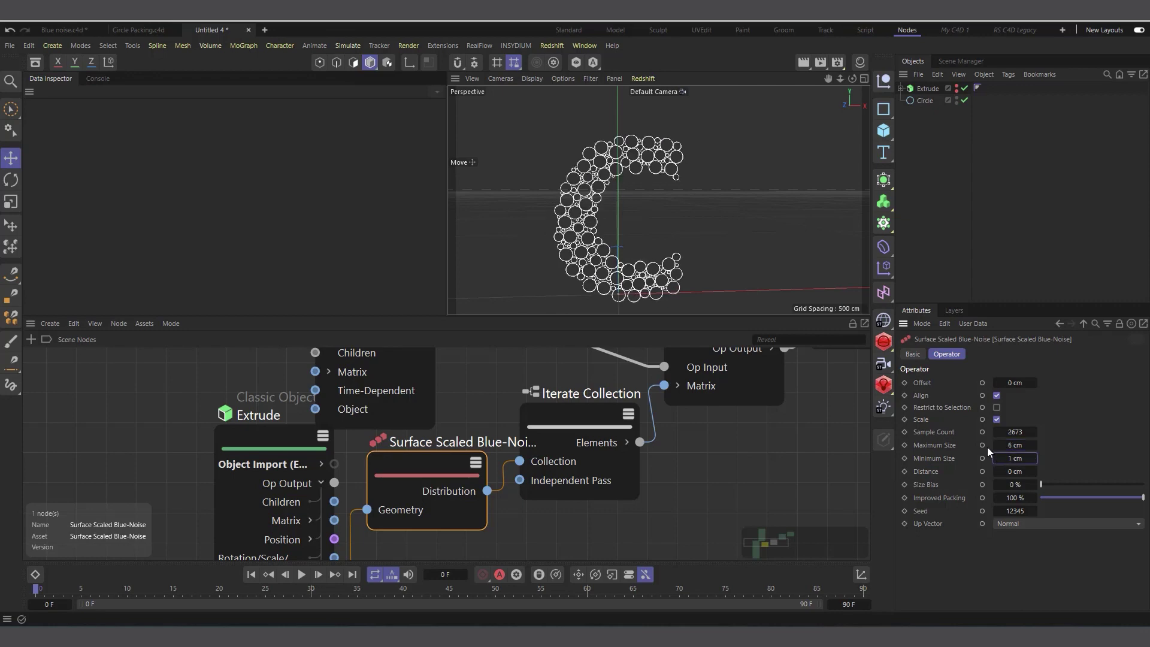
pyautogui.moveTo(1024, 433); pyautogui.dragTo(1046, 432)
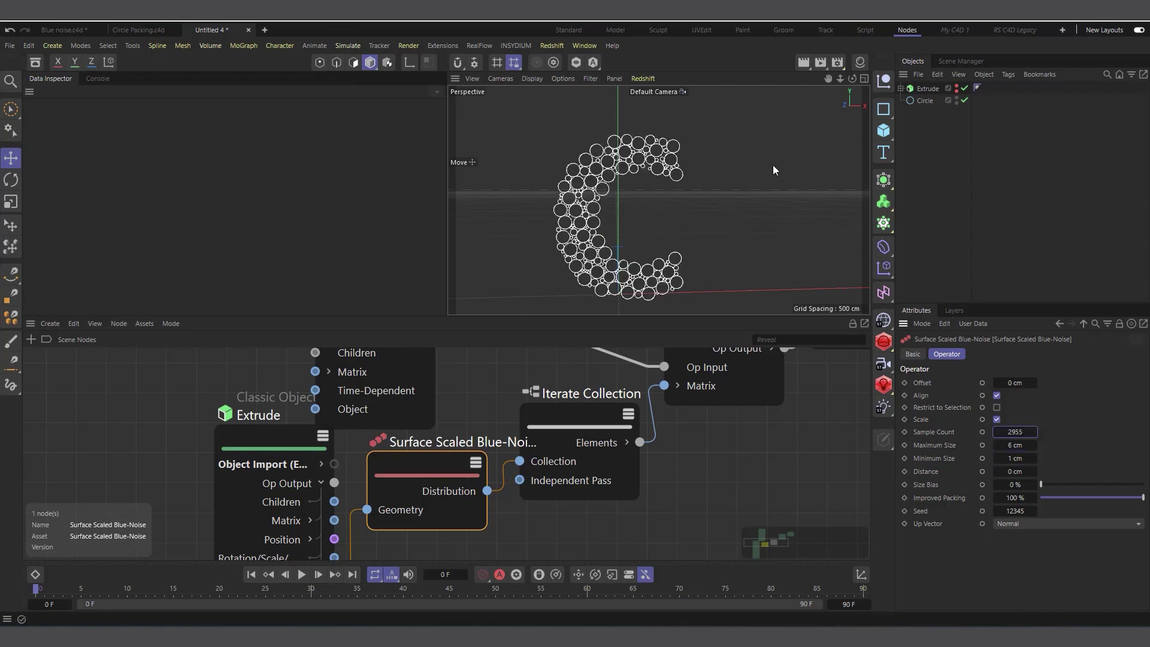
pyautogui.scroll(2, 621, 172)
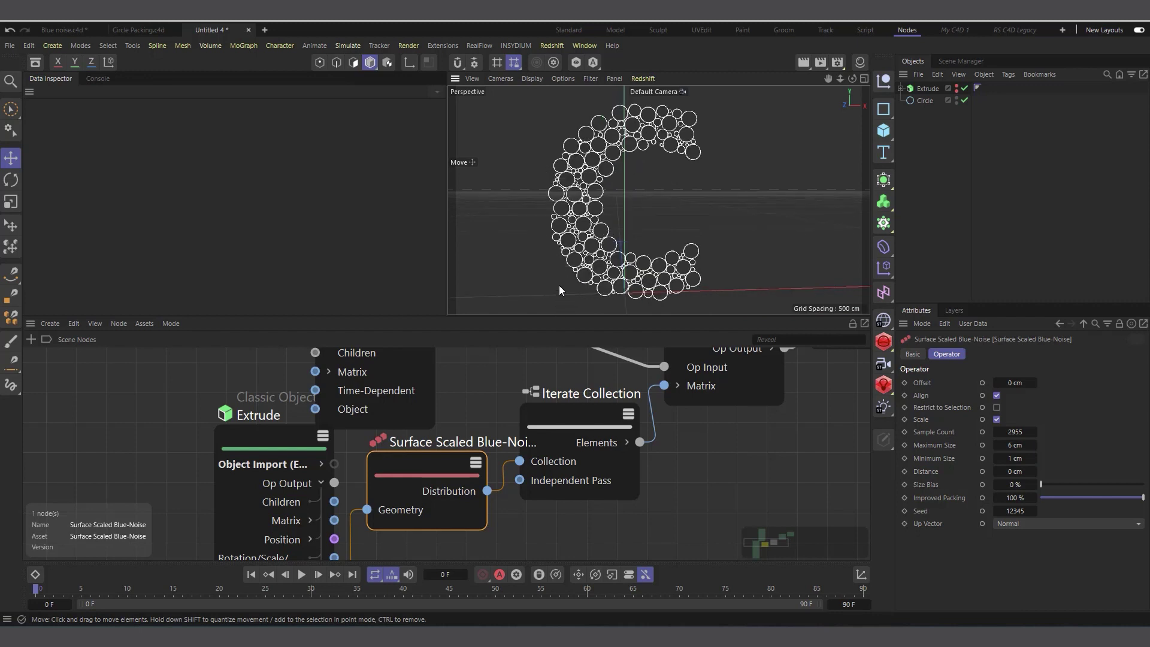
# Tidy the node graph by moving Matrix Op slightly down and shifting the Extrude node away from the Circle node.
pyautogui.scroll(-2, 443, 515)
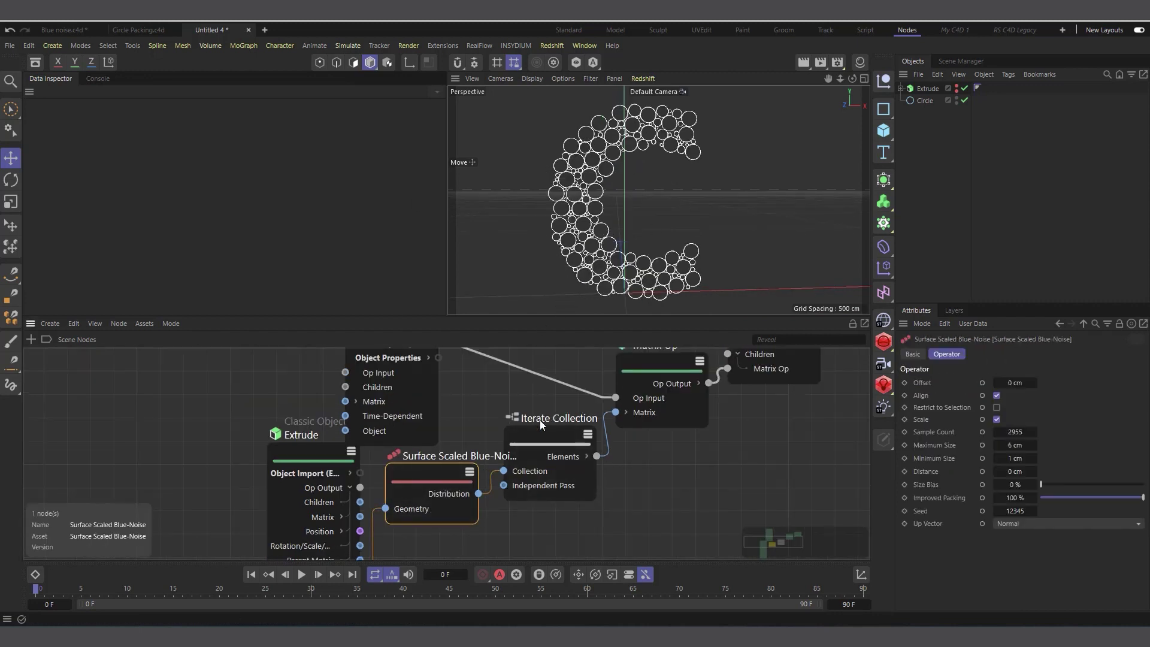
pyautogui.scroll(-1, 688, 419)
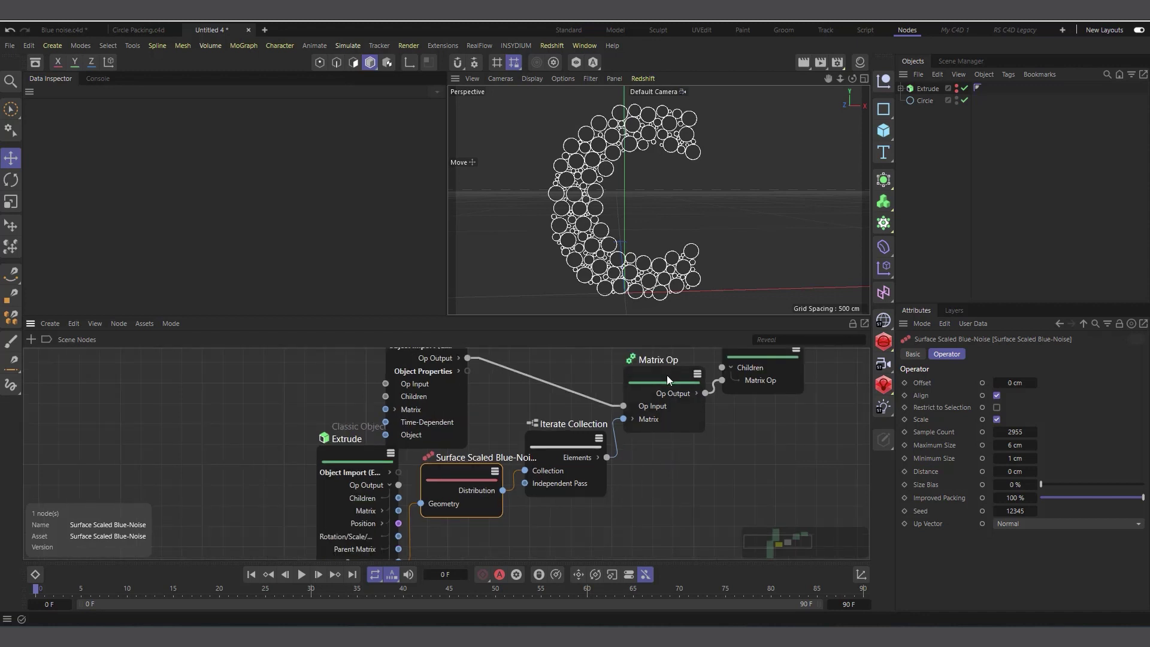
pyautogui.moveTo(667, 375); pyautogui.dragTo(671, 390)
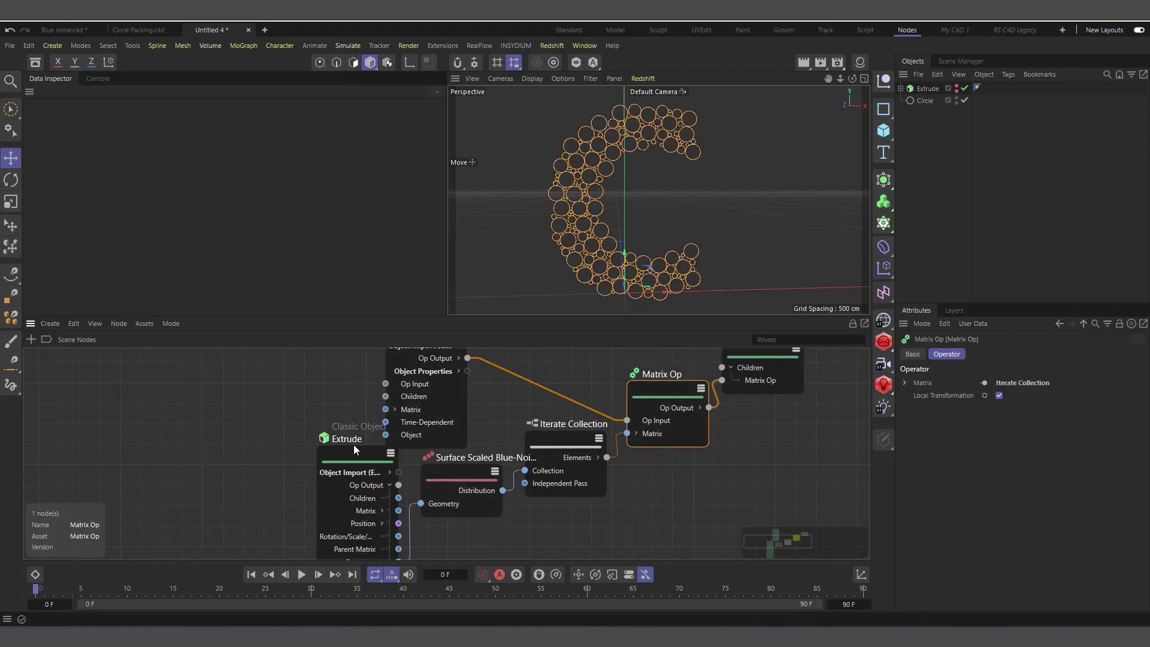
pyautogui.moveTo(354, 445); pyautogui.dragTo(323, 462)
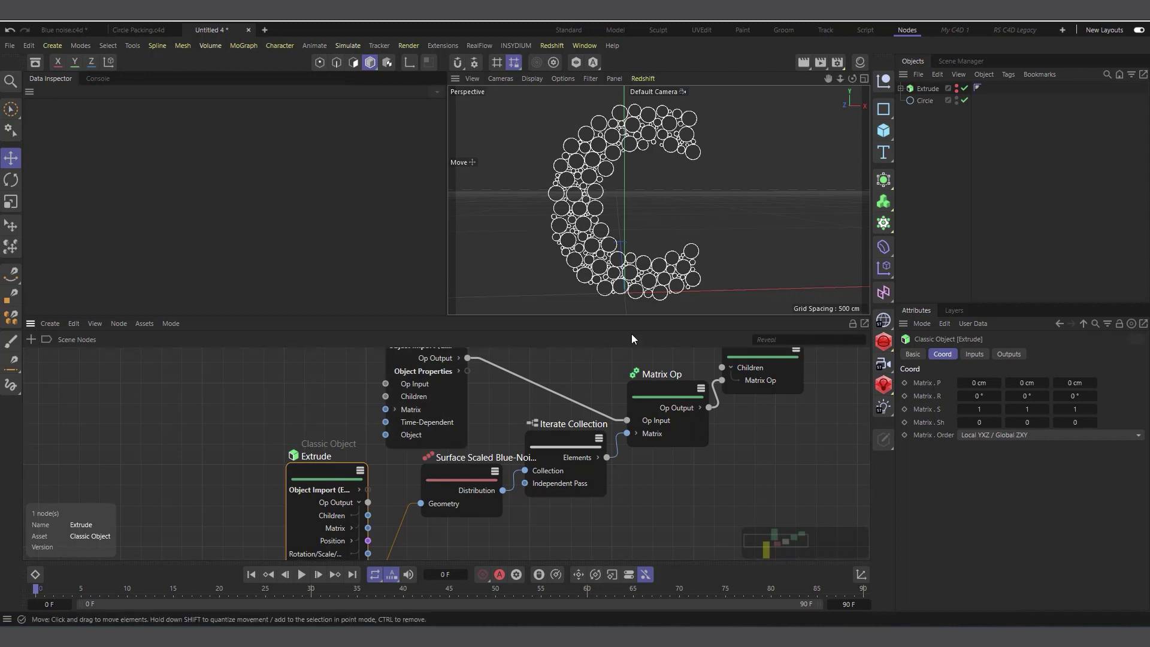
# Create a new empty project.
pyautogui.click(264, 29)
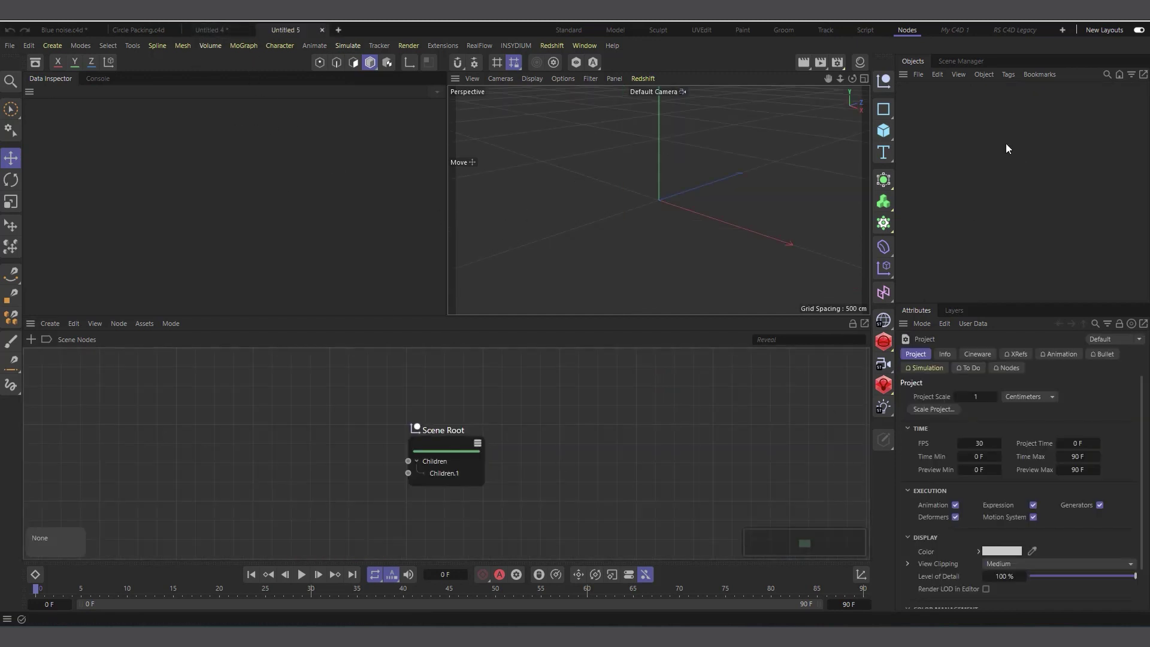
# Add a Surface Scaled Blue-Noise node to the empty graph and move Scene Root aside to make room for it.
pyautogui.click(31, 339)
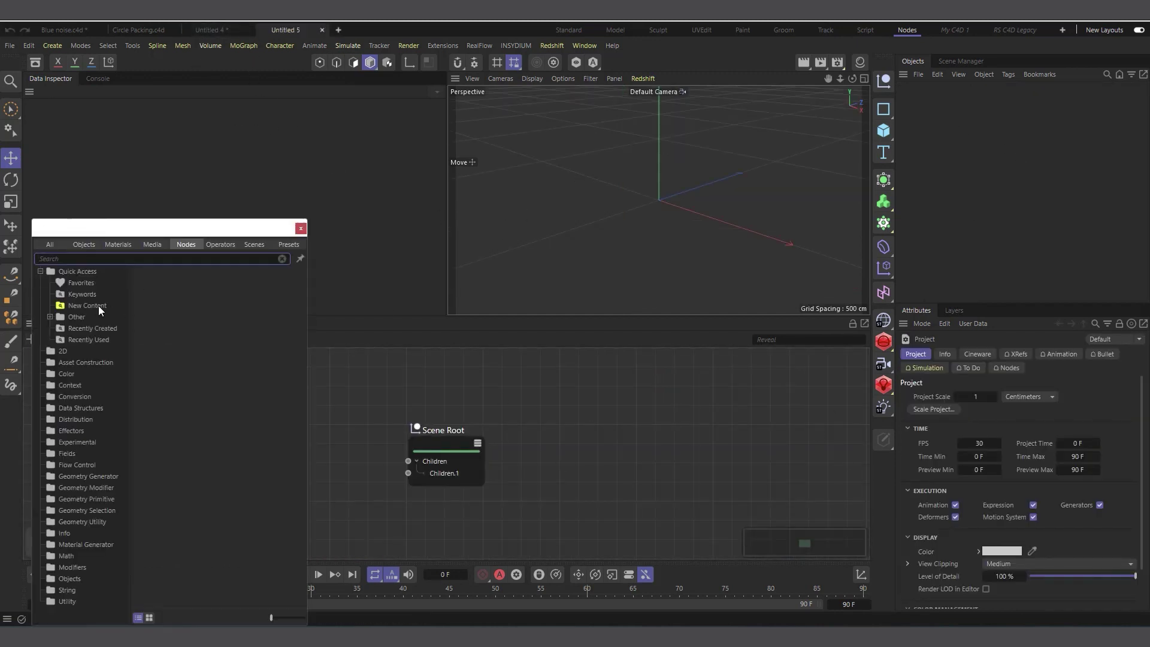
pyautogui.write('ble')
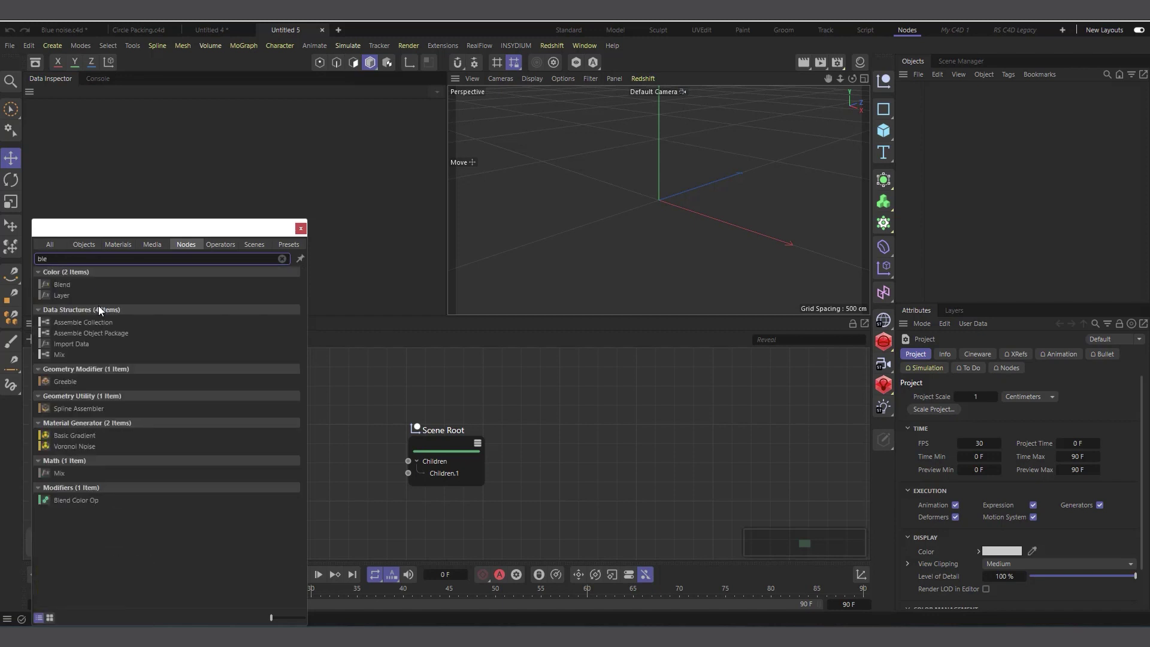
pyautogui.press('BackSpace')
pyautogui.write('ue')
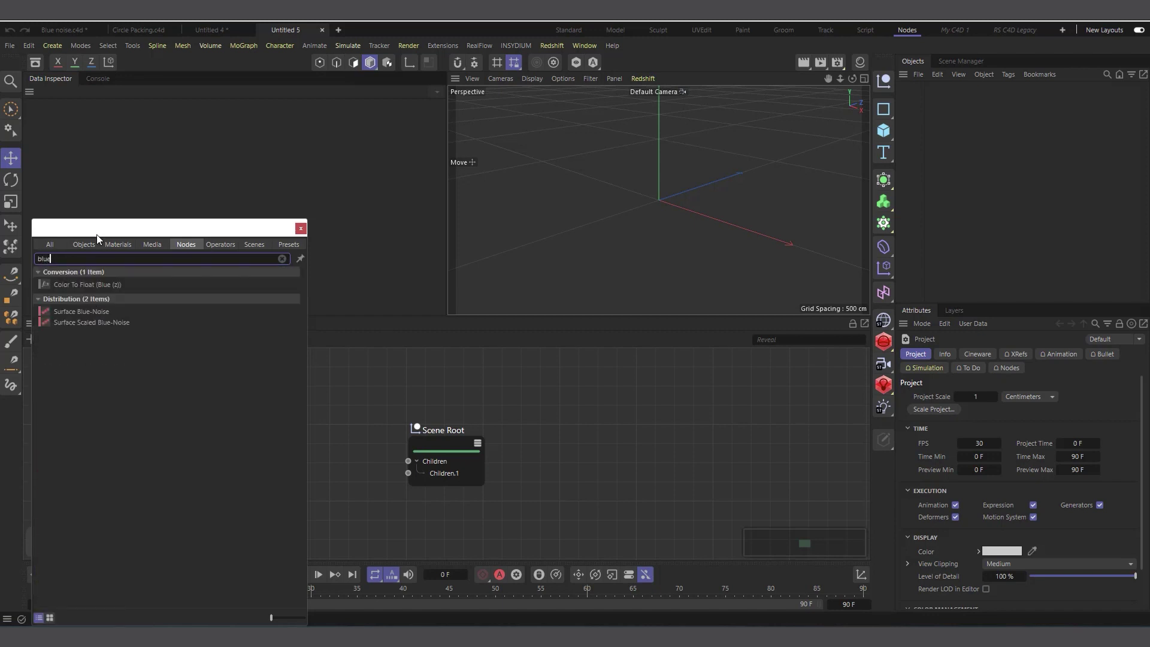
pyautogui.moveTo(90, 322); pyautogui.dragTo(398, 490)
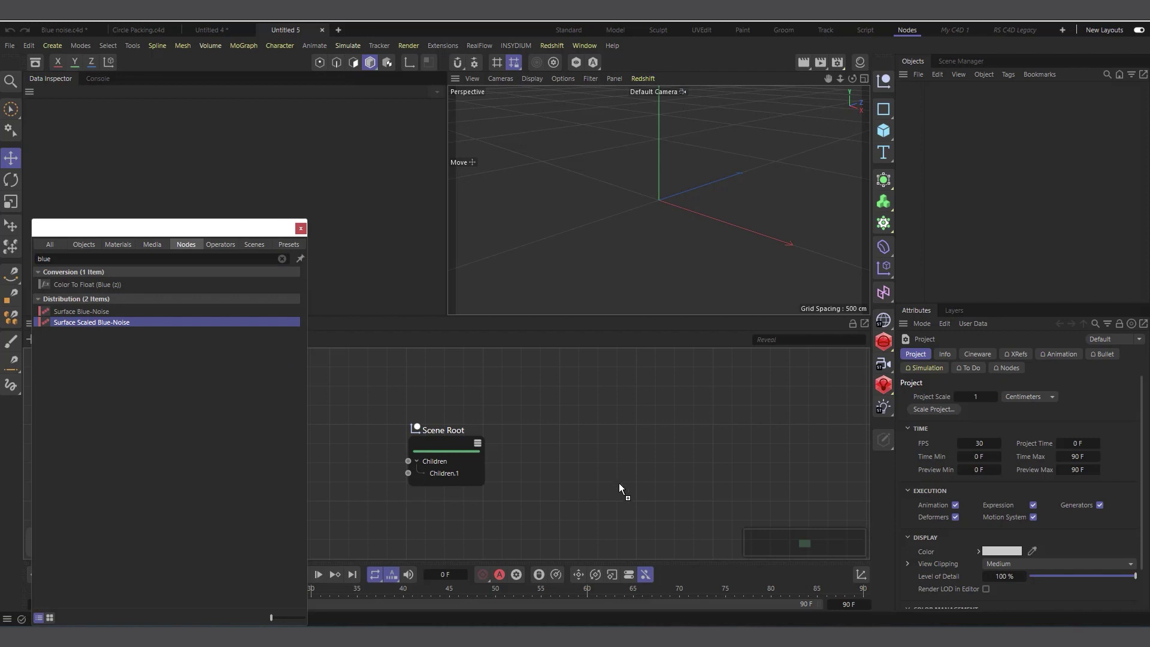
pyautogui.moveTo(620, 483); pyautogui.dragTo(619, 482)
pyautogui.moveTo(433, 441); pyautogui.dragTo(705, 416)
pyautogui.moveTo(609, 480); pyautogui.dragTo(574, 471)
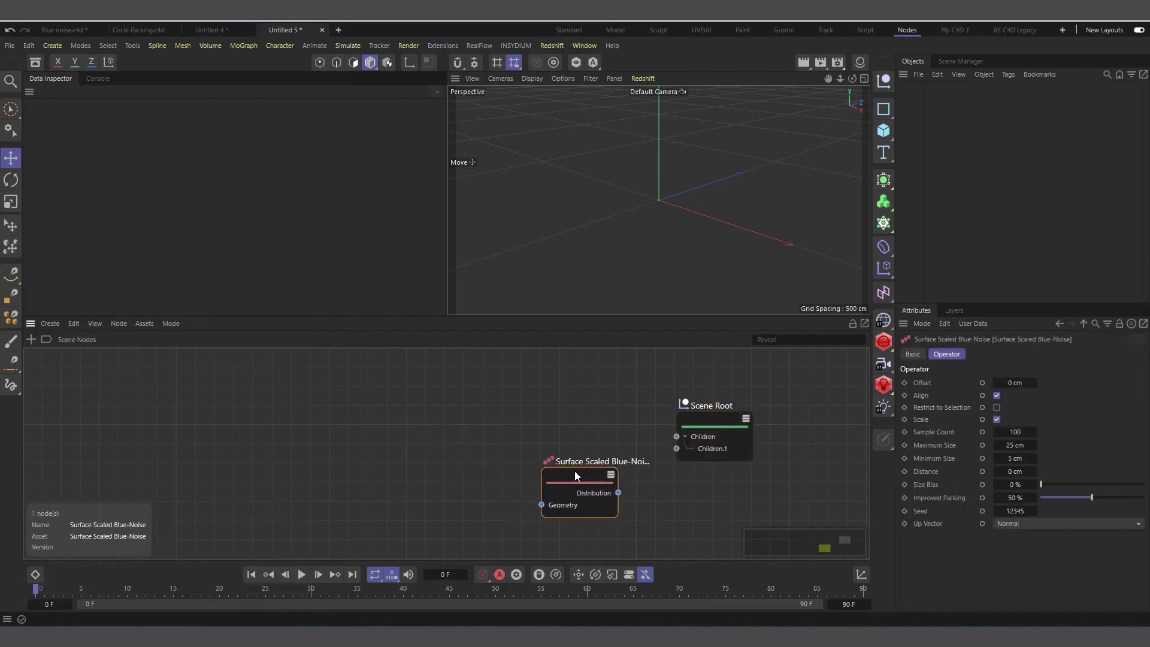
# Add a Matrix Op node and place it between the Surface Scaled Blue-Noise node and Scene Root.
pyautogui.click(32, 339)
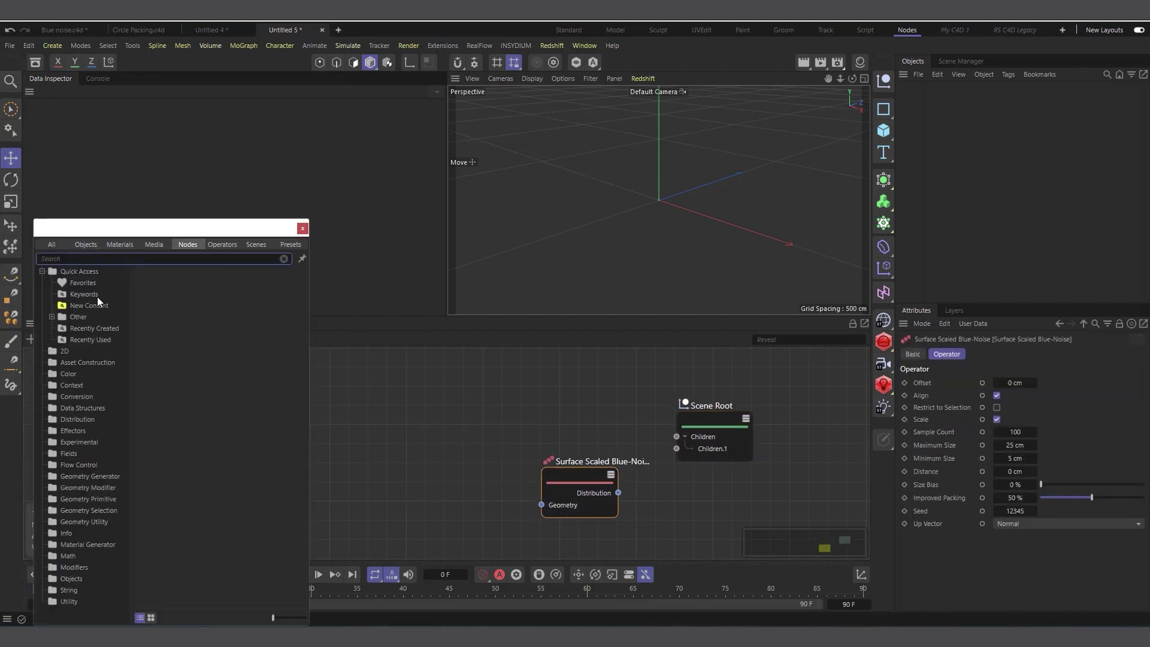
pyautogui.write('matr')
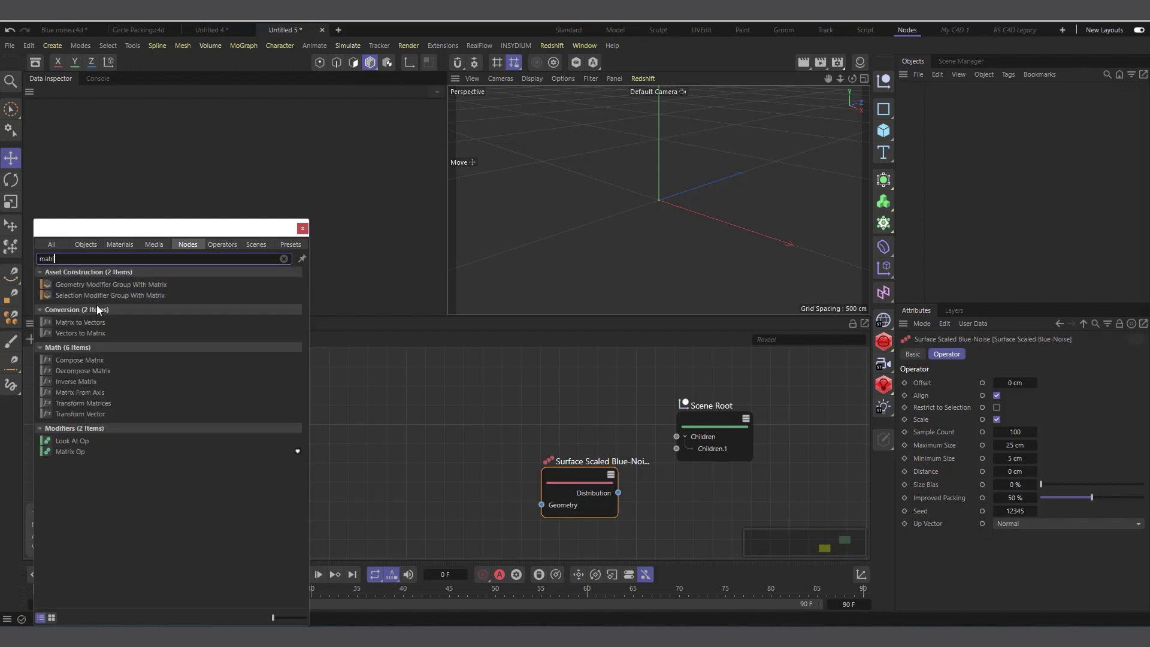
pyautogui.write('i')
pyautogui.moveTo(73, 451); pyautogui.dragTo(383, 473)
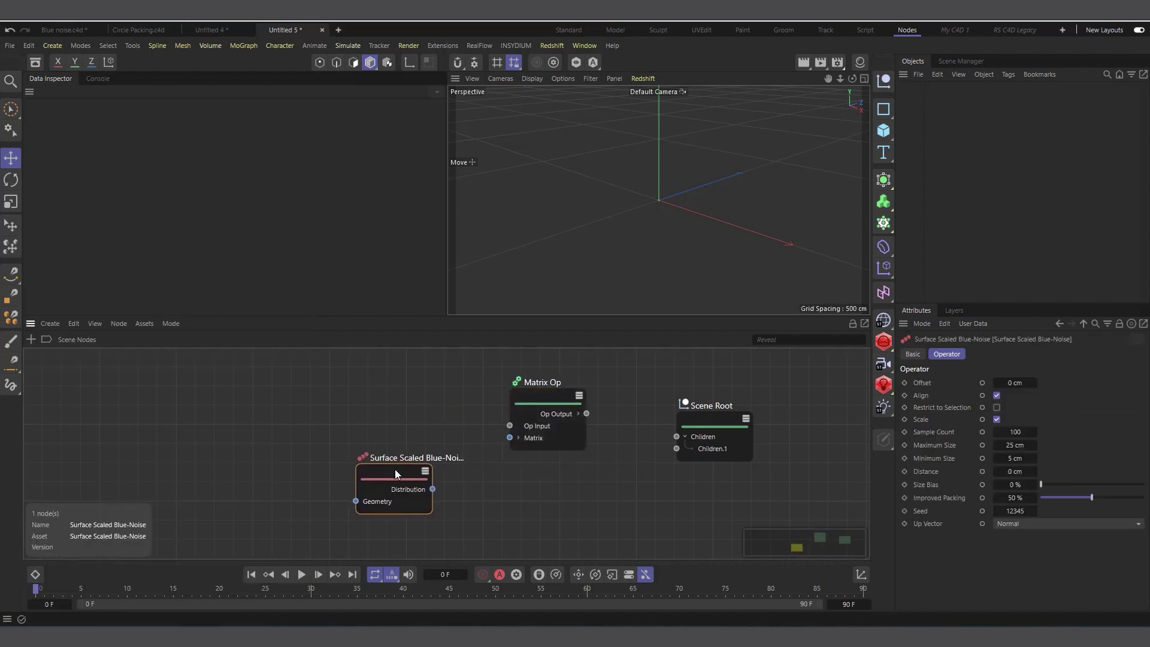
pyautogui.moveTo(545, 398); pyautogui.dragTo(550, 438)
# Connect the blue-noise Distribution output to Matrix Op's Matrix input and move the Iterate Collection node below Matrix Op.
pyautogui.moveTo(431, 490); pyautogui.dragTo(514, 479)
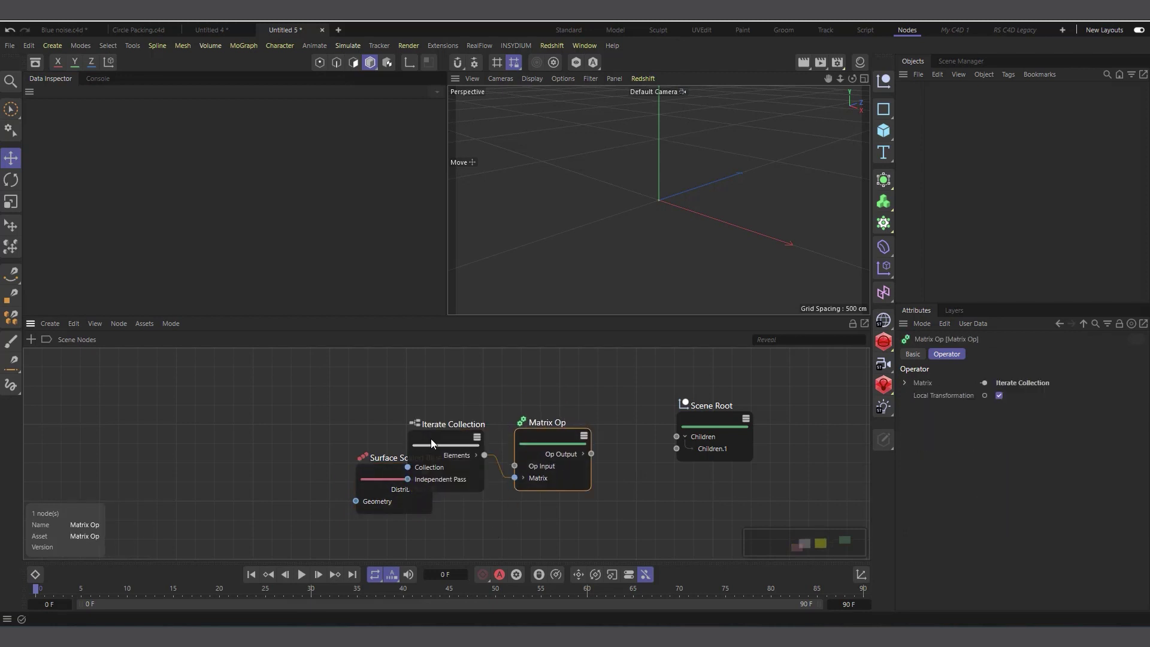
pyautogui.moveTo(431, 443); pyautogui.dragTo(477, 508)
pyautogui.click(400, 463)
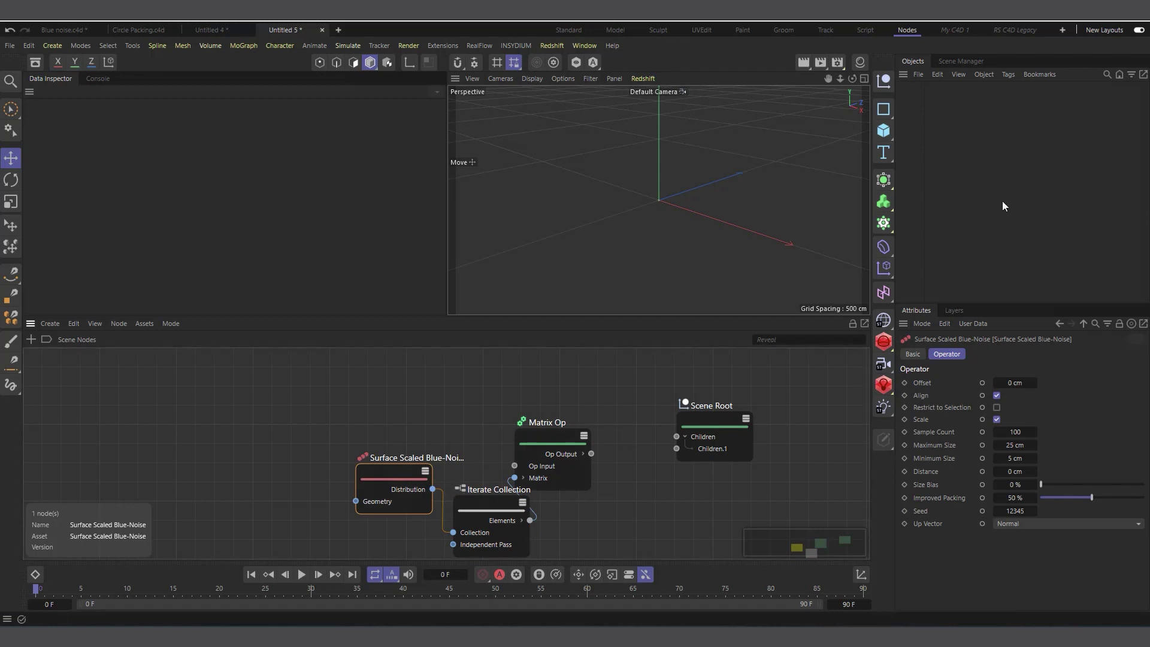
# Add a Sphere object to the scene and set its radius to 1 cm.
pyautogui.click(890, 136)
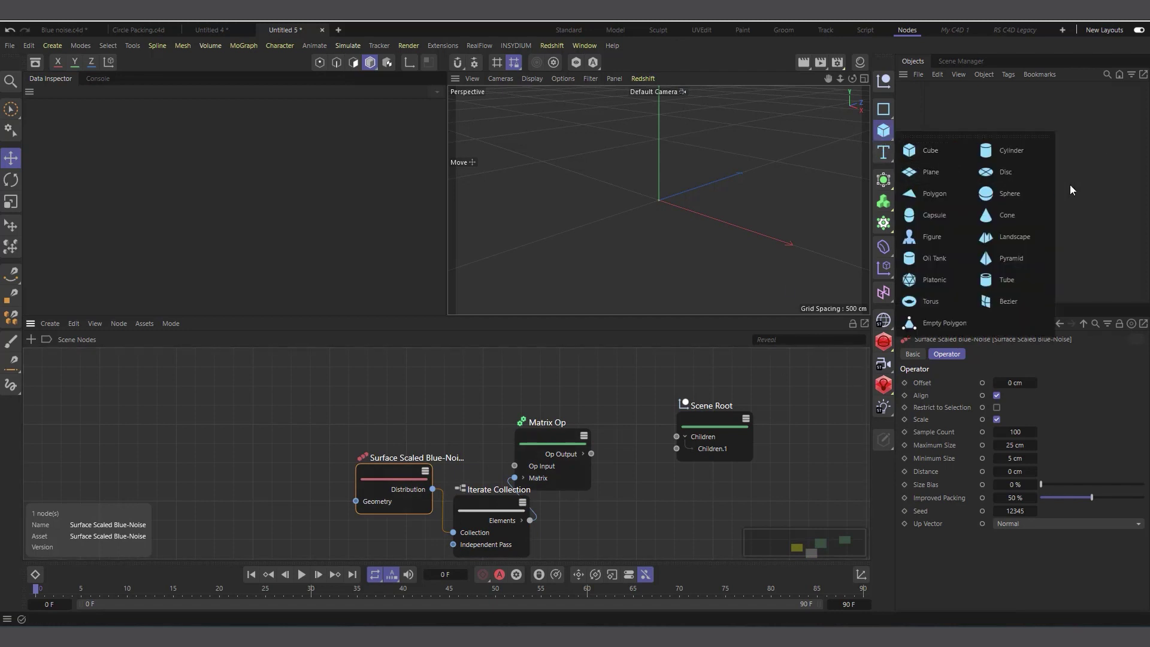
pyautogui.click(1012, 196)
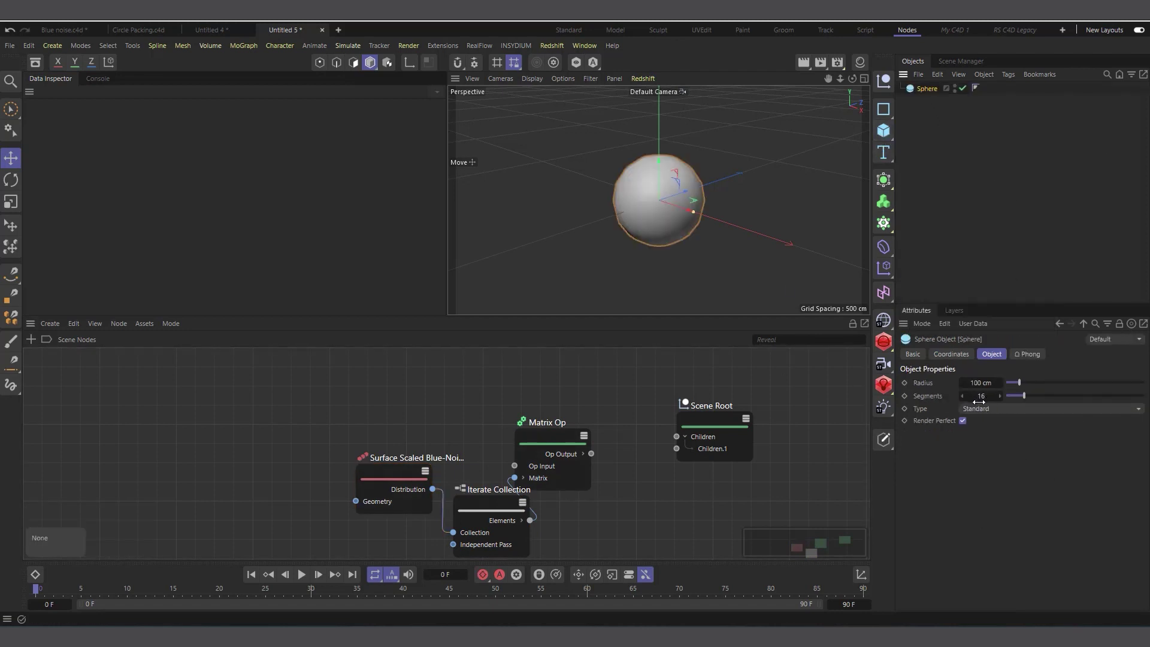
pyautogui.click(981, 383)
pyautogui.write('1')
pyautogui.press('Return')
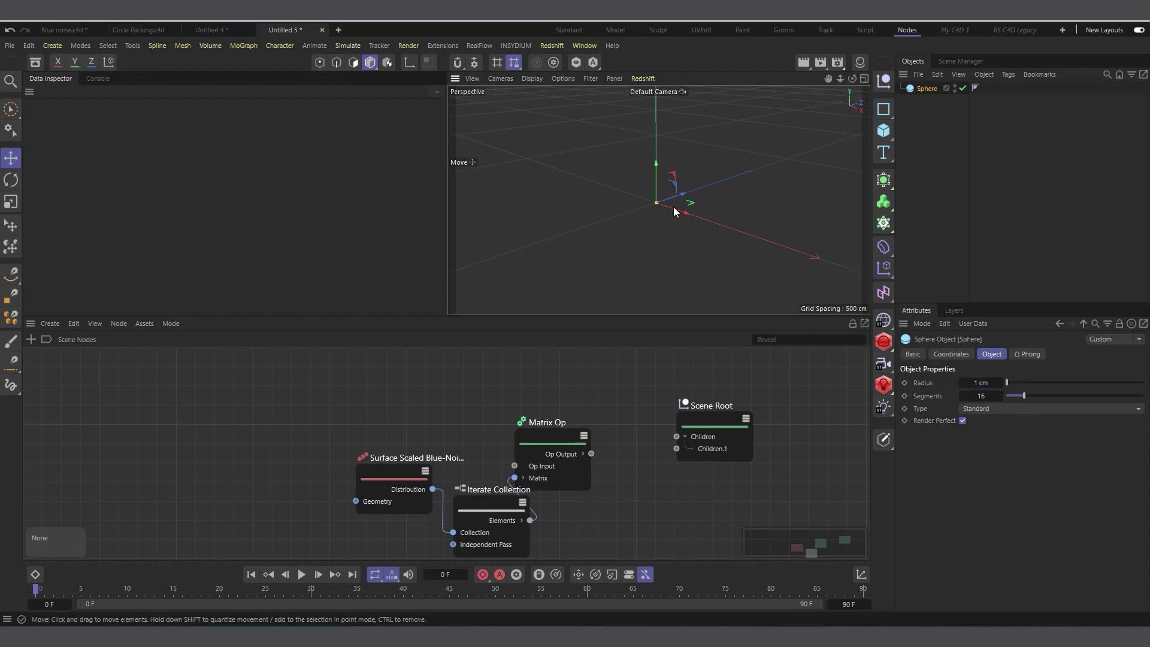
pyautogui.click(883, 130)
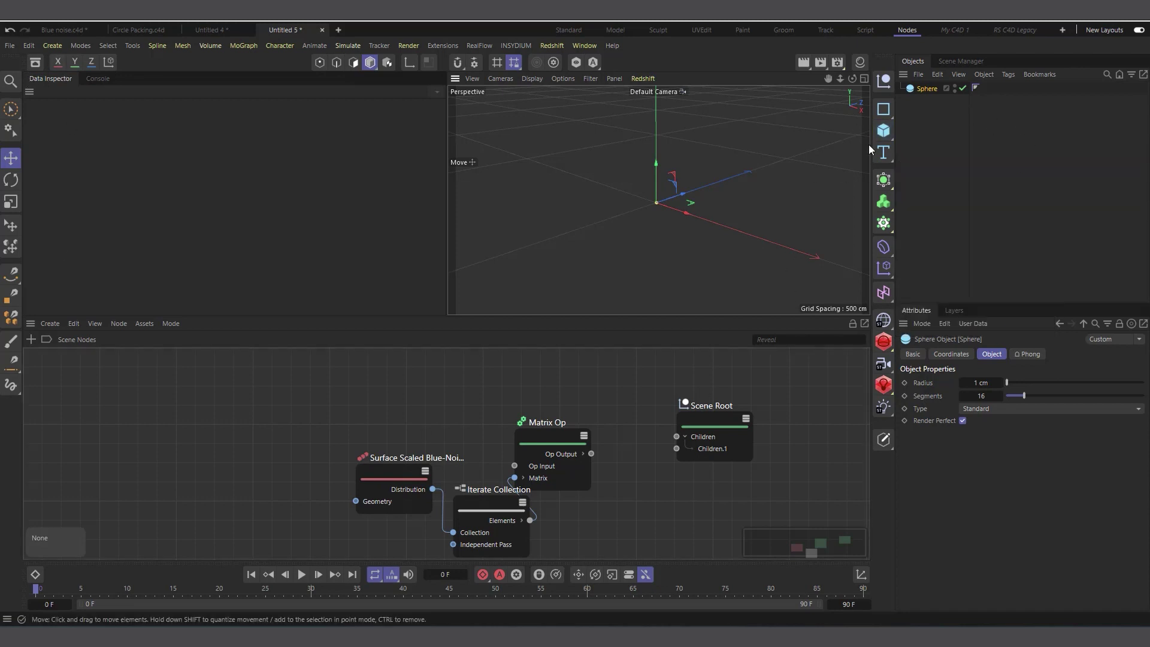
pyautogui.click(883, 130)
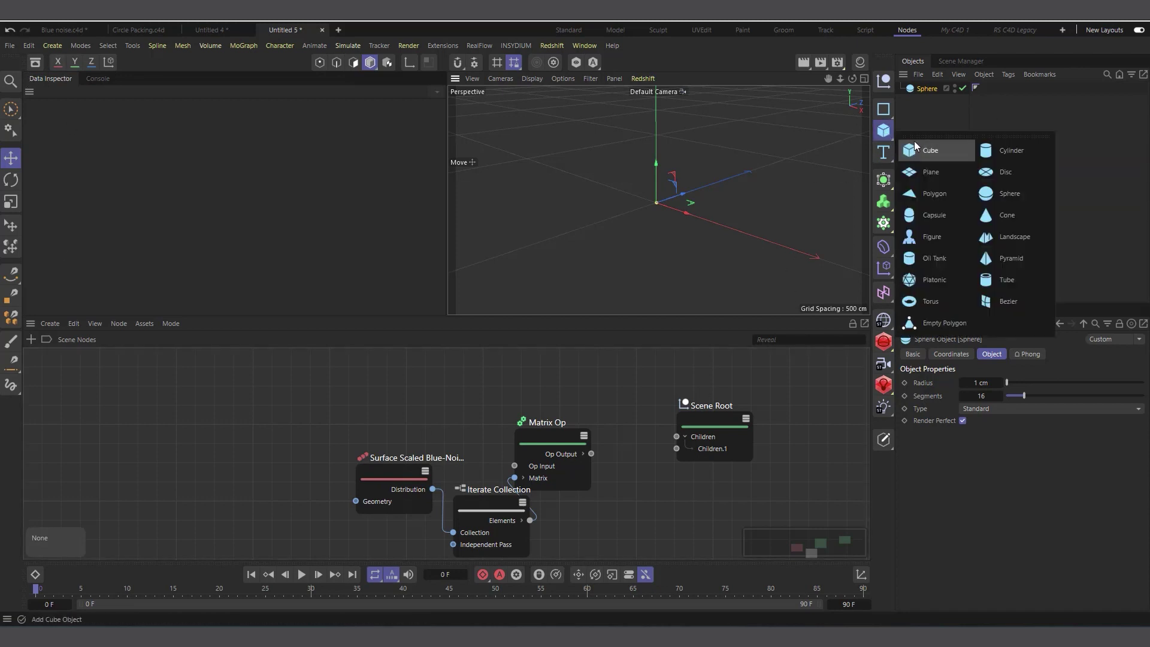
pyautogui.click(1026, 111)
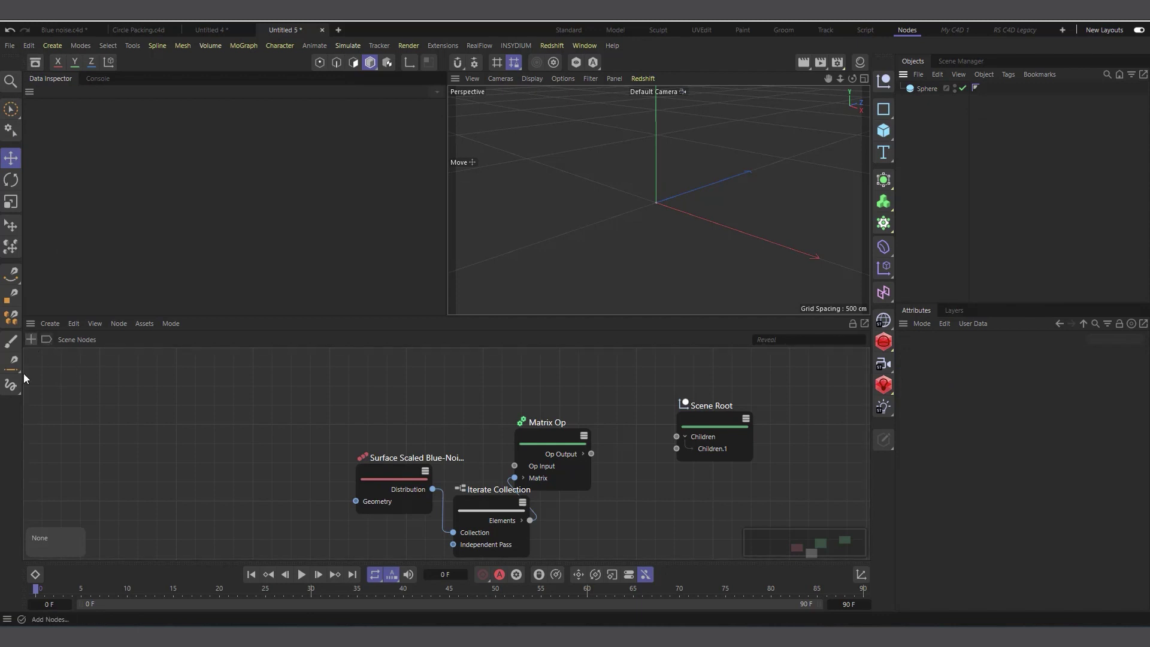
# Find the Mesh Primitive asset among the nodes and add it to the scene's object list.
pyautogui.click(32, 339)
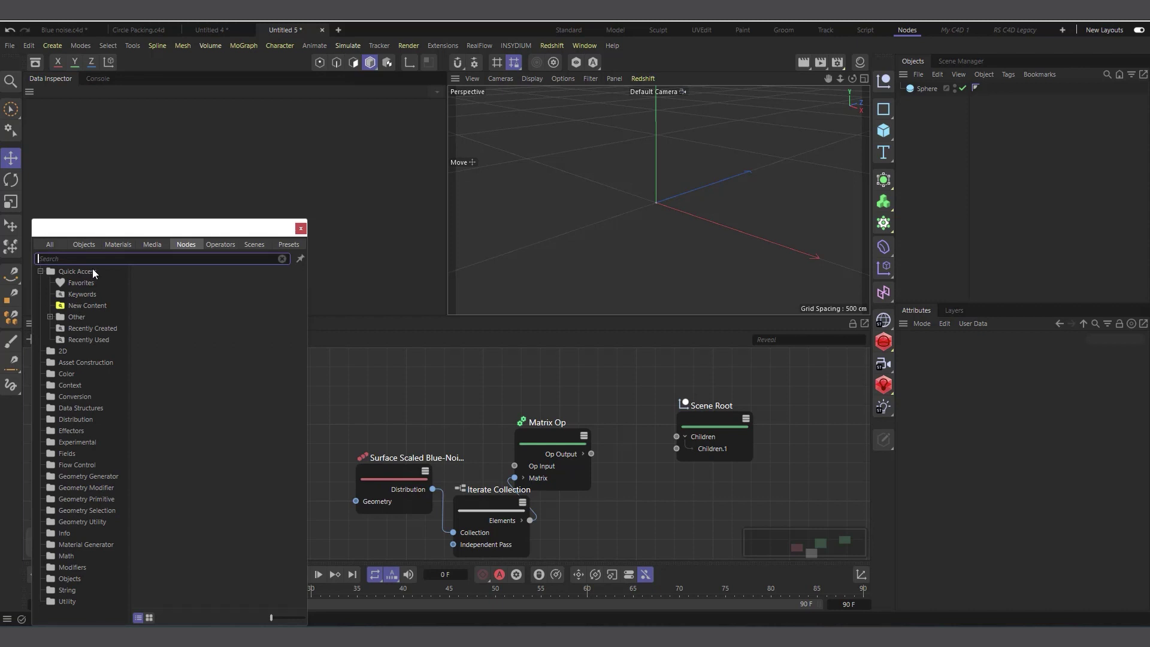
pyautogui.write('pr')
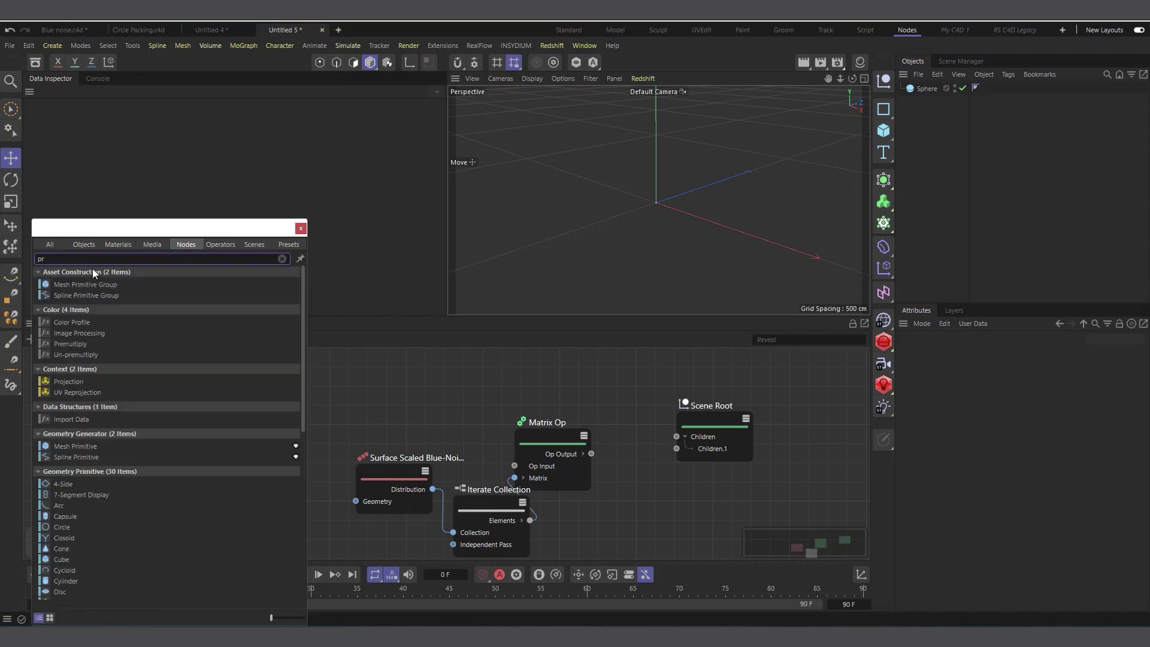
pyautogui.write('im')
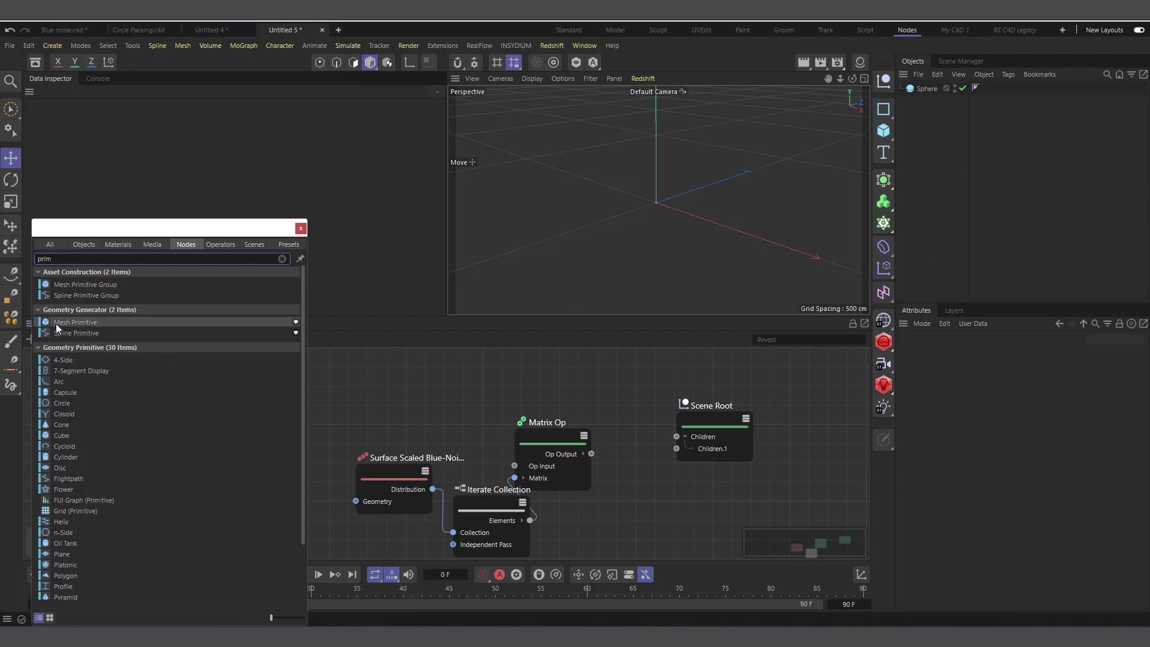
pyautogui.moveTo(46, 322)
pyautogui.mouseDown()
pyautogui.moveTo(201, 327)
pyautogui.moveTo(952, 146)
pyautogui.moveTo(939, 133)
pyautogui.mouseUp()
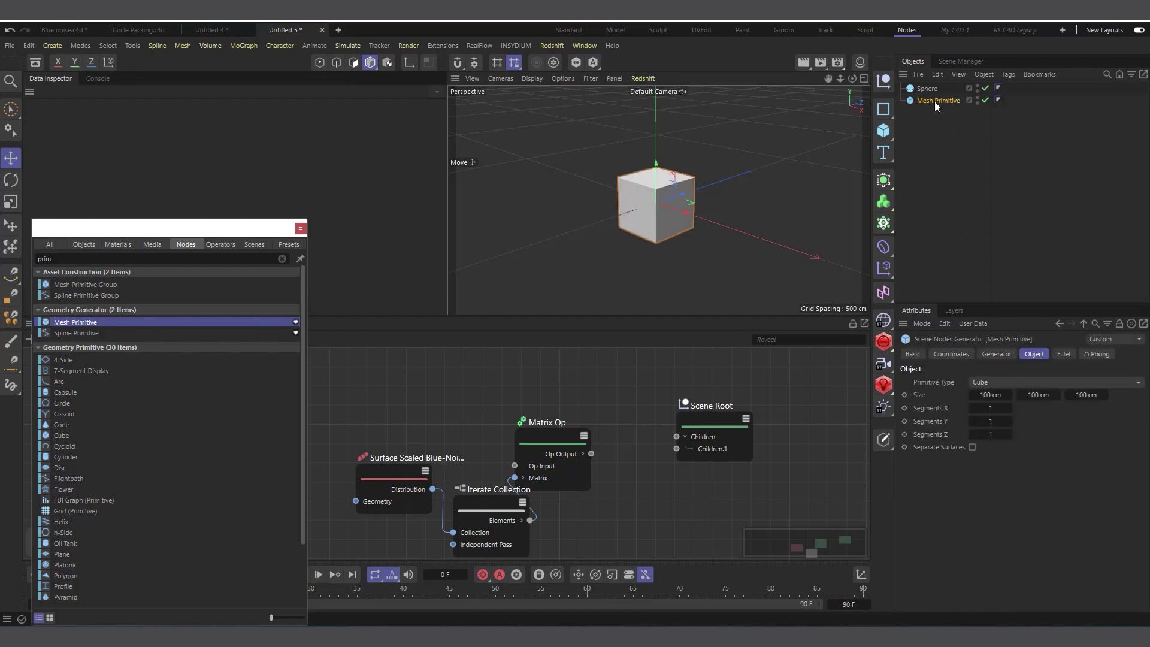
pyautogui.press('Escape')
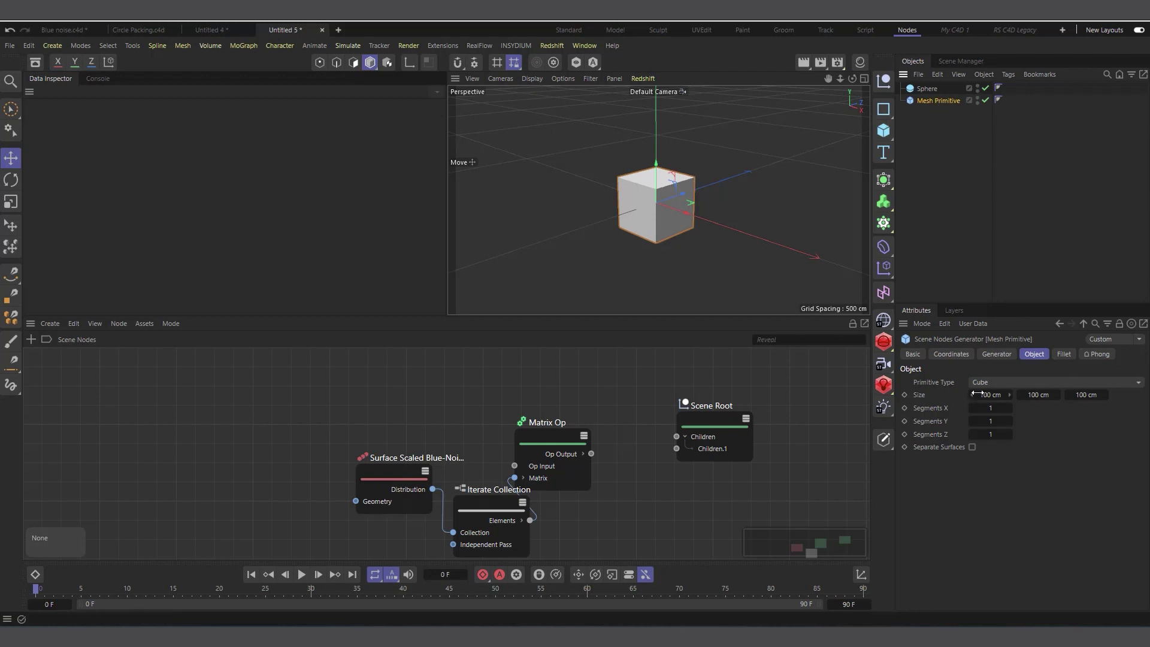
# Try Sphere and Plane as the Mesh Primitive's primitive type.
pyautogui.scroll(1, 691, 208)
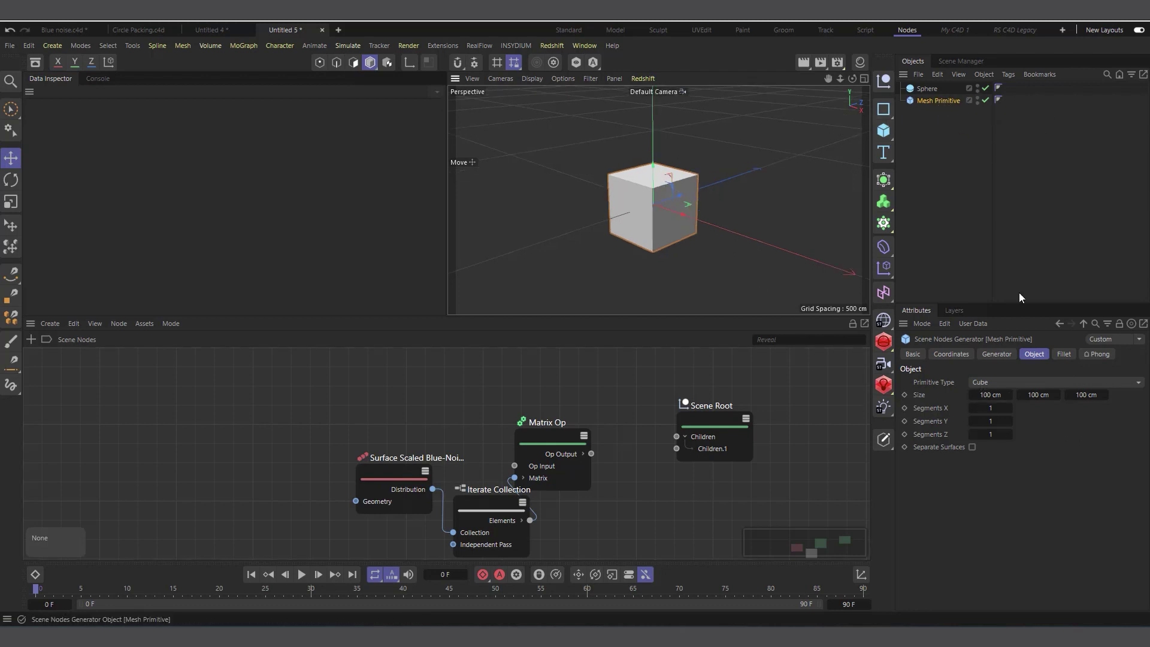
pyautogui.click(986, 383)
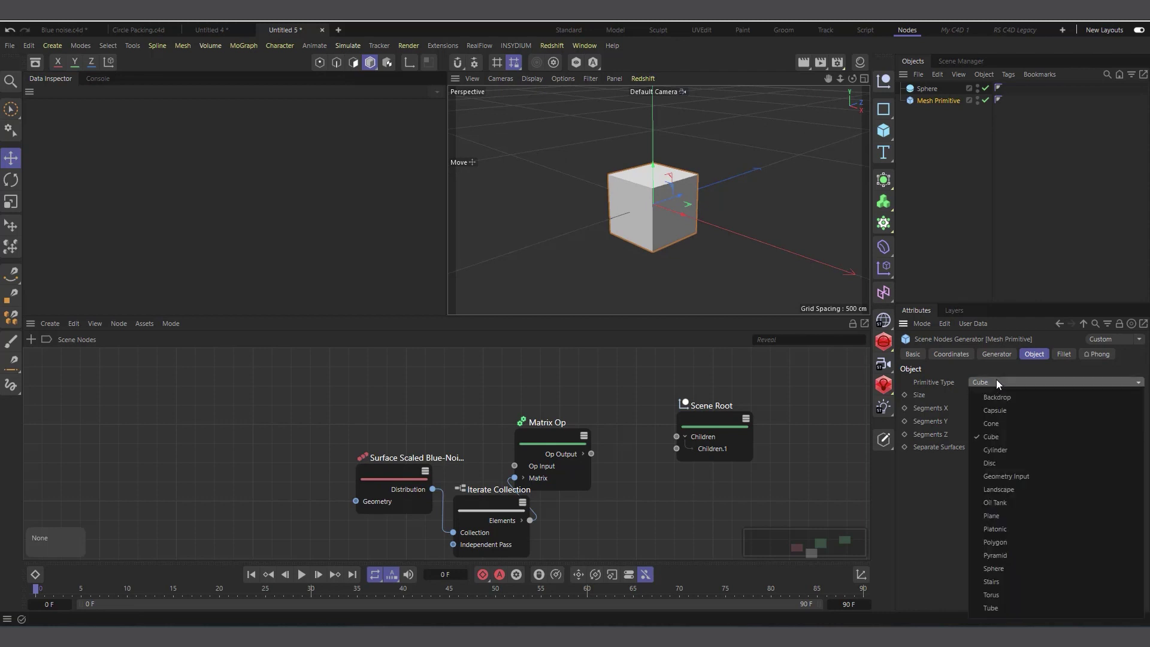
pyautogui.click(1011, 502)
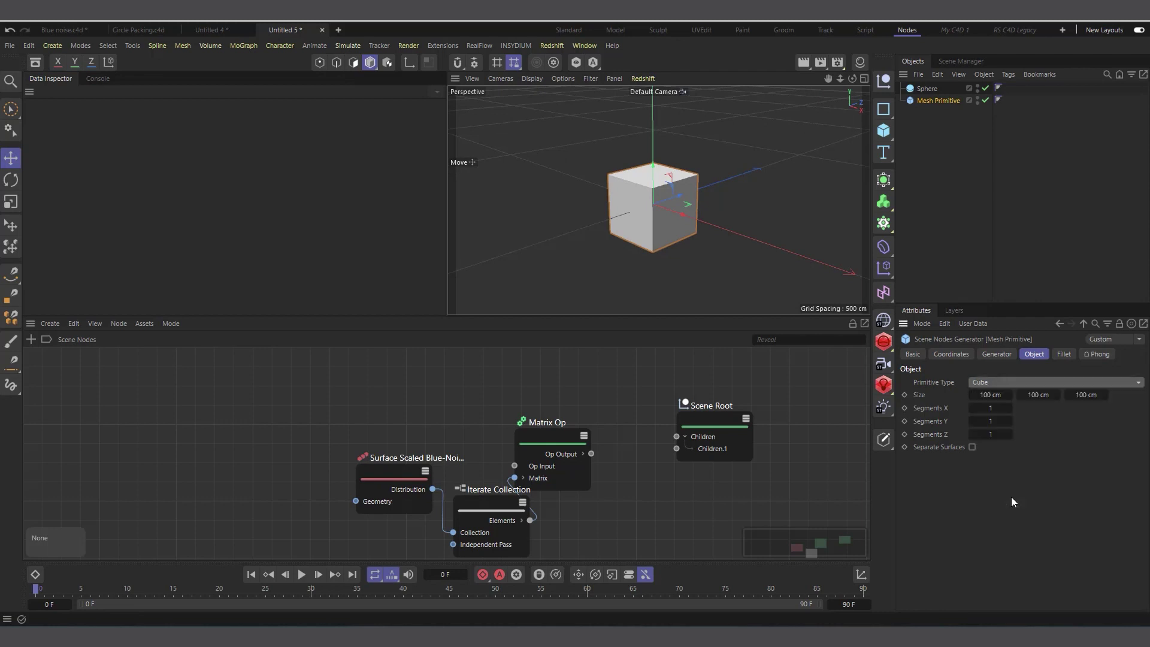
pyautogui.click(1011, 381)
pyautogui.click(998, 570)
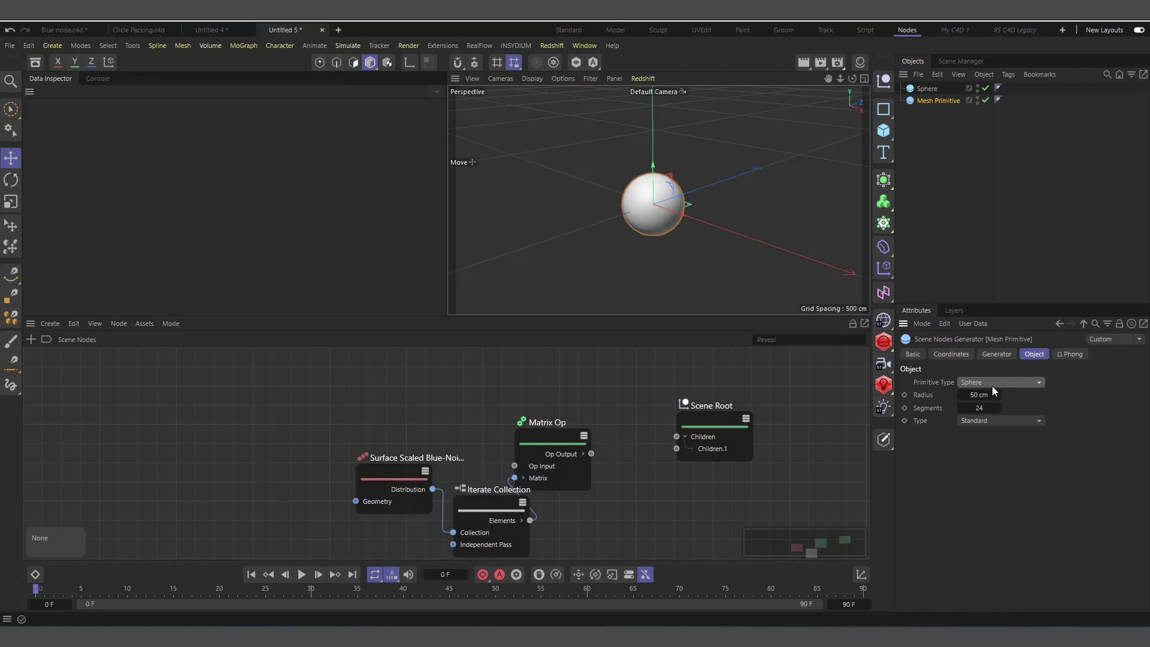
pyautogui.click(992, 386)
pyautogui.click(998, 516)
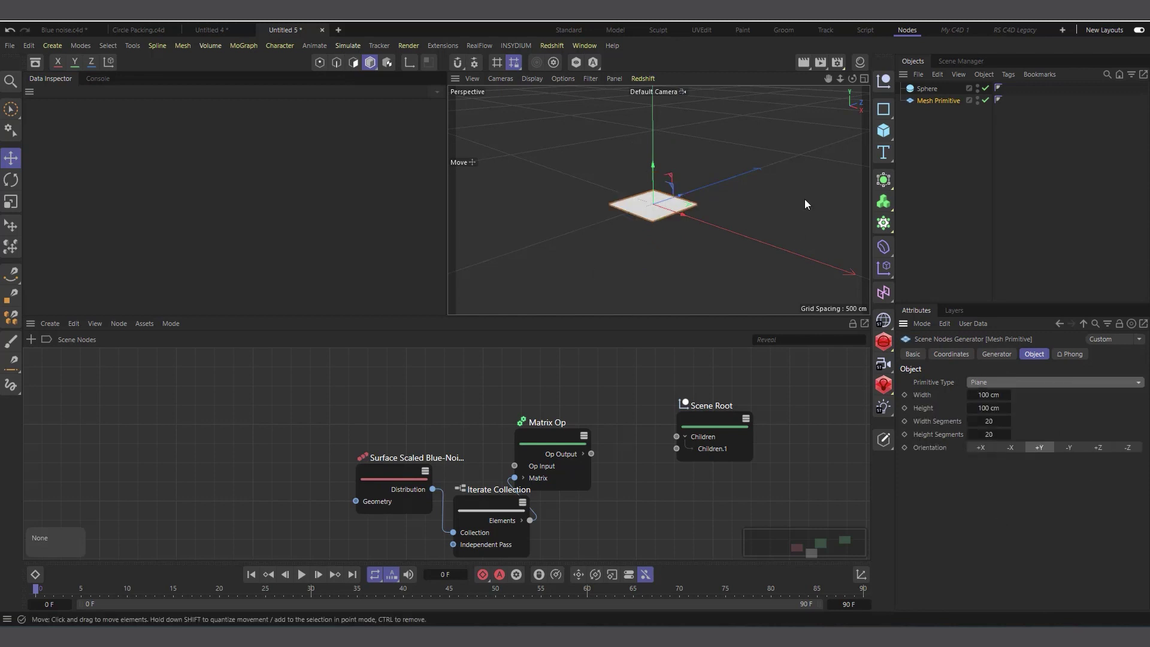
pyautogui.scroll(2, 683, 194)
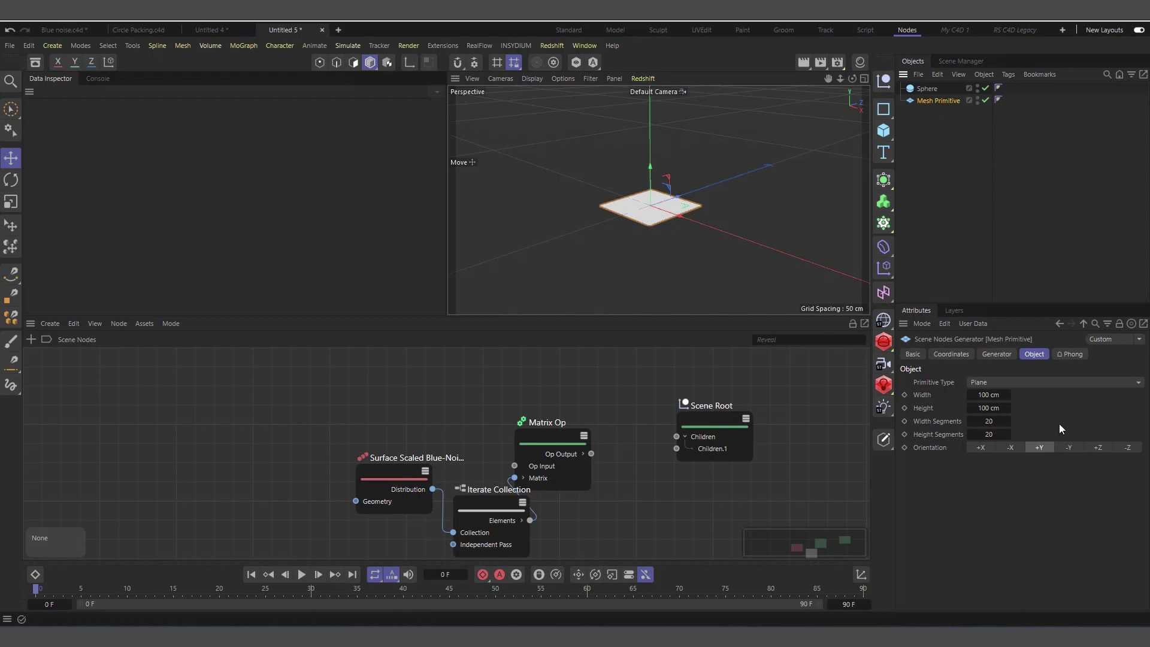
# Set the Mesh Primitive's primitive type to Disc.
pyautogui.click(1004, 384)
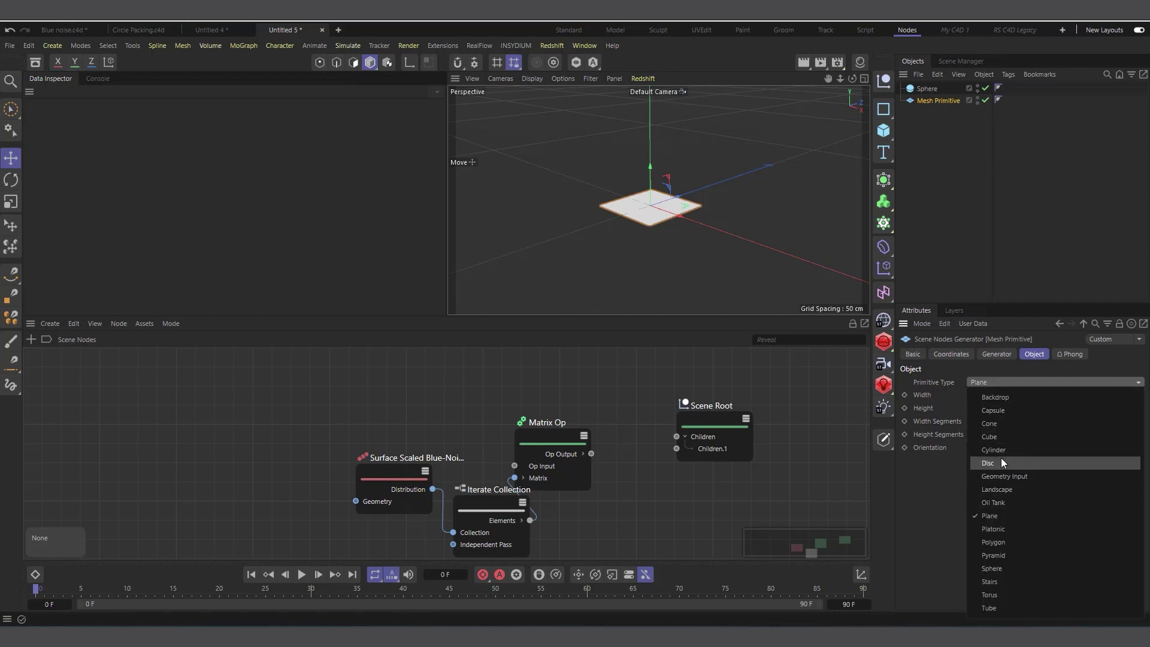
pyautogui.click(1001, 458)
pyautogui.scroll(2, 659, 210)
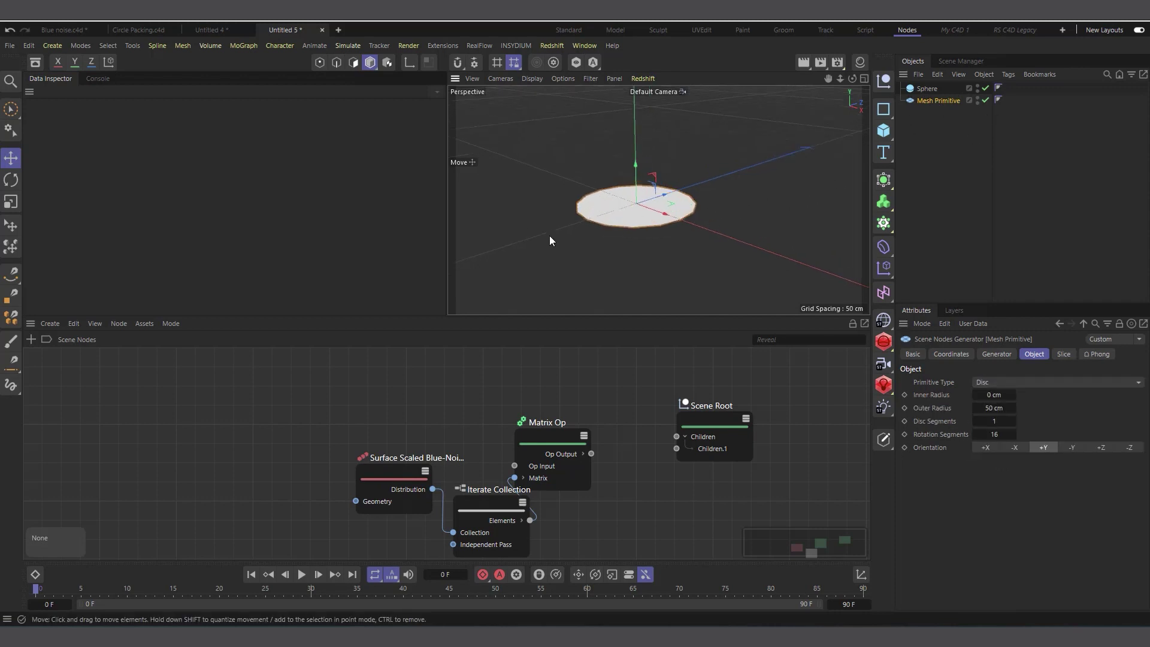
pyautogui.moveTo(828, 79); pyautogui.dragTo(586, 317)
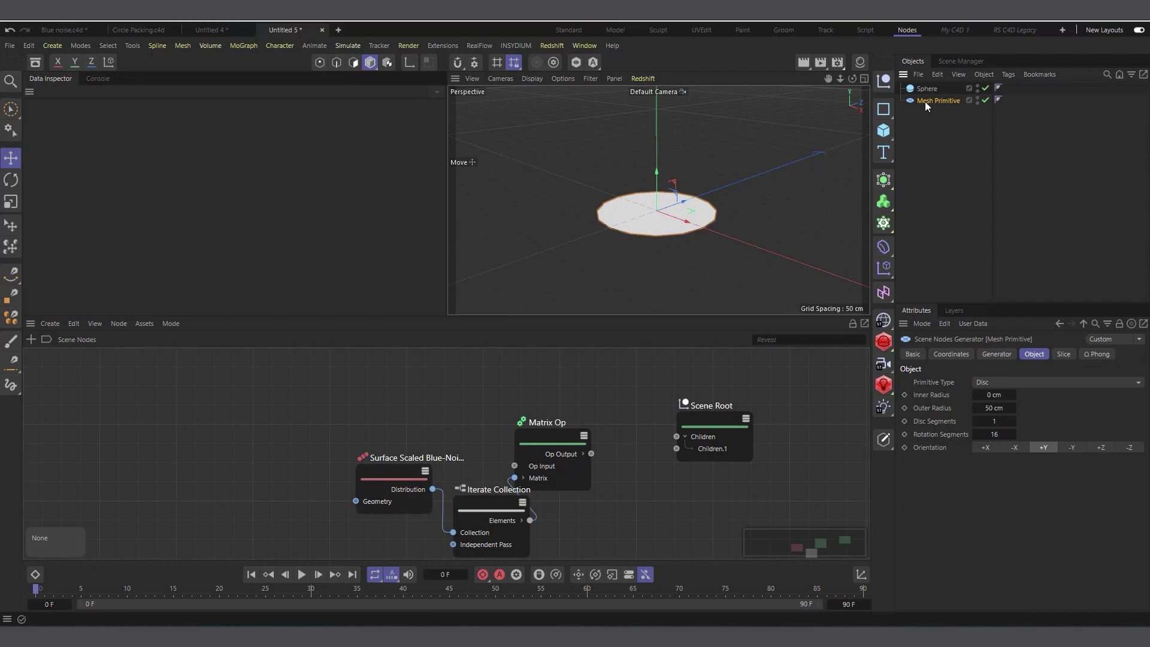
# Bring the Sphere and Mesh Primitive objects into the node graph and spread their nodes apart beside the blue-noise node.
pyautogui.moveTo(922, 88); pyautogui.dragTo(923, 88)
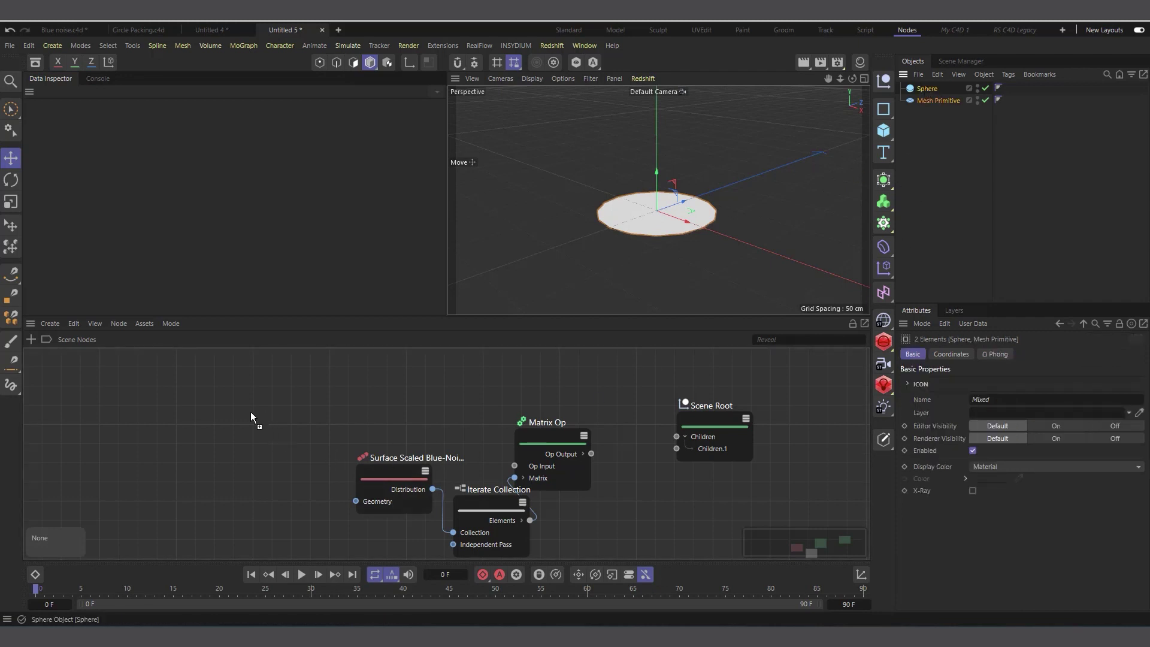
pyautogui.moveTo(217, 408); pyautogui.dragTo(218, 409)
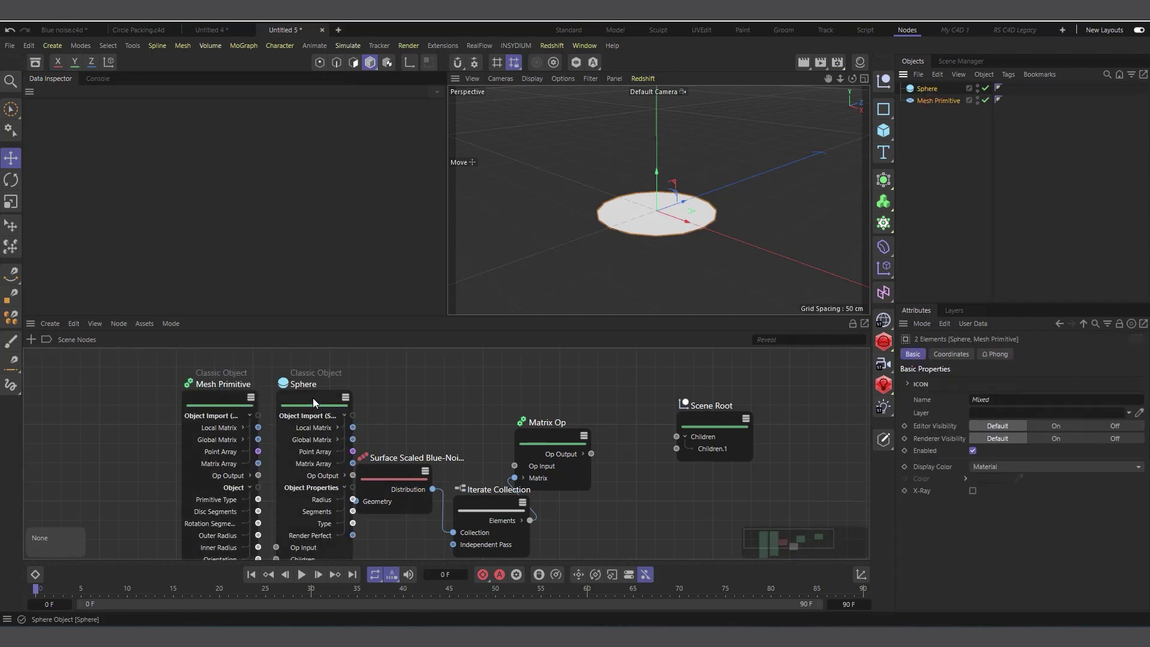
pyautogui.moveTo(313, 398); pyautogui.dragTo(305, 414)
pyautogui.moveTo(227, 404); pyautogui.dragTo(195, 408)
pyautogui.moveTo(307, 422); pyautogui.dragTo(304, 377)
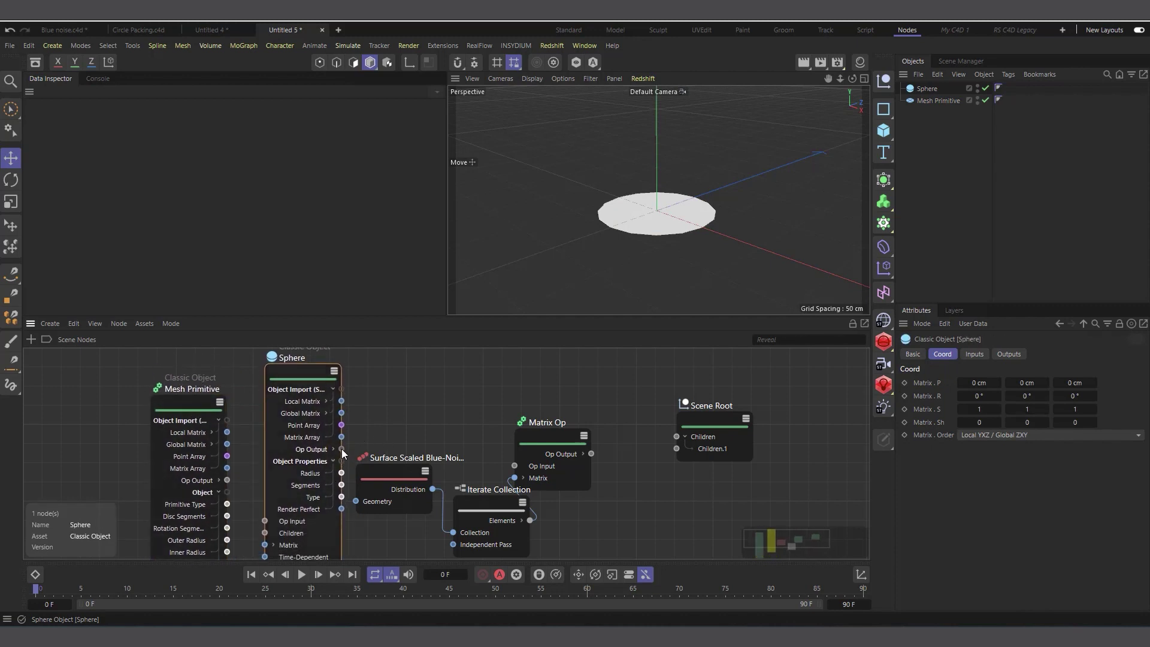
# Connect the Sphere's Op Output to Matrix Op's Op Input, then collapse the Sphere node's output groups and move it up.
pyautogui.moveTo(341, 449); pyautogui.dragTo(515, 466)
pyautogui.click(333, 390)
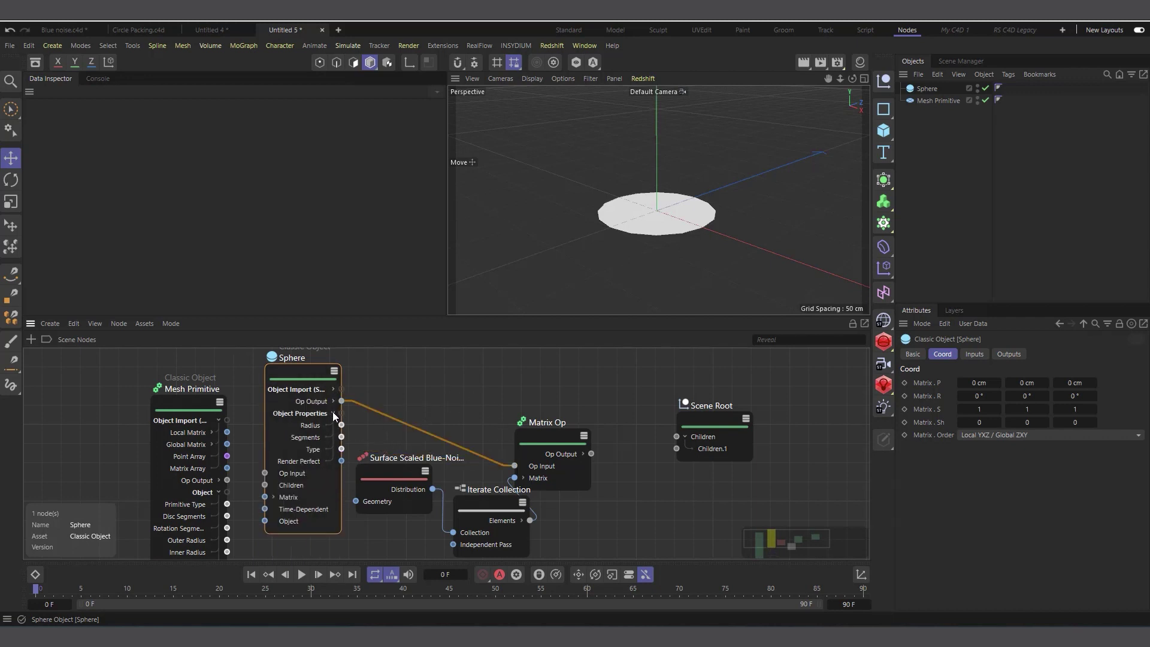
pyautogui.click(333, 415)
pyautogui.moveTo(302, 377); pyautogui.dragTo(293, 351)
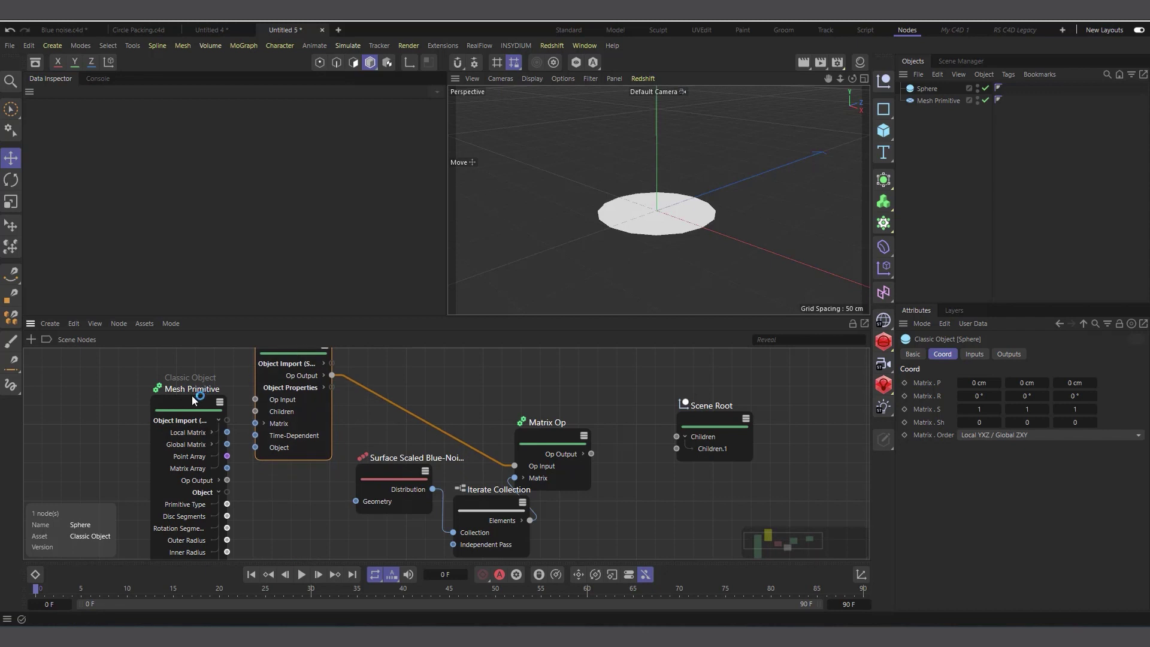
# Tidy the Mesh Primitive node's output groups and connect its Geometry output to the Surface Scaled Blue-Noise node's Geometry input.
pyautogui.moveTo(226, 423)
pyautogui.mouseDown()
pyautogui.moveTo(293, 450)
pyautogui.moveTo(233, 402)
pyautogui.moveTo(230, 411)
pyautogui.mouseUp()
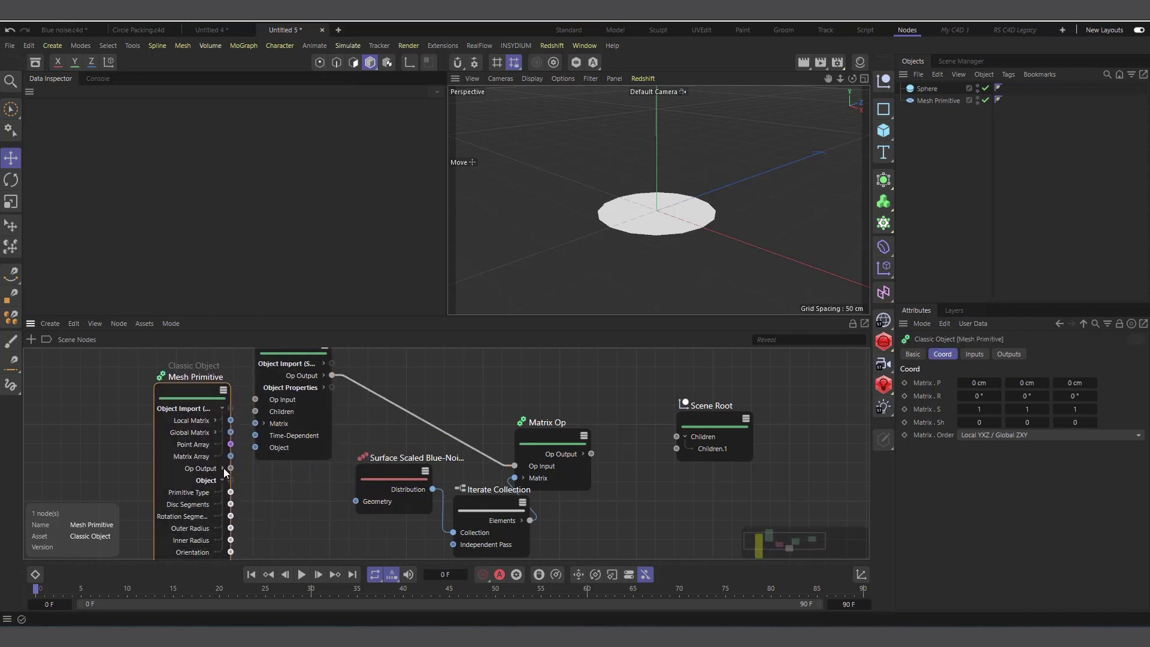
pyautogui.click(222, 408)
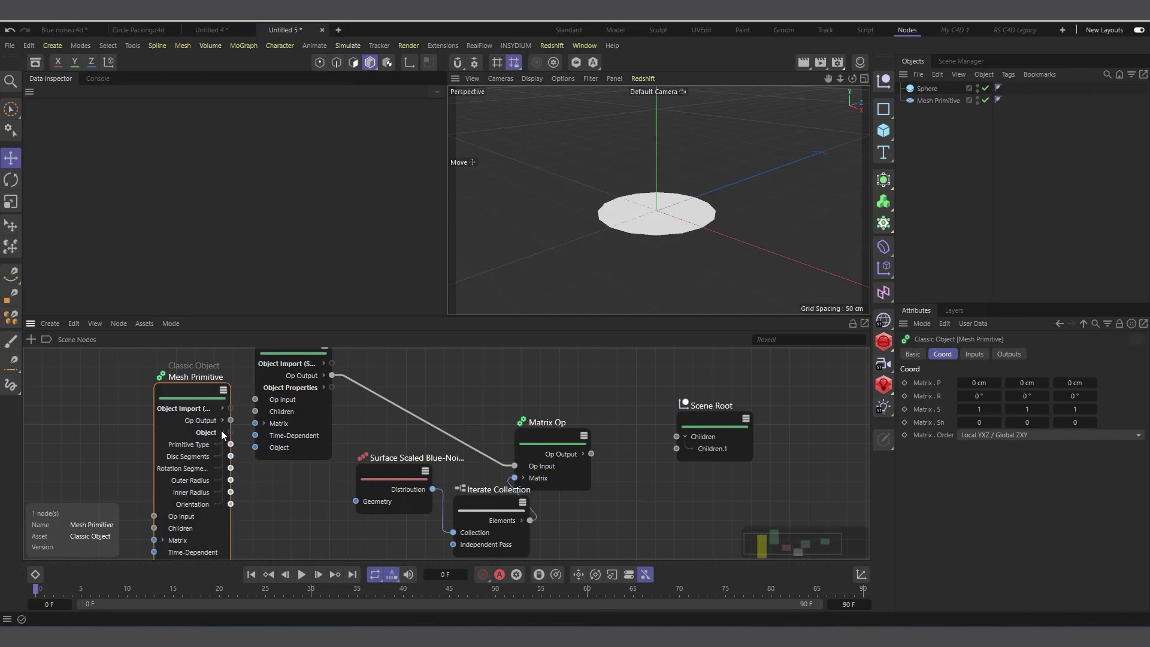
pyautogui.click(222, 433)
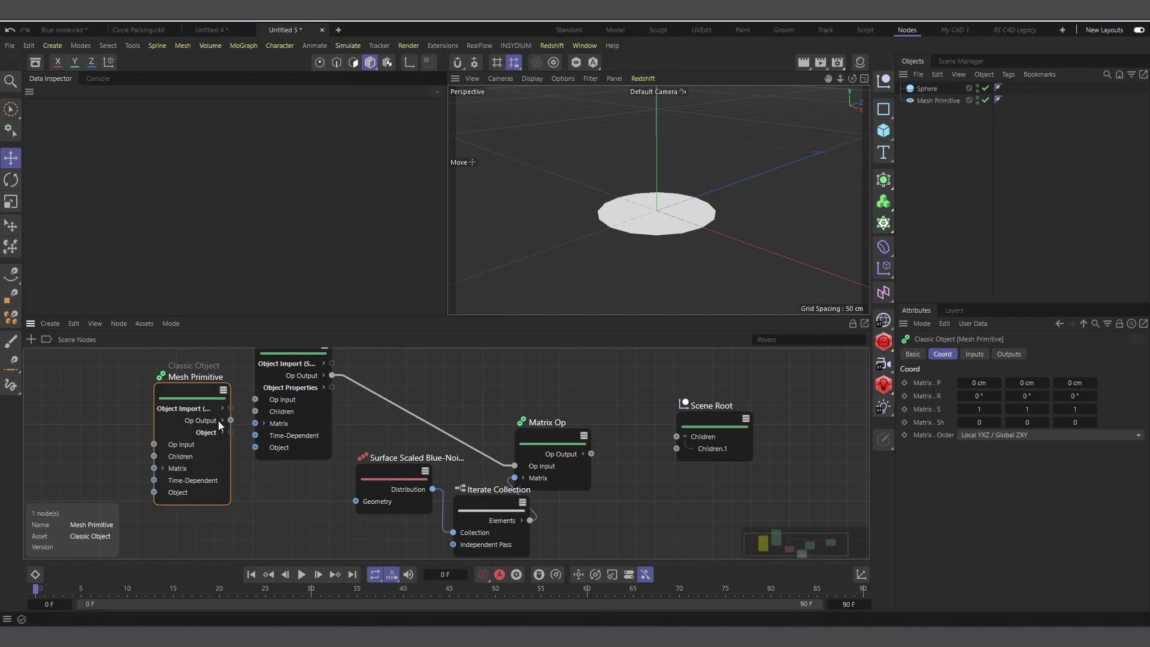
pyautogui.click(223, 421)
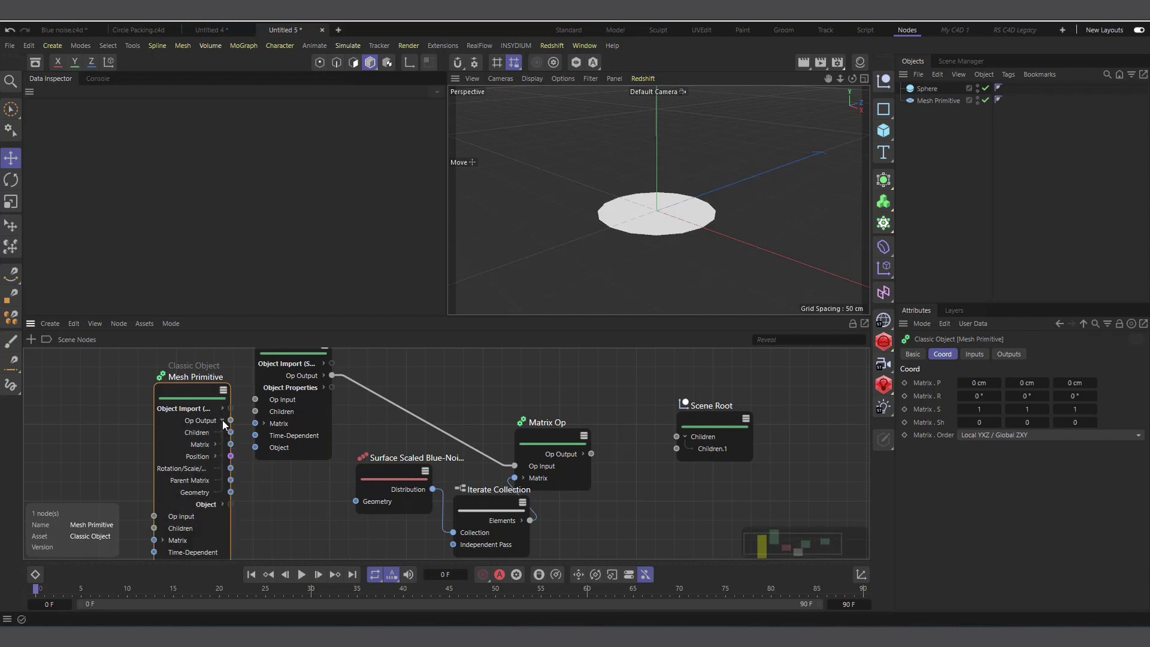
pyautogui.moveTo(204, 491); pyautogui.dragTo(359, 500)
pyautogui.moveTo(188, 389); pyautogui.dragTo(215, 436)
# Display the viewport in Gouraud Shading (Lines) and set the Mesh Primitive's Disc Segments to 7.
pyautogui.scroll(2, 663, 232)
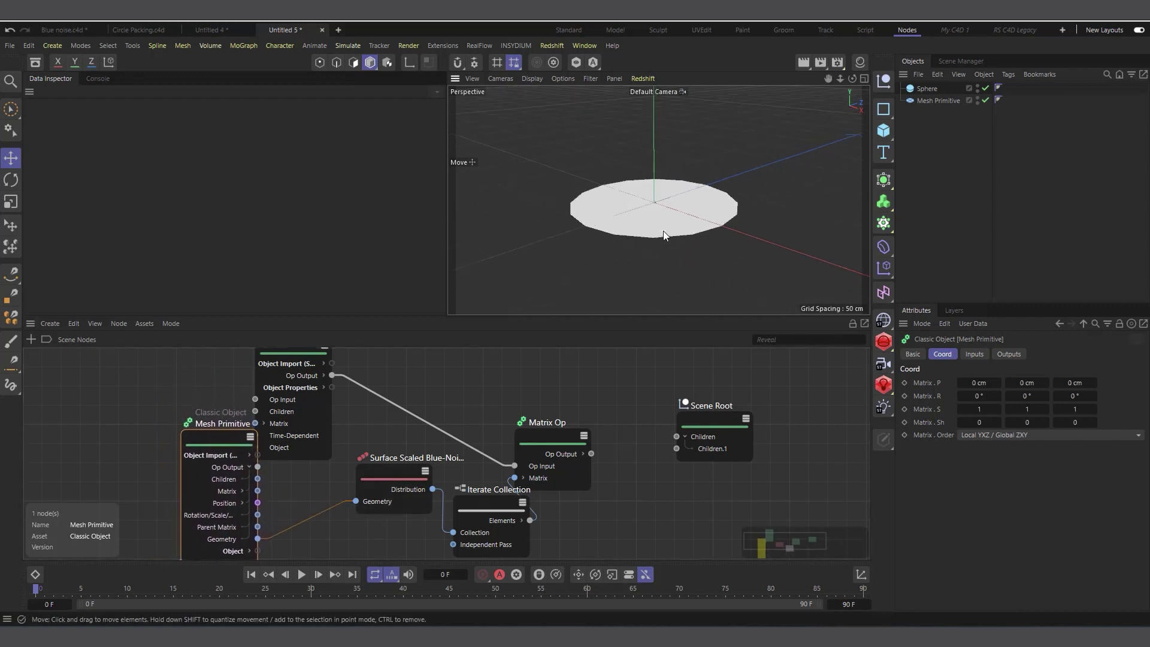
pyautogui.scroll(1, 664, 231)
pyautogui.click(393, 478)
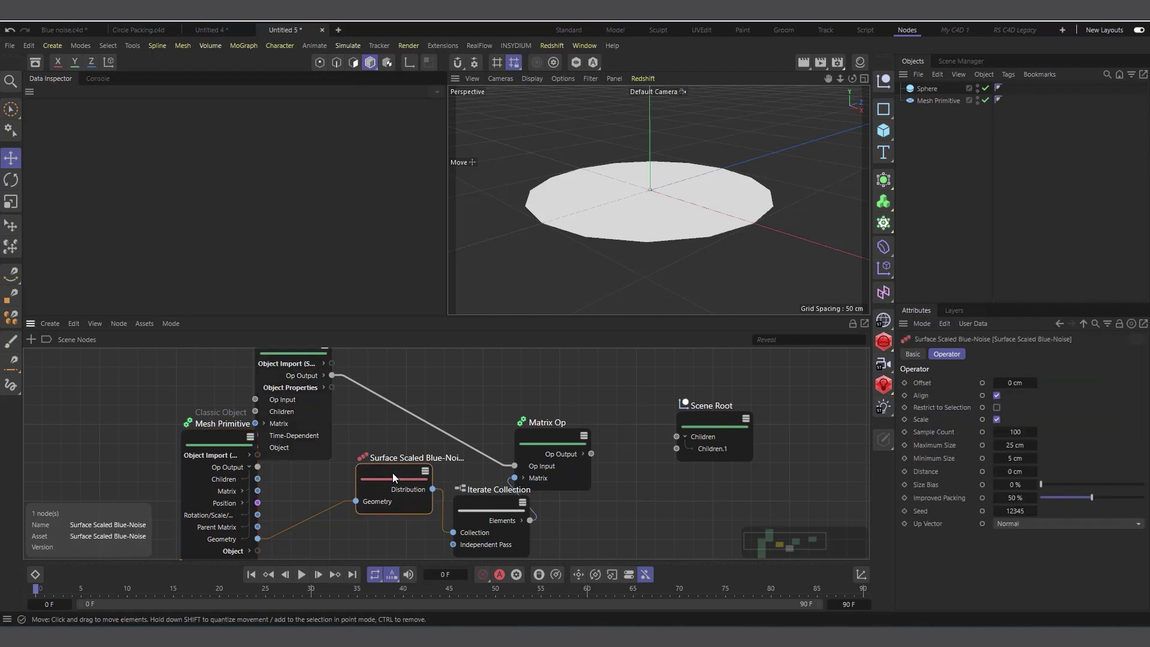
pyautogui.click(928, 100)
pyautogui.click(531, 78)
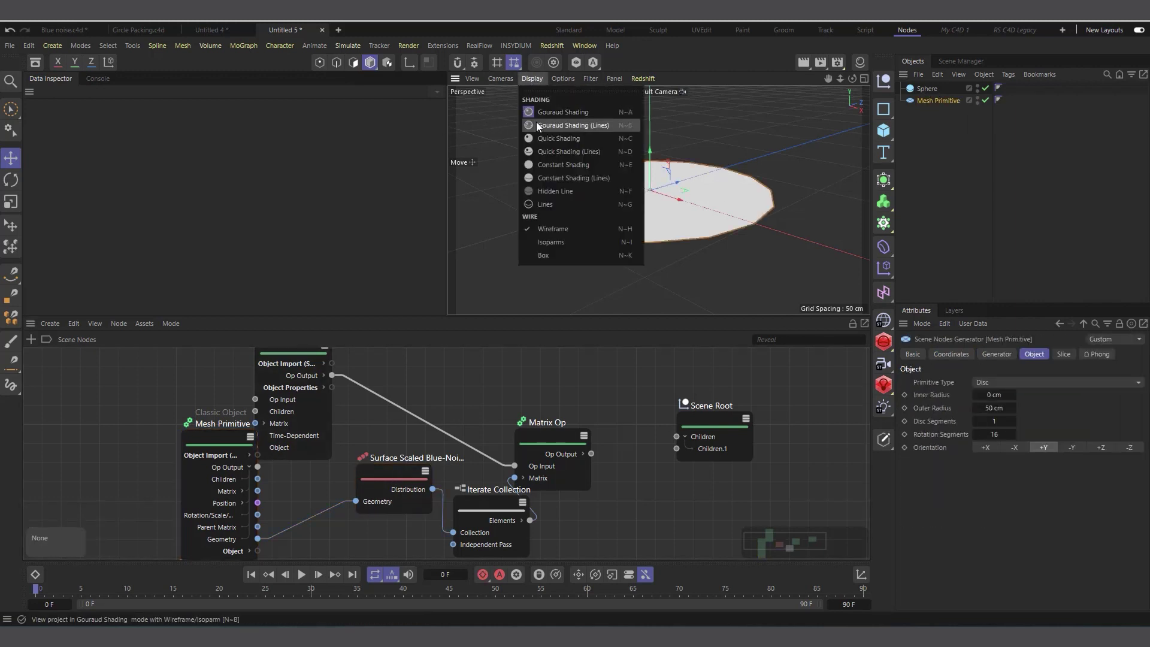
pyautogui.click(564, 125)
pyautogui.moveTo(852, 79); pyautogui.dragTo(940, 88)
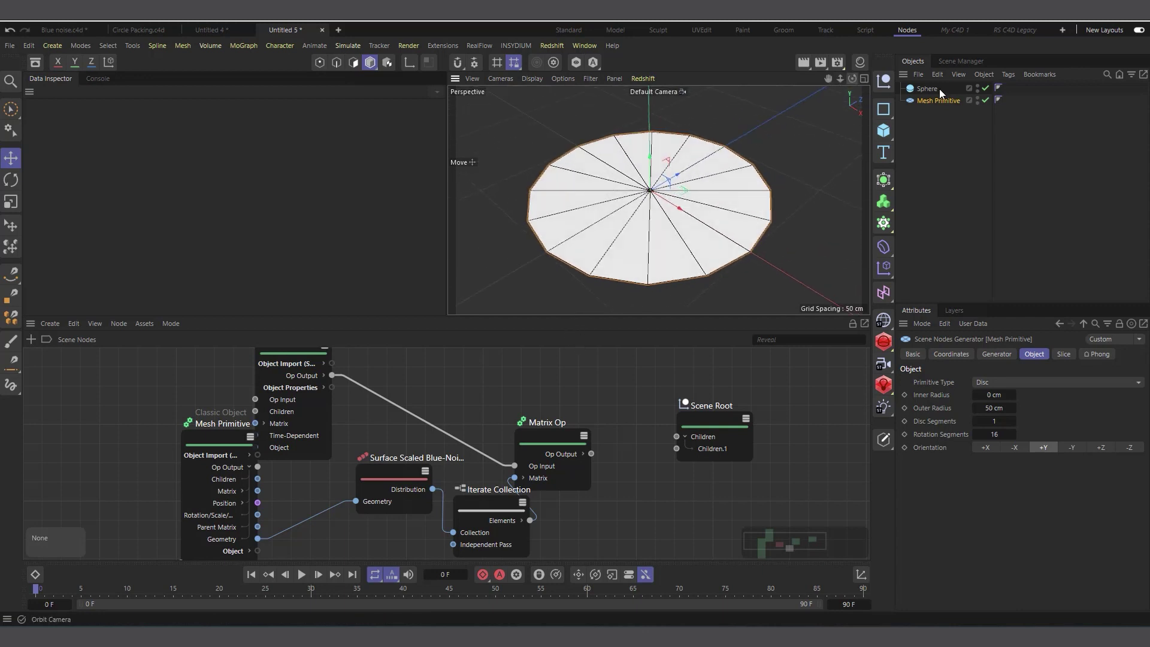
pyautogui.moveTo(1015, 420); pyautogui.dragTo(1015, 419)
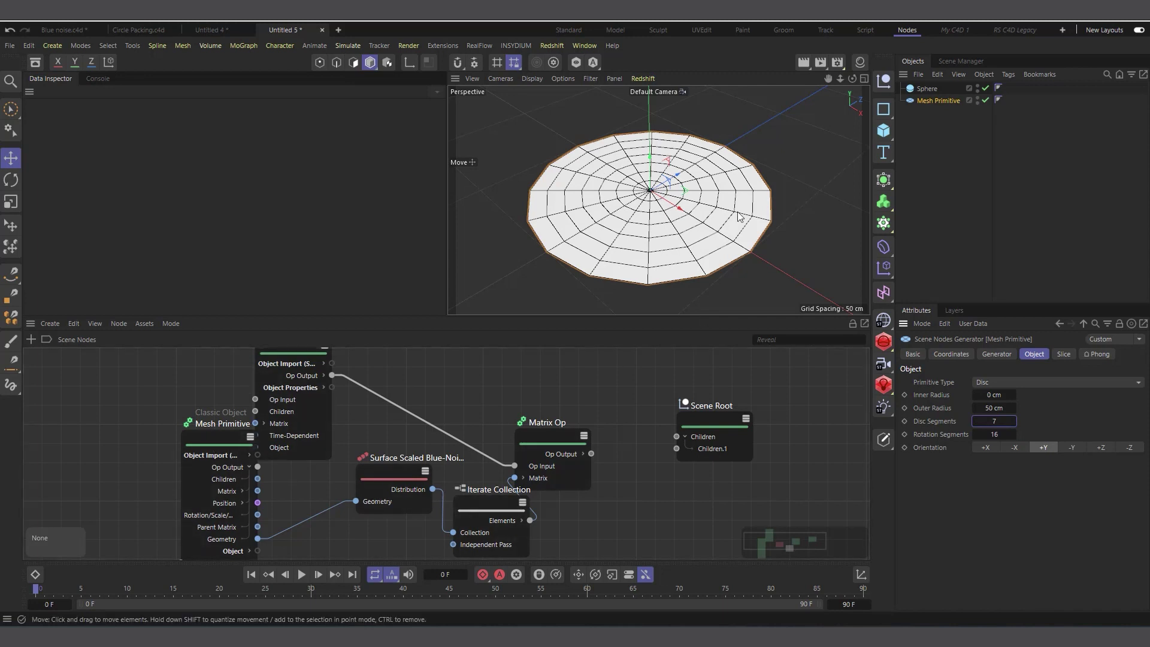
# Move the Matrix Op node closer to Scene Root and connect its Op Output to Scene Root's free child input.
pyautogui.moveTo(570, 441); pyautogui.dragTo(598, 418)
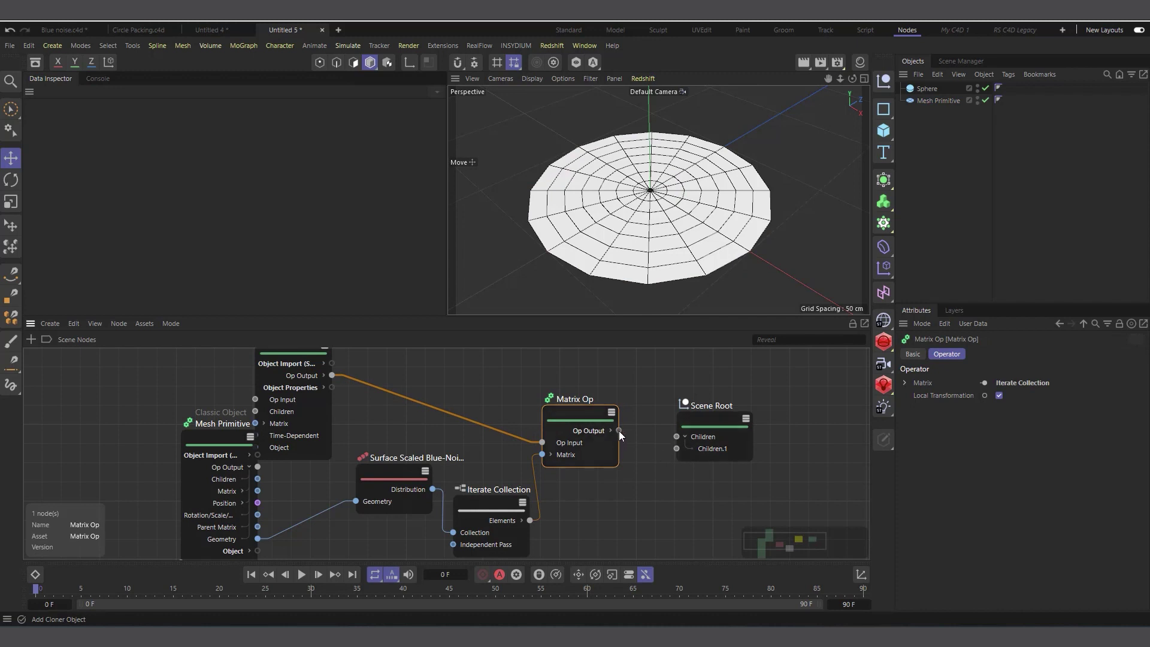
pyautogui.moveTo(619, 431); pyautogui.dragTo(677, 448)
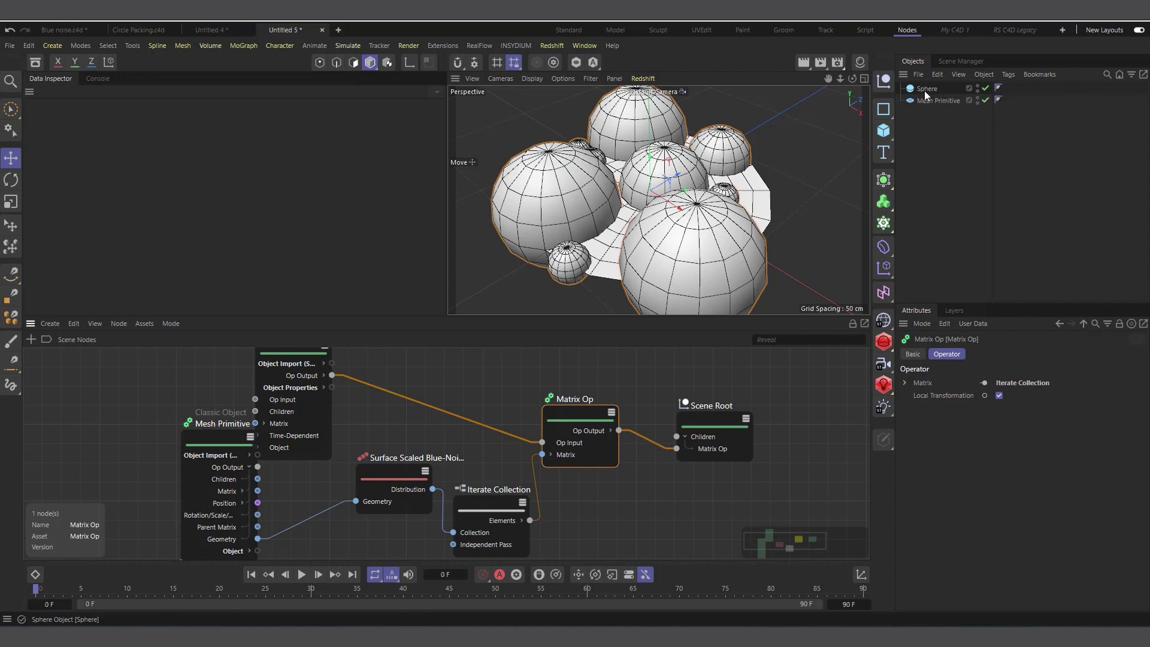
# Set the Surface Scaled Blue-Noise node's Sample Count to 322, Maximum Size to 5 cm and Minimum Size to 1 cm.
pyautogui.click(392, 469)
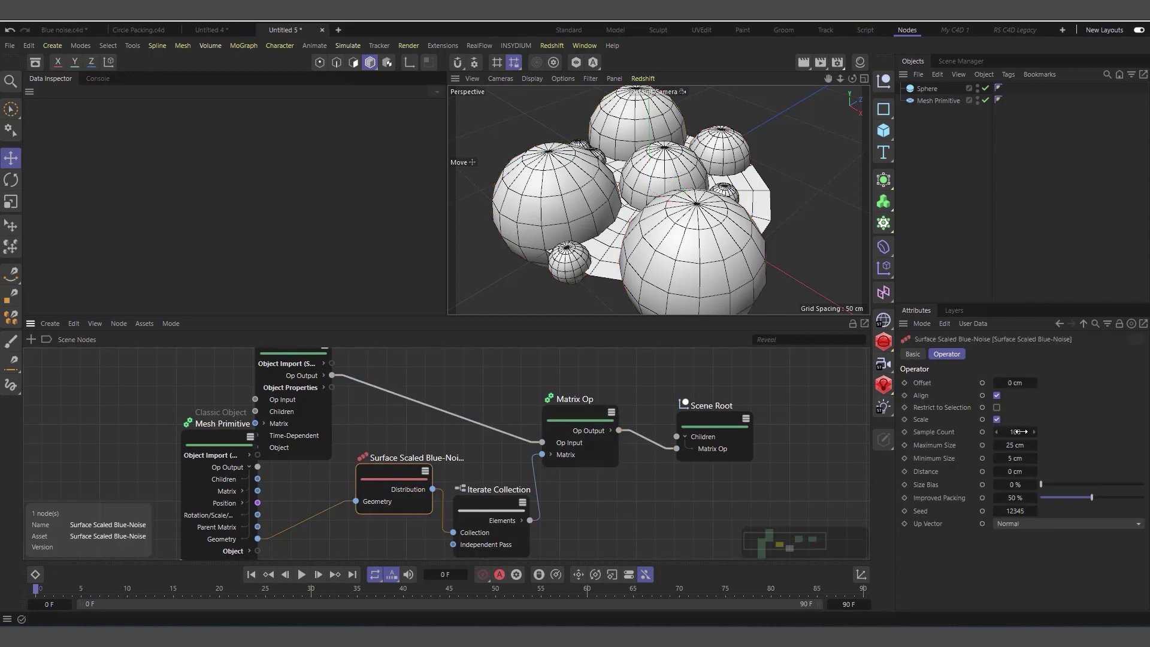
pyautogui.moveTo(1013, 432)
pyautogui.mouseDown()
pyautogui.moveTo(1026, 431)
pyautogui.moveTo(1012, 447)
pyautogui.mouseUp()
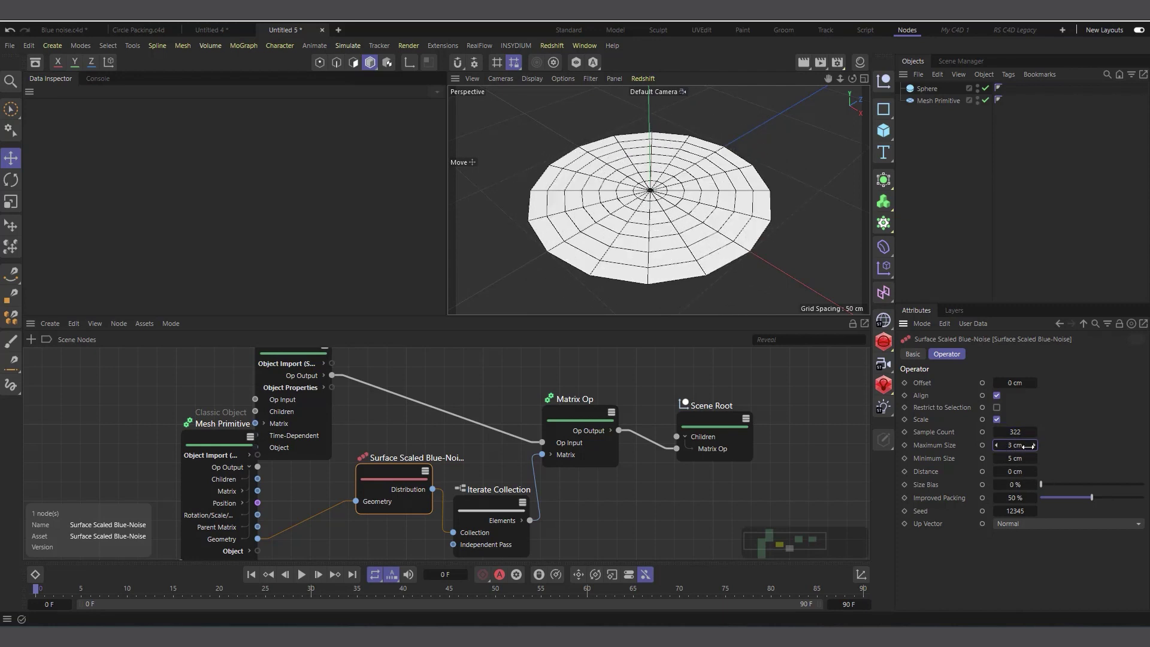
pyautogui.click(1034, 446)
pyautogui.click(1034, 447)
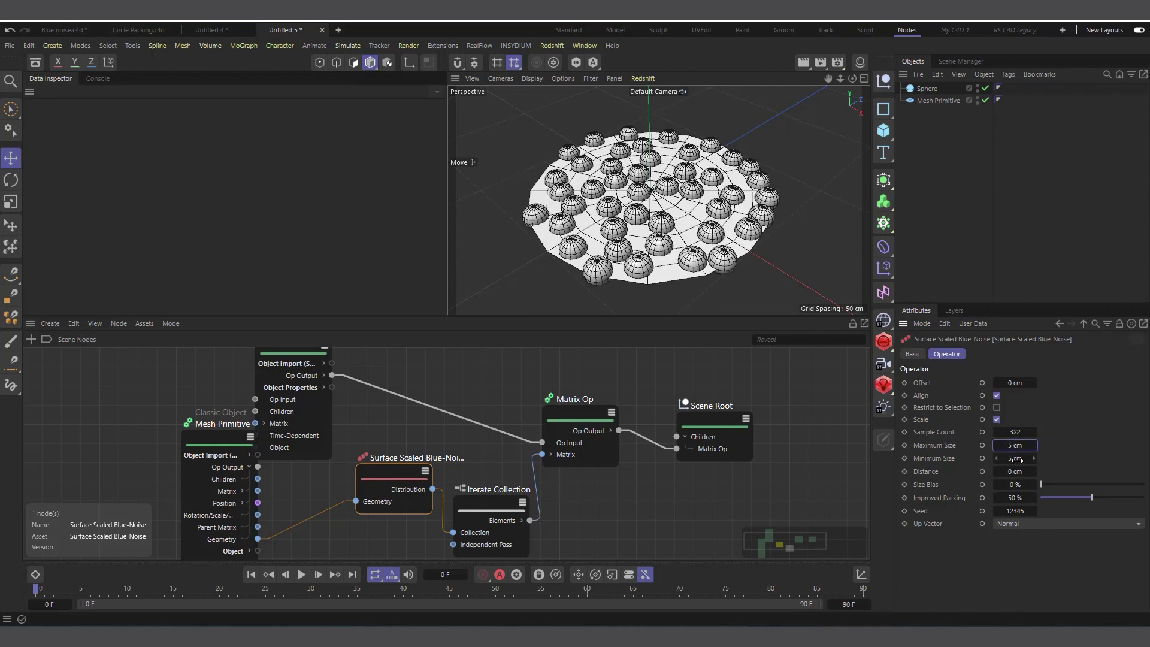
pyautogui.click(996, 459)
pyautogui.click(997, 458)
pyautogui.click(997, 458)
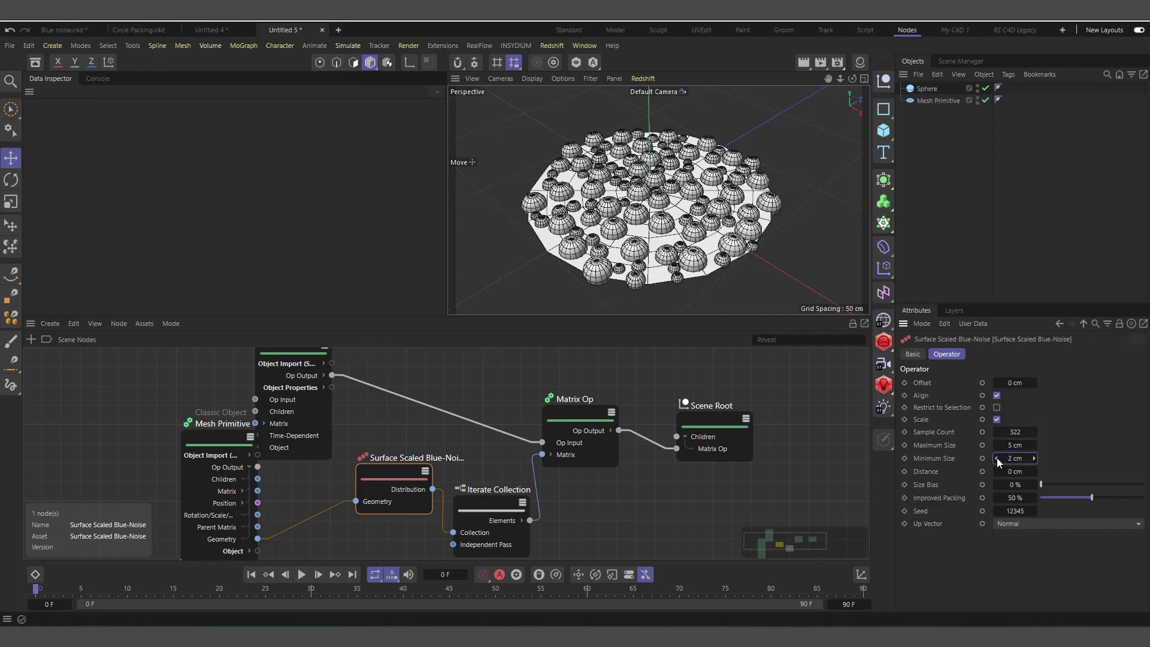
# Check the Sphere's settings, then try a Maximum Size of 7 cm and a changed Offset on the blue-noise node.
pyautogui.click(927, 88)
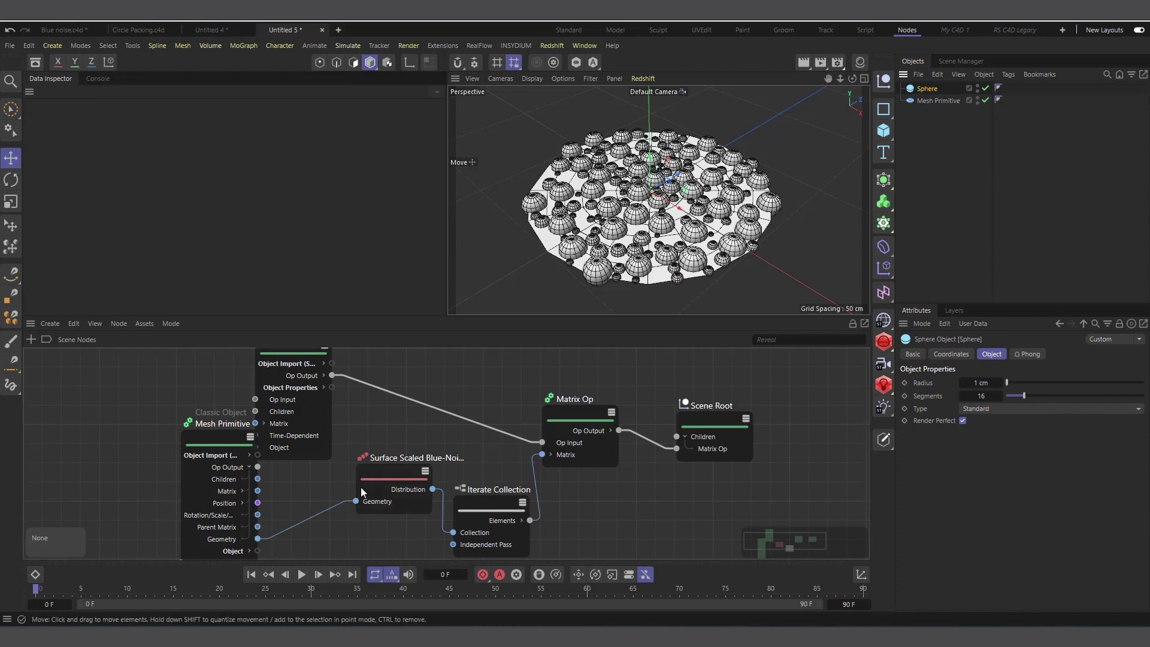
pyautogui.click(390, 488)
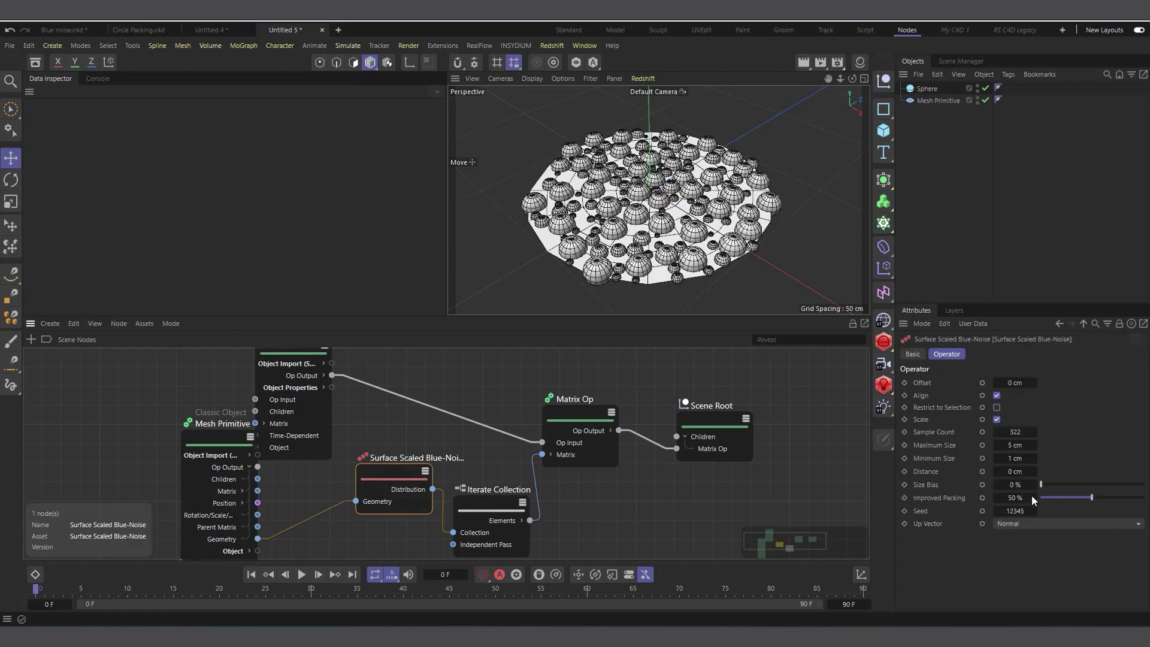
pyautogui.click(1034, 445)
pyautogui.click(1034, 445)
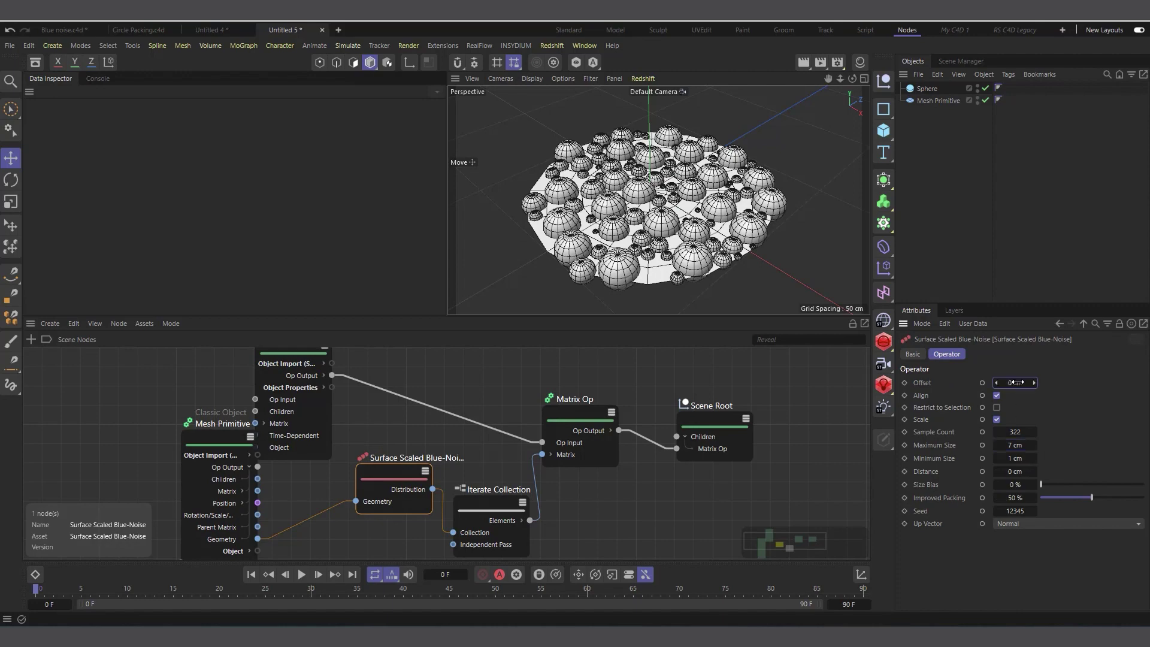
pyautogui.moveTo(1011, 384); pyautogui.dragTo(1014, 384)
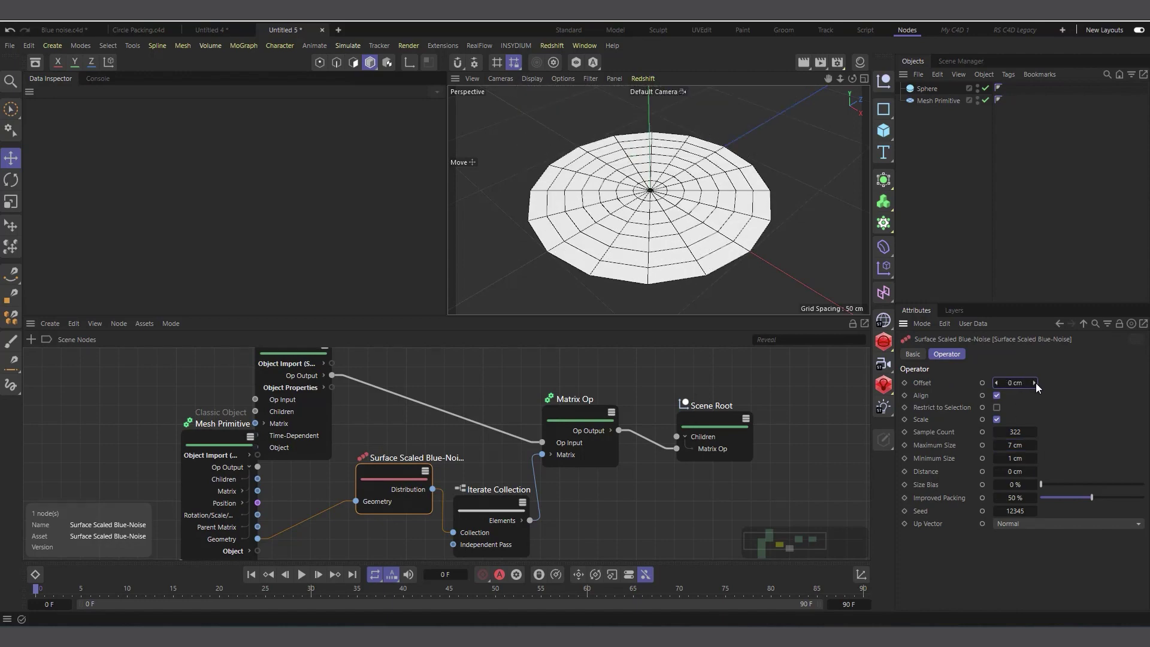
# Set the blue-noise node's Sample Count to 2148 and its Maximum Size to 5 cm.
pyautogui.moveTo(1018, 435); pyautogui.dragTo(1097, 423)
pyautogui.scroll(3, 629, 197)
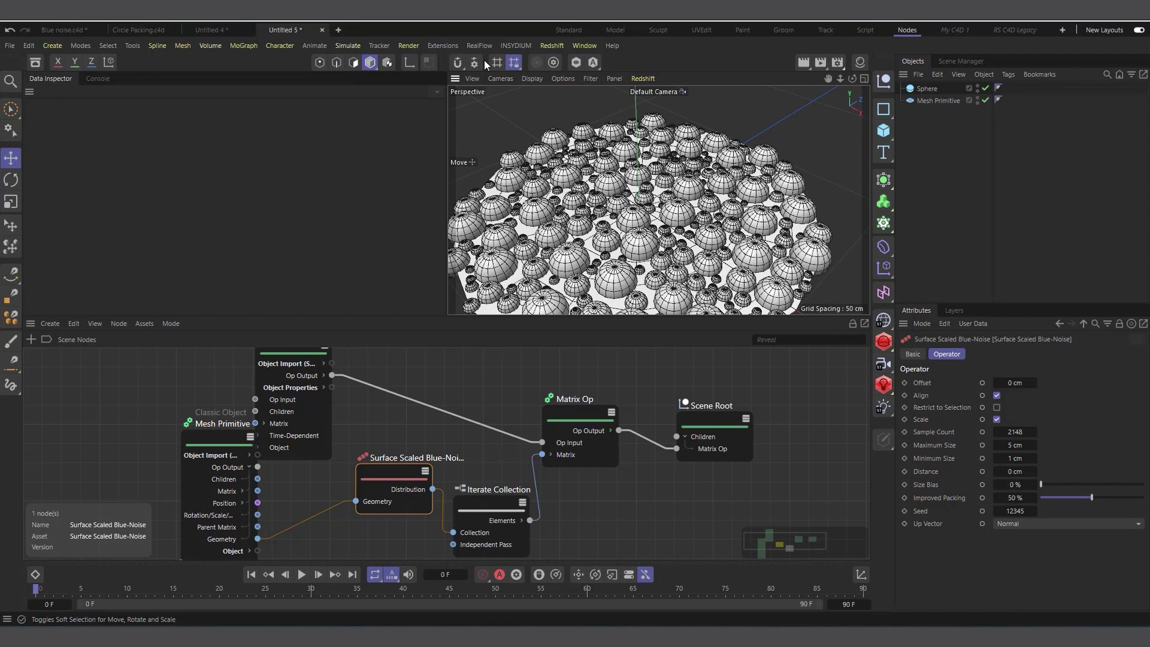
# Switch the viewport display to Gouraud Shading without lines.
pyautogui.click(531, 78)
pyautogui.click(546, 121)
pyautogui.scroll(-4, 647, 211)
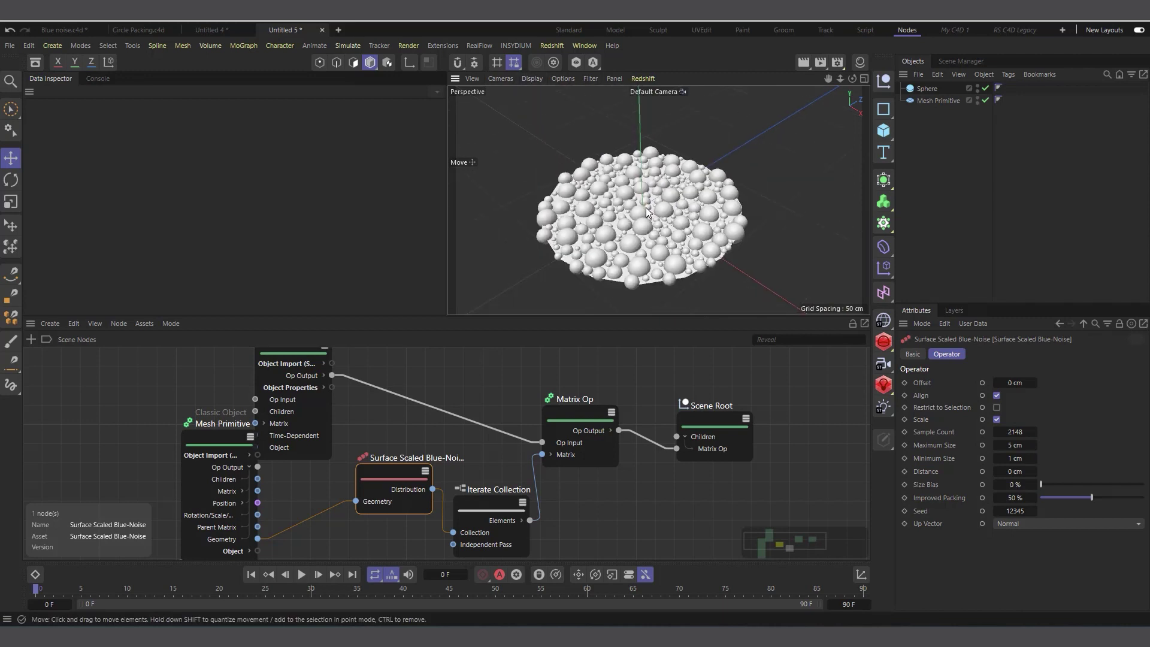
pyautogui.scroll(1, 647, 210)
pyautogui.scroll(3, 646, 211)
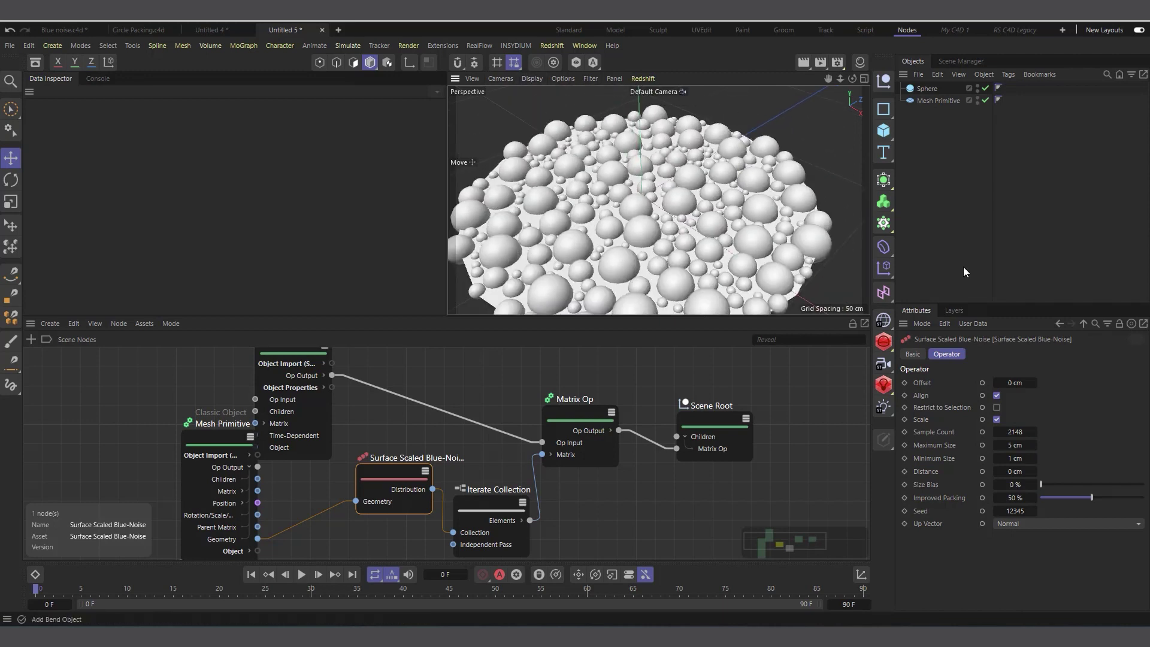
# Raise the blue-noise node's Sample Count to 3879.
pyautogui.moveTo(1017, 437)
pyautogui.mouseDown()
pyautogui.moveTo(1043, 430)
pyautogui.moveTo(1005, 429)
pyautogui.moveTo(1052, 430)
pyautogui.moveTo(1016, 429)
pyautogui.mouseUp()
pyautogui.scroll(-3, 665, 192)
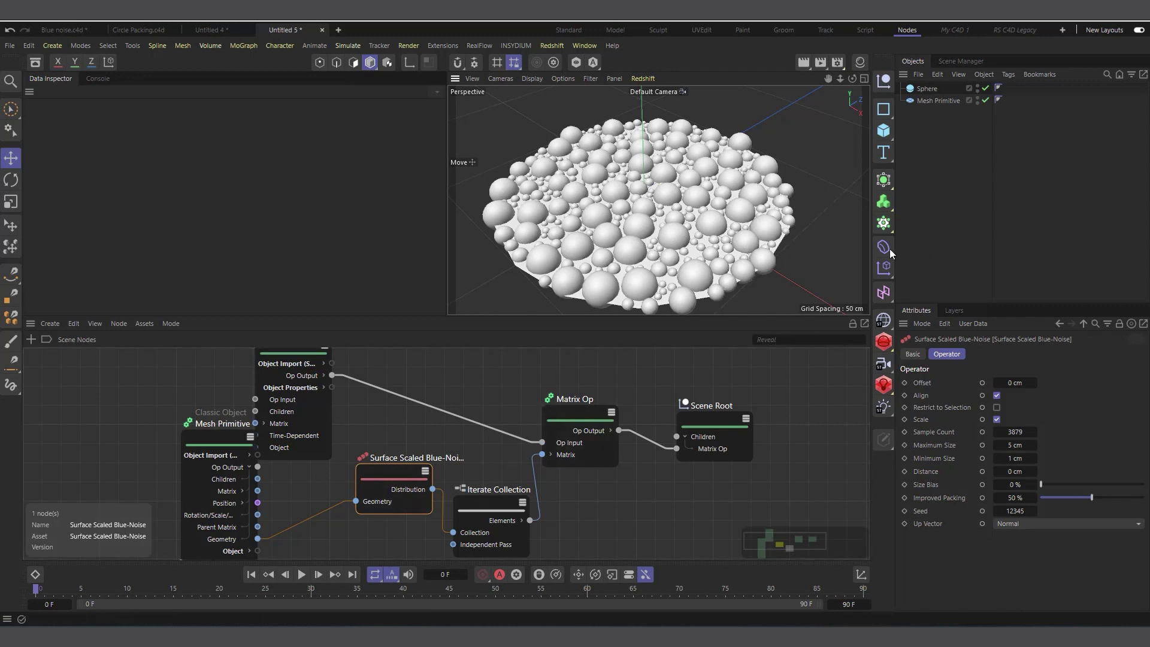
# Review the Mesh Primitive and Sphere settings and examine the packed spheres on the disc from different views.
pyautogui.click(884, 222)
pyautogui.click(931, 178)
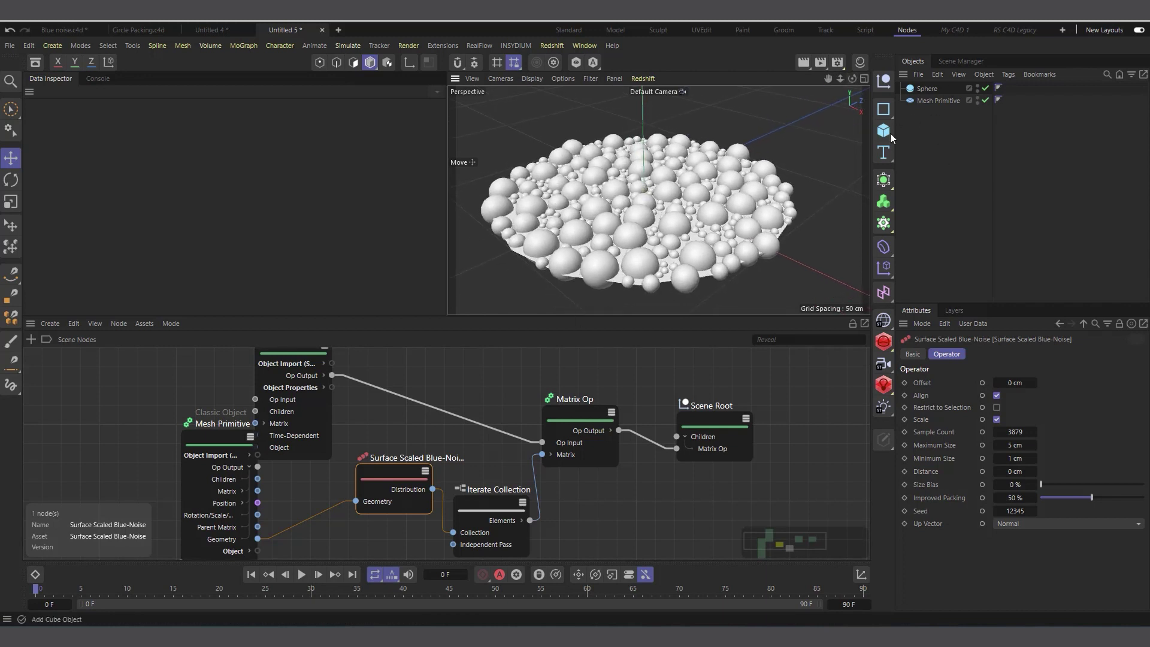
pyautogui.click(935, 101)
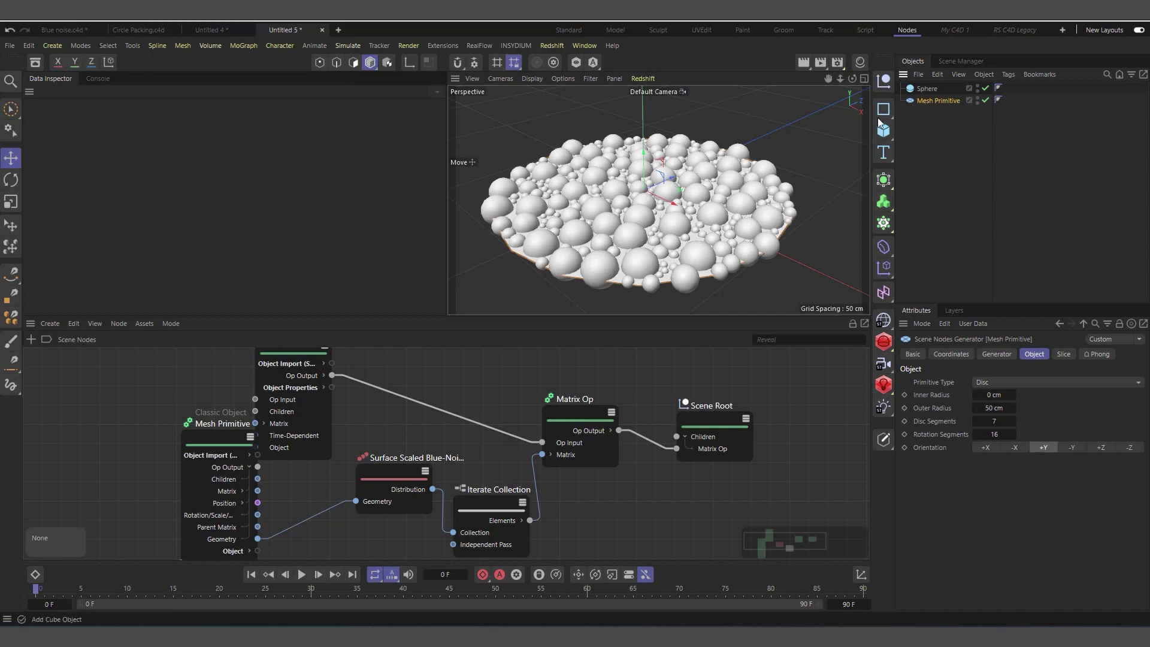
pyautogui.click(926, 90)
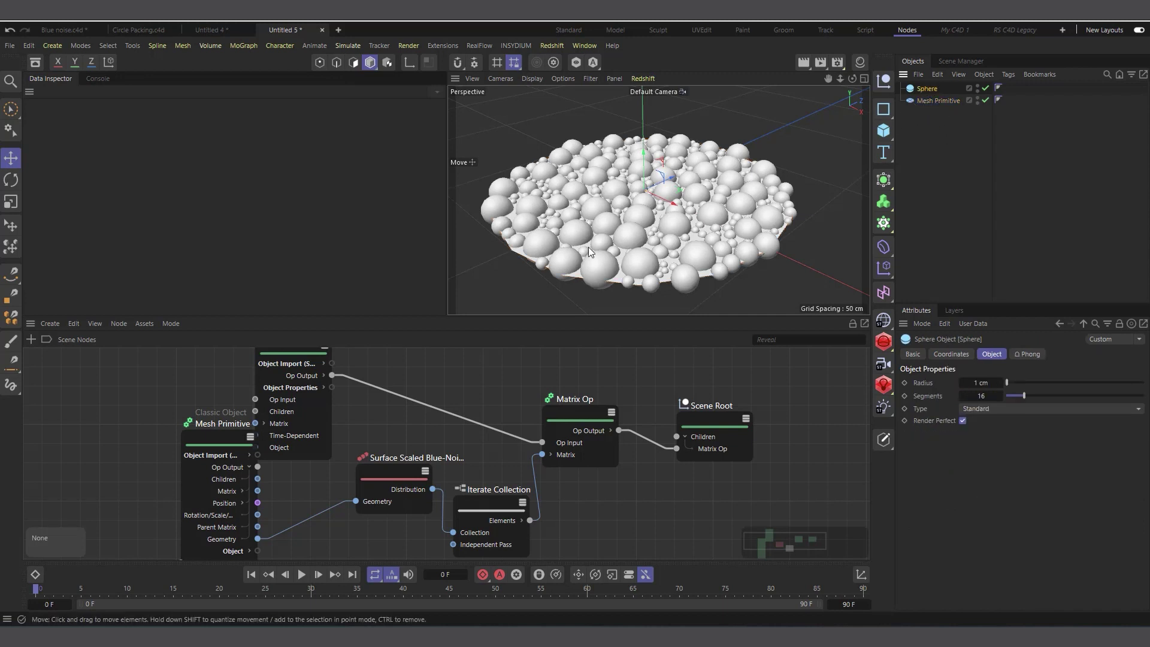
pyautogui.scroll(2, 579, 242)
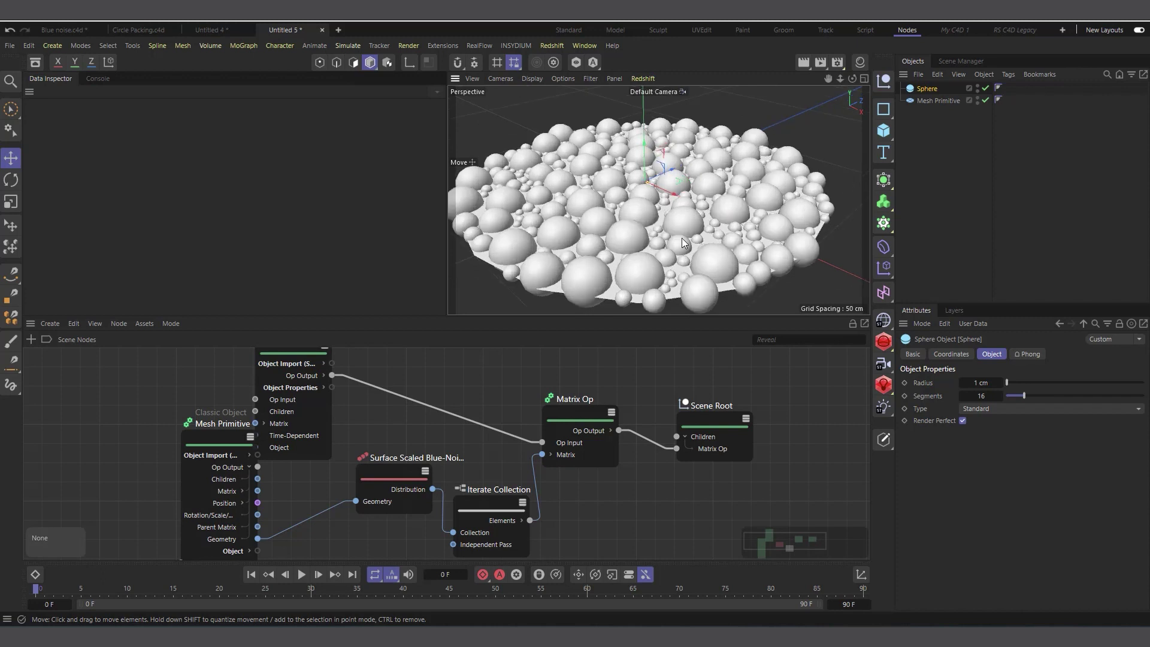
pyautogui.click(681, 221)
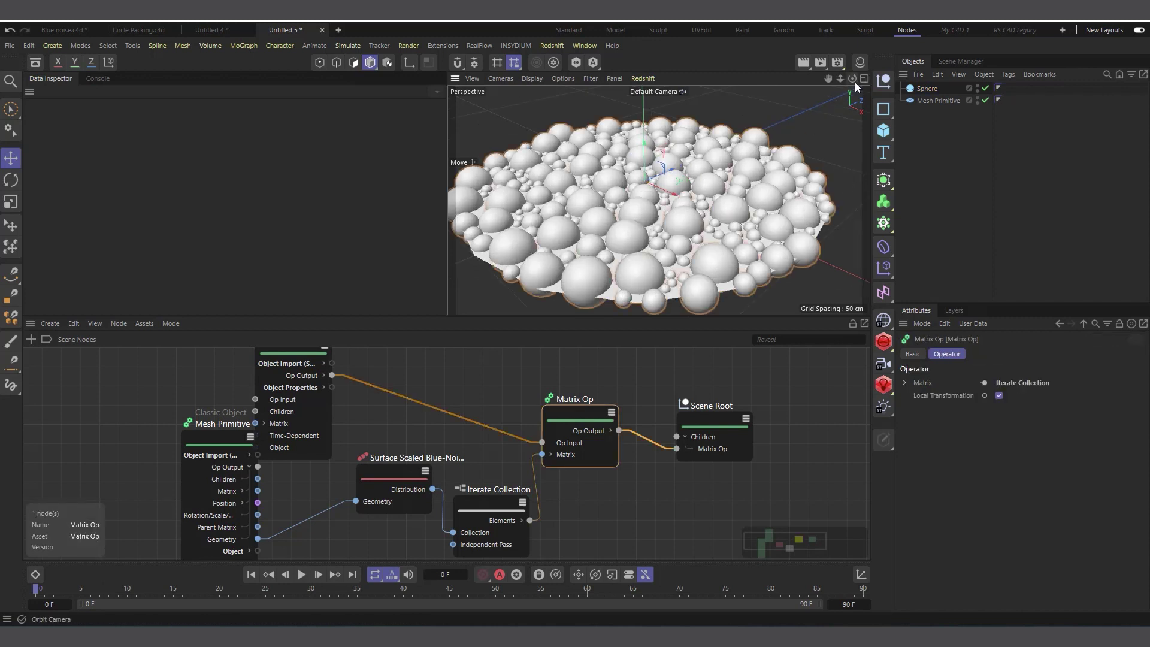
pyautogui.moveTo(855, 82); pyautogui.dragTo(561, 449)
pyautogui.scroll(-1, 386, 446)
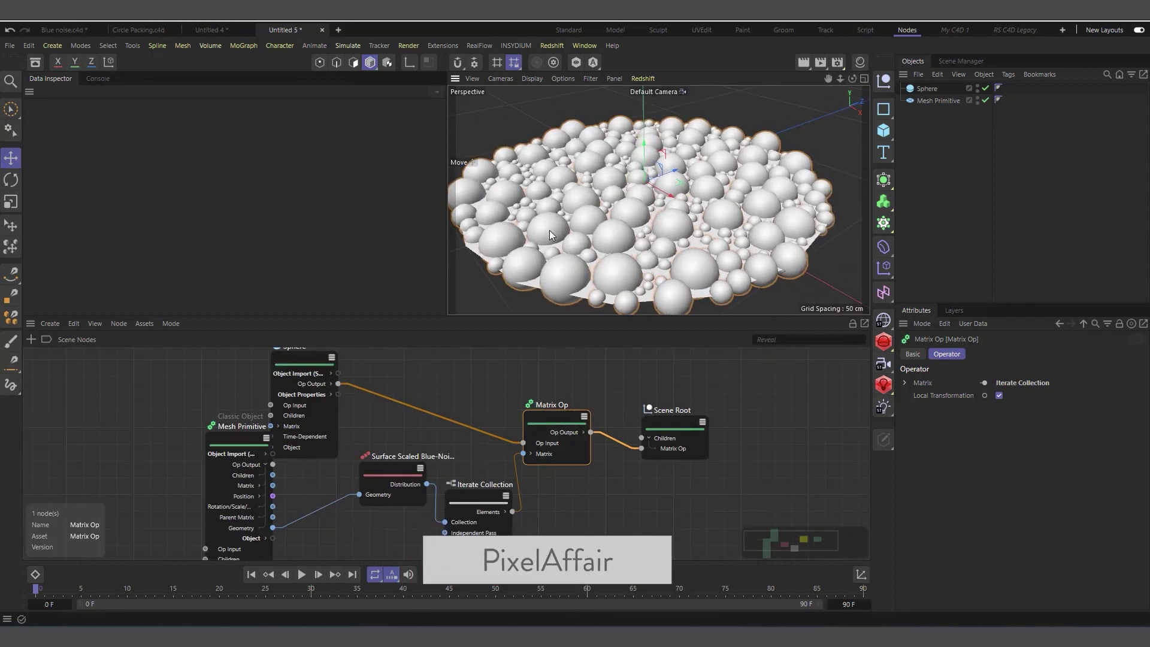
pyautogui.scroll(-2, 650, 217)
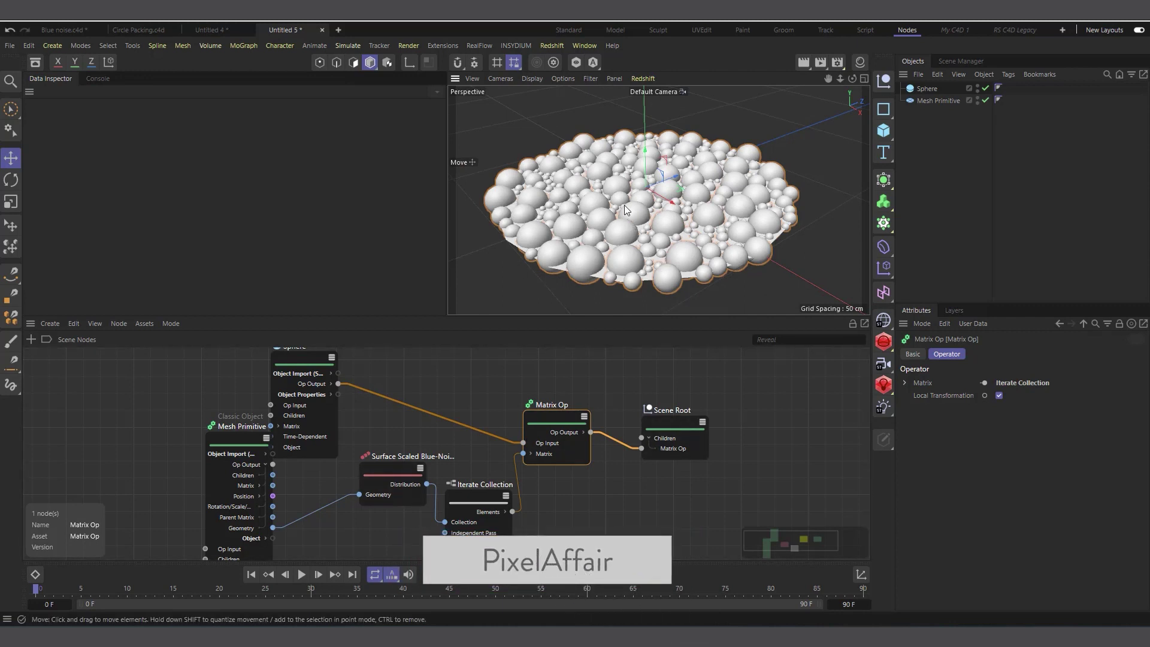
# Switch to the Untitled 4 project and convert its C-shaped circle packing to classic objects with Current Scene State to Classic.
pyautogui.click(211, 29)
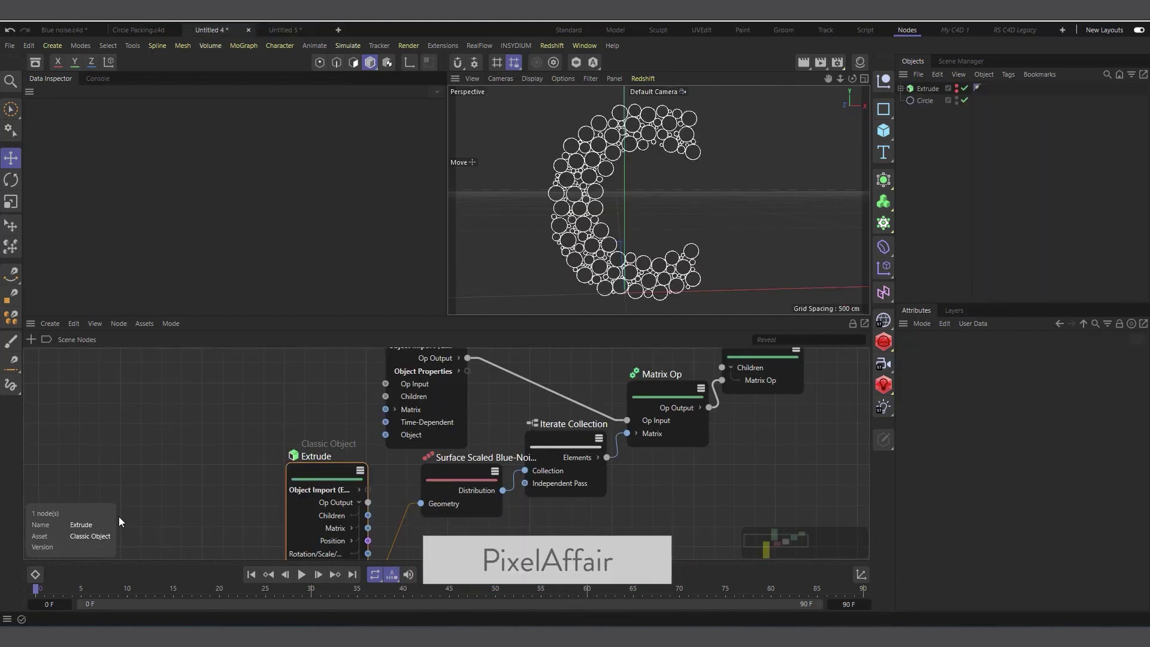
pyautogui.scroll(-2, 550, 259)
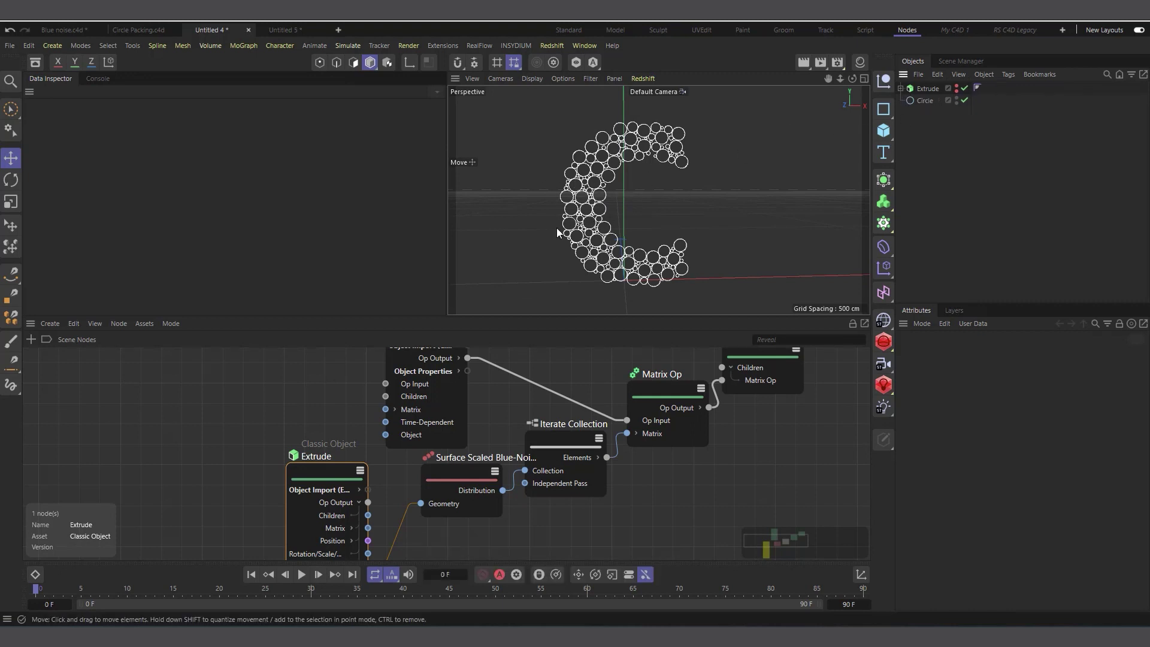
pyautogui.scroll(2, 557, 233)
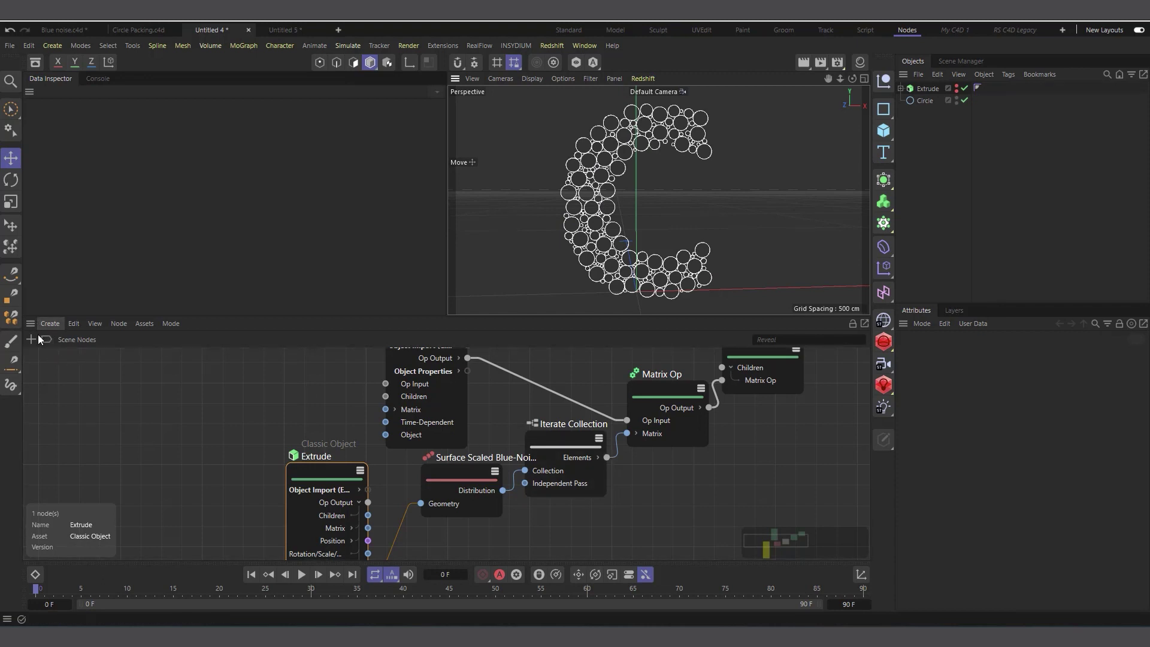
pyautogui.click(74, 324)
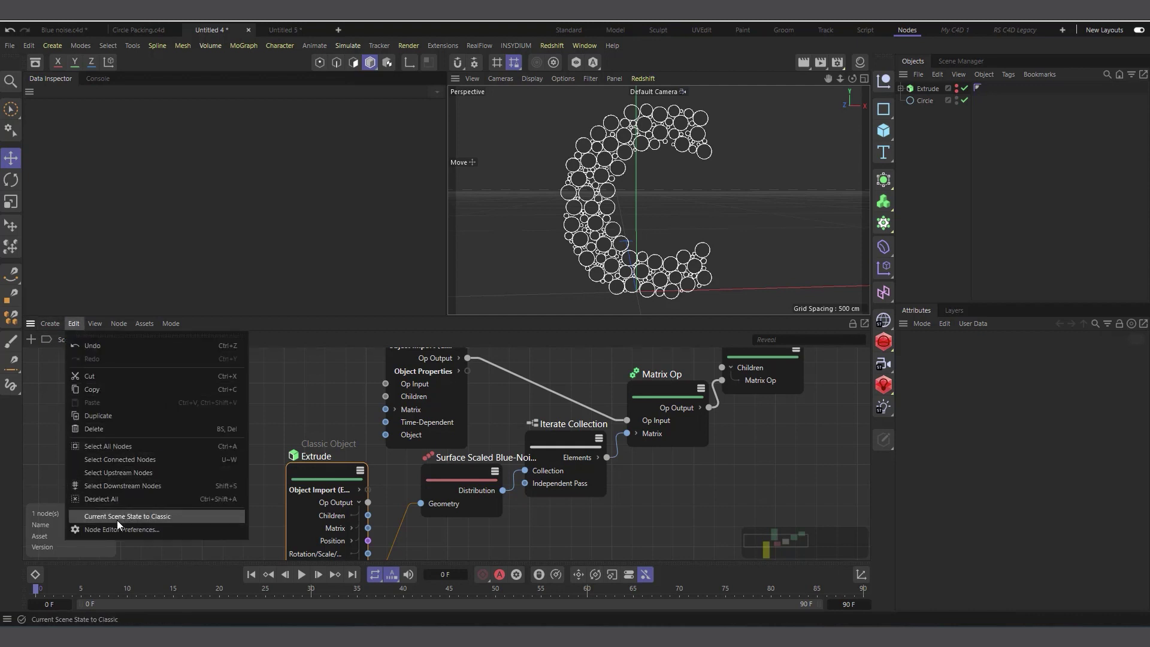
pyautogui.click(166, 518)
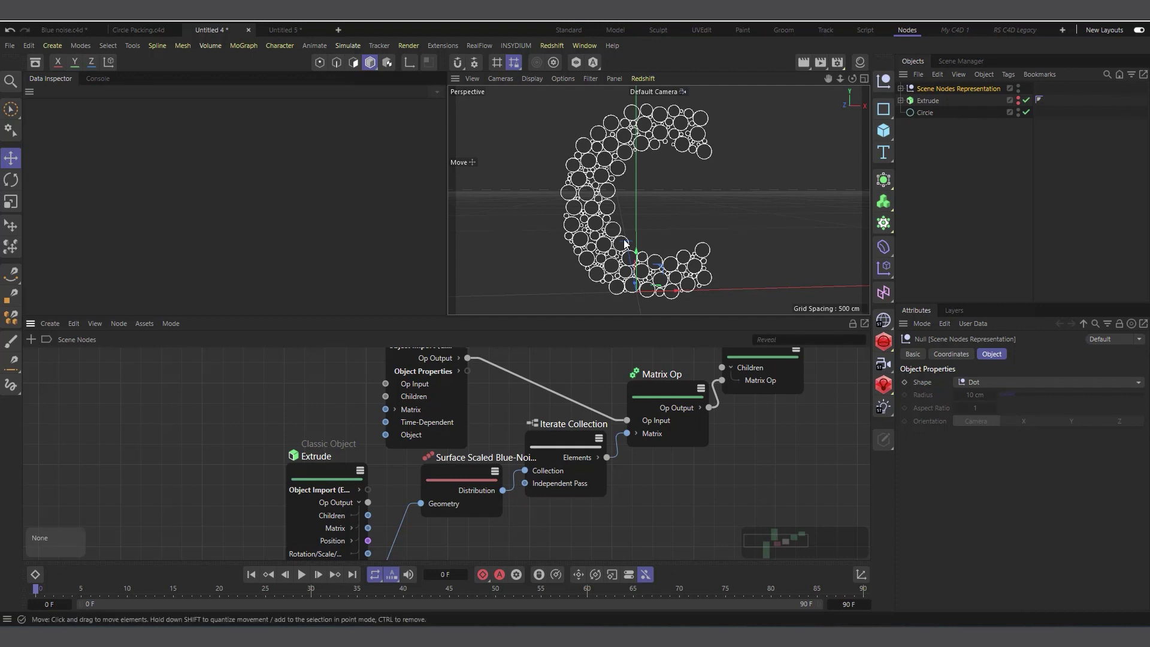
# Disable the original Extrude and Circle objects so only the converted circle packing stays active.
pyautogui.click(1026, 102)
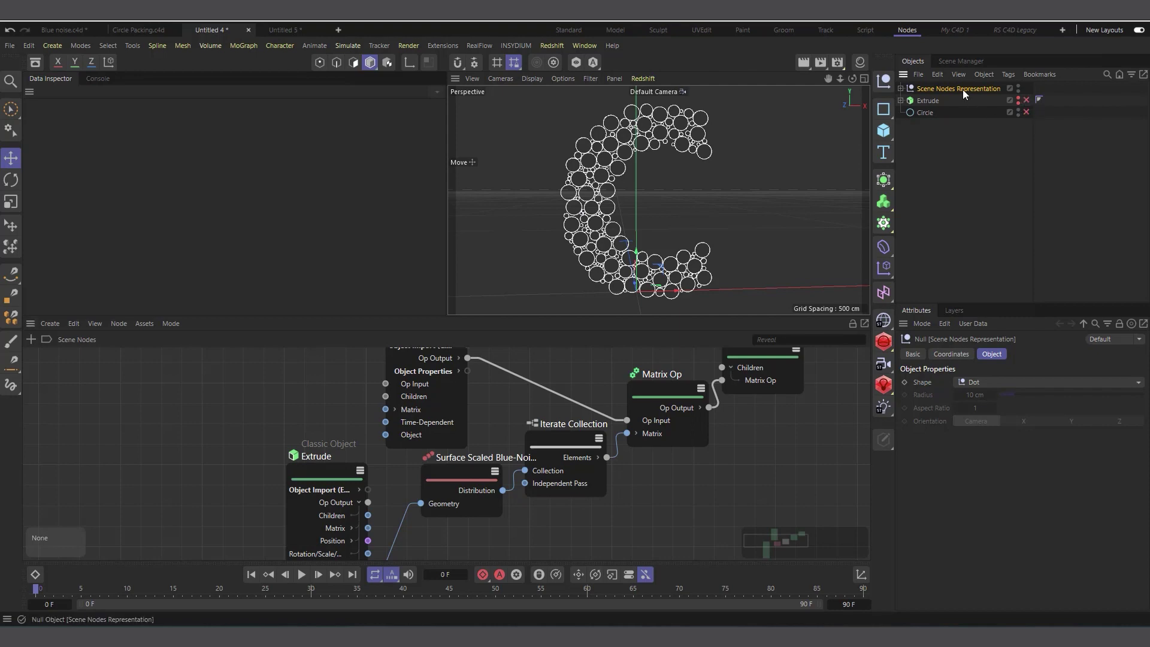
pyautogui.moveTo(634, 243); pyautogui.dragTo(662, 205)
pyautogui.hotkey('ctrl', 'z')
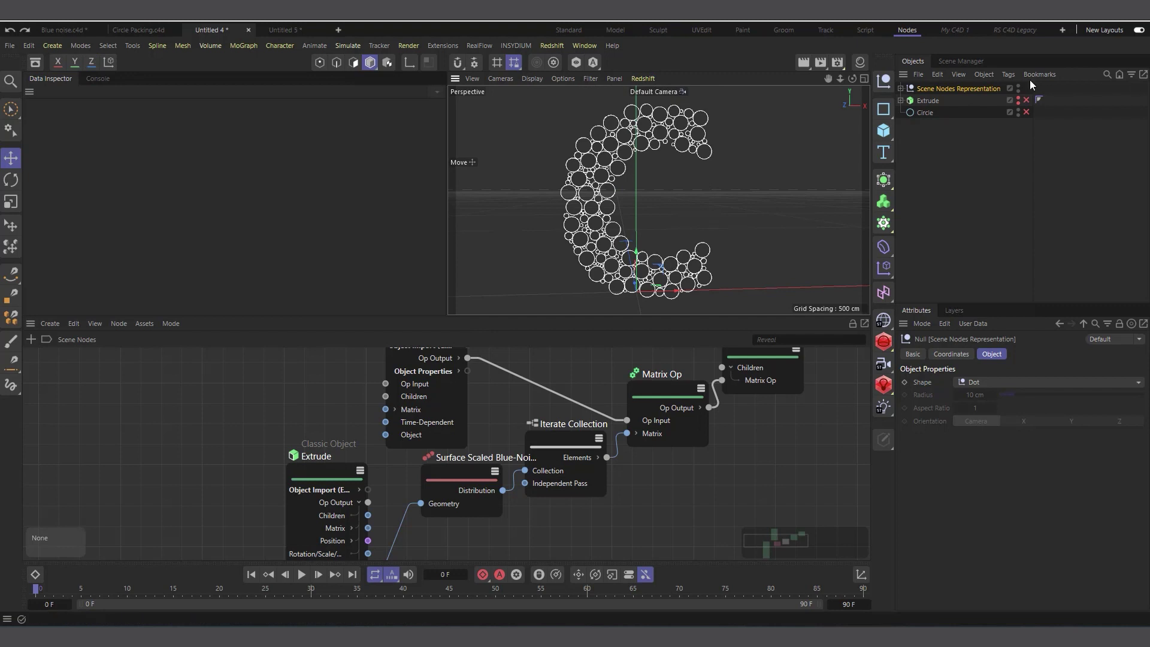
# Examine the Meshes and Hierarchy groups inside Scene Nodes Representation, and collapse the object tree again.
pyautogui.click(901, 89)
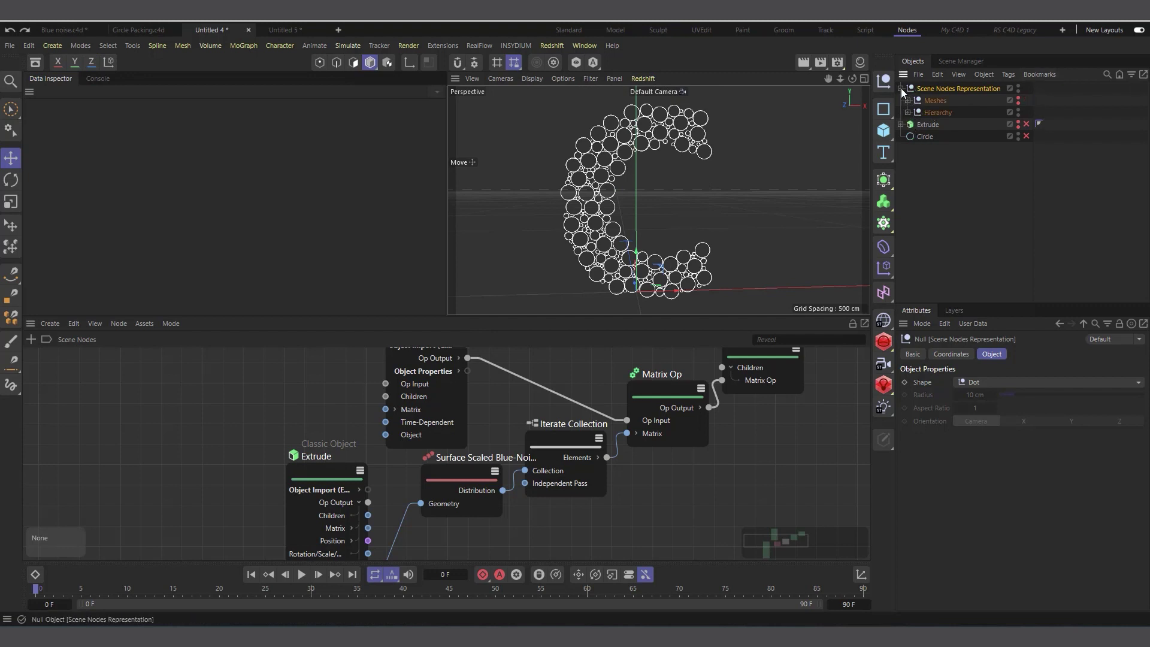
pyautogui.click(908, 100)
pyautogui.click(910, 124)
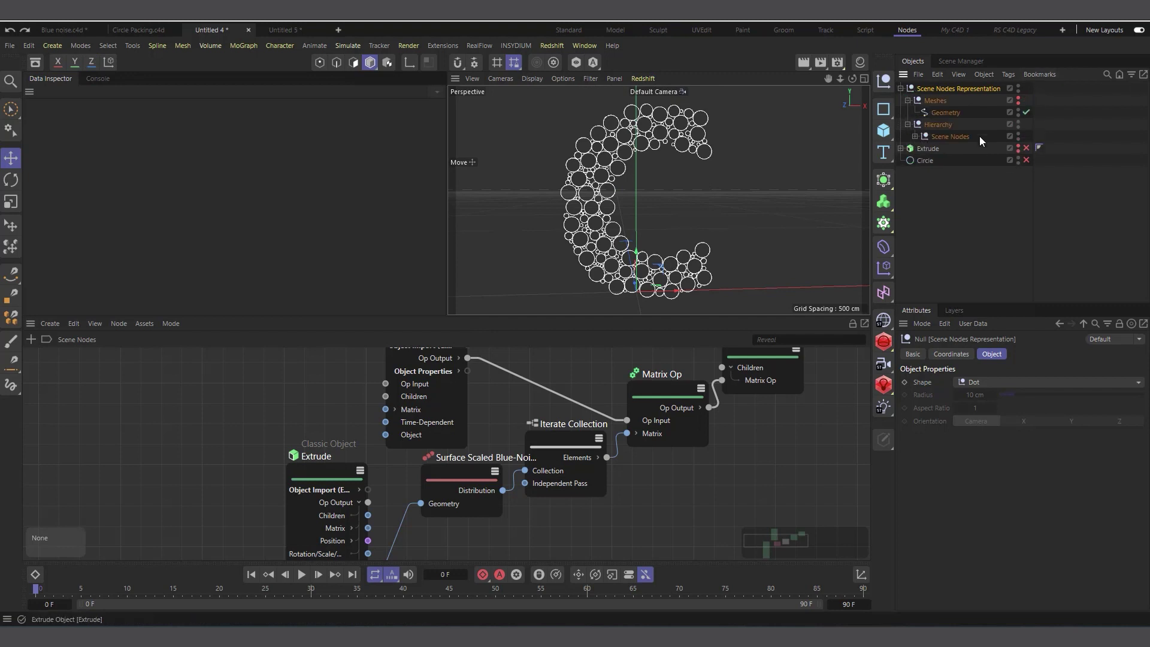
pyautogui.click(908, 124)
pyautogui.click(900, 89)
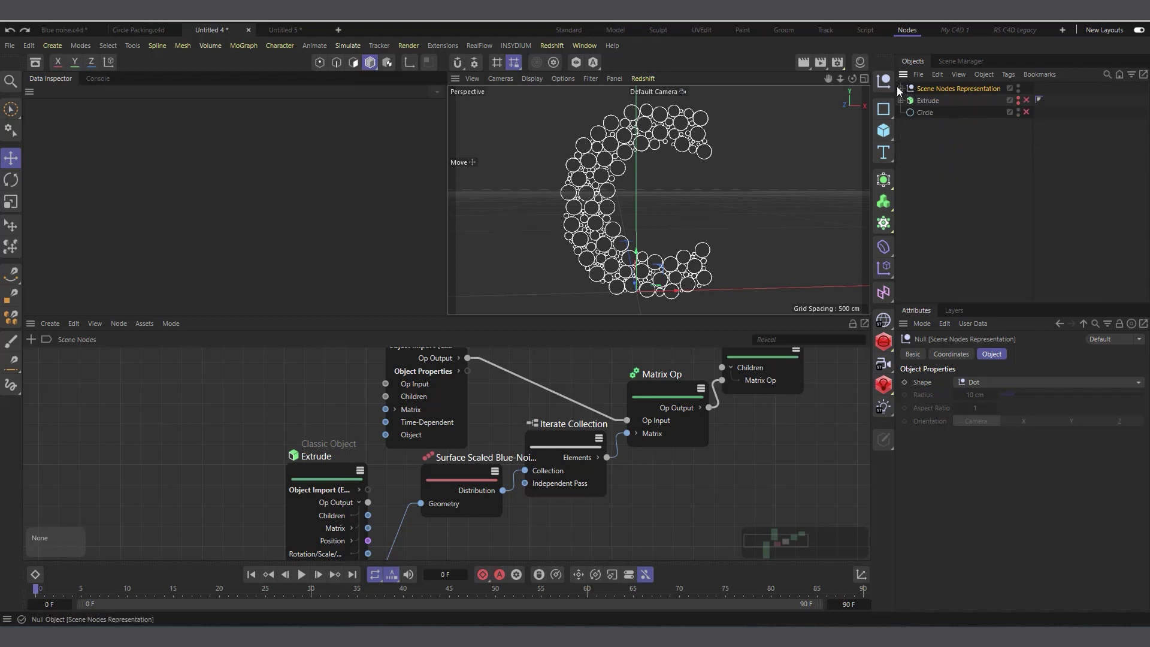
# Select Scene Nodes Representation with all its children and merge them into one spline using Connect Objects + Delete.
pyautogui.middleClick(937, 88)
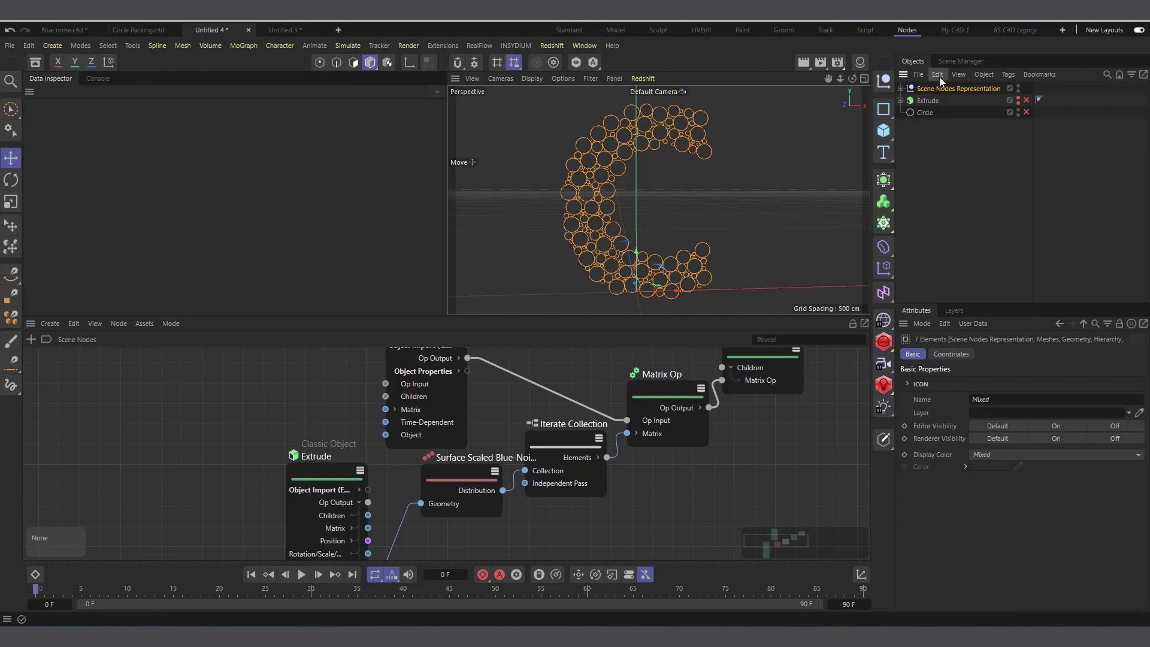
pyautogui.click(938, 75)
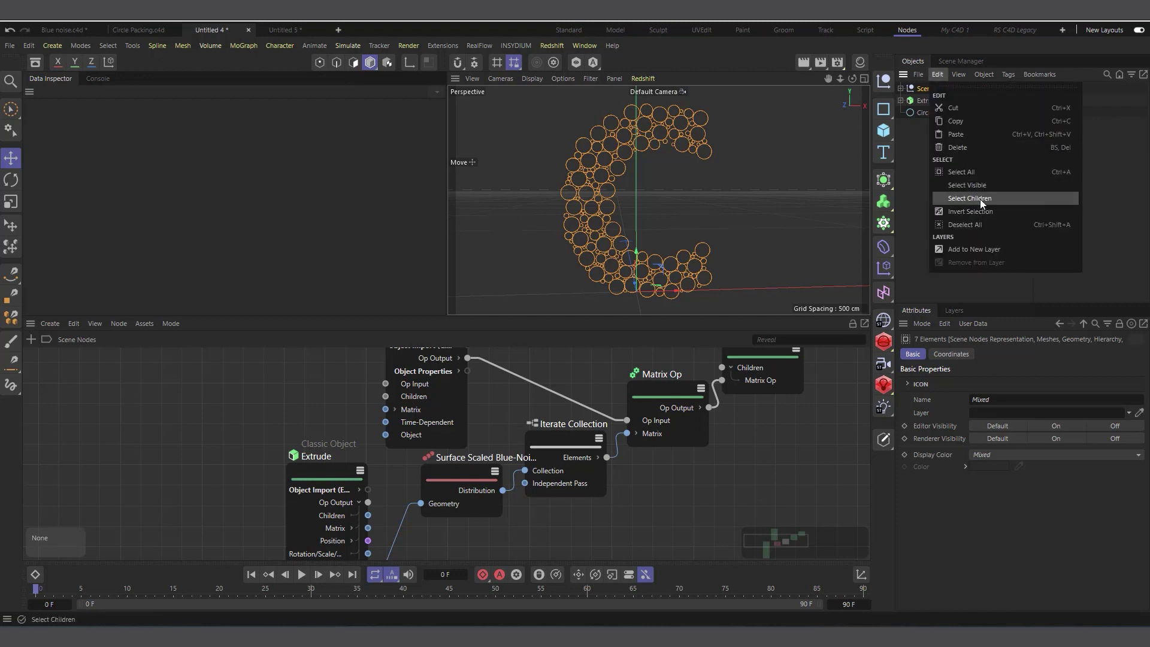
pyautogui.click(921, 100)
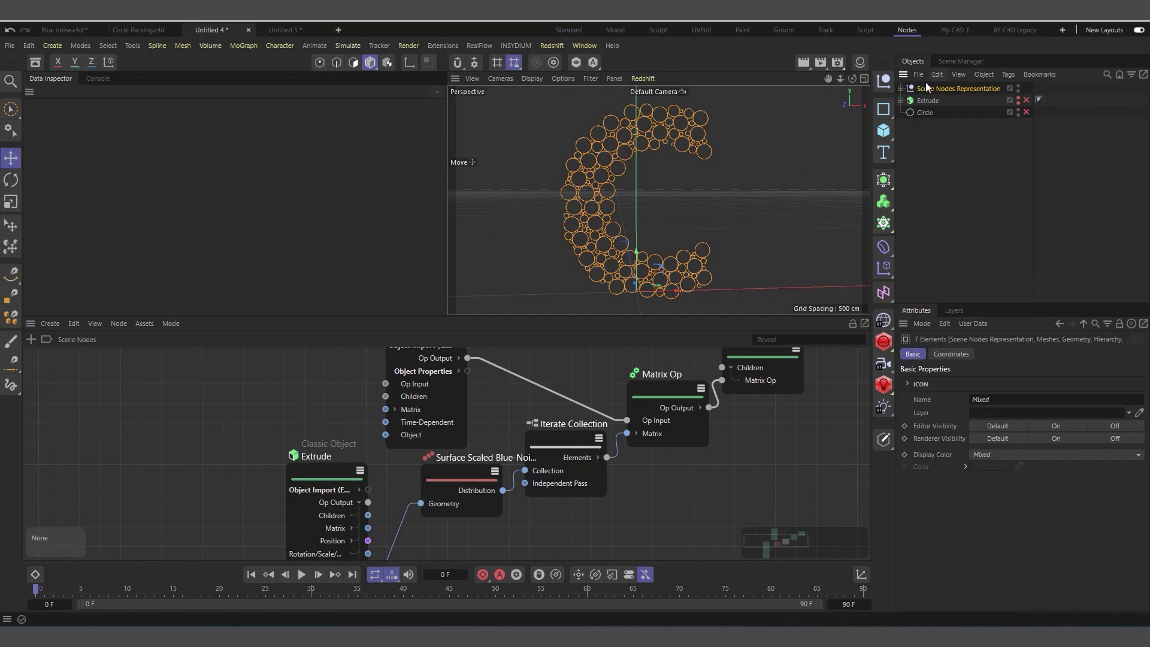
pyautogui.click(984, 74)
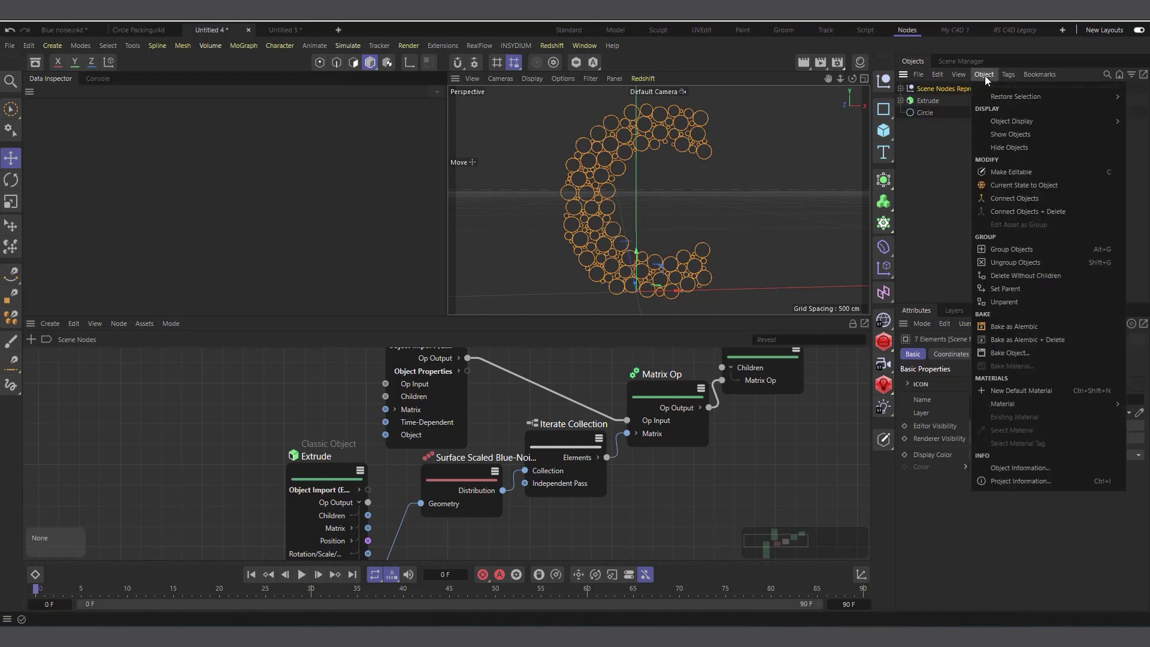
pyautogui.click(1029, 211)
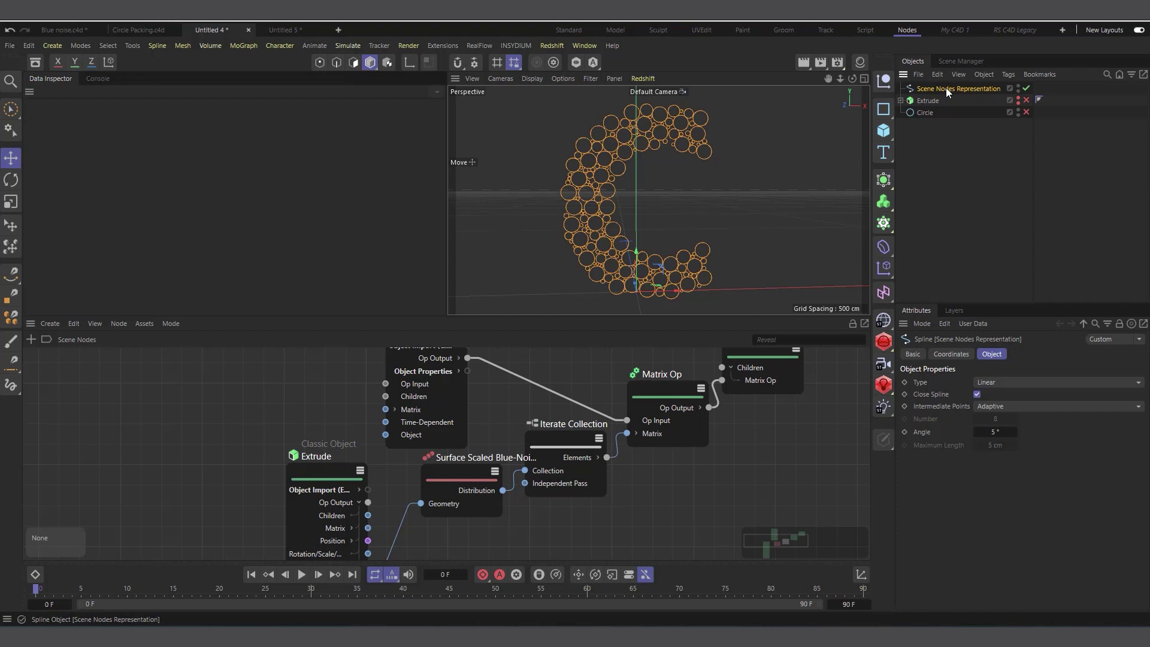
# Switch to Points mode and select a point on one circle to inspect the merged spline's points up close.
pyautogui.scroll(-1, 582, 252)
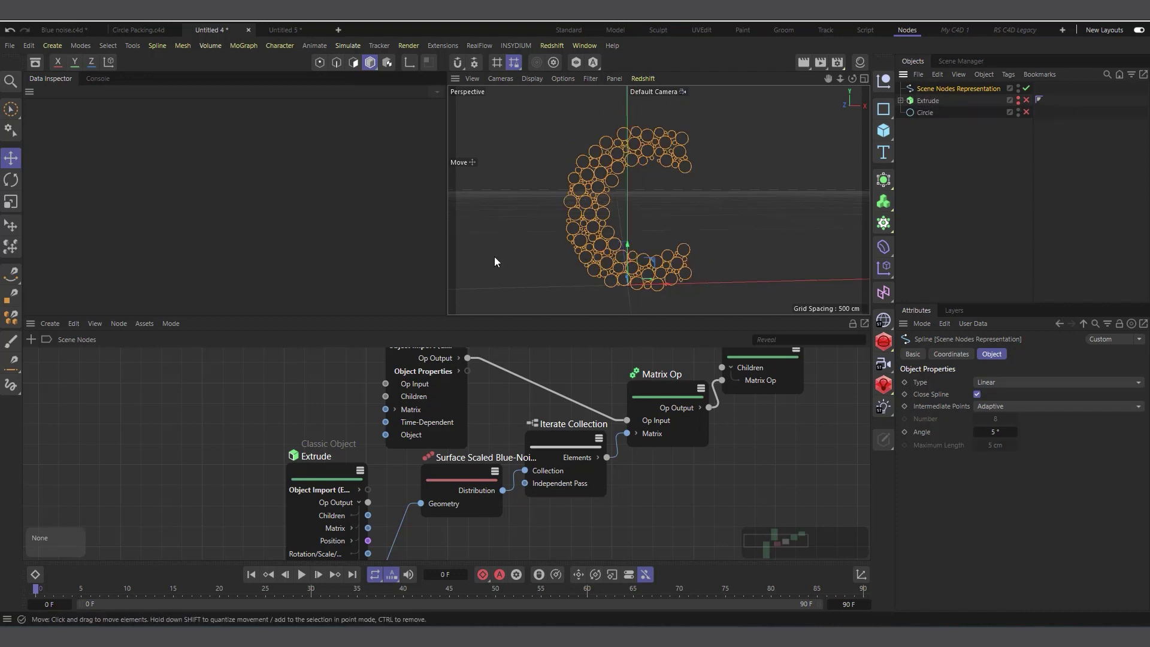
pyautogui.click(319, 62)
pyautogui.scroll(5, 605, 224)
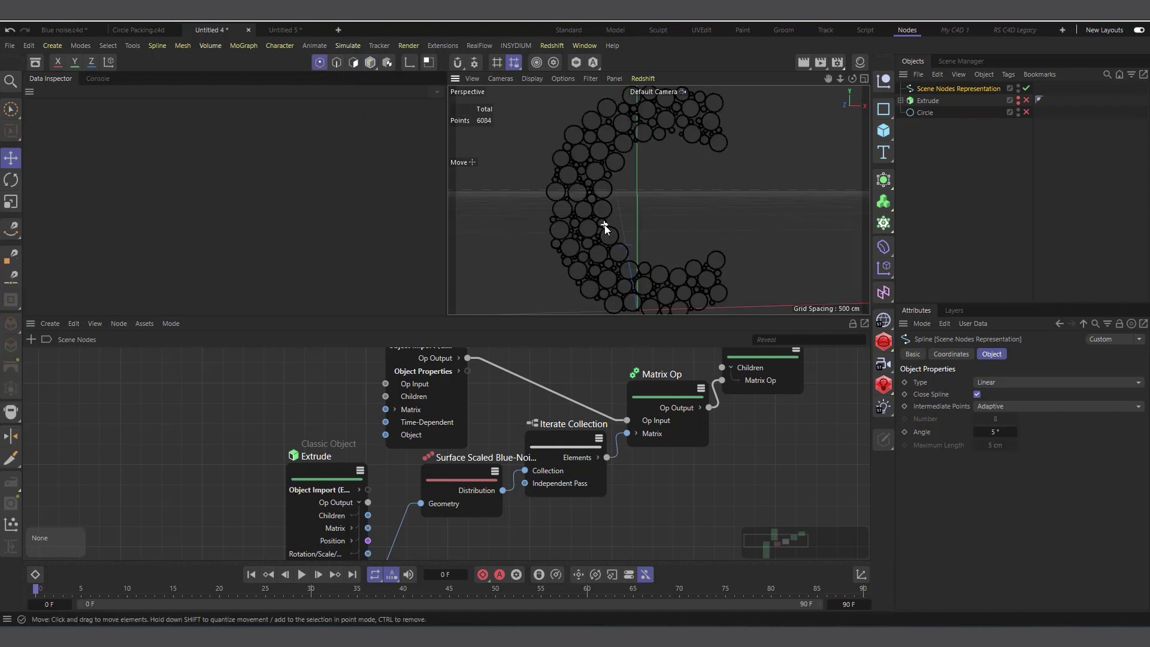
pyautogui.click(627, 193)
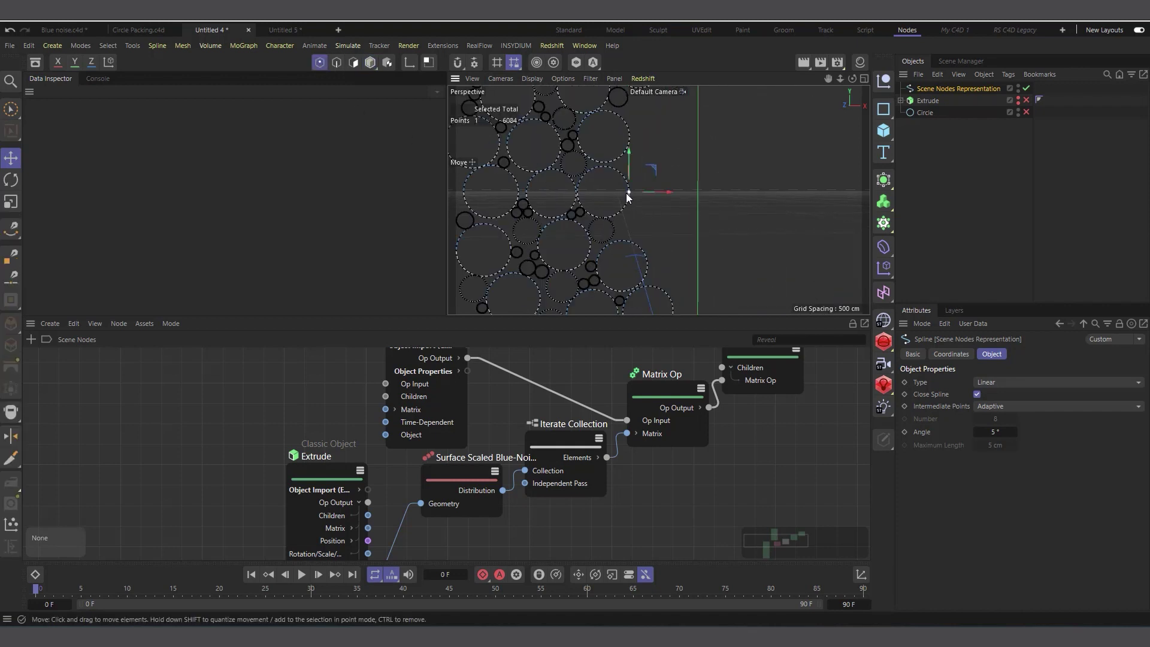
pyautogui.moveTo(626, 193); pyautogui.dragTo(594, 213)
# Add an Extrude generator and make the merged Scene Nodes Representation spline its child.
pyautogui.click(961, 178)
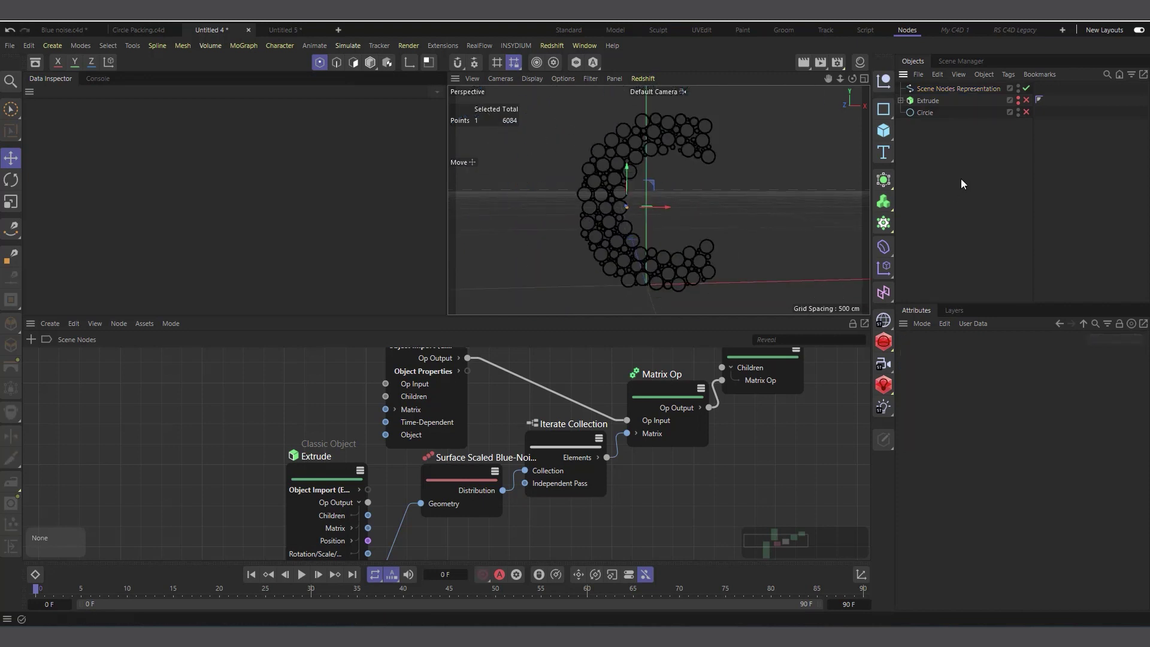
pyautogui.click(885, 180)
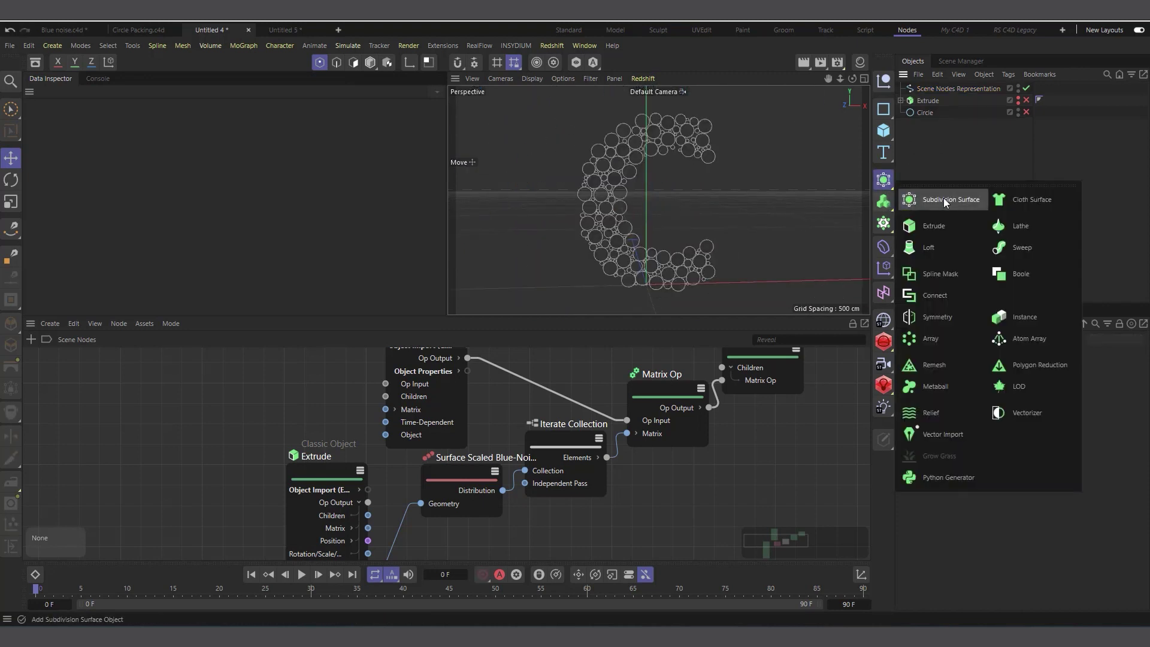
pyautogui.click(940, 224)
pyautogui.moveTo(924, 103); pyautogui.dragTo(928, 89)
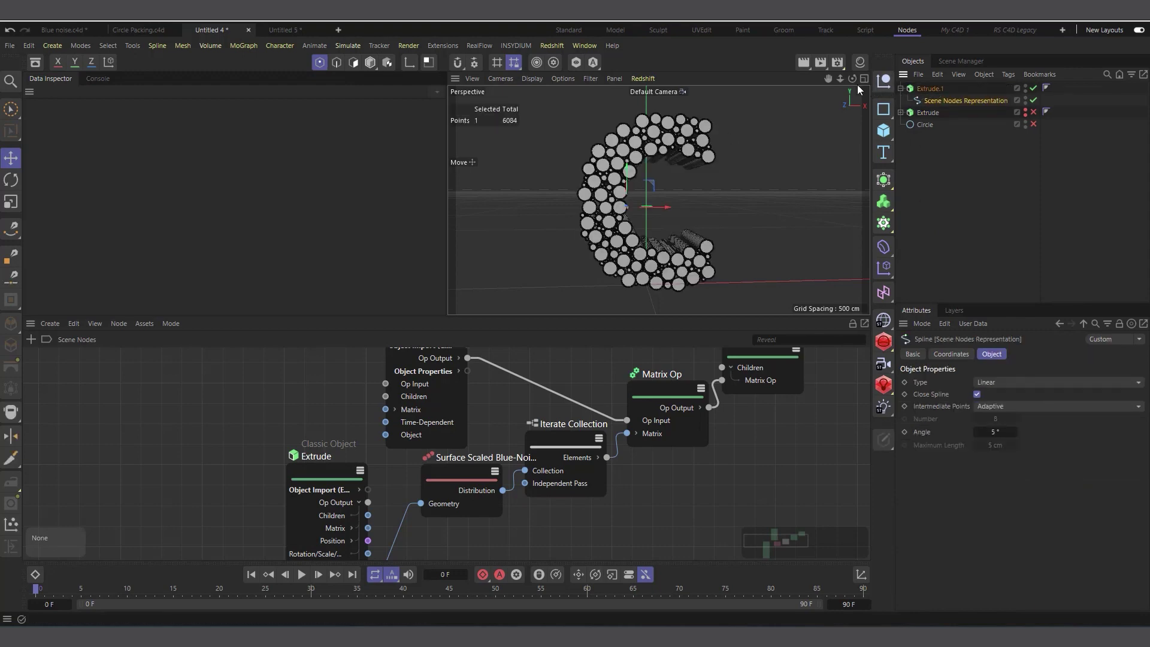
# Set the new Extrude's Offset to 10 cm and check the thickness of the extruded circles.
pyautogui.moveTo(852, 79); pyautogui.dragTo(800, 89)
pyautogui.click(911, 91)
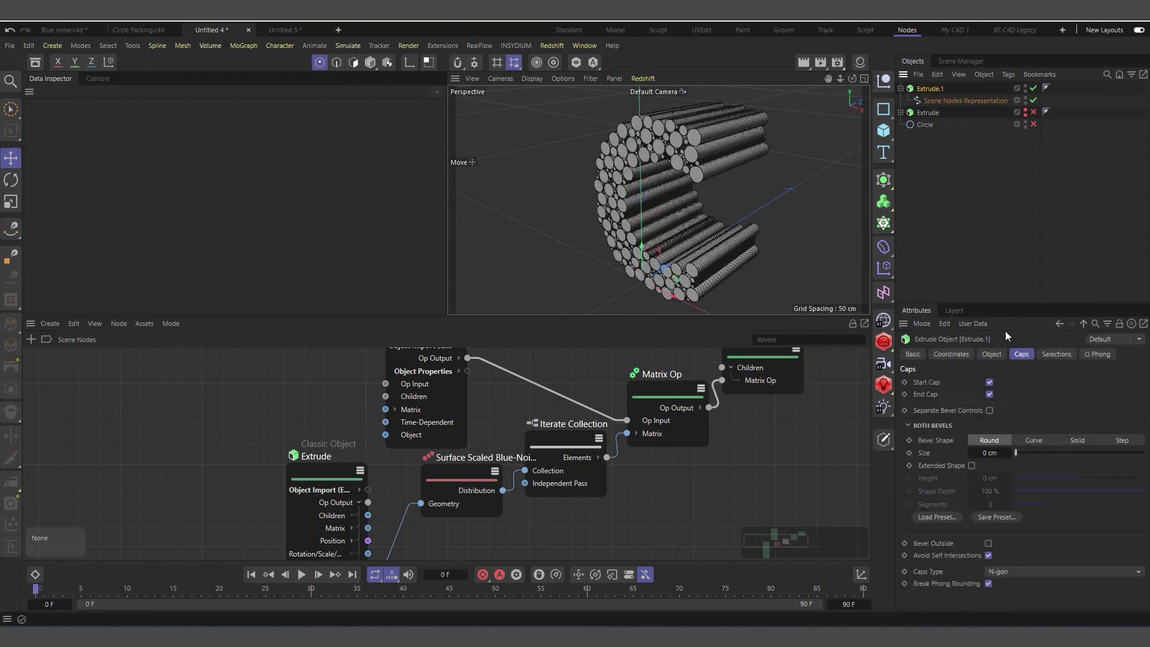
pyautogui.click(992, 354)
pyautogui.click(995, 395)
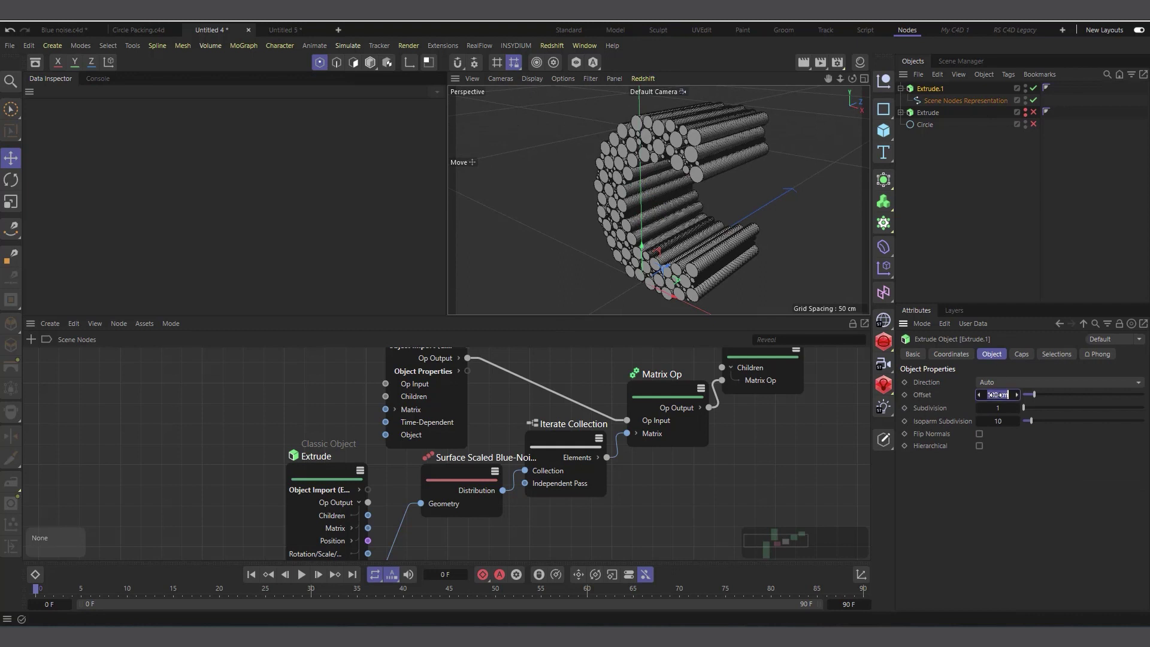
pyautogui.write('10')
pyautogui.press('Return')
pyautogui.moveTo(853, 79); pyautogui.dragTo(527, 251)
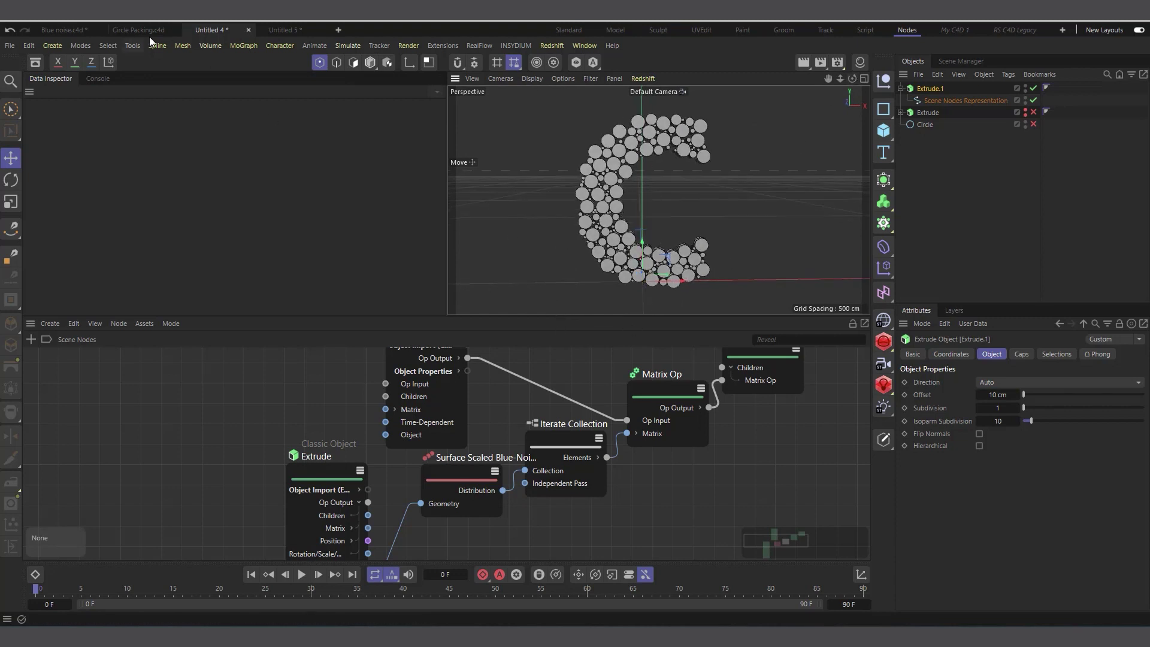
# Look through the Blue noise, Circle Packing and Untitled 5 projects, and return to Untitled 4.
pyautogui.click(64, 31)
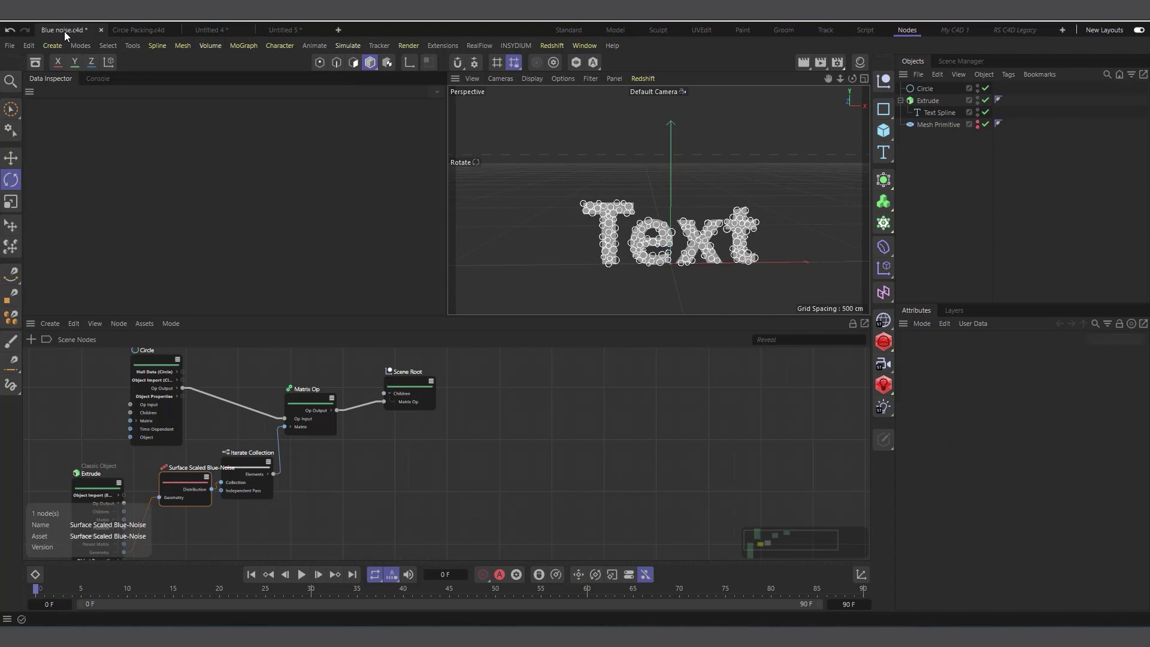
pyautogui.click(144, 31)
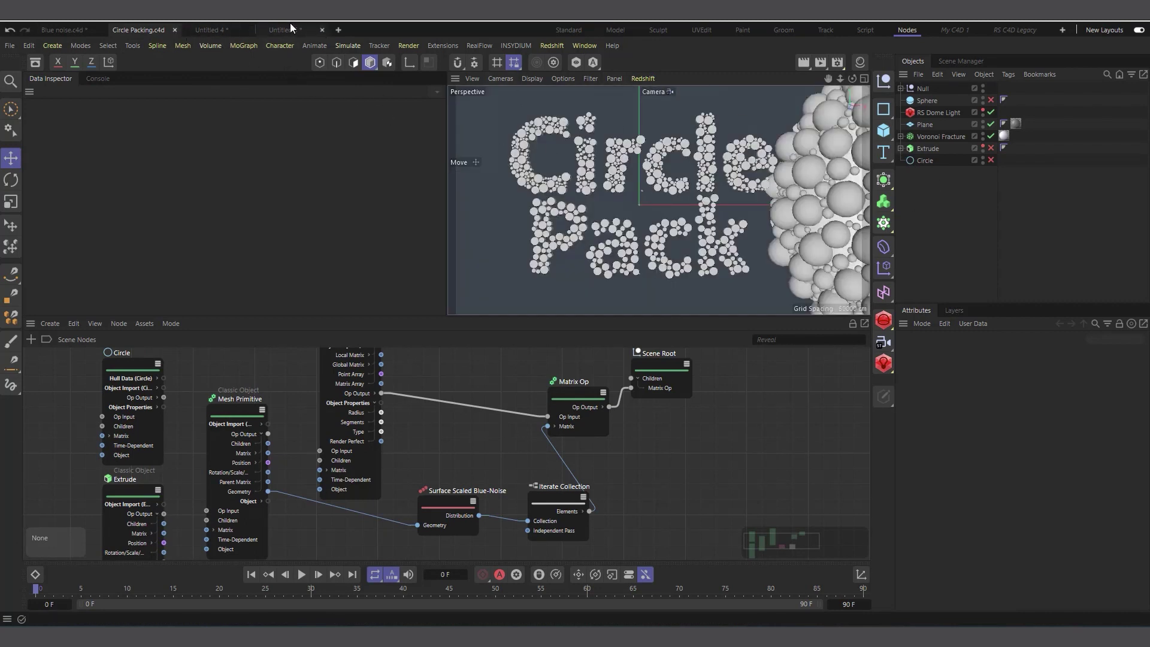
pyautogui.click(286, 29)
pyautogui.click(208, 29)
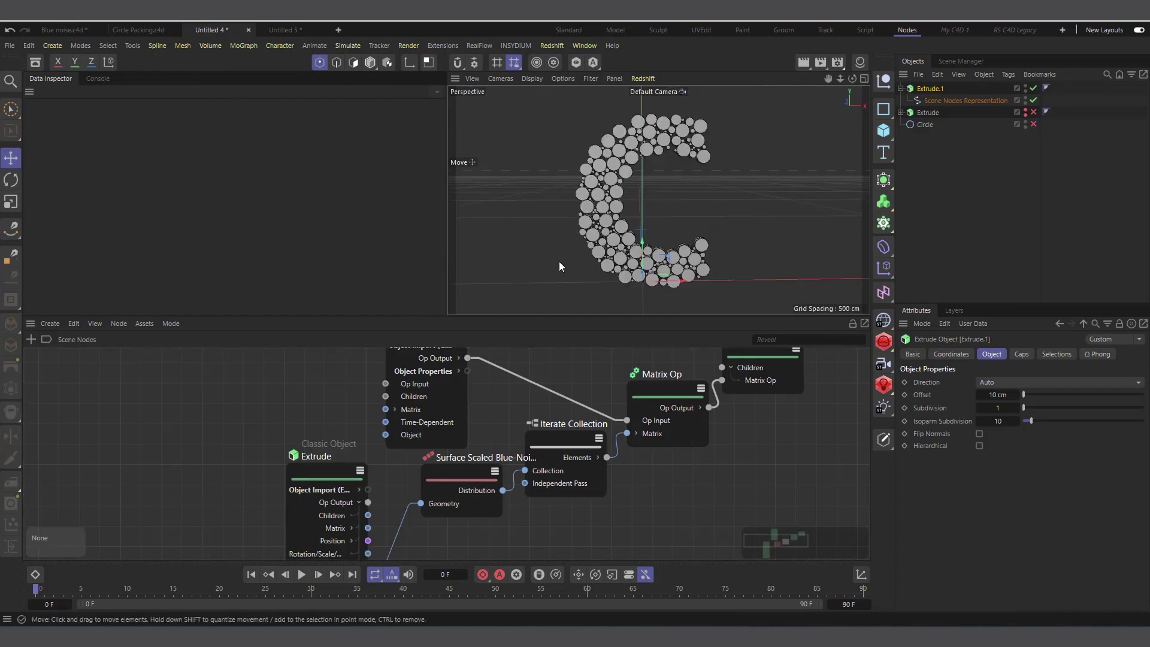
# Switch to the Standard layout, and add a Voronoi Fracture with the new Extrude of the circles as its child.
pyautogui.click(569, 30)
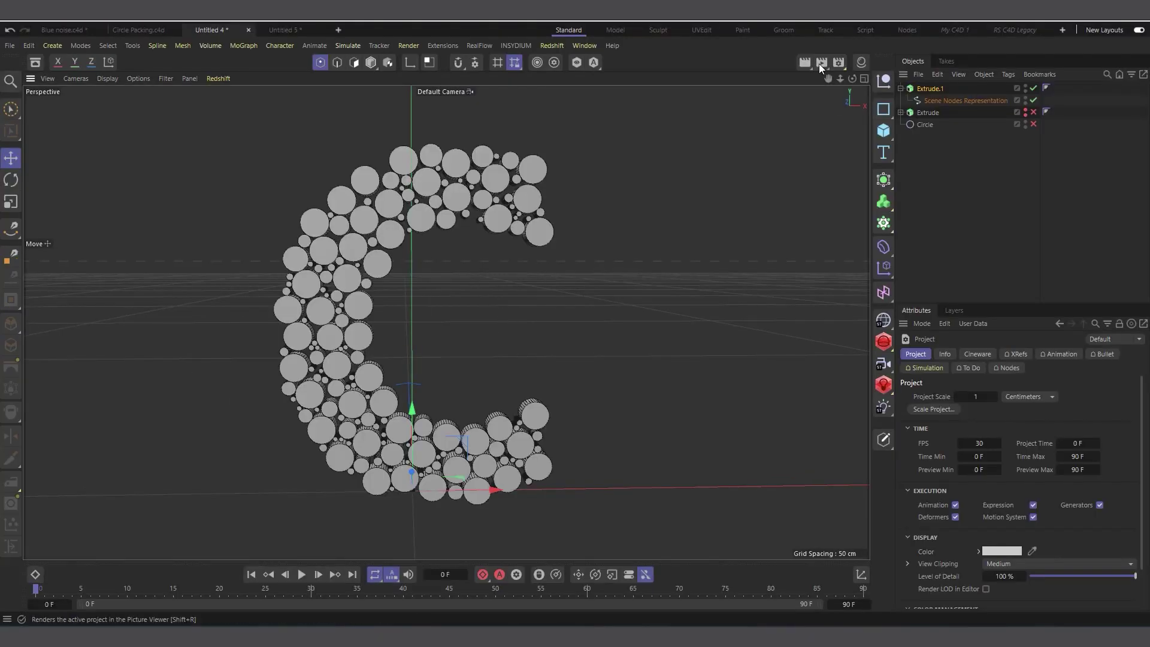
pyautogui.moveTo(852, 79); pyautogui.dragTo(575, 300)
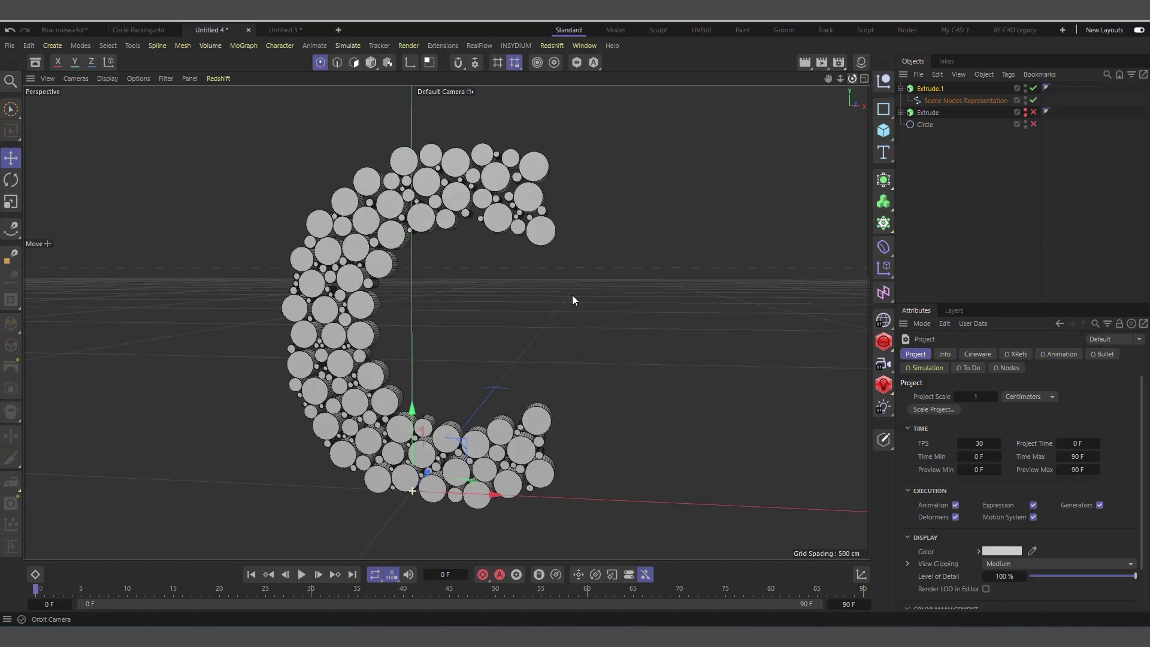
pyautogui.click(900, 88)
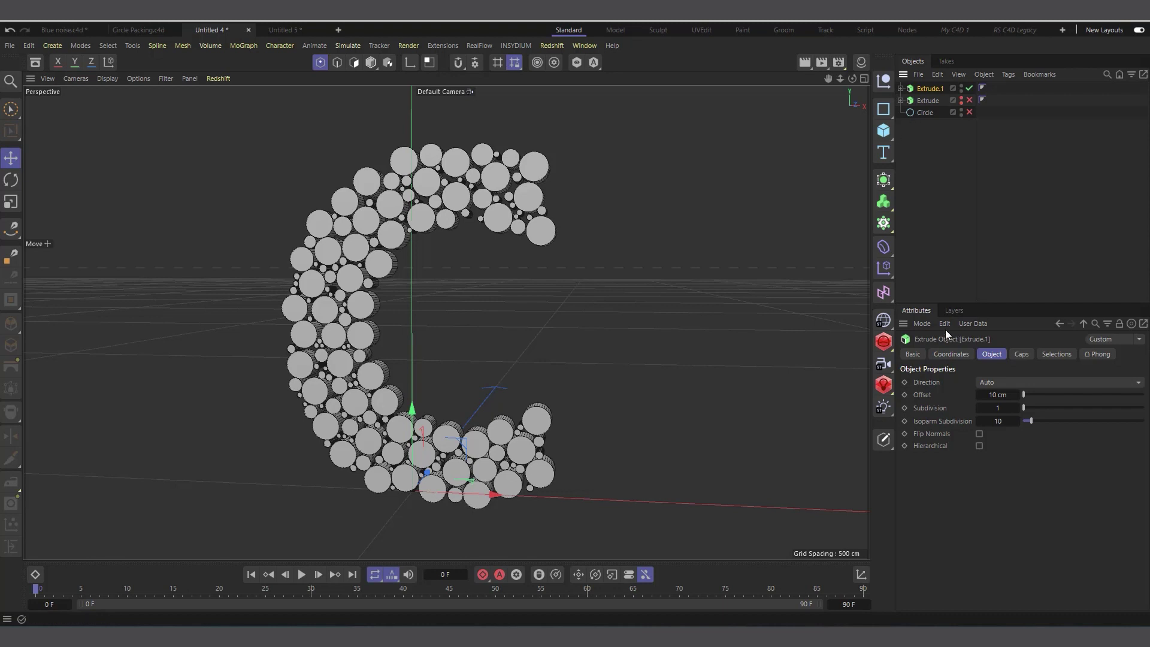
pyautogui.click(884, 223)
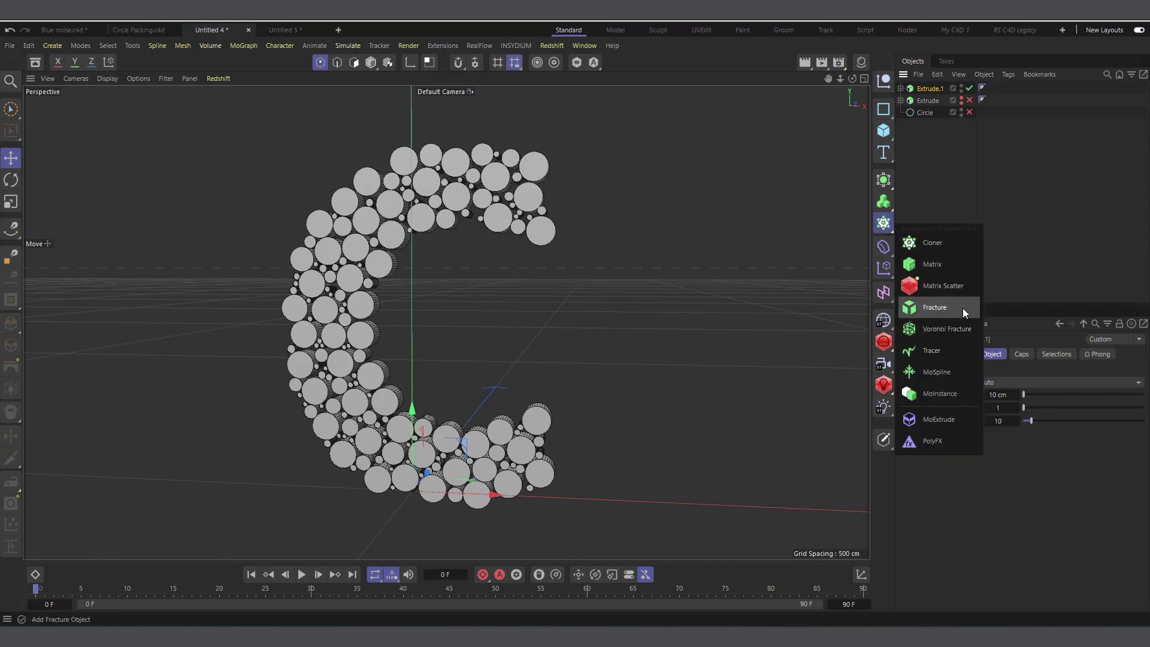
pyautogui.click(933, 330)
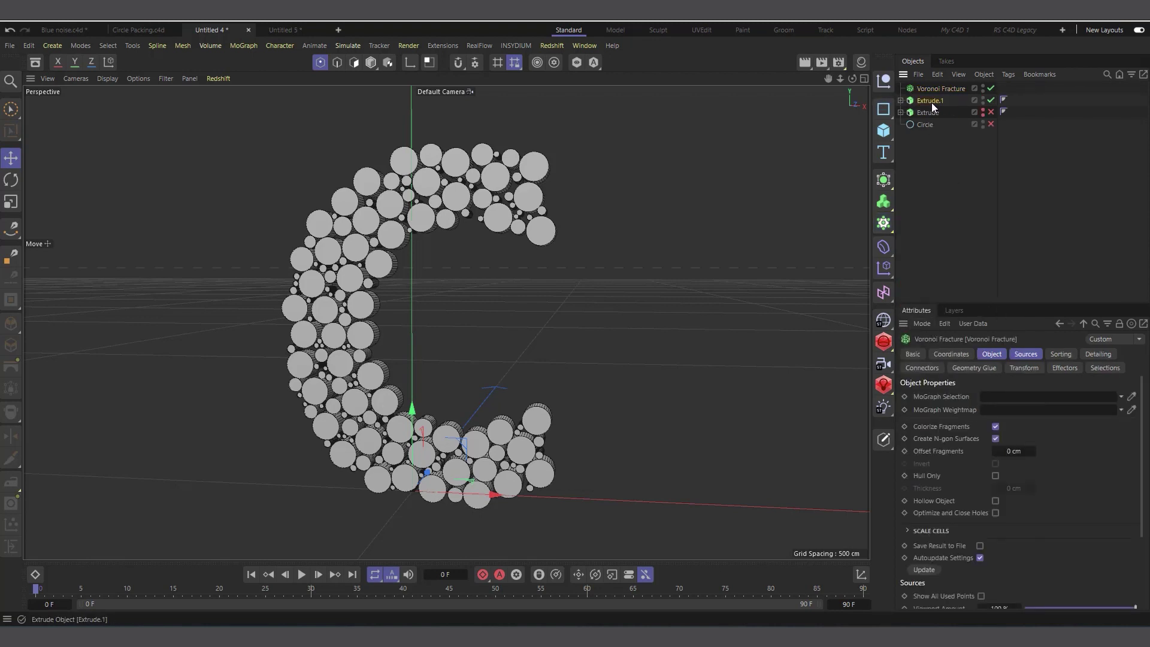
pyautogui.moveTo(932, 102); pyautogui.dragTo(947, 87)
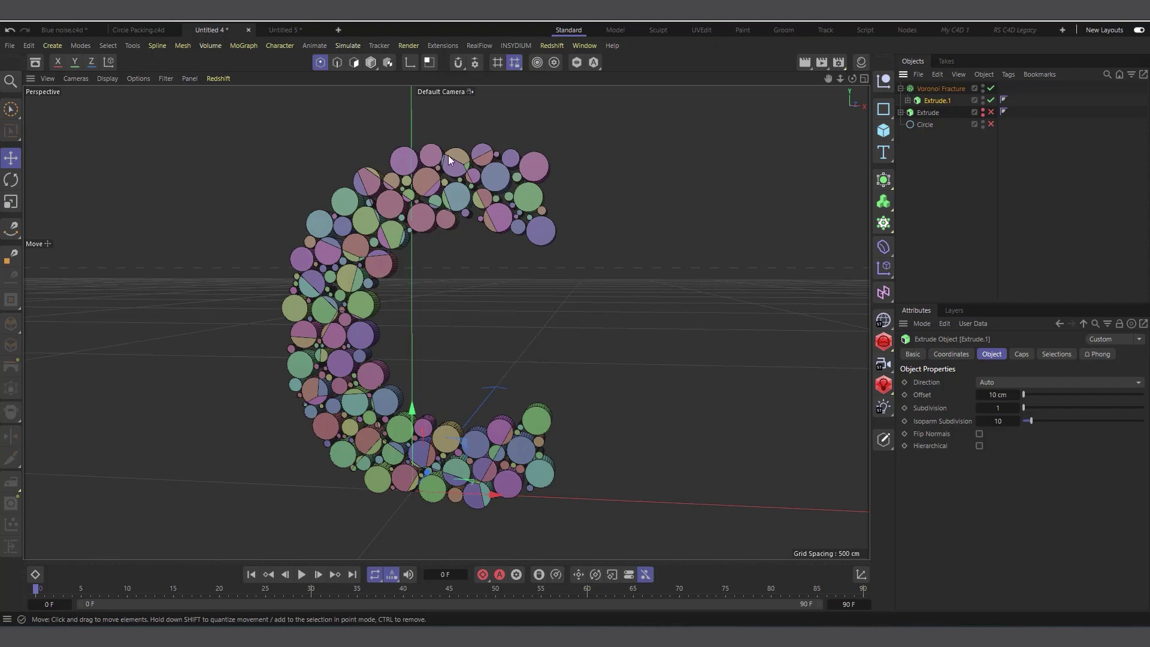
# Delete the default source from the Voronoi Fracture's Sources list and collapse its hierarchy.
pyautogui.click(939, 88)
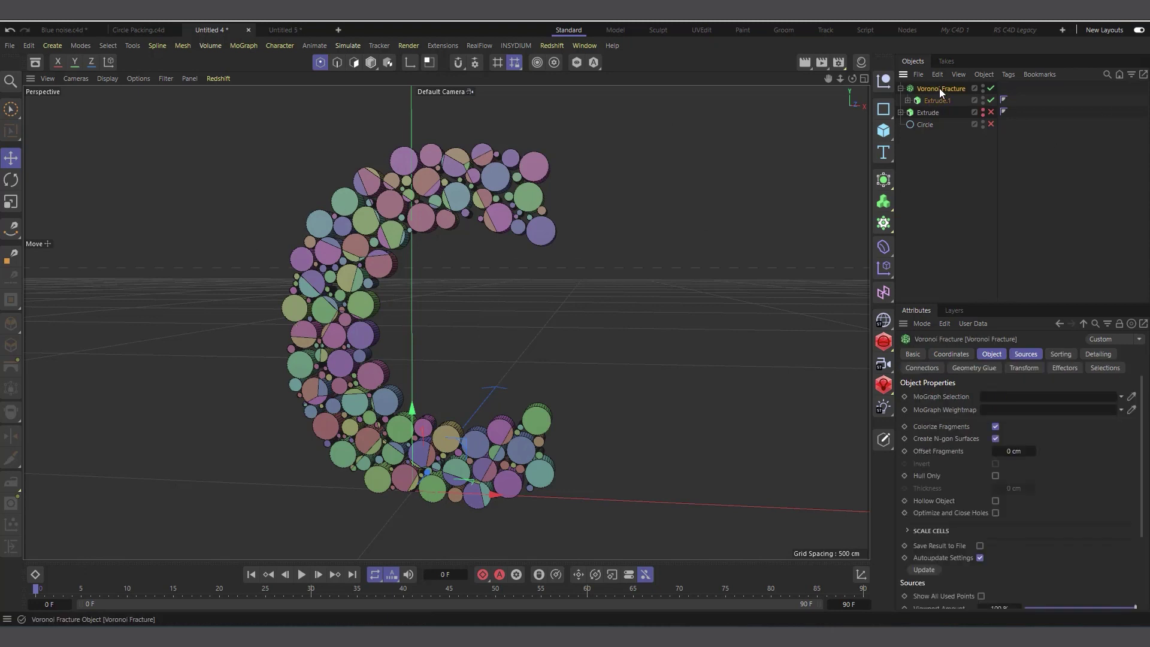
pyautogui.click(1027, 355)
pyautogui.click(980, 433)
pyautogui.press('Delete')
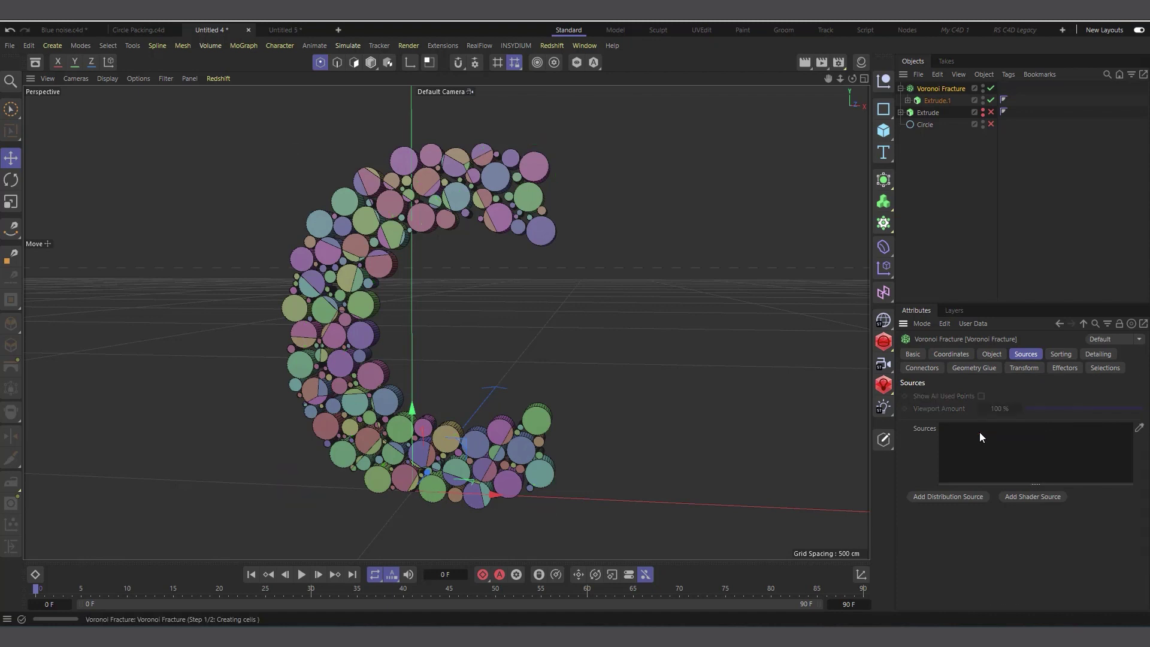
pyautogui.scroll(1, 374, 344)
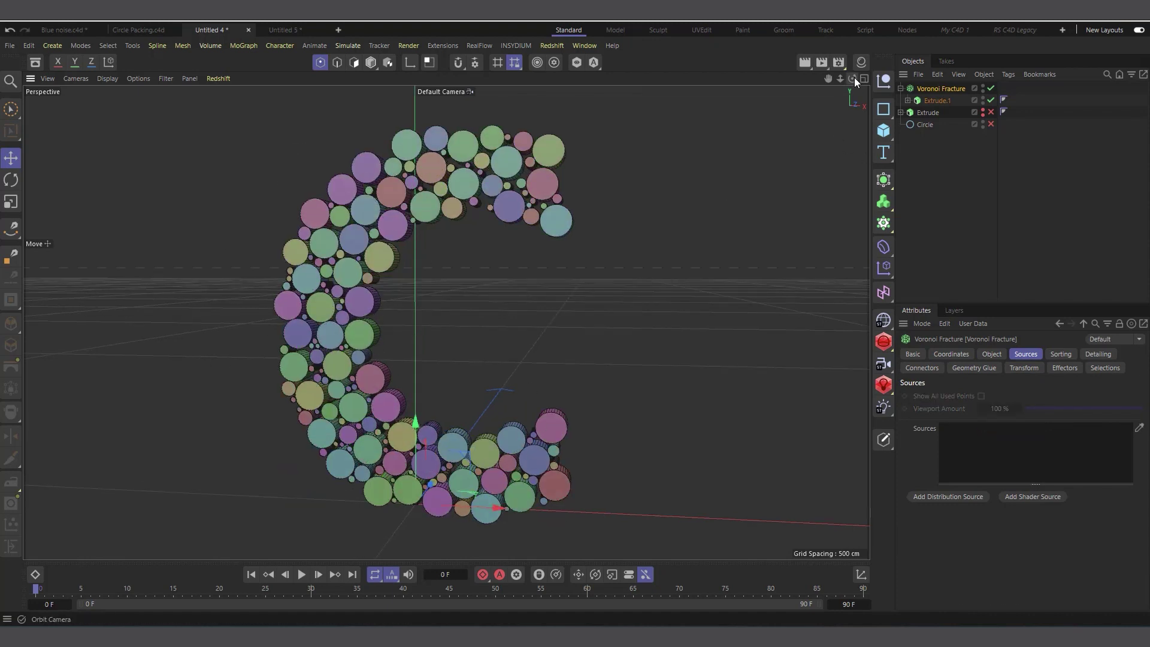
pyautogui.moveTo(855, 82); pyautogui.dragTo(602, 269)
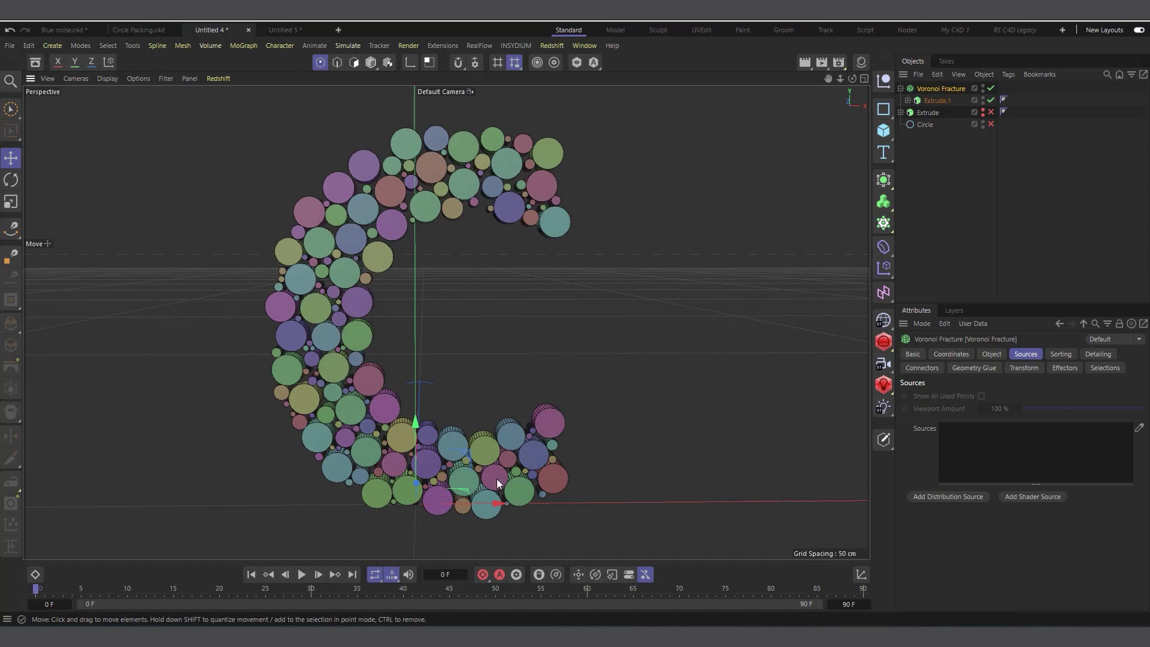
pyautogui.scroll(-1, 344, 322)
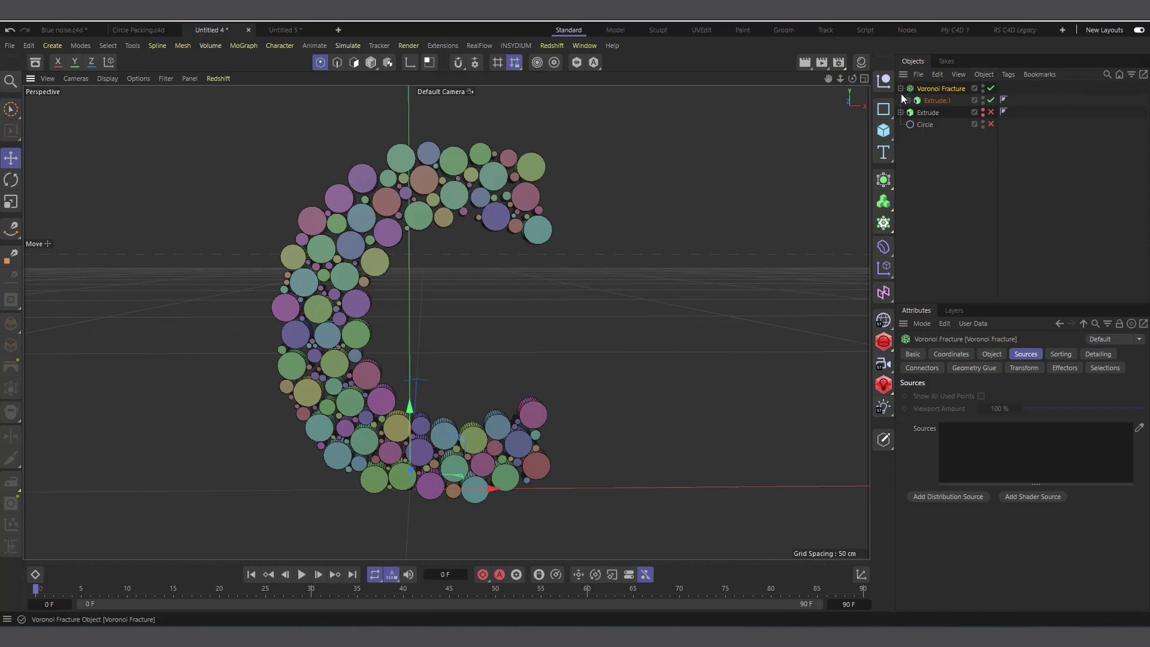
pyautogui.click(901, 88)
pyautogui.click(902, 89)
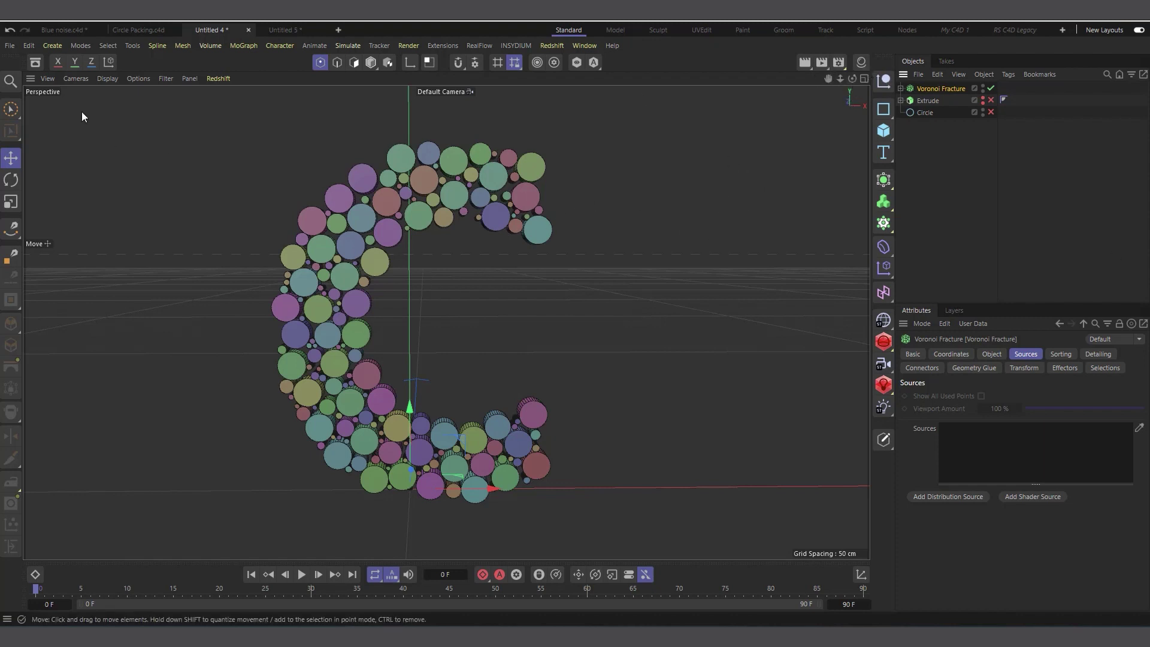
# Create a new Redshift RS Material and apply it to the Voronoi Fracture object.
pyautogui.click(861, 63)
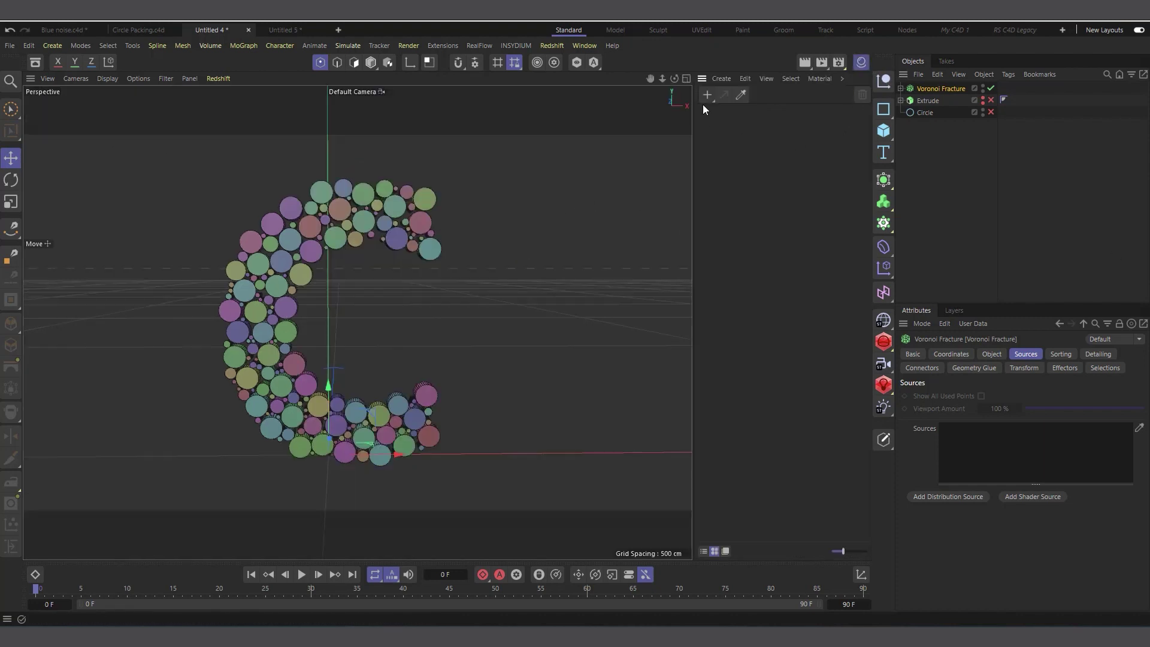
pyautogui.click(722, 81)
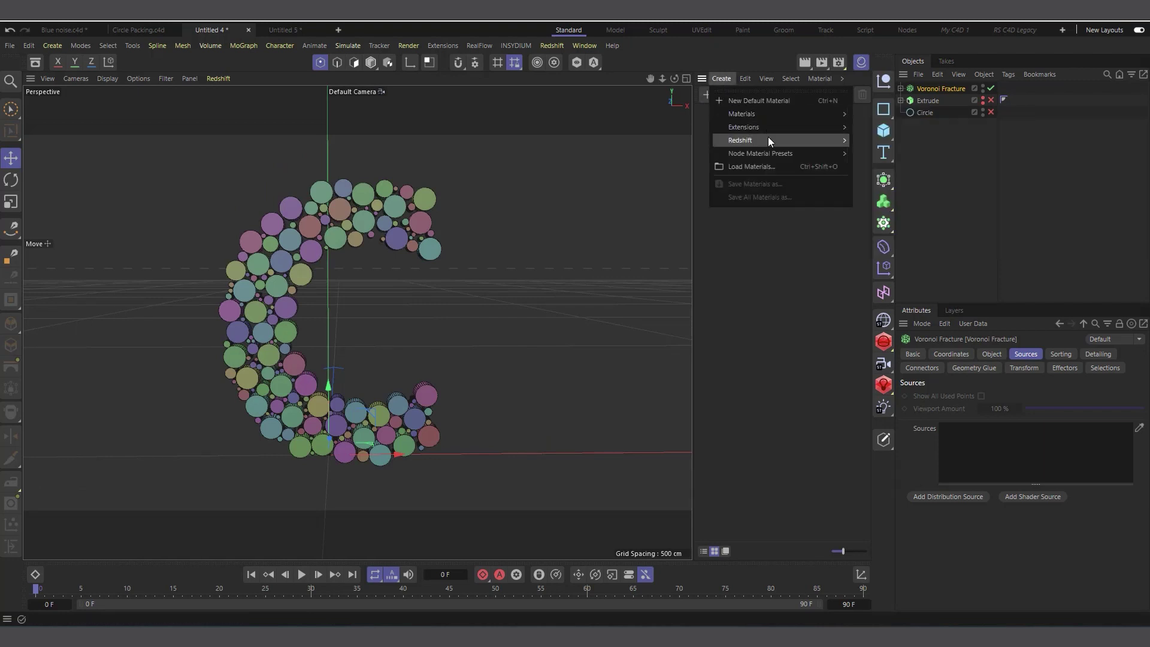
pyautogui.moveTo(770, 140)
pyautogui.moveTo(867, 144)
pyautogui.click(914, 146)
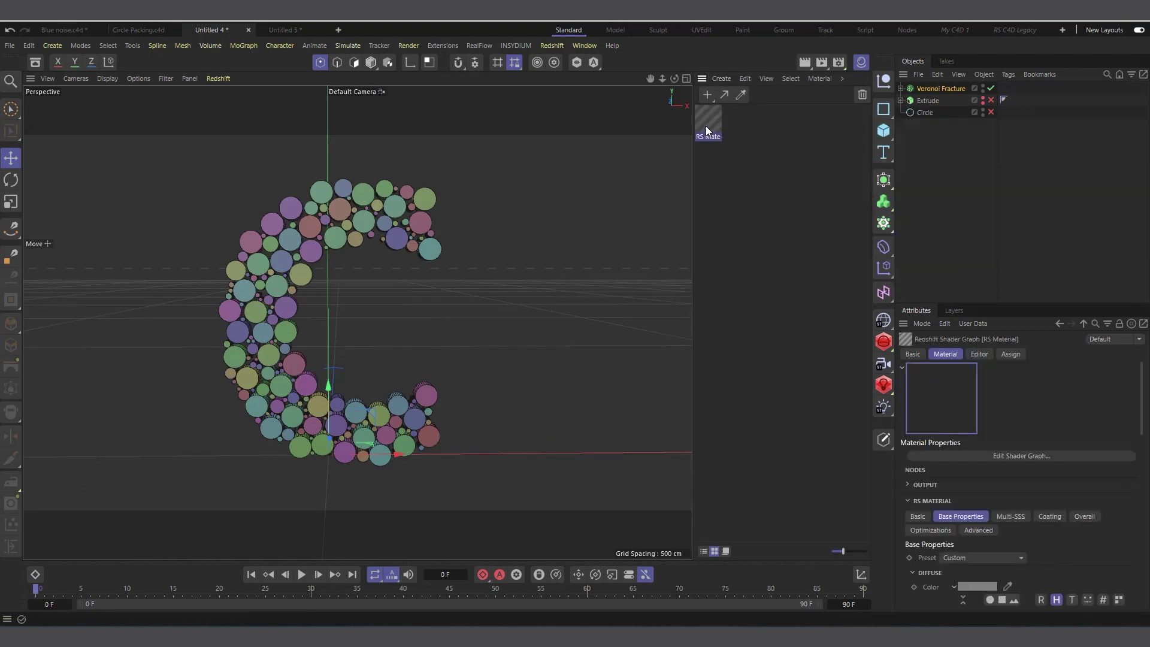
pyautogui.moveTo(708, 124); pyautogui.dragTo(938, 87)
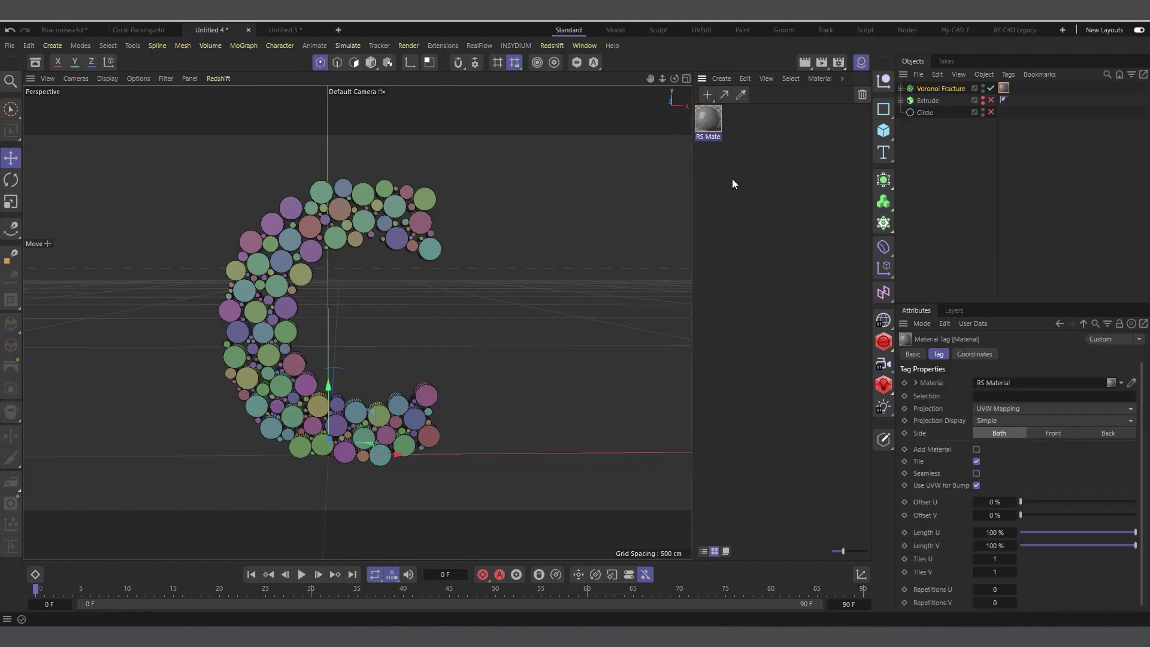
# In the RS Material's shader graph, add a Color User Data node and connect its output to the material's Diffuse Color.
pyautogui.click(709, 124)
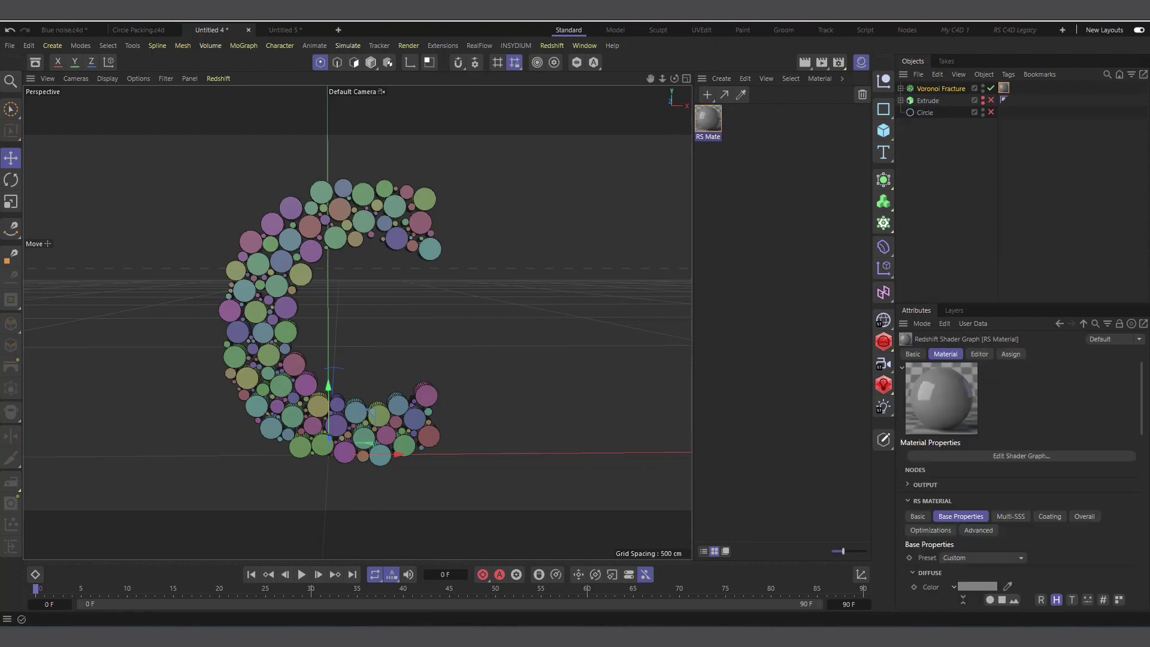
pyautogui.moveTo(786, 142); pyautogui.dragTo(631, 146)
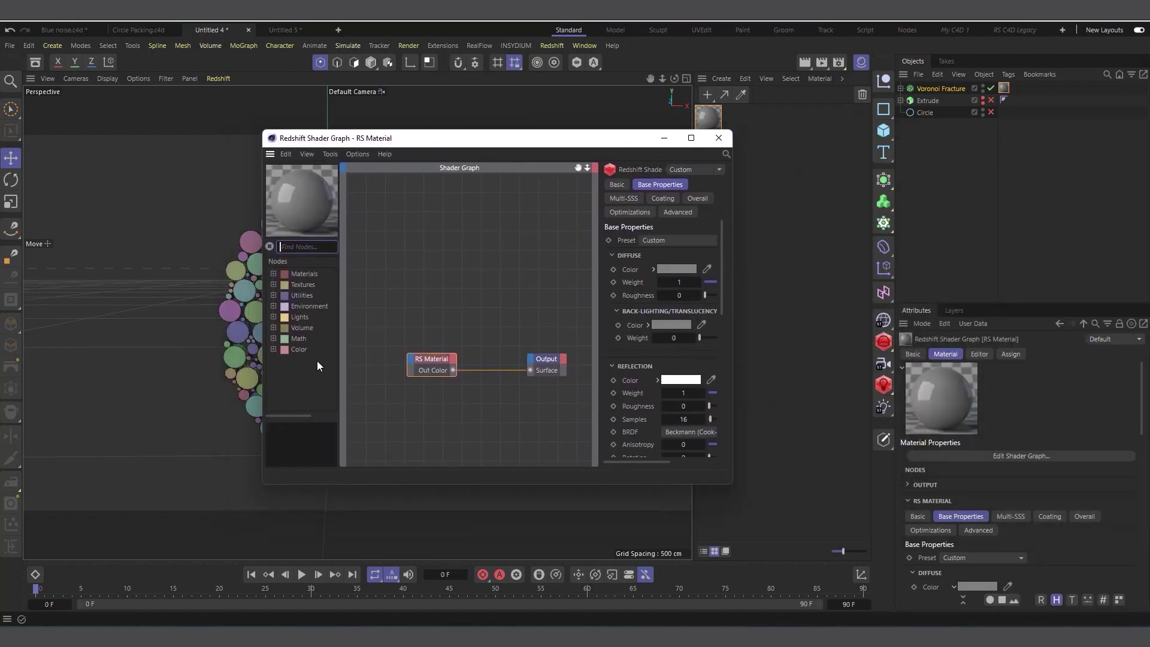
pyautogui.click(291, 246)
pyautogui.write('u')
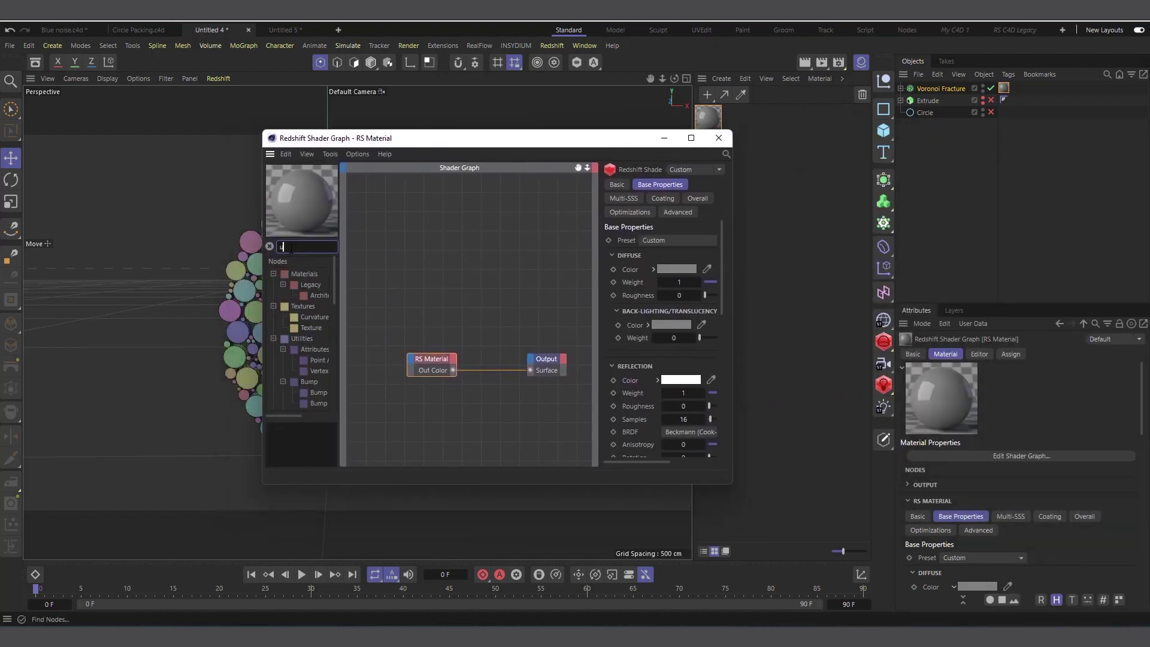
pyautogui.write('ser')
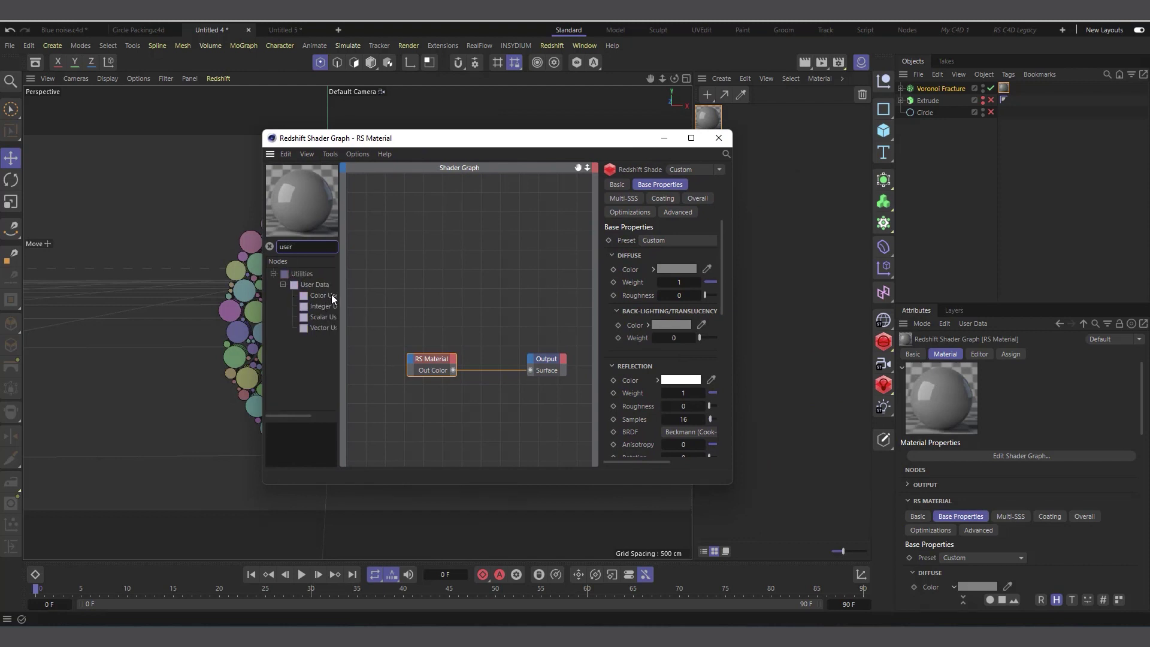
pyautogui.moveTo(332, 293); pyautogui.dragTo(411, 358)
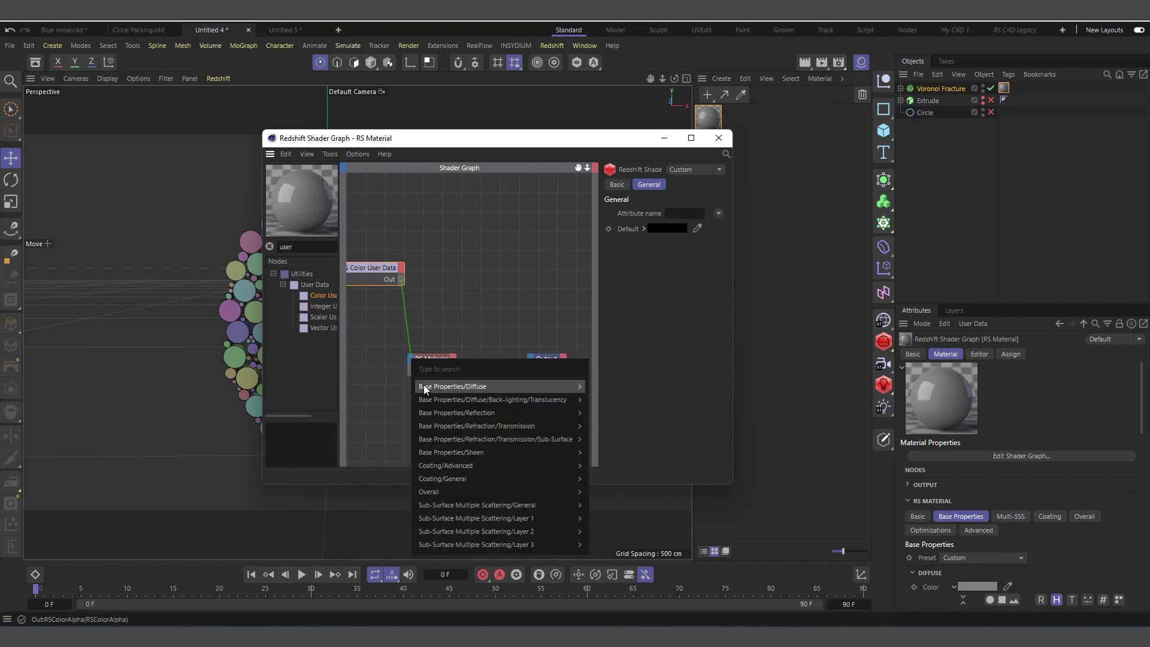
pyautogui.moveTo(424, 387)
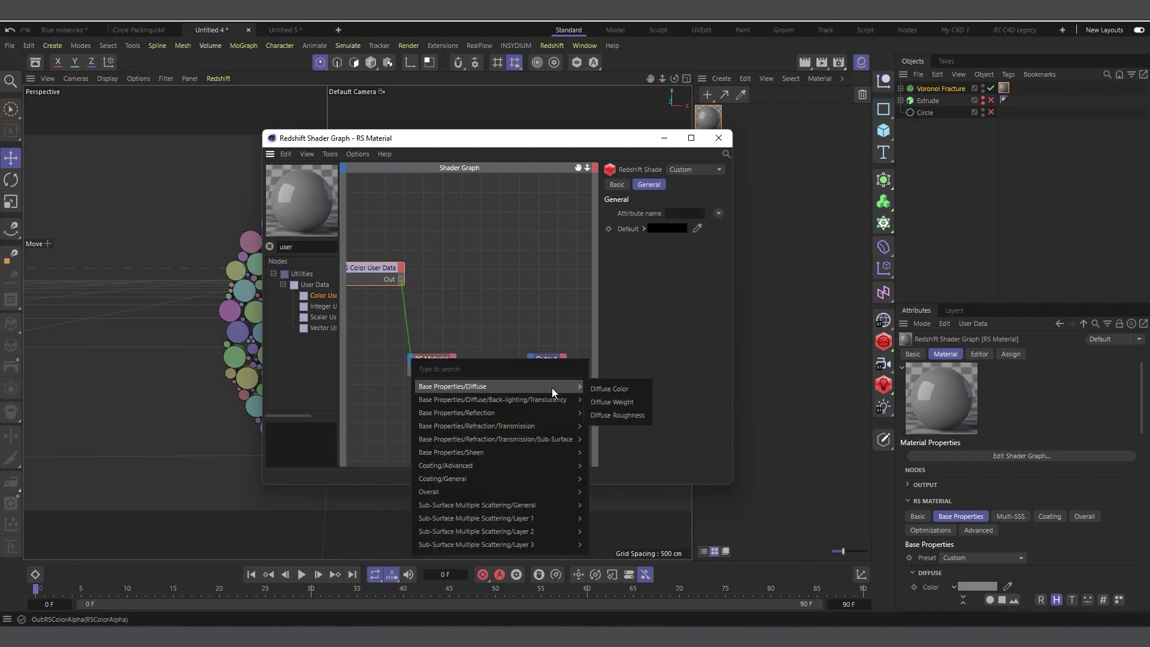
pyautogui.click(616, 389)
# Set the Color User Data node's attribute to the object attribute Geometry ID Color, and close the shader graph.
pyautogui.moveTo(442, 149); pyautogui.dragTo(574, 232)
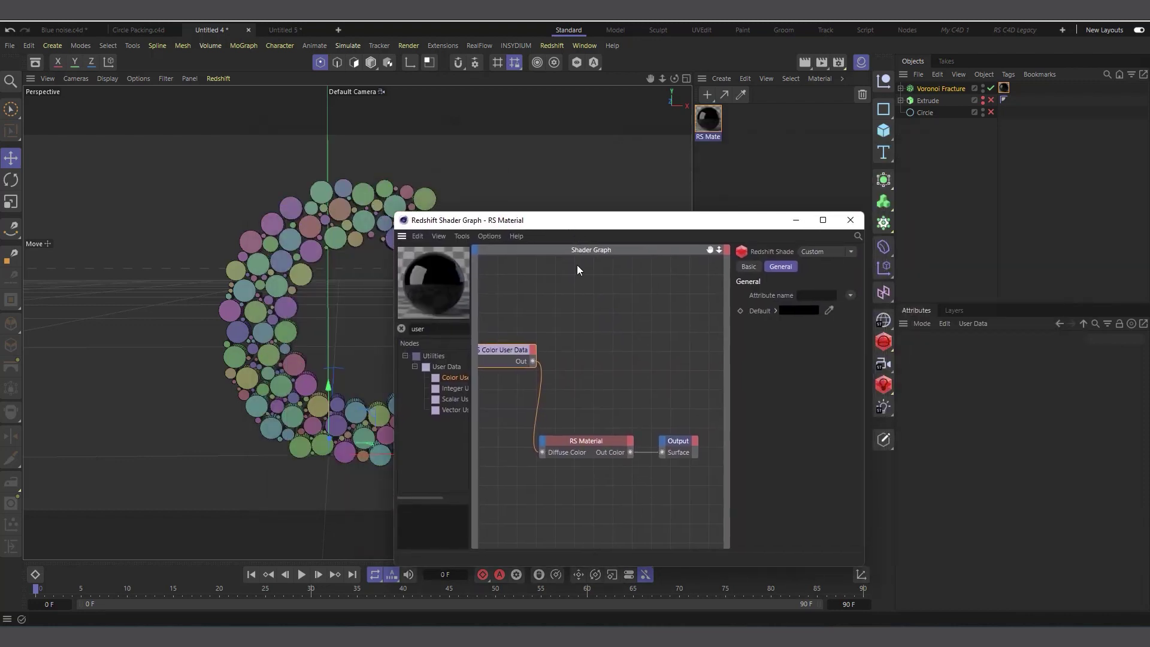
pyautogui.click(851, 295)
pyautogui.moveTo(857, 329)
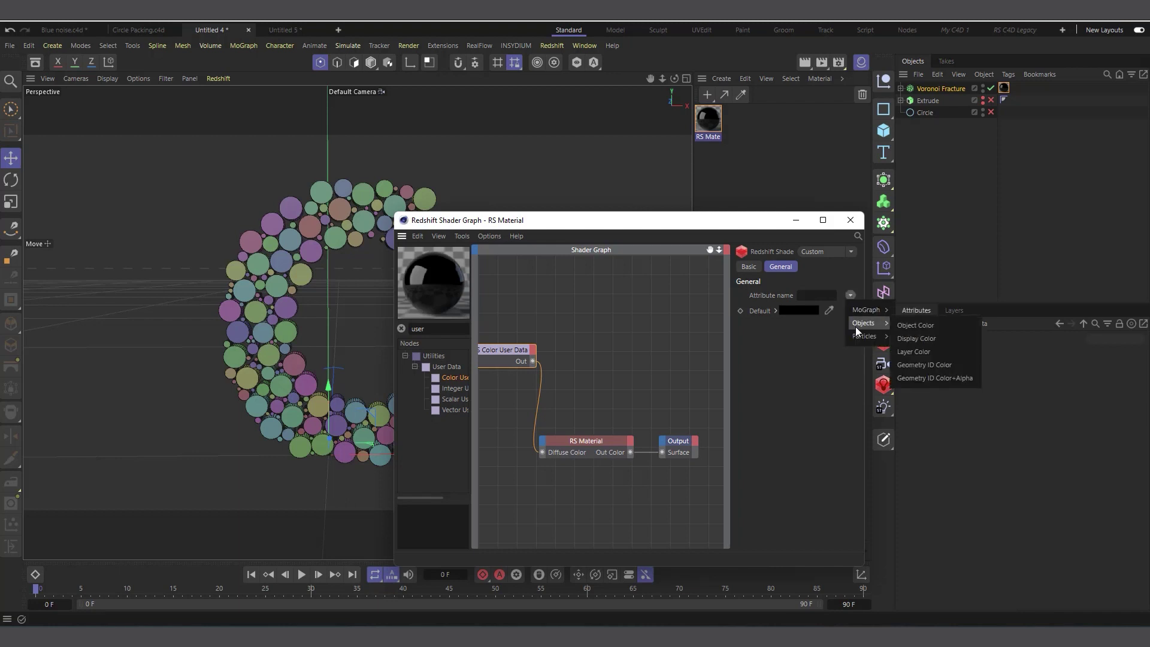
pyautogui.click(931, 367)
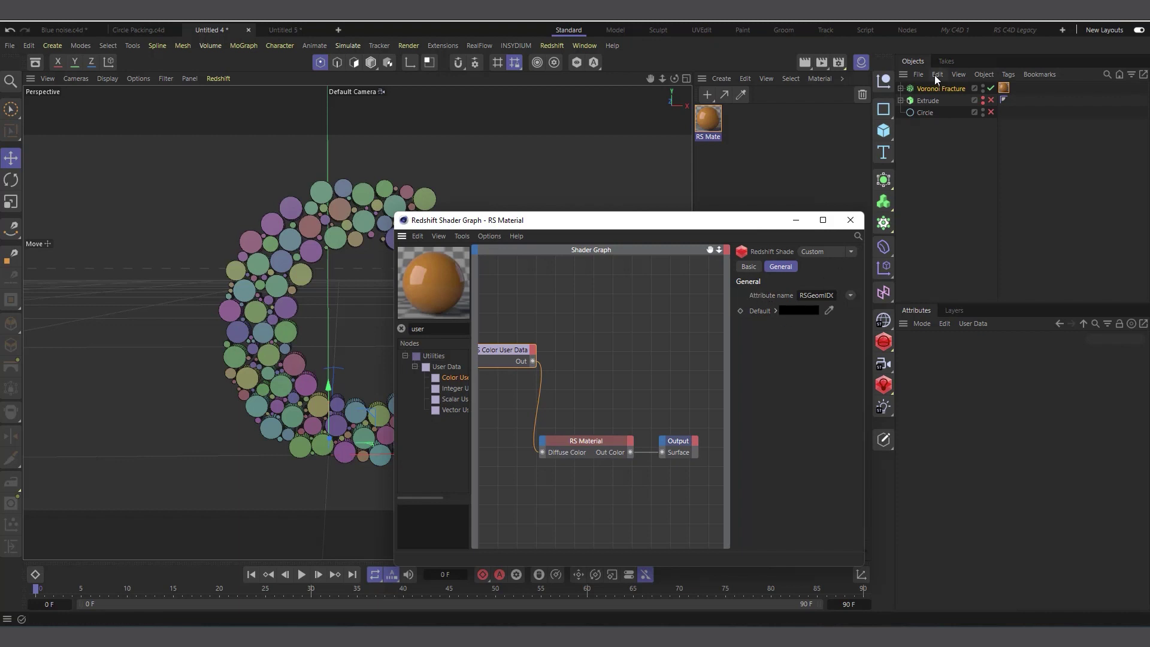
pyautogui.moveTo(596, 226); pyautogui.dragTo(750, 206)
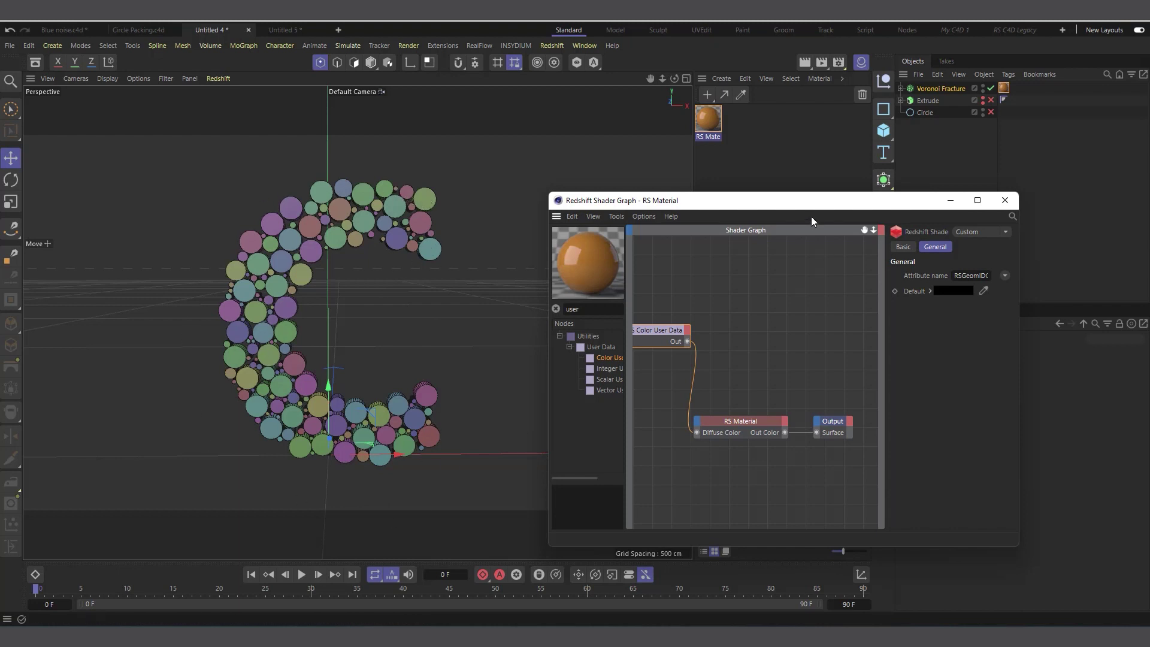
pyautogui.click(1005, 200)
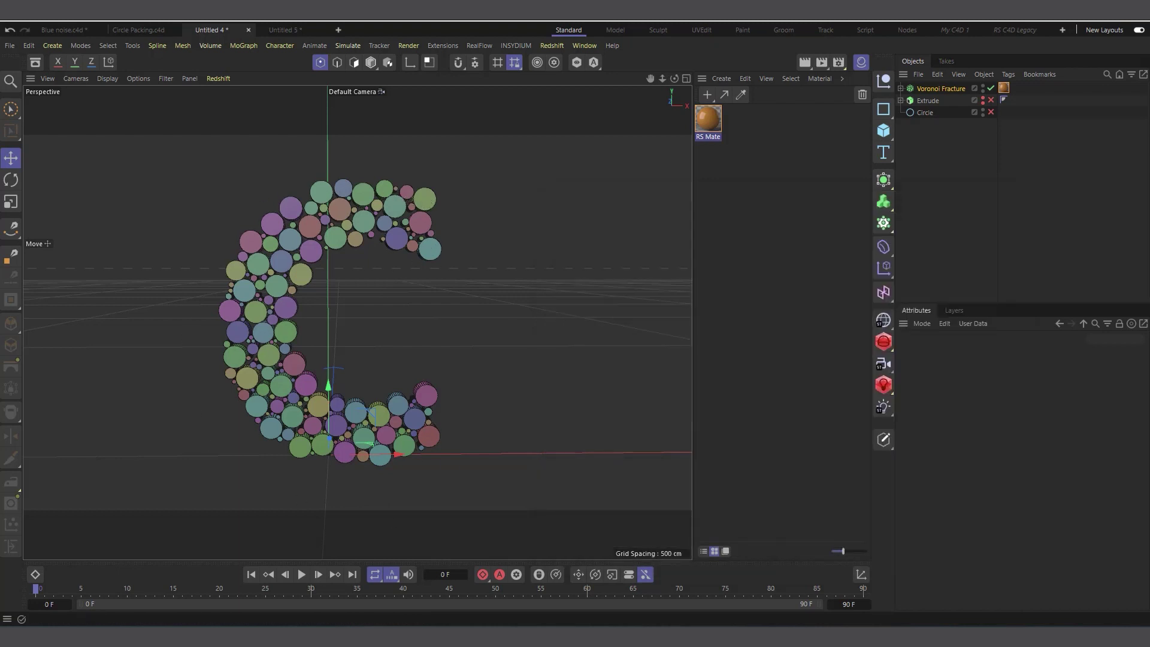
# Set the Voronoi Fracture's Transform Display to Index and inspect the numbering of the circles.
pyautogui.click(947, 88)
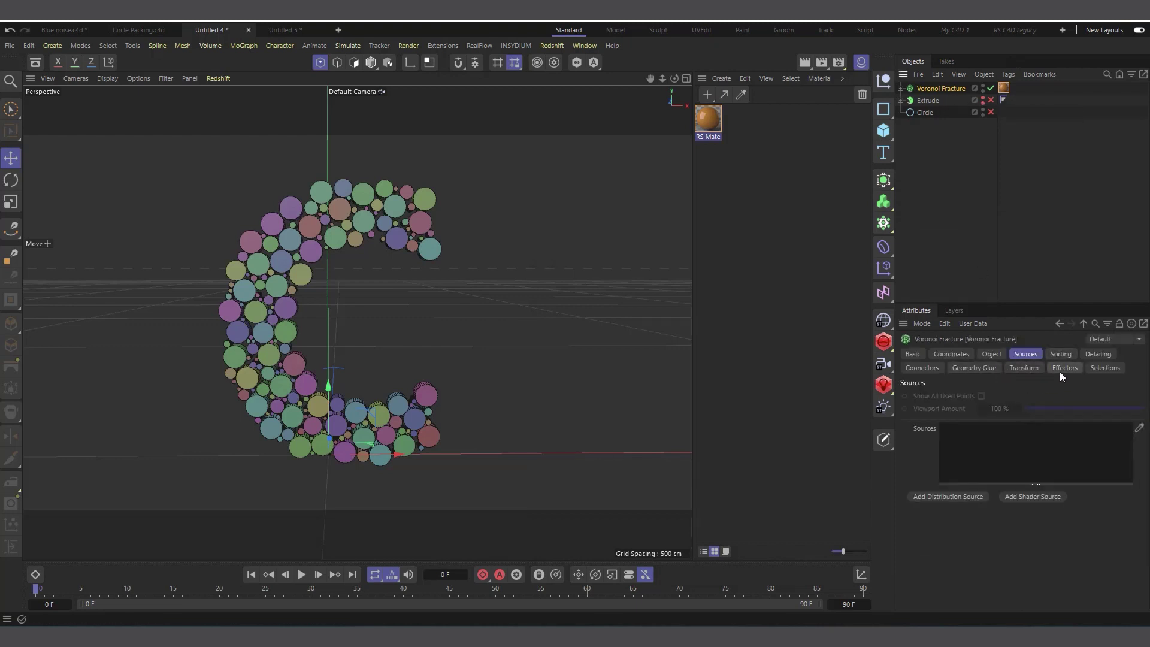
pyautogui.click(1025, 368)
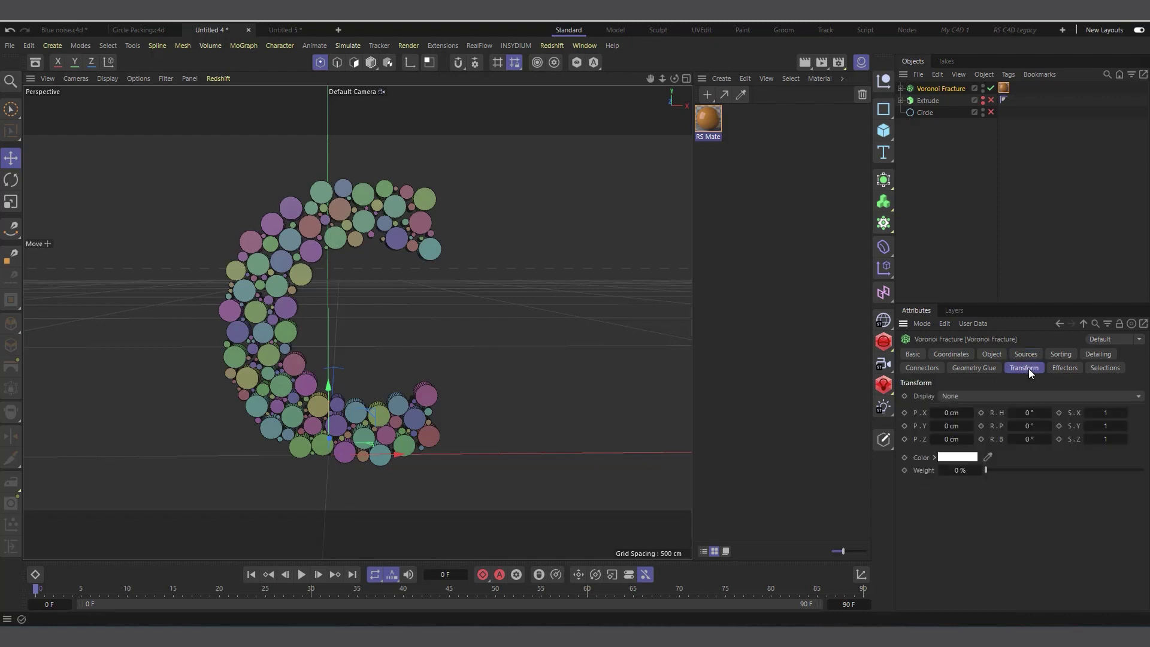
pyautogui.click(1001, 394)
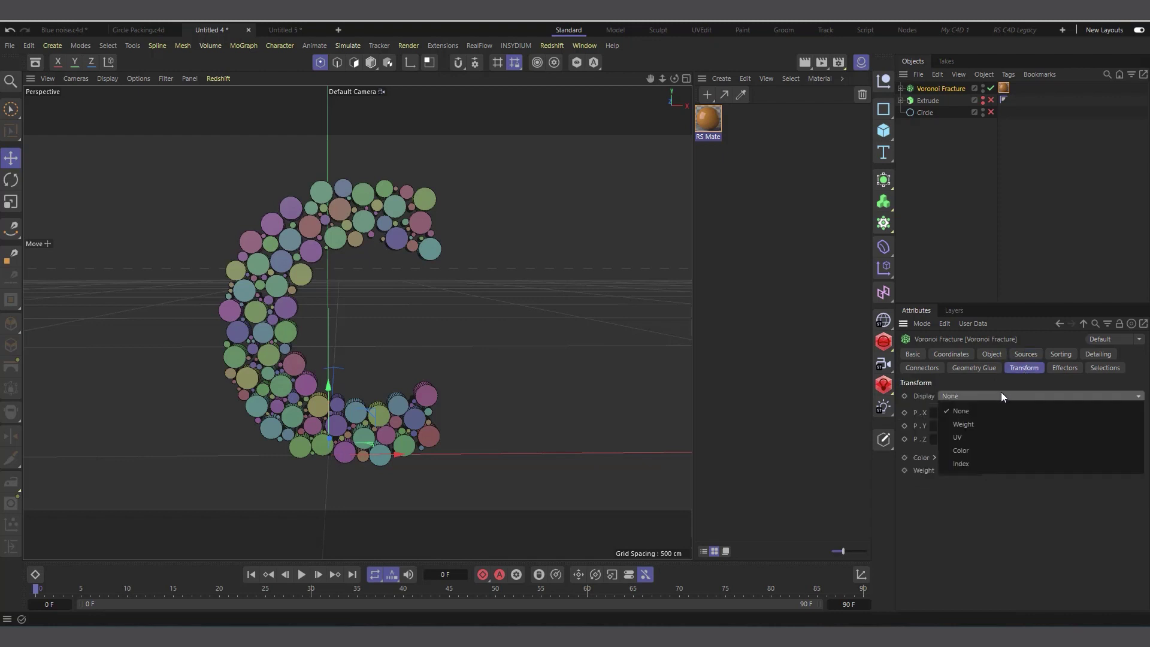
pyautogui.click(987, 463)
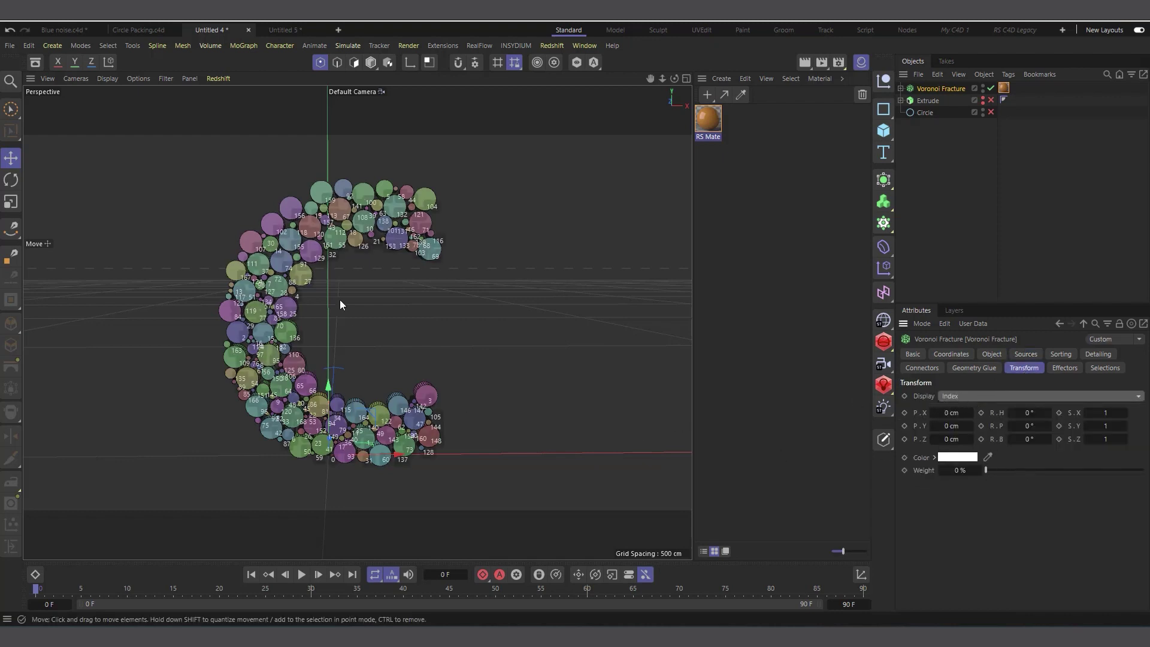
pyautogui.scroll(8, 318, 256)
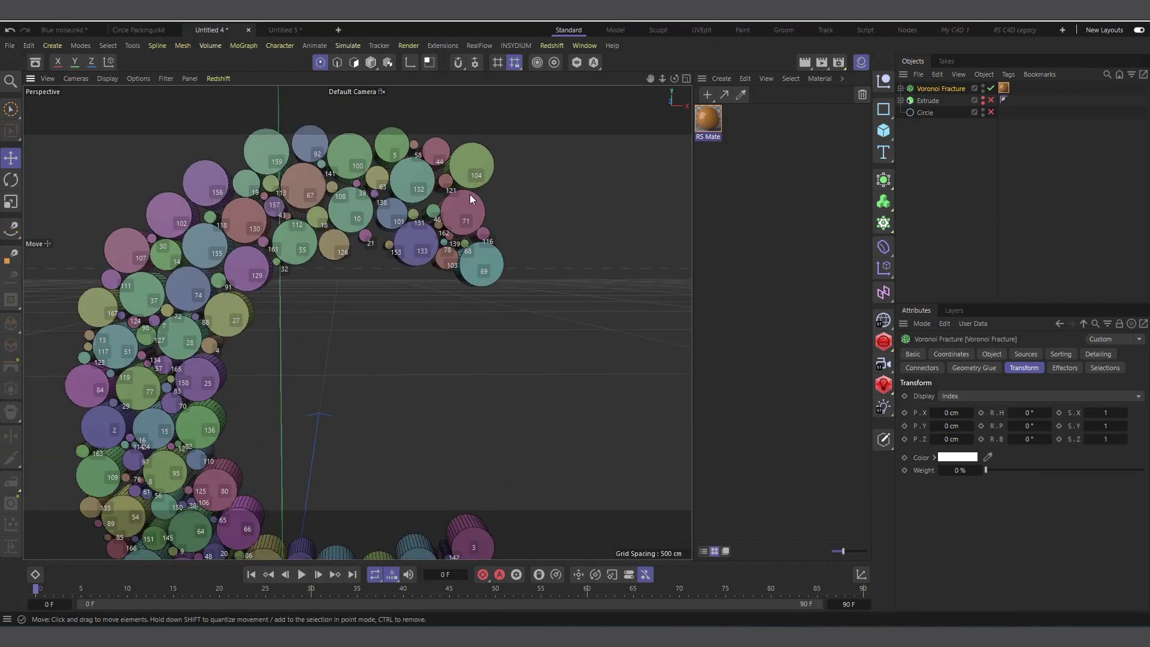
pyautogui.scroll(-4, 462, 171)
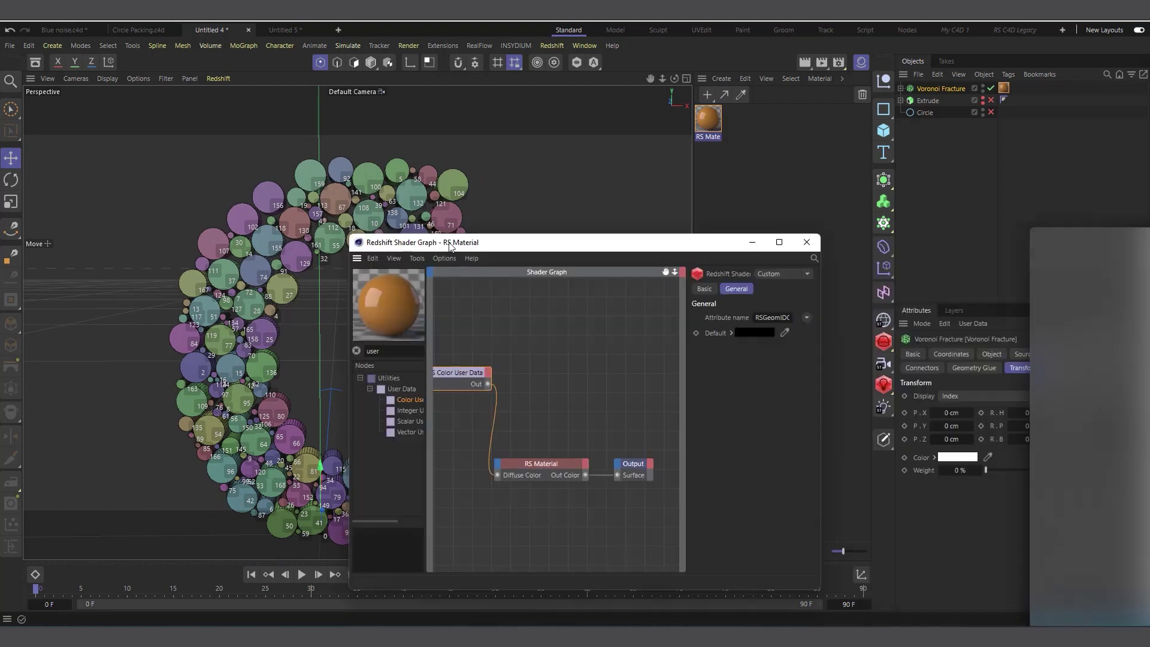
# Reopen the RS Material's shader graph beside the letter and start a live render in the Redshift RenderView.
pyautogui.moveTo(365, 354); pyautogui.dragTo(386, 370)
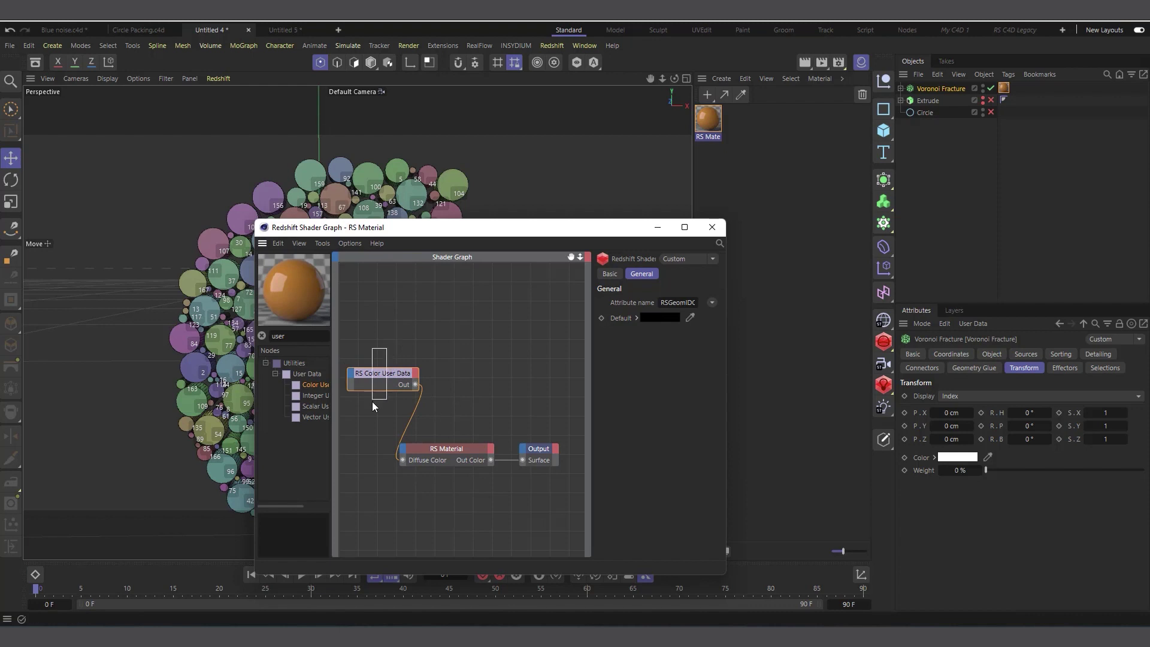
pyautogui.moveTo(372, 401); pyautogui.dragTo(350, 404)
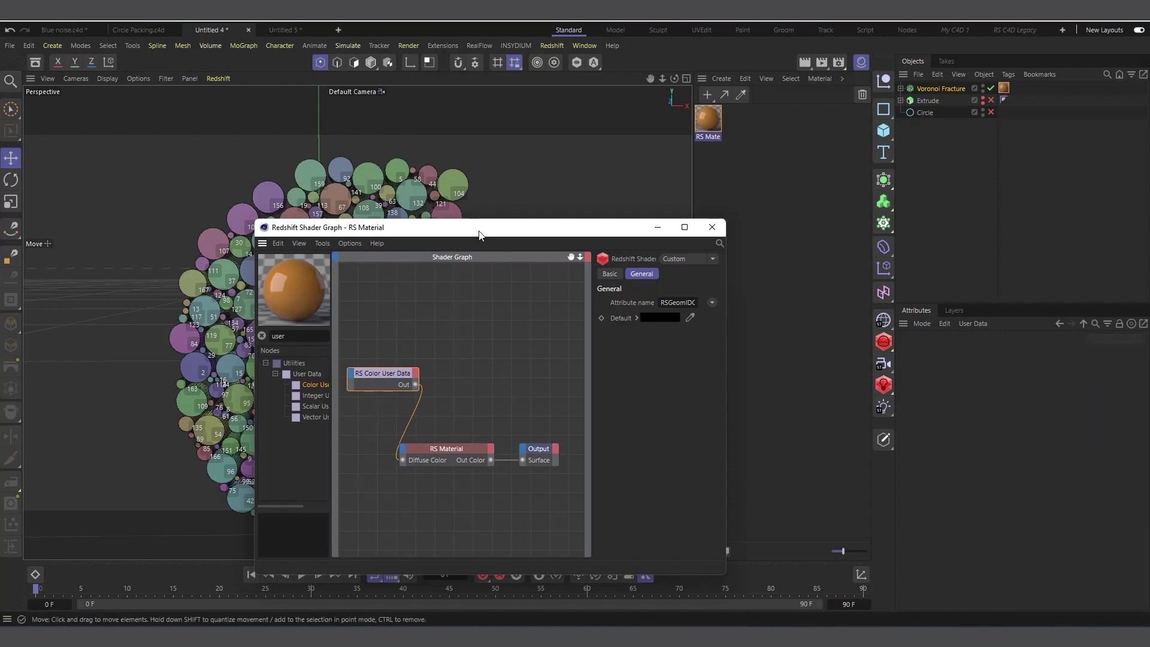
pyautogui.moveTo(482, 228); pyautogui.dragTo(685, 217)
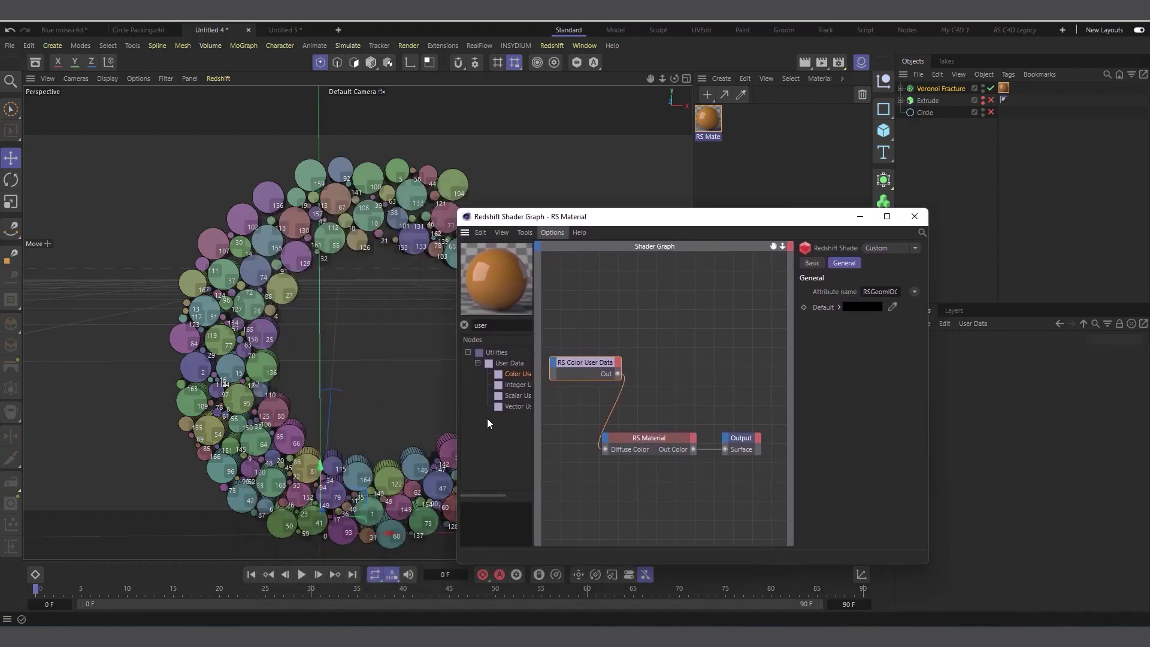
pyautogui.click(552, 46)
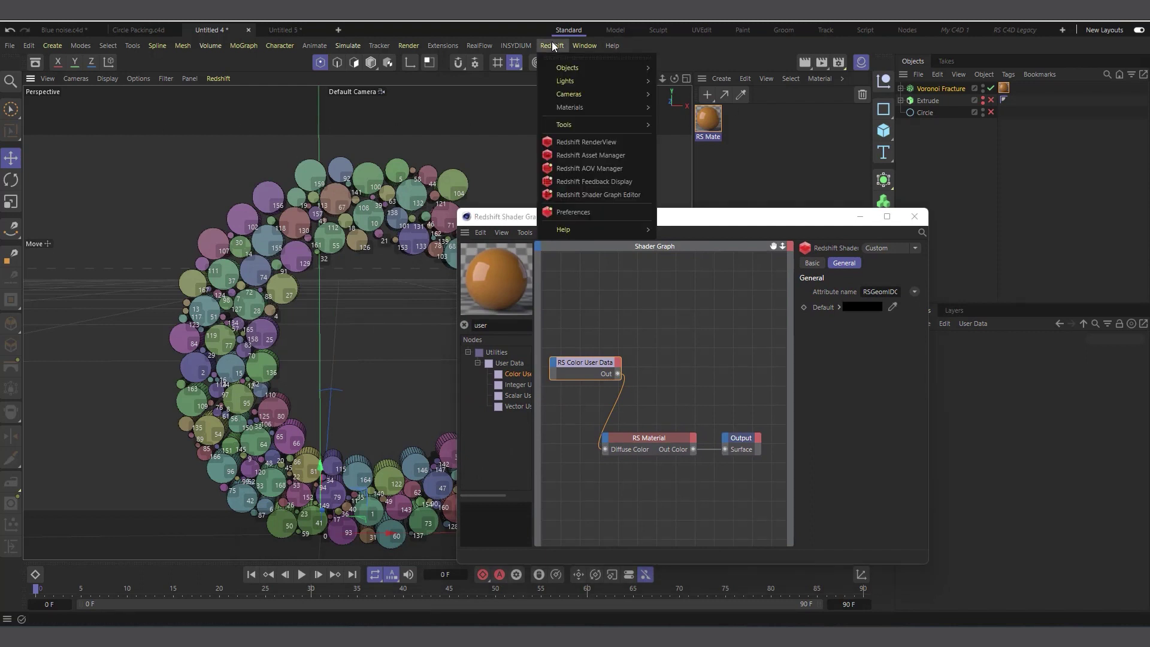
pyautogui.click(587, 146)
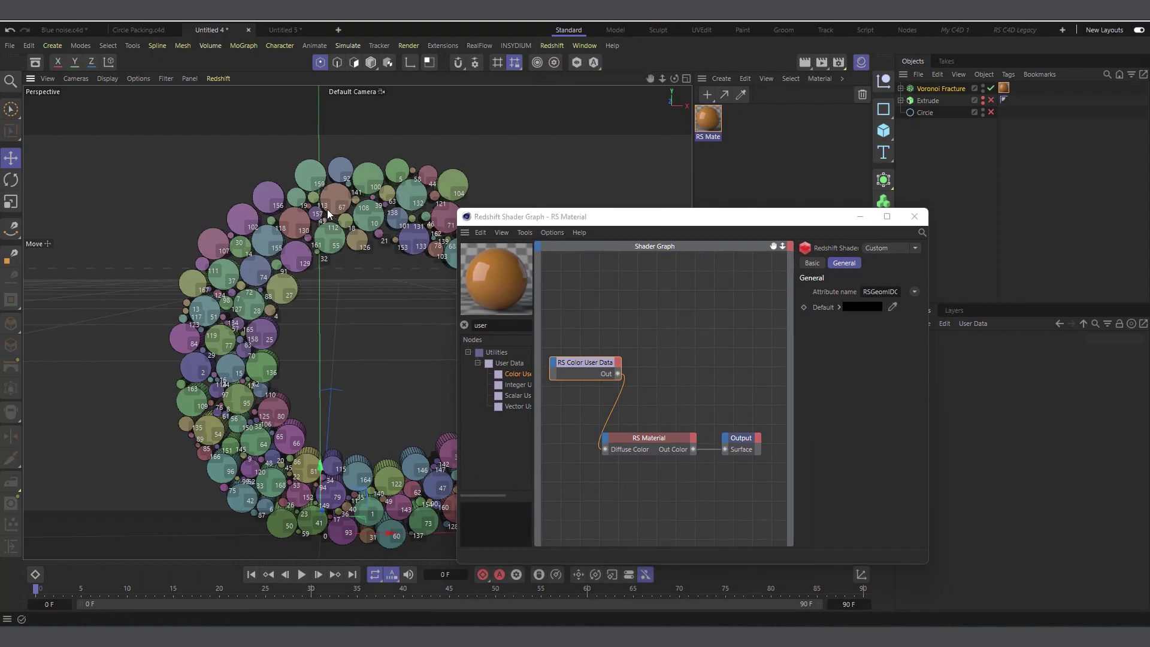
pyautogui.click(622, 186)
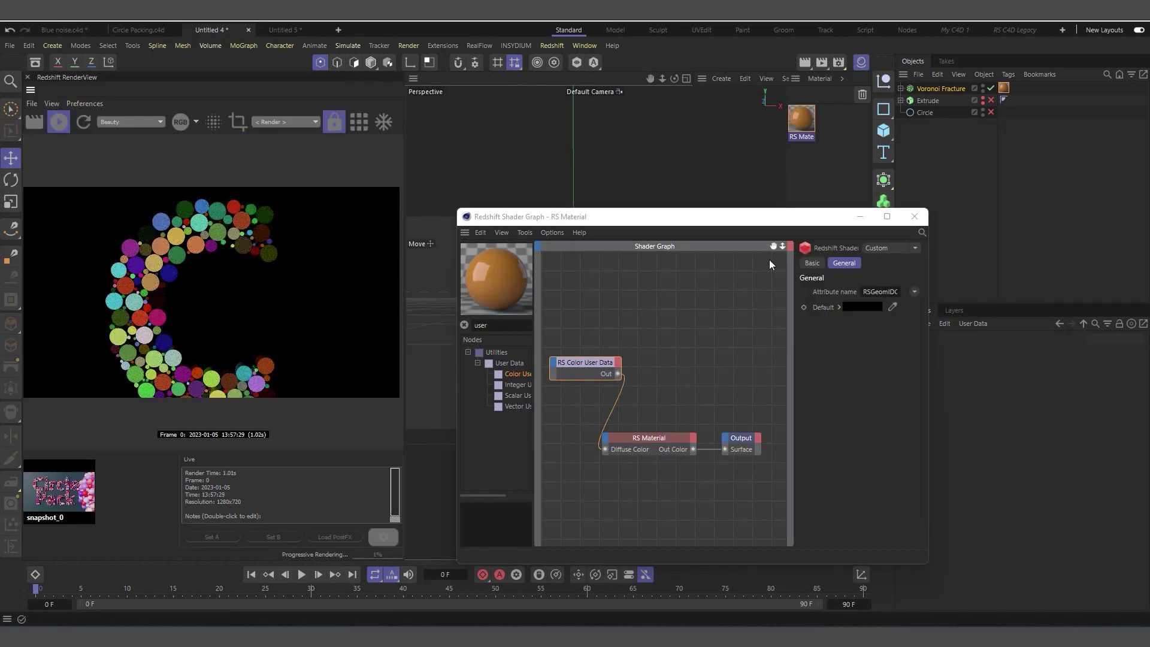
# Rearrange the shader graph to leave space between the Color User Data node and the RS Material node.
pyautogui.moveTo(713, 225); pyautogui.dragTo(888, 229)
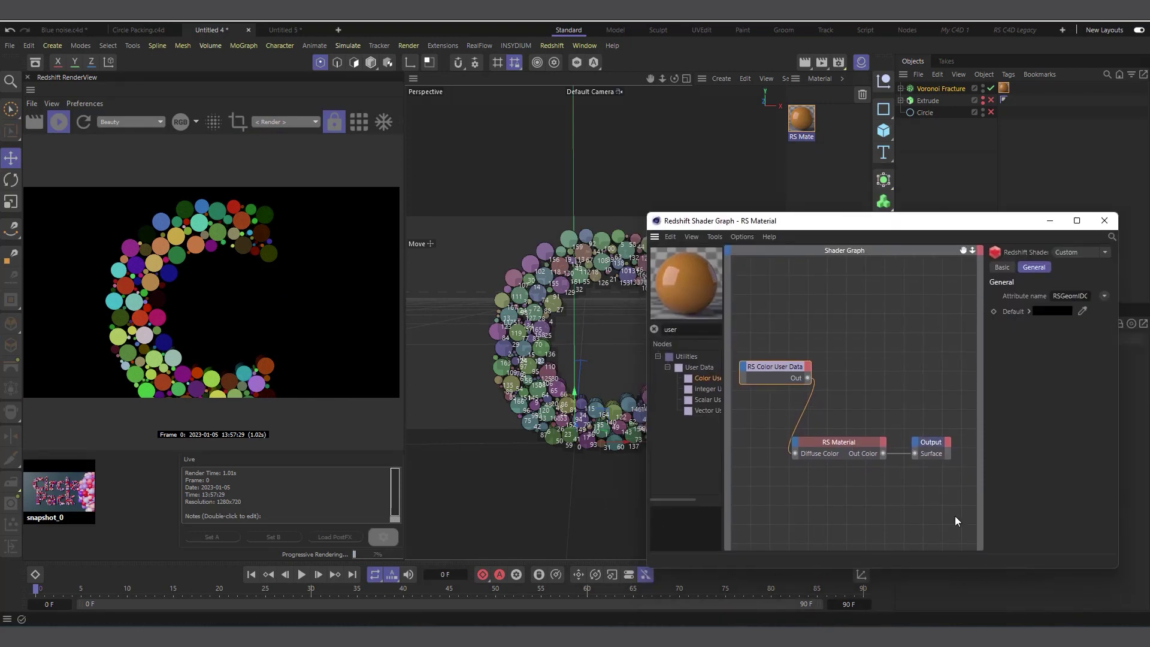
pyautogui.moveTo(874, 415); pyautogui.dragTo(879, 470)
pyautogui.moveTo(861, 446); pyautogui.dragTo(921, 379)
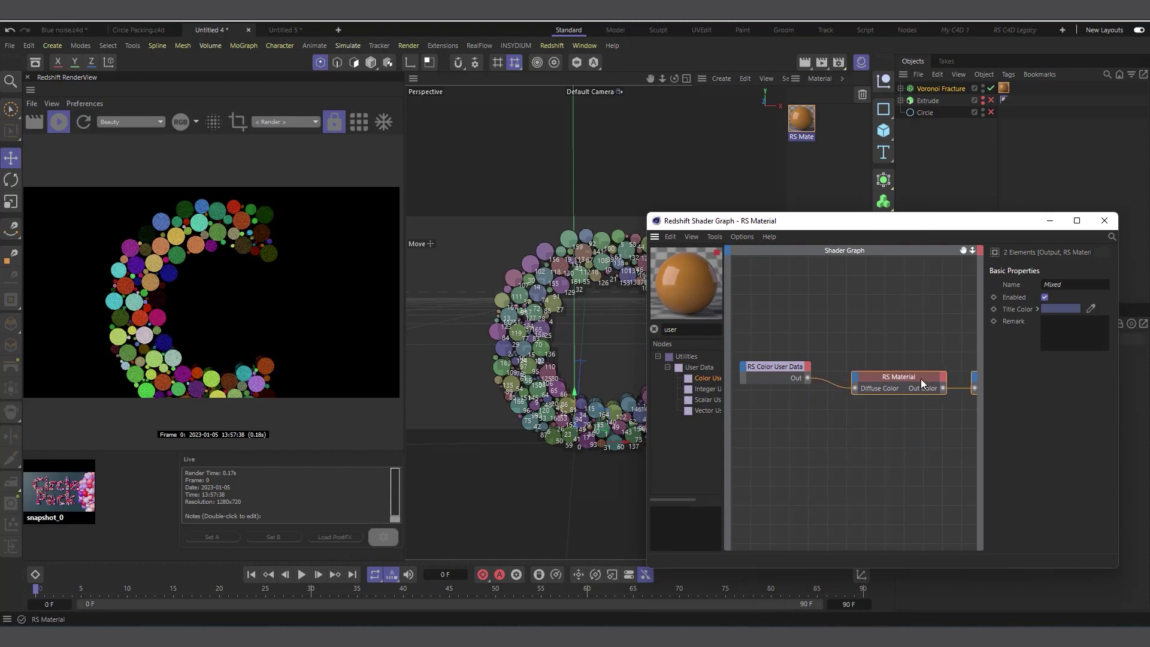
pyautogui.click(749, 370)
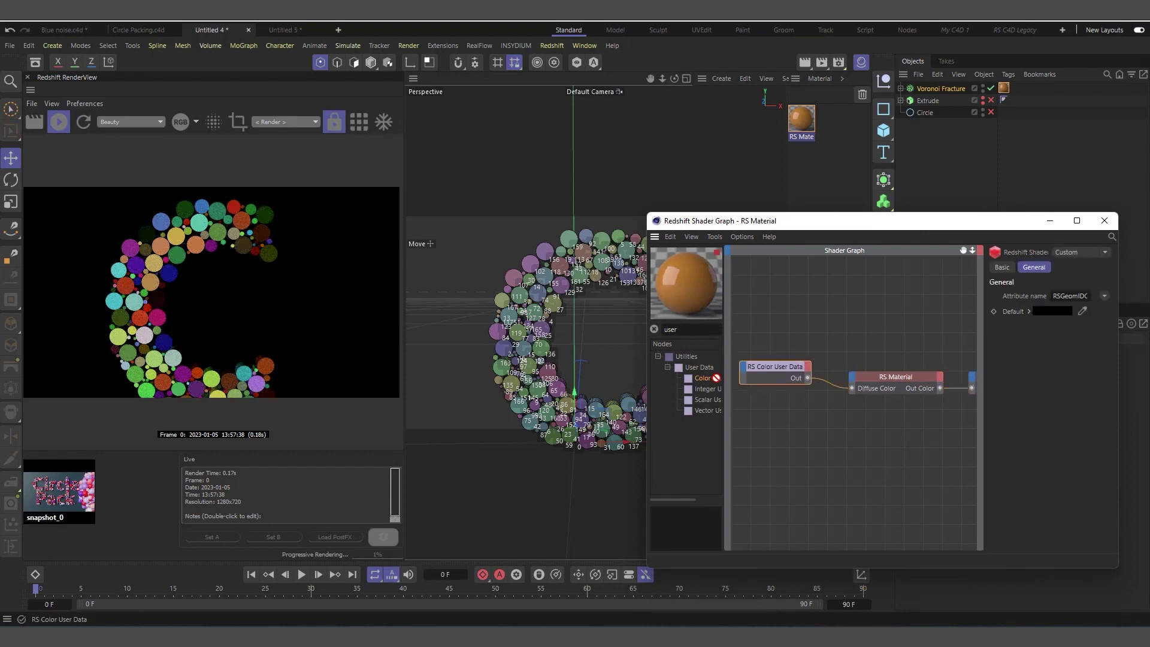
pyautogui.moveTo(748, 367); pyautogui.dragTo(728, 399)
# Add a Ramp node, feed the Color User Data into its Input, and connect its Out Color to the RS Material's Diffuse Color.
pyautogui.click(689, 329)
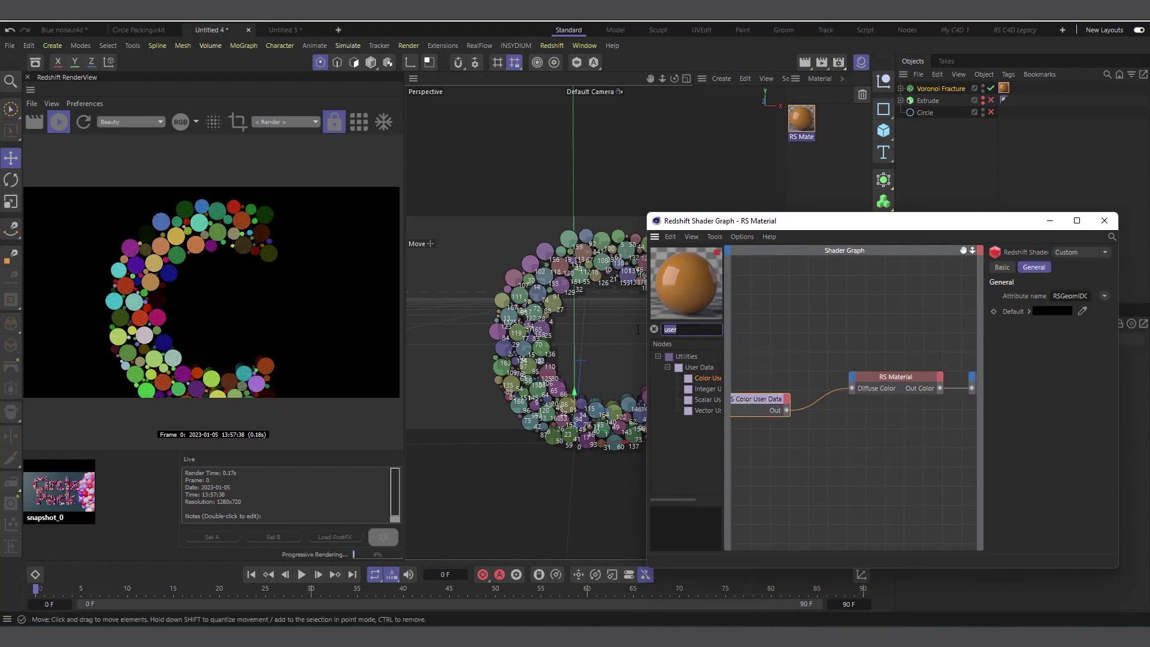
pyautogui.write('ramp')
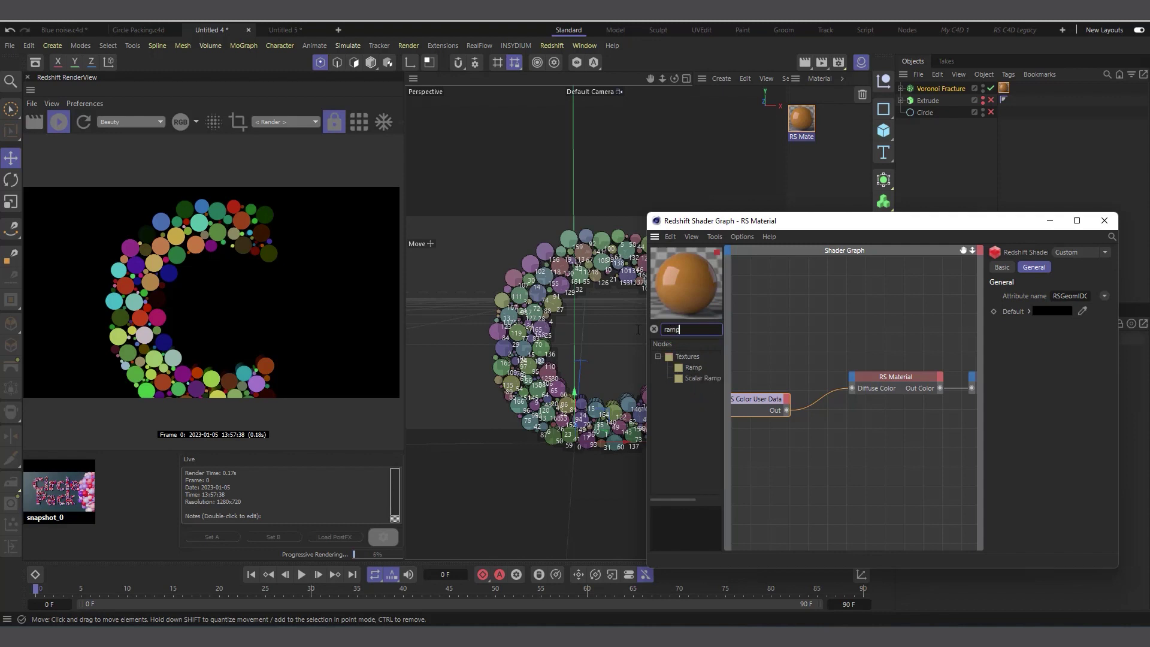
pyautogui.moveTo(695, 367); pyautogui.dragTo(801, 425)
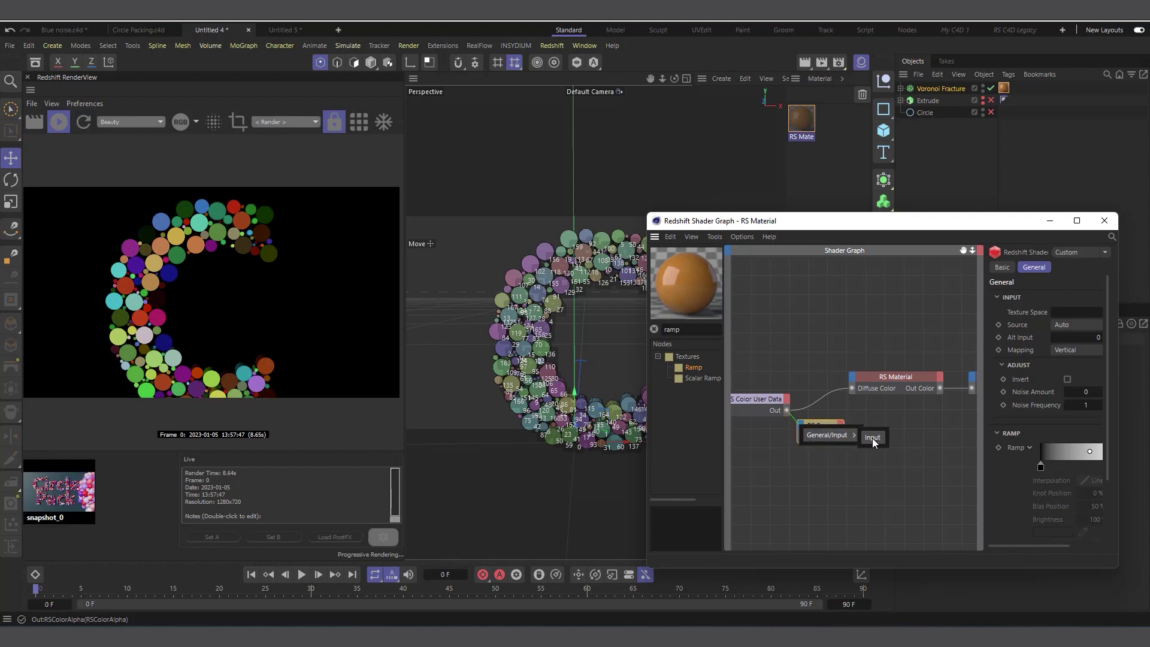
pyautogui.click(874, 444)
pyautogui.moveTo(866, 437); pyautogui.dragTo(852, 388)
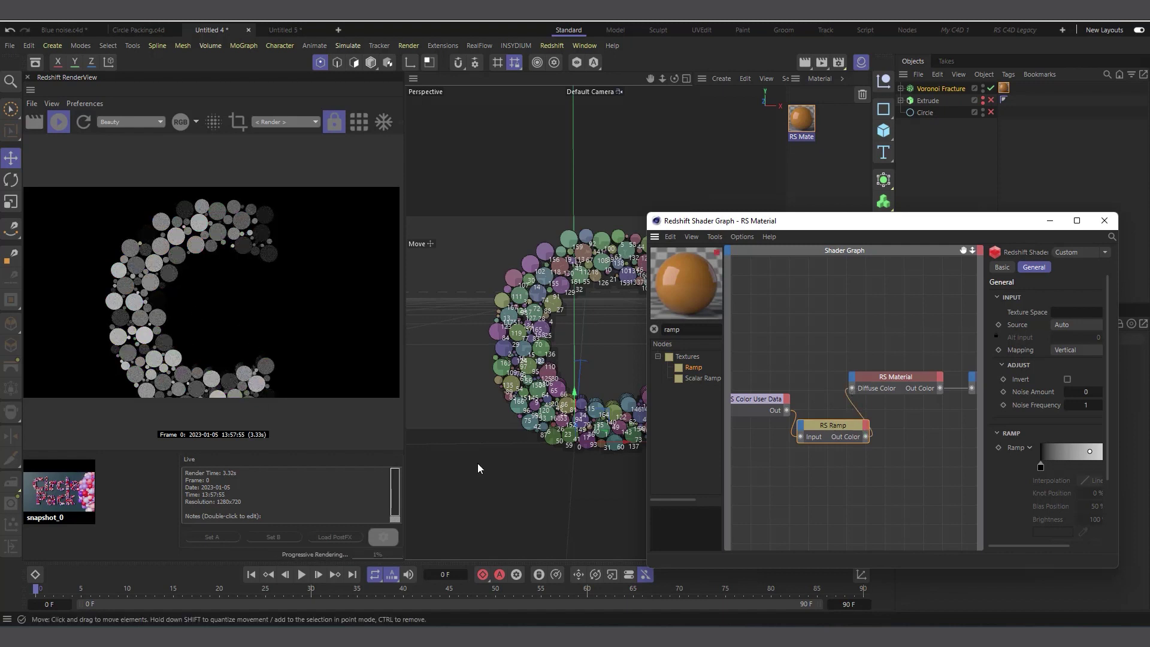
pyautogui.moveTo(962, 225); pyautogui.dragTo(769, 136)
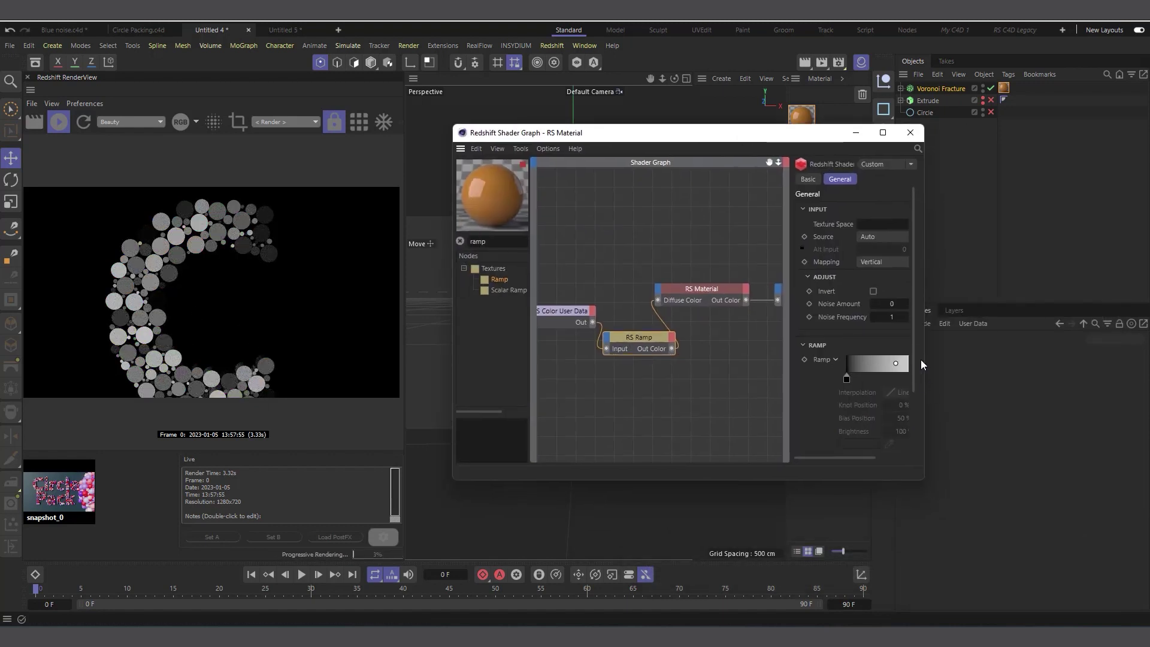
# Enlarge the RS Ramp's settings area and colour the ramp's first knot purple with hue 277°, saturation 100% and value 100%.
pyautogui.moveTo(924, 328); pyautogui.dragTo(1051, 330)
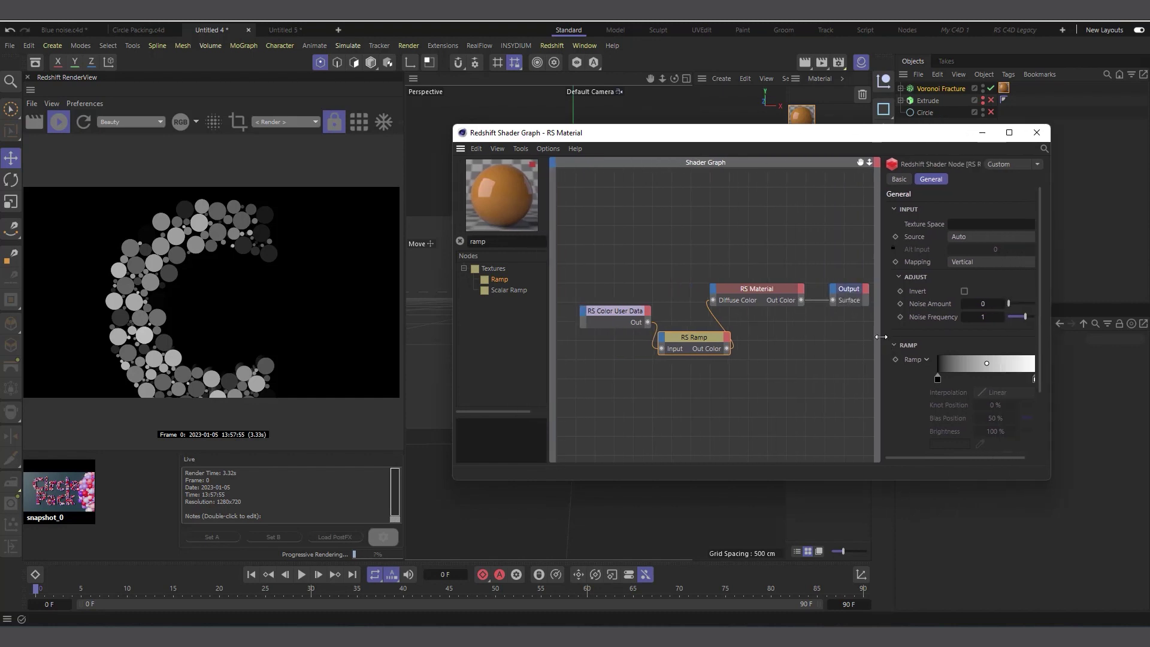
pyautogui.moveTo(881, 337); pyautogui.dragTo(798, 336)
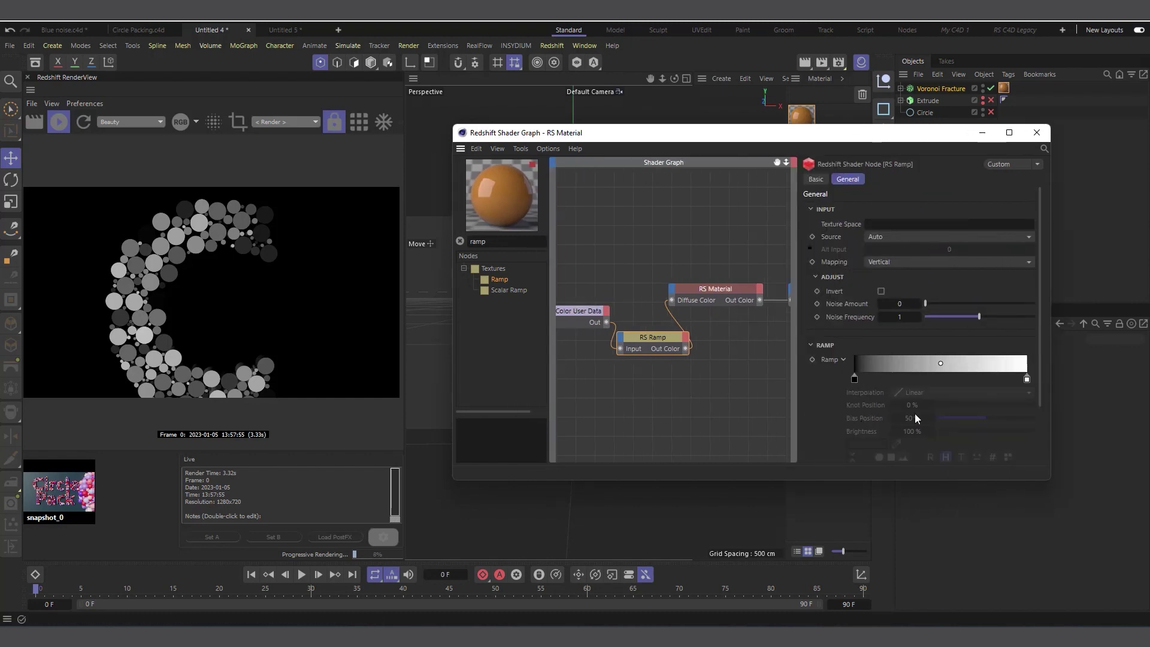
pyautogui.click(852, 377)
pyautogui.scroll(-2, 824, 409)
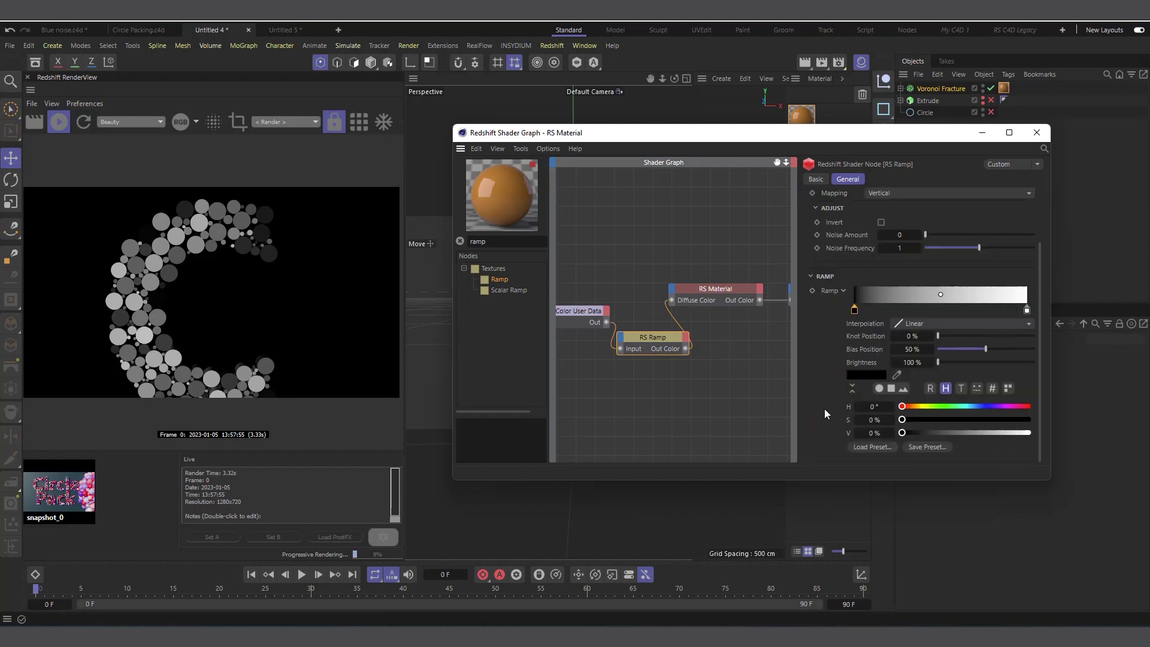
pyautogui.click(1005, 406)
pyautogui.moveTo(1007, 419); pyautogui.dragTo(1048, 419)
pyautogui.click(1028, 433)
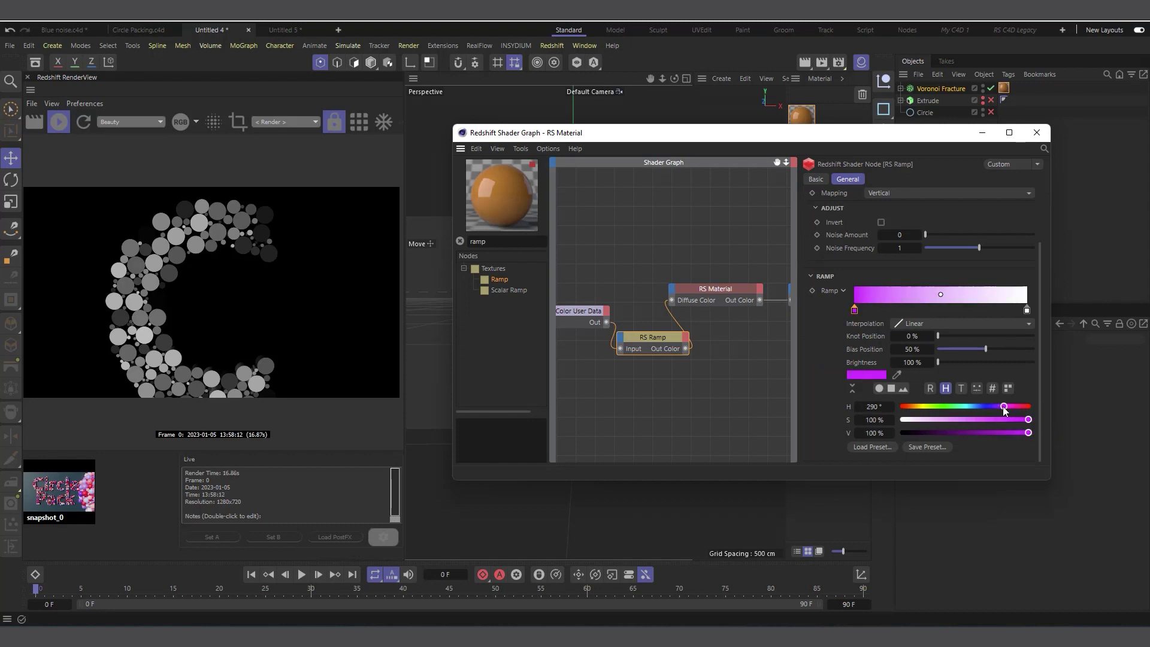
pyautogui.moveTo(1004, 406); pyautogui.dragTo(998, 407)
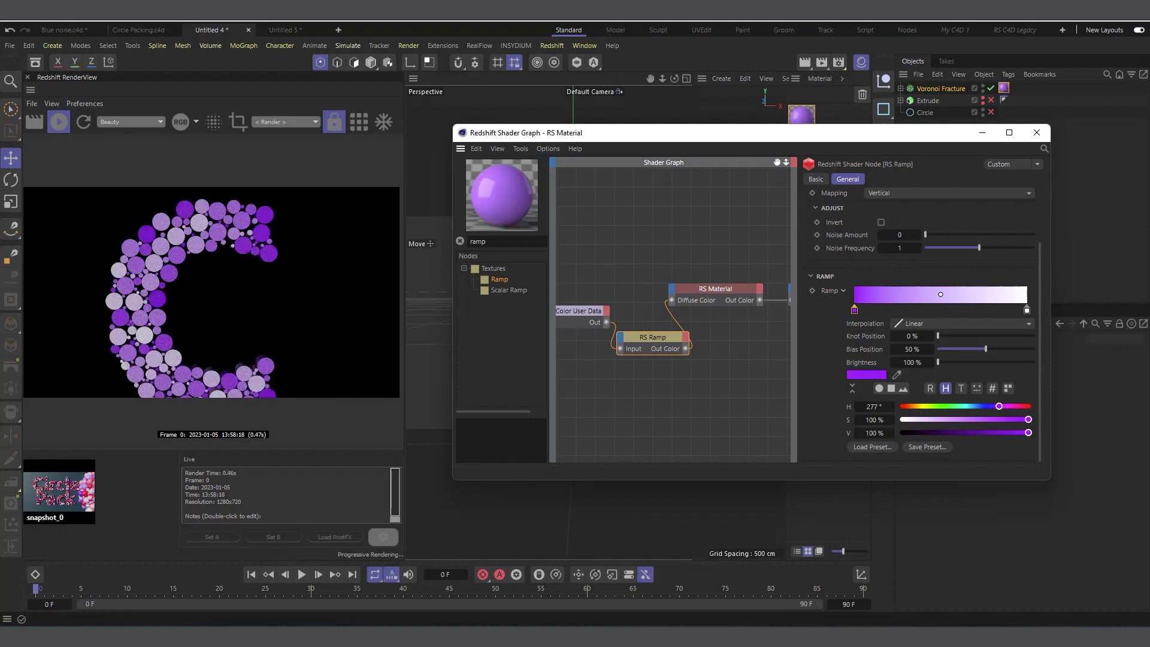
# Colour the ramp's last knot red with hue 352°, saturation 93% and value 100%.
pyautogui.click(1027, 311)
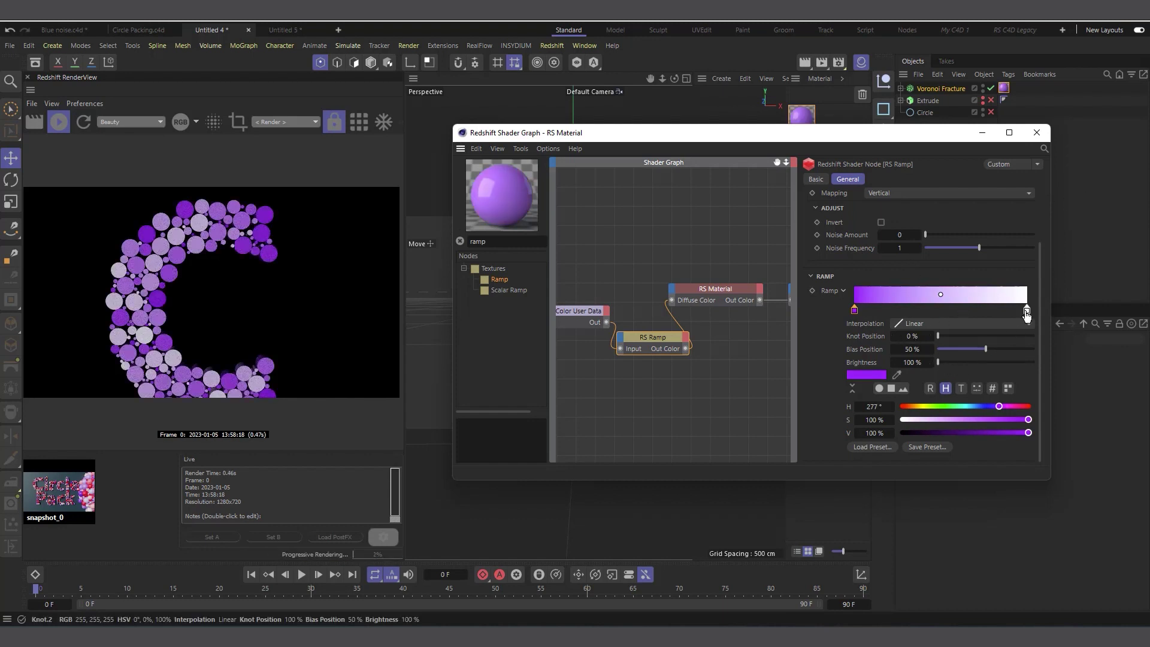
pyautogui.click(1025, 406)
pyautogui.click(1018, 419)
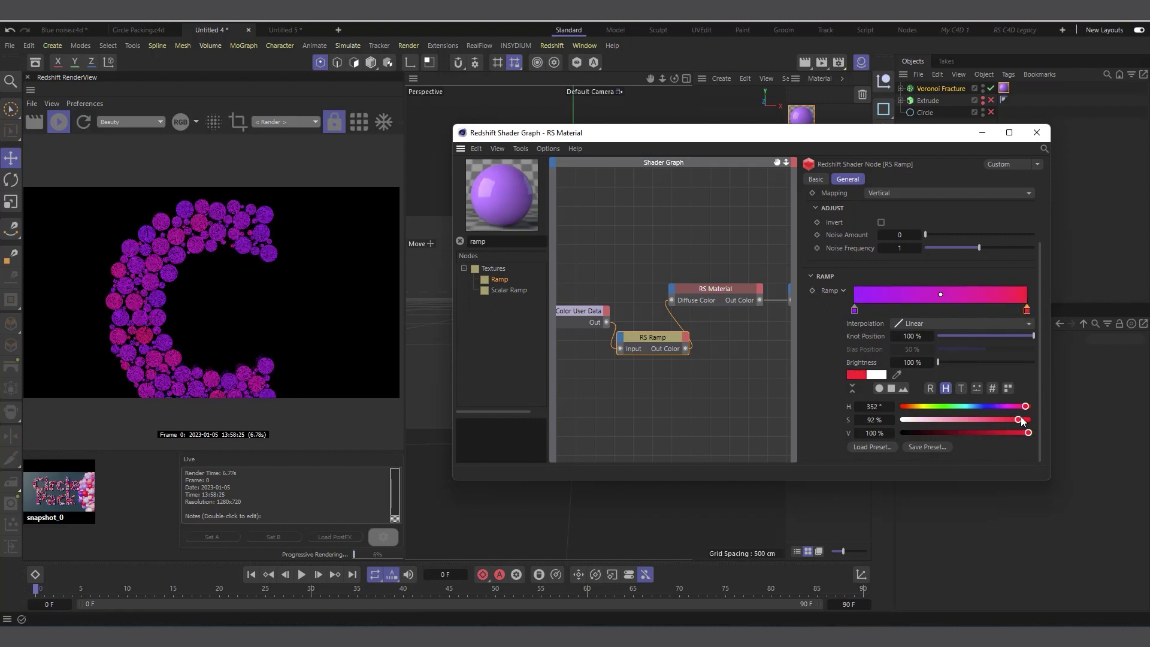
pyautogui.click(1022, 419)
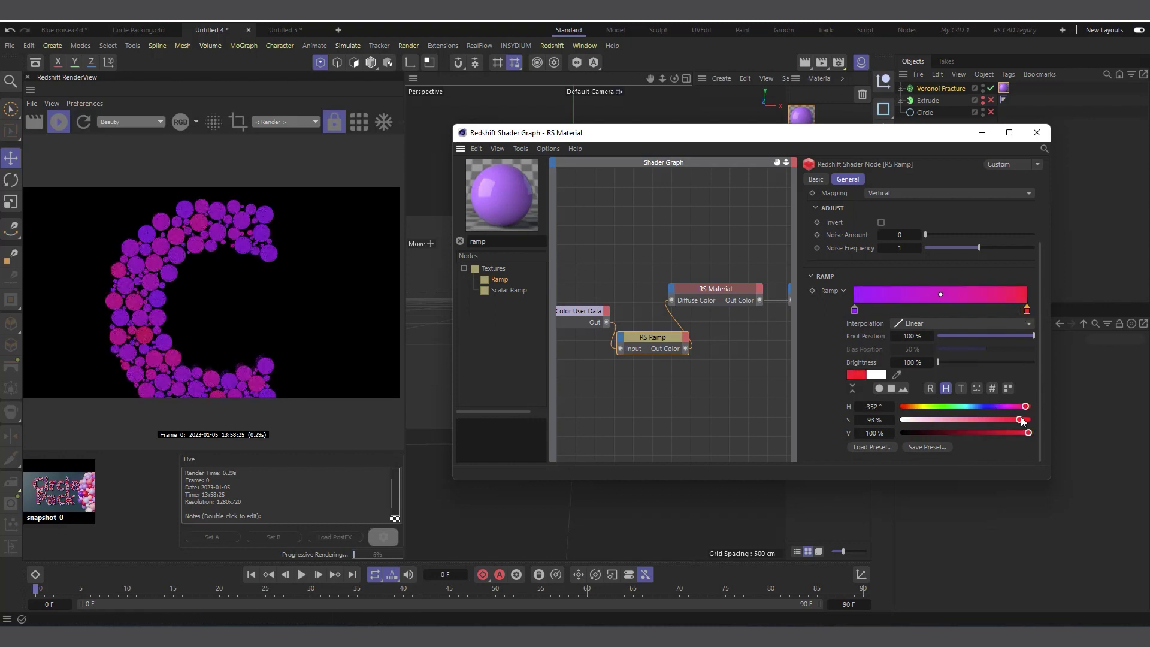
# Add a middle ramp knot with 5% saturation and pull the three knots closer together, with the first at about 7.3%.
pyautogui.click(944, 309)
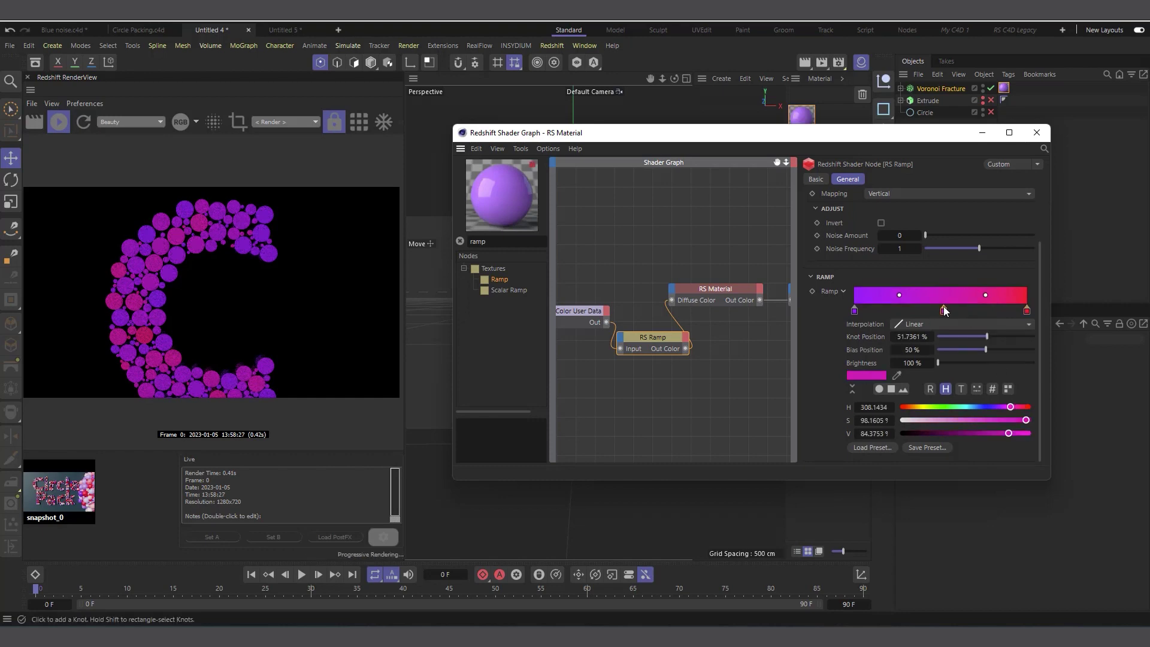
pyautogui.click(910, 421)
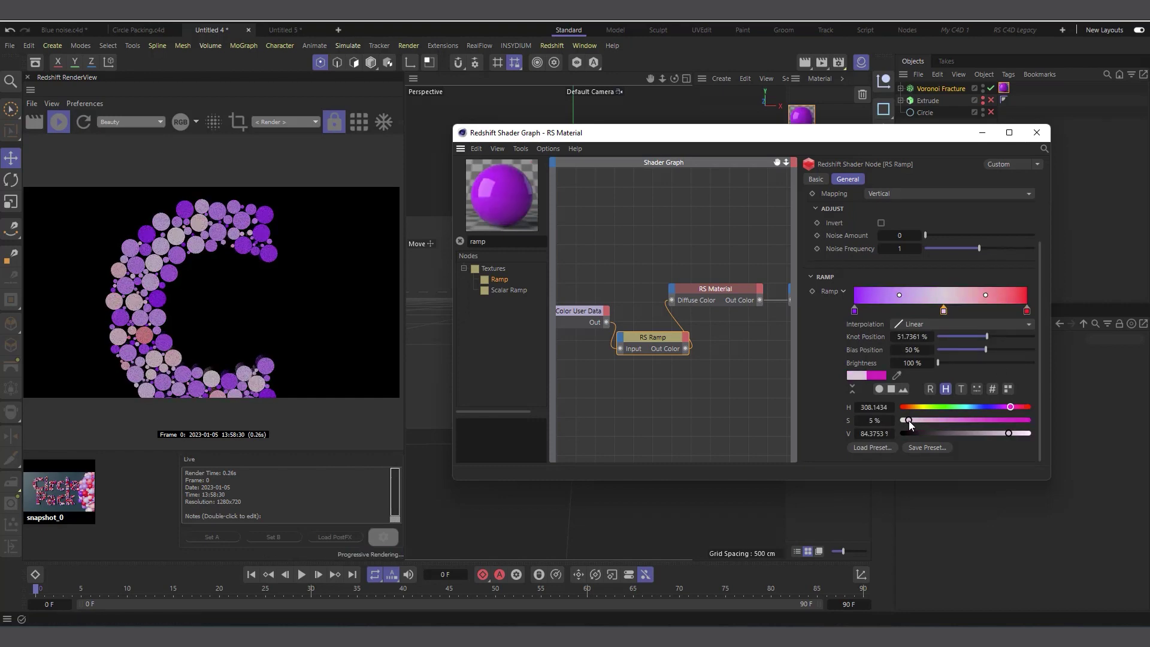
pyautogui.moveTo(944, 310); pyautogui.dragTo(898, 311)
pyautogui.moveTo(1027, 311); pyautogui.dragTo(872, 314)
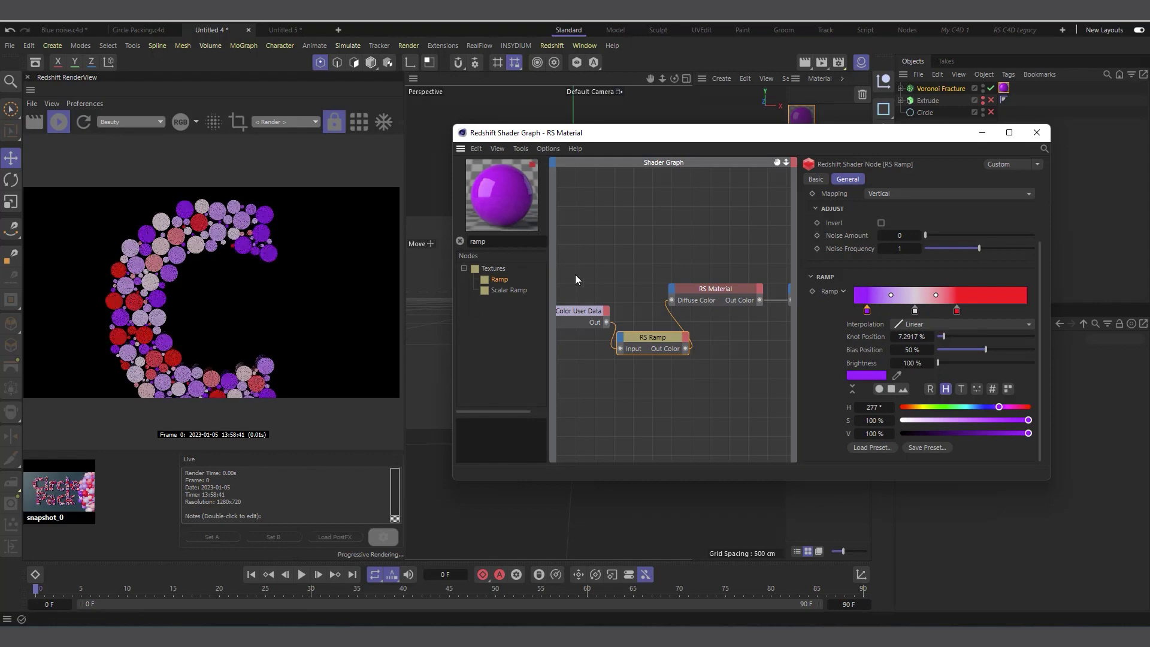
pyautogui.click(1037, 133)
pyautogui.scroll(-2, 575, 258)
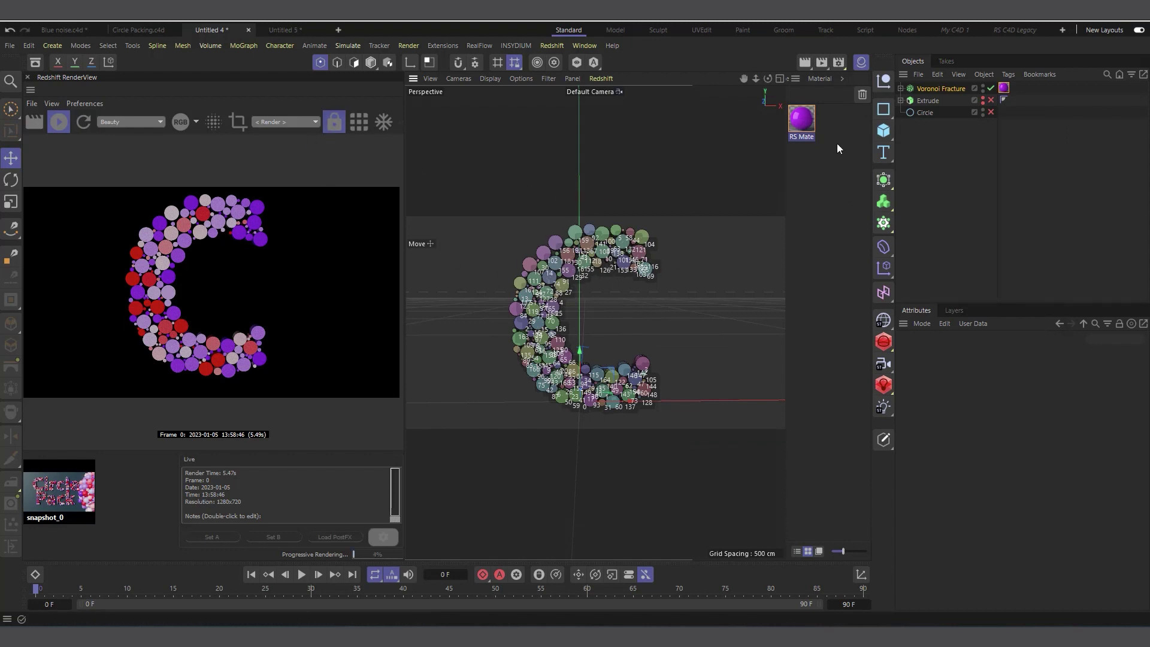
# Stop the live render, disable the Voronoi Fracture, and disable and hide its child Extrude.1.
pyautogui.click(991, 88)
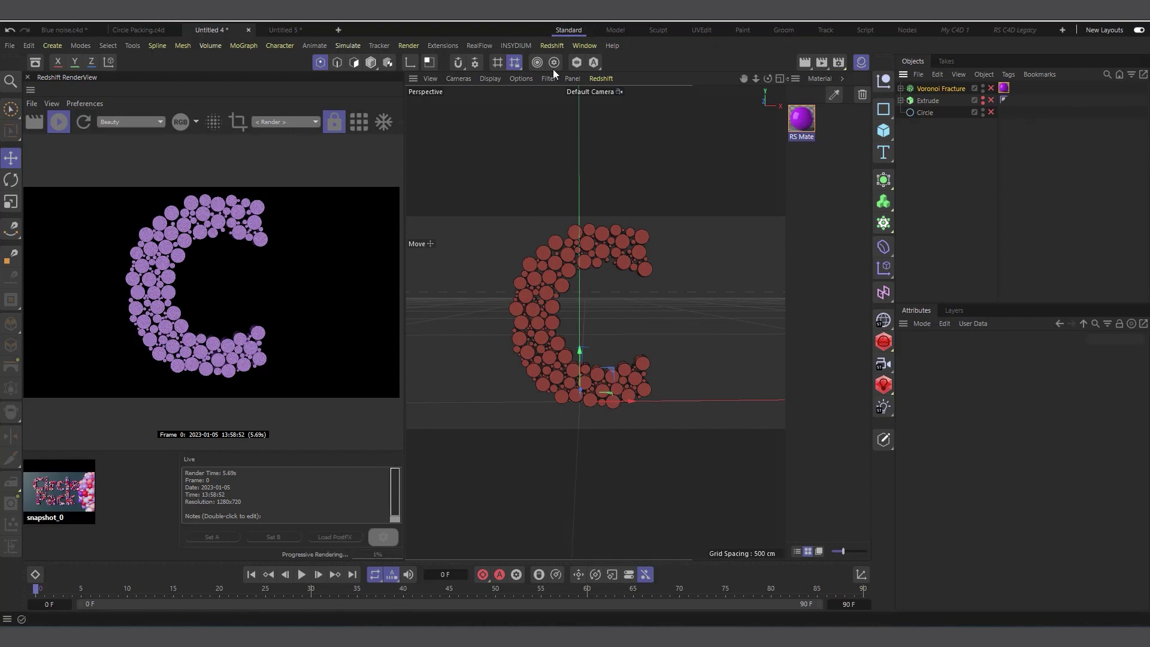
pyautogui.click(61, 121)
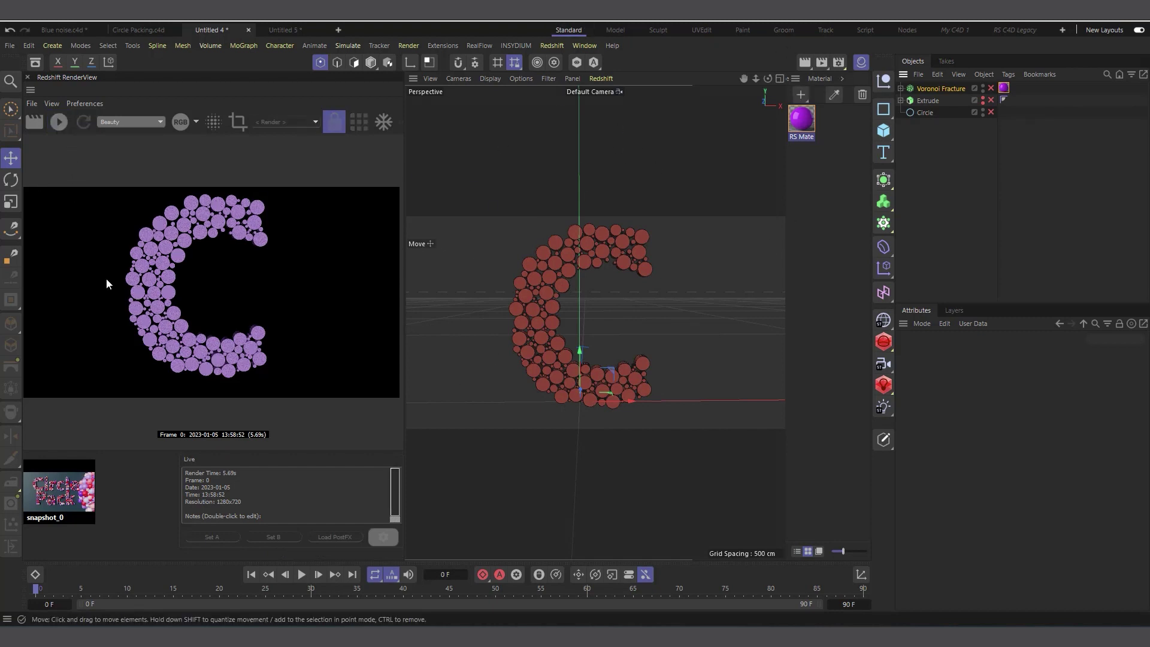
pyautogui.click(897, 89)
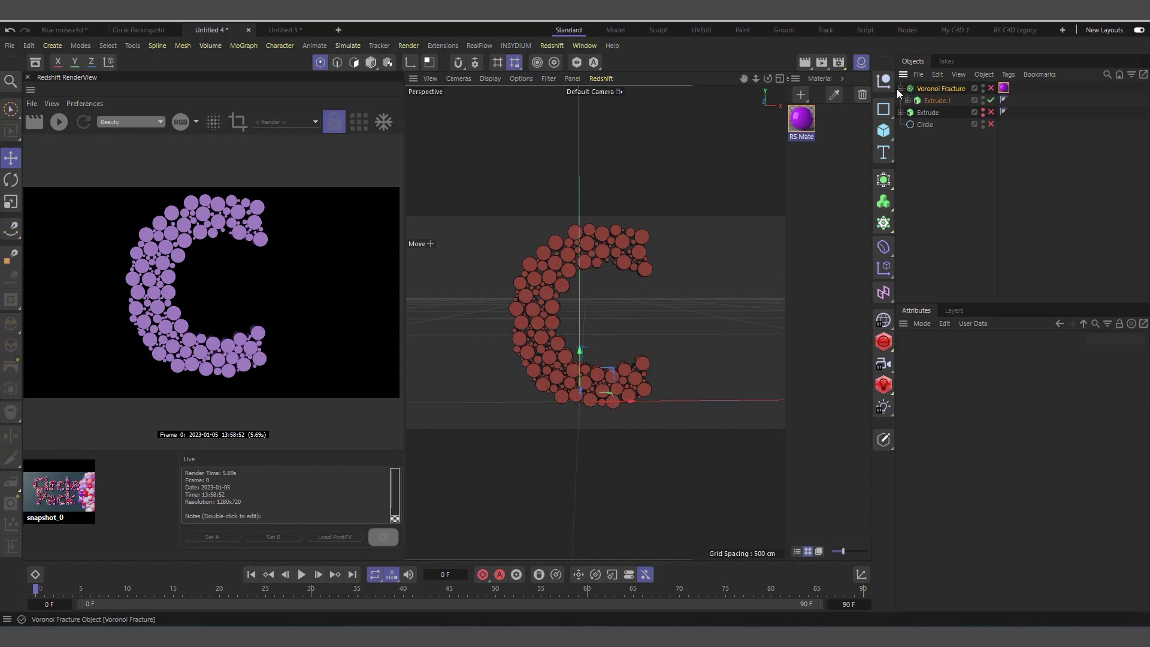
pyautogui.click(989, 101)
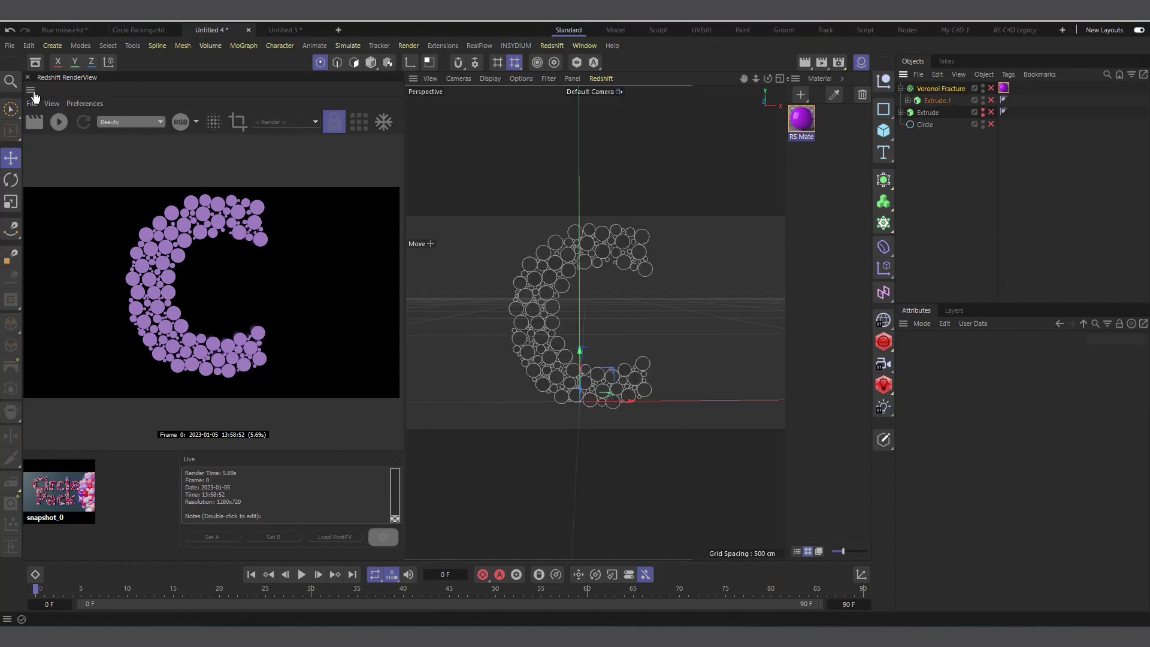
pyautogui.click(983, 99)
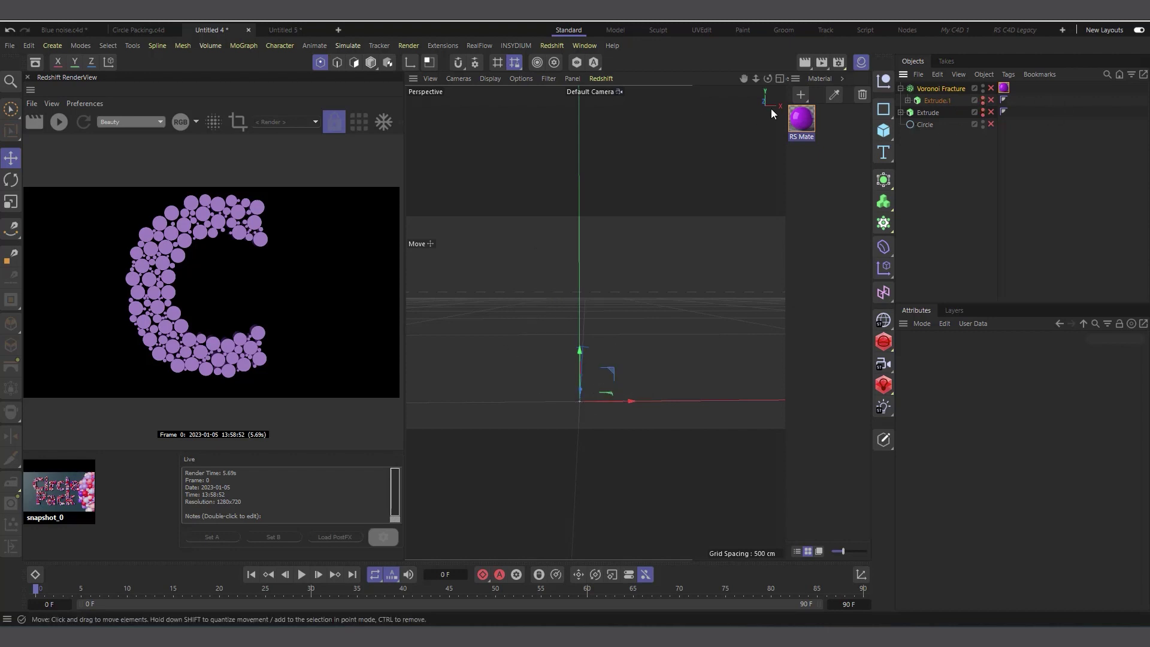
# Switch to the Nodes layout and re-enable the original Extrude and the Circle spline.
pyautogui.click(904, 31)
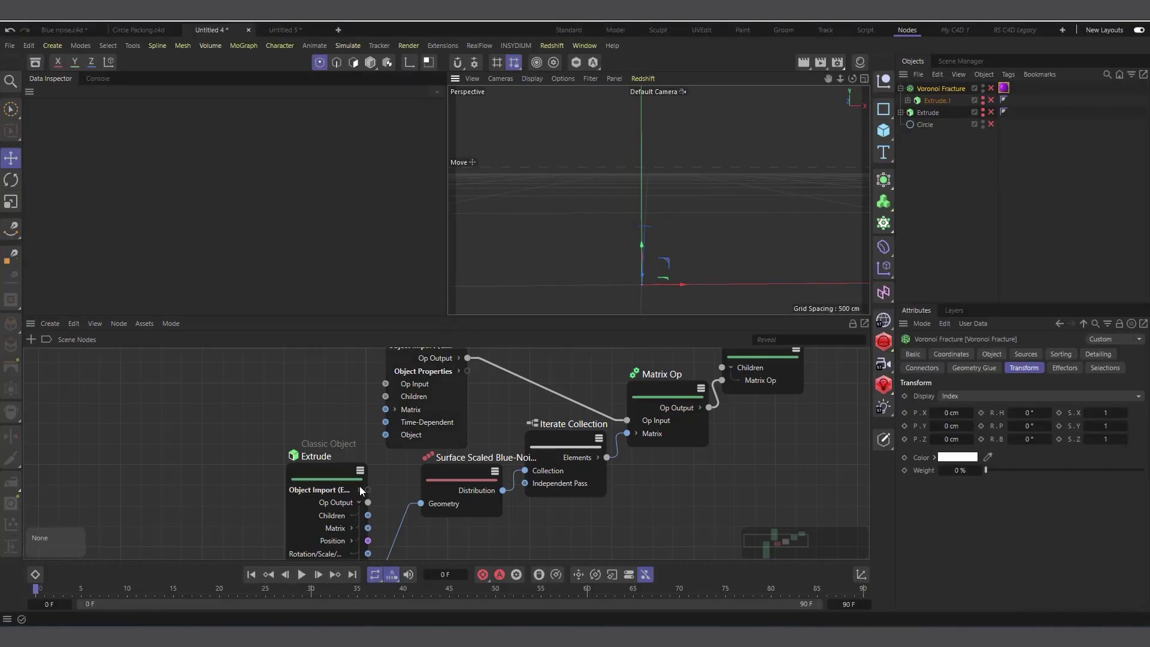
pyautogui.click(992, 124)
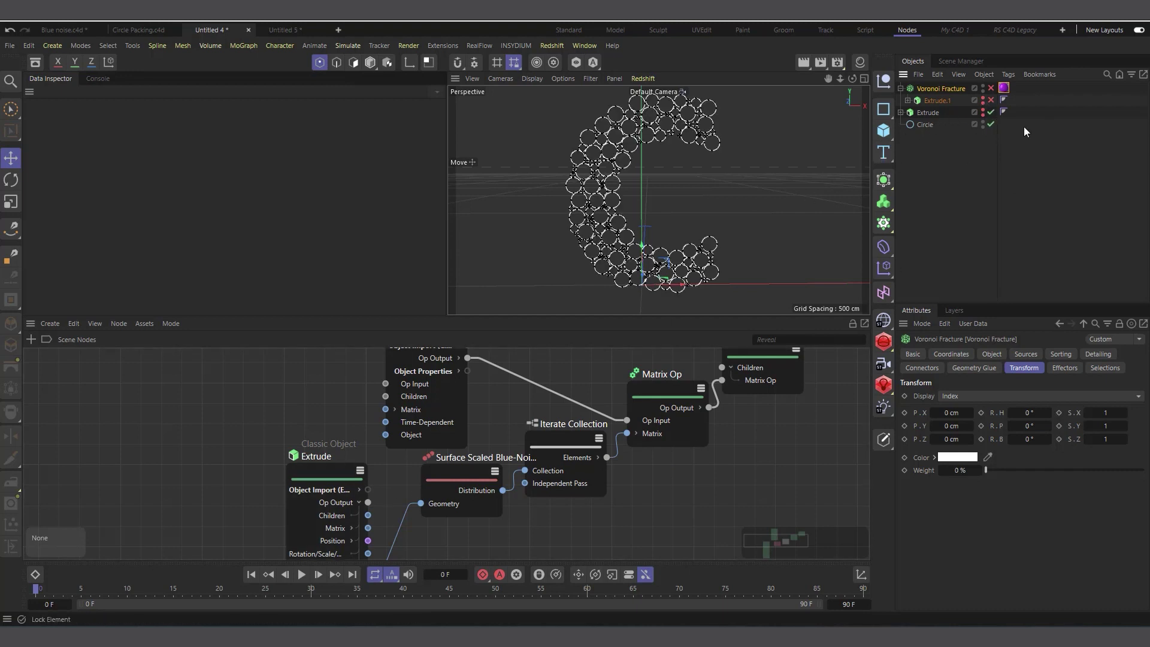
# Change the text of the Text Spline under the original Extrude to "Circle" and switch to Model mode.
pyautogui.click(901, 112)
pyautogui.click(929, 124)
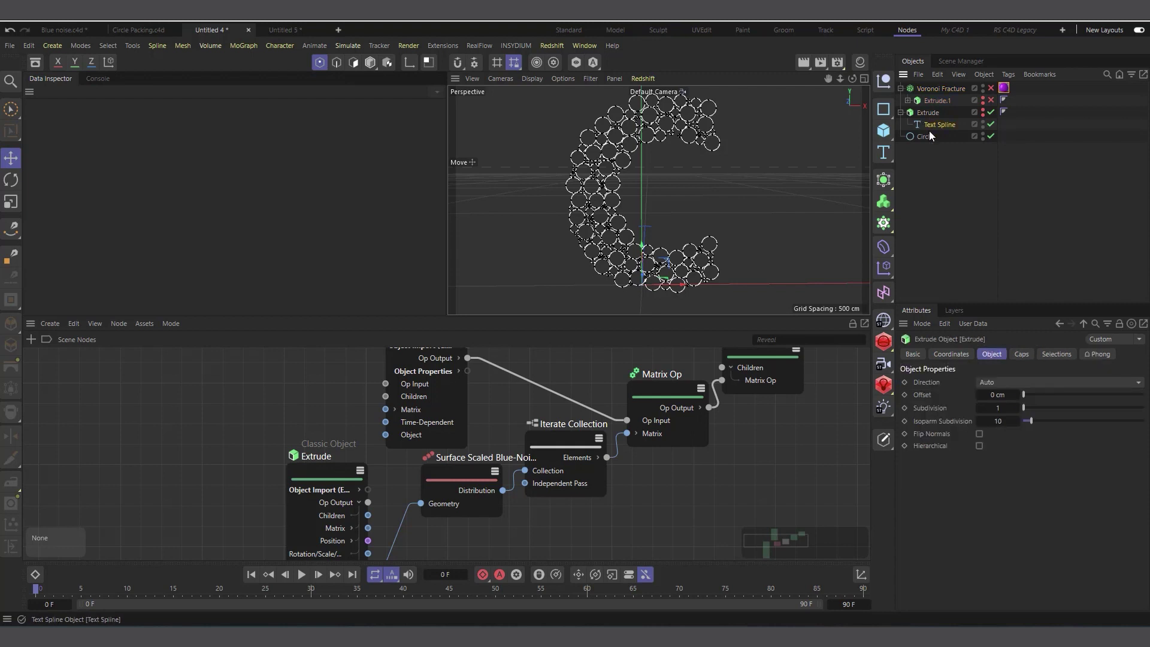
pyautogui.click(987, 382)
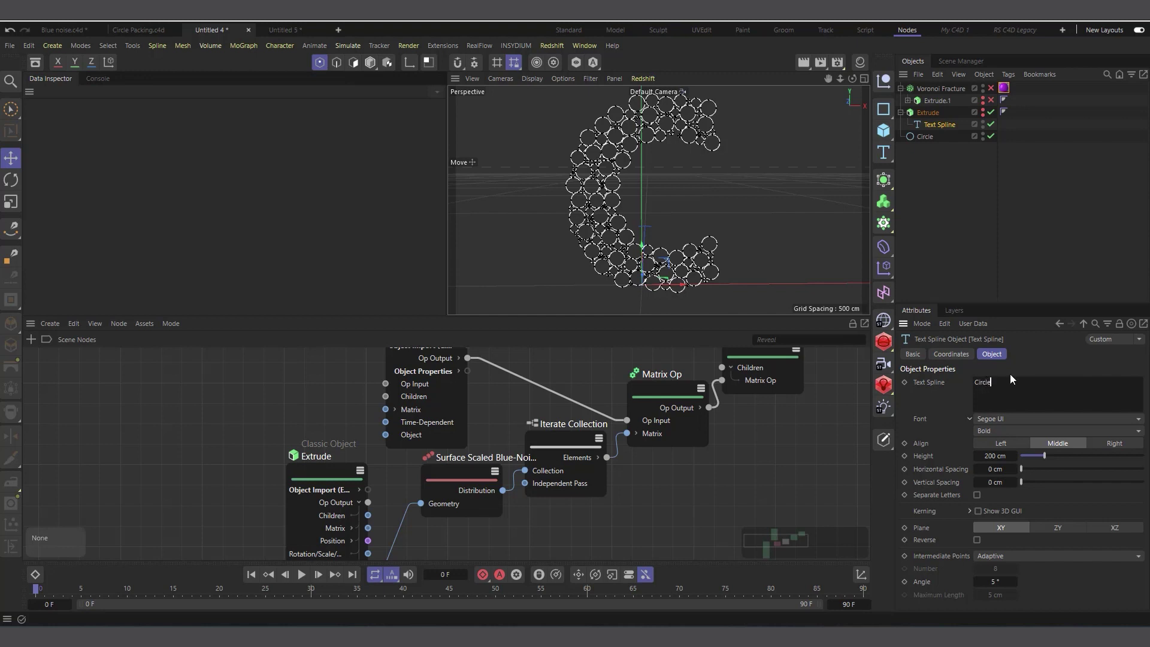
pyautogui.scroll(-4, 668, 228)
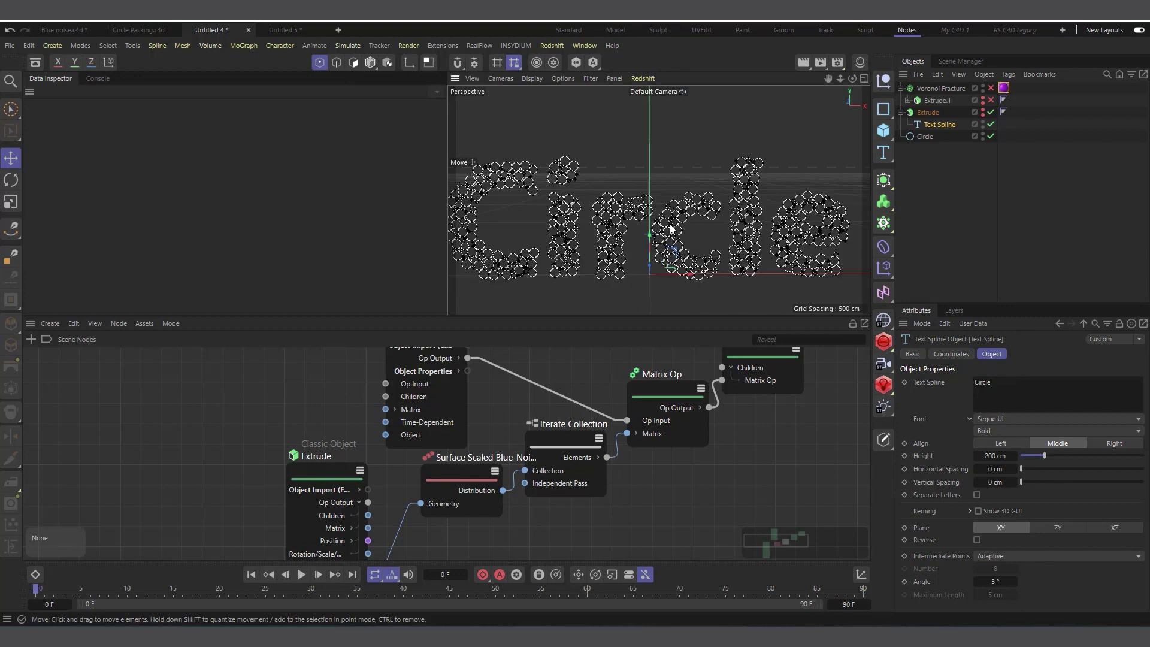
pyautogui.moveTo(852, 79); pyautogui.dragTo(580, 307)
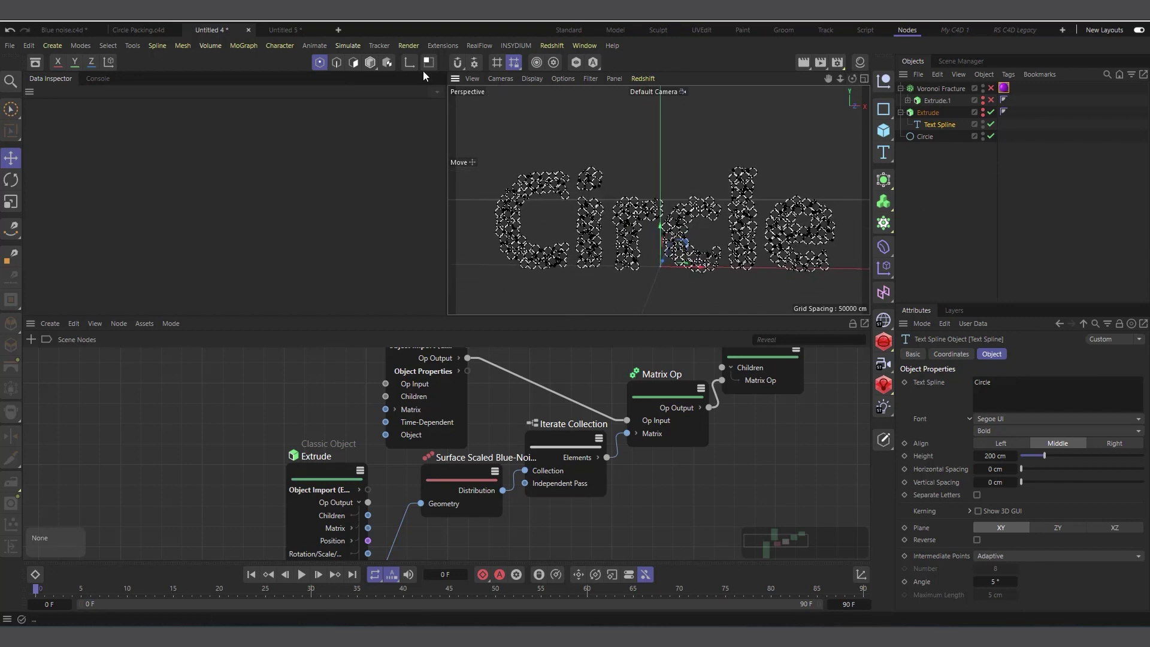
pyautogui.click(371, 63)
pyautogui.scroll(2, 638, 236)
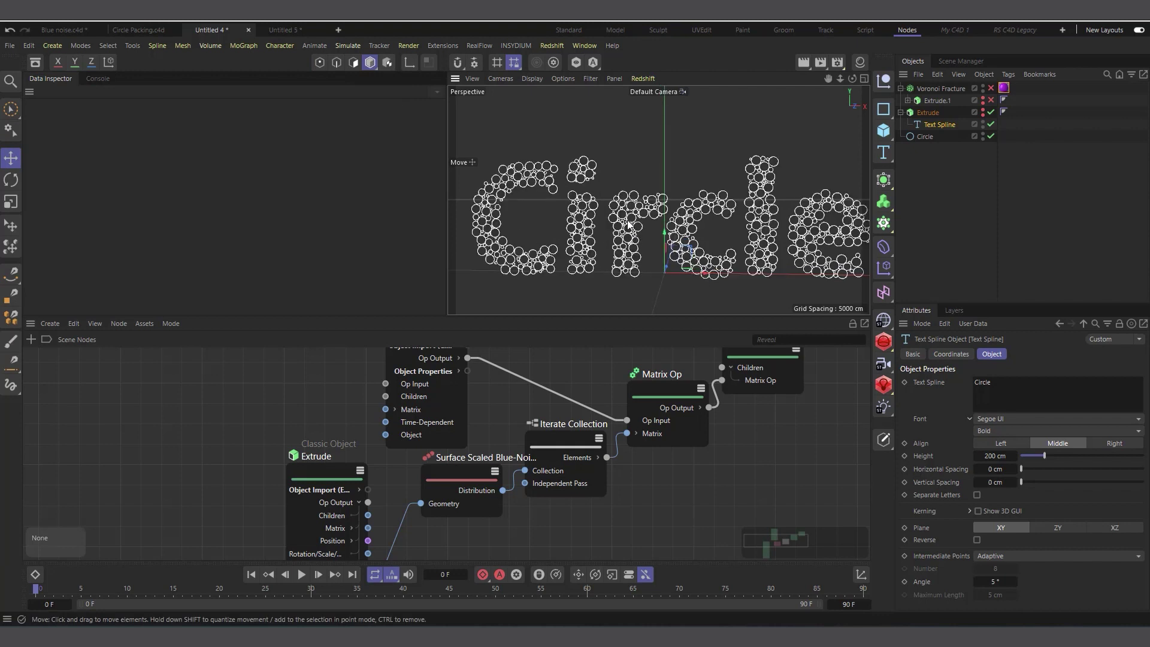
pyautogui.click(57, 326)
pyautogui.moveTo(73, 324)
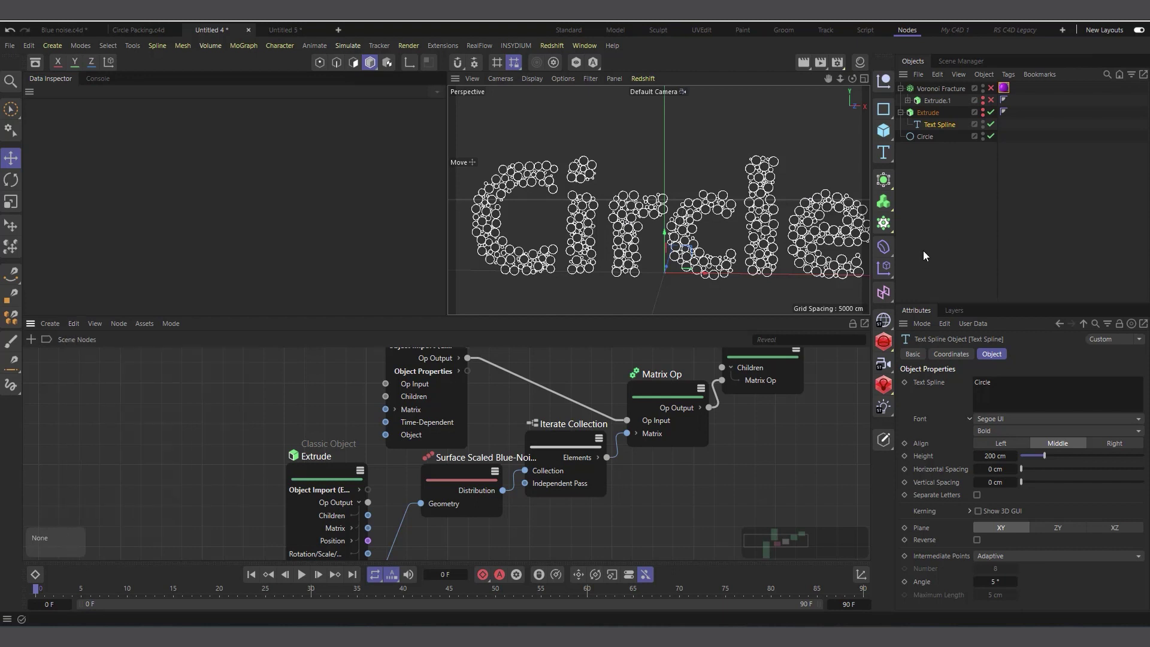
pyautogui.press('Escape')
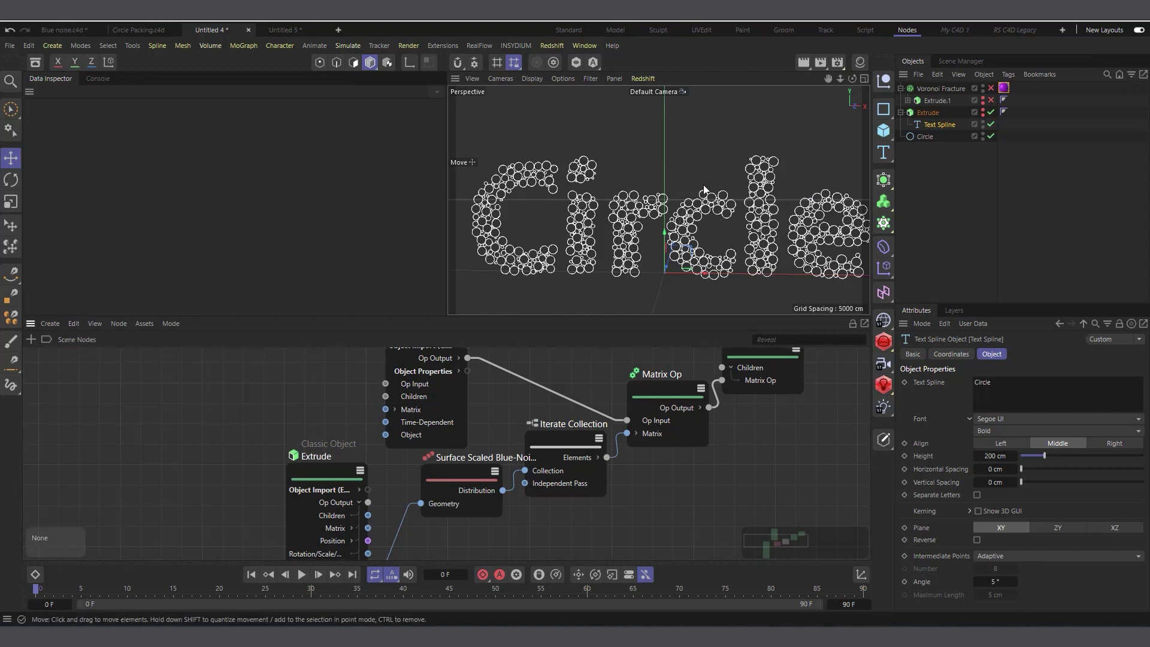